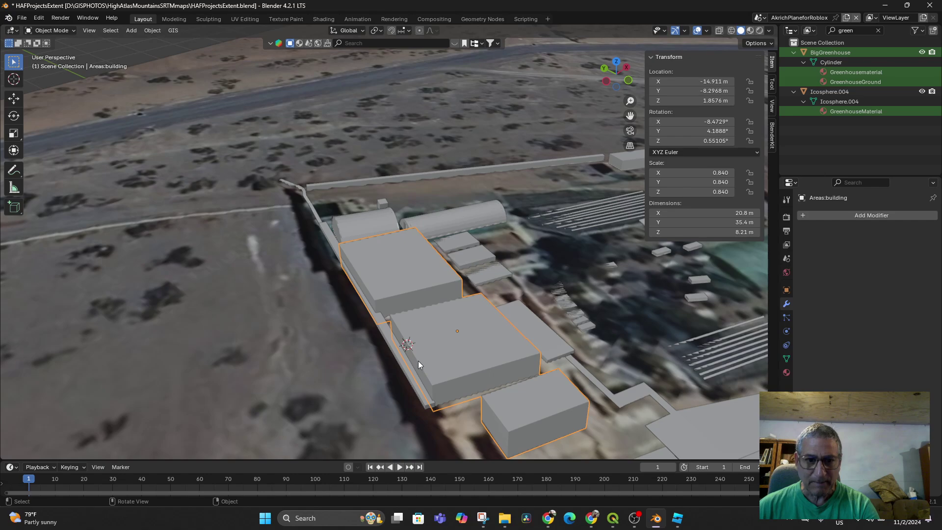
Move the long perimeter wall segment beside the two large flat-roofed buildings about 0.8 m outward, away from them
click(328, 238)
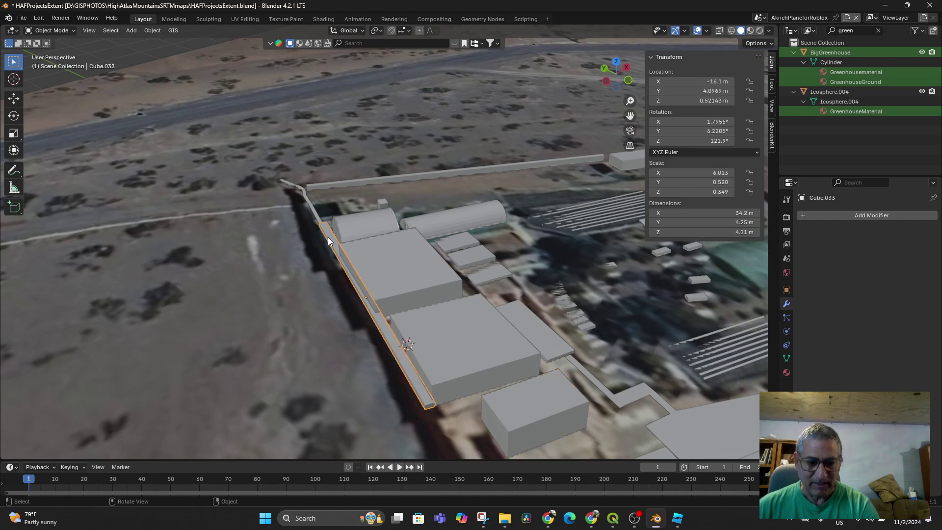
key(g)
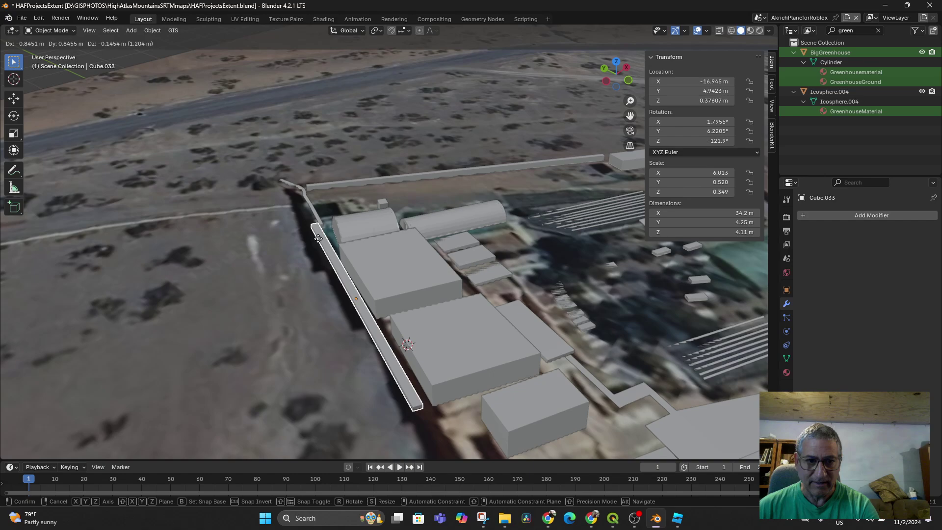
click(322, 238)
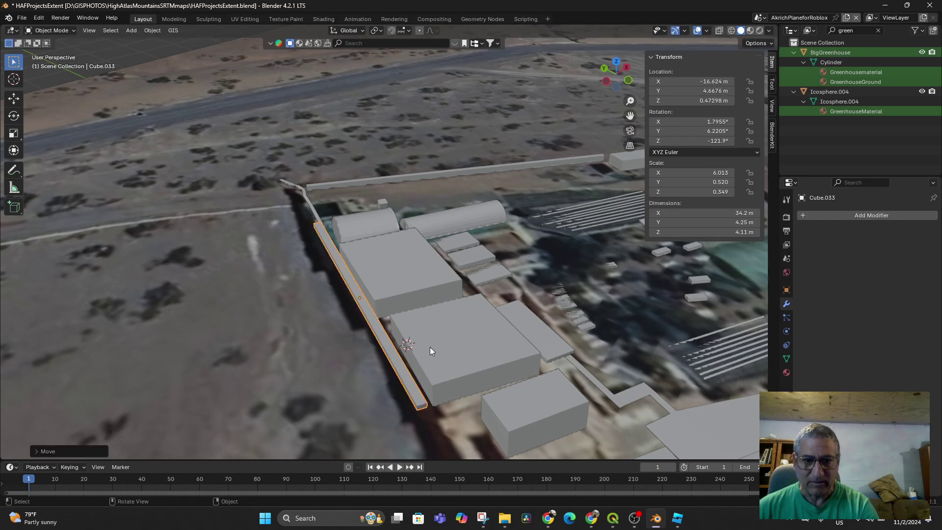
Examine the satellite image beneath the three flat-roofed buildings by temporarily lifting them off the ground
click(399, 268)
middle_drag(399, 267, 577, 418)
scroll(497, 345, down, 2)
scroll(485, 345, up, 4)
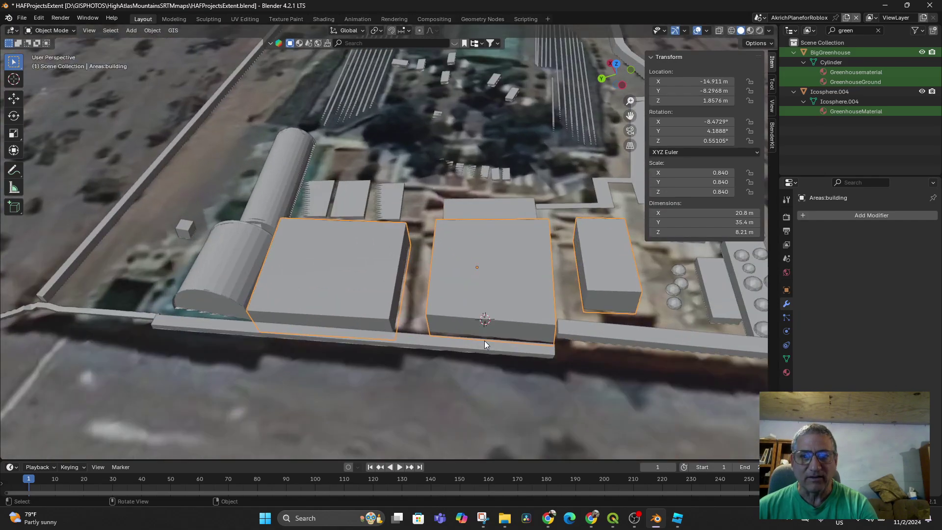
middle_drag(484, 319, 528, 371)
key(g)
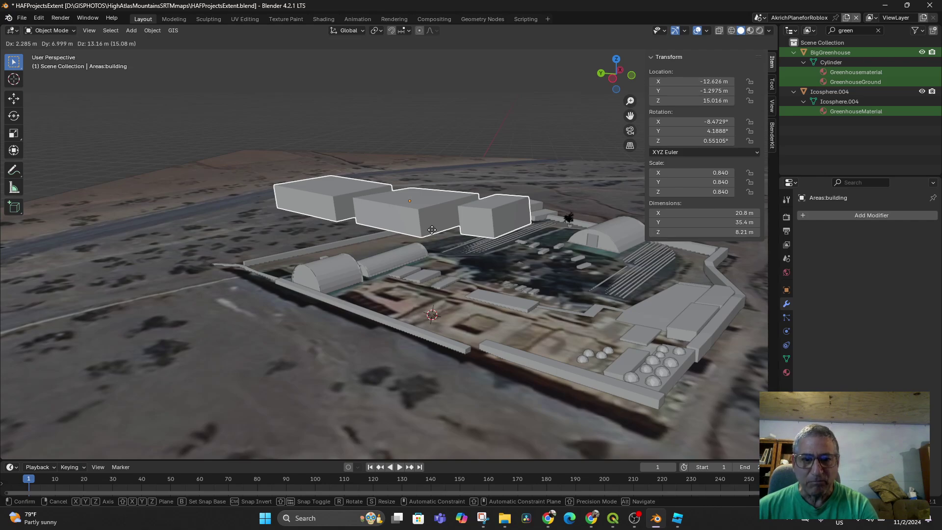
click(456, 269)
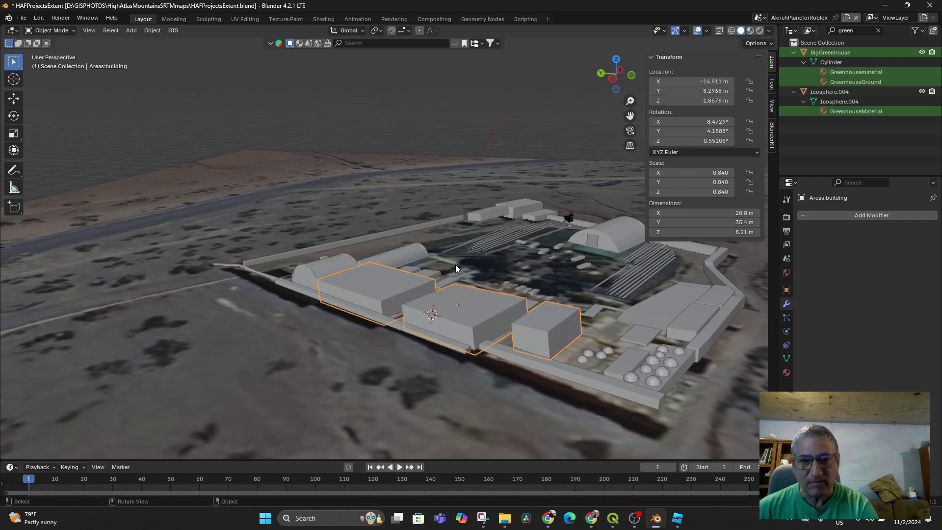
middle_drag(460, 337, 316, 287)
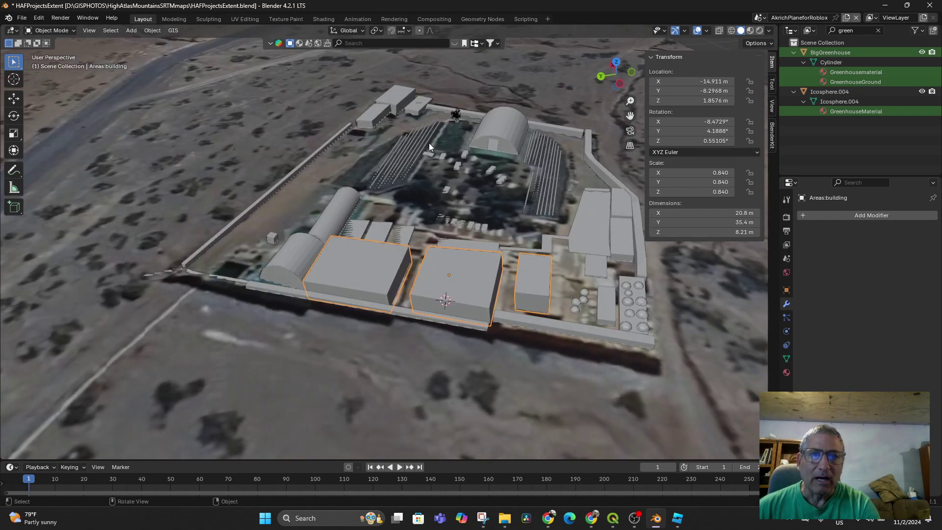
Try to inset the roof of the flat building beside the arched greenhouse by extruding its top face in place and scaling it inward
click(732, 31)
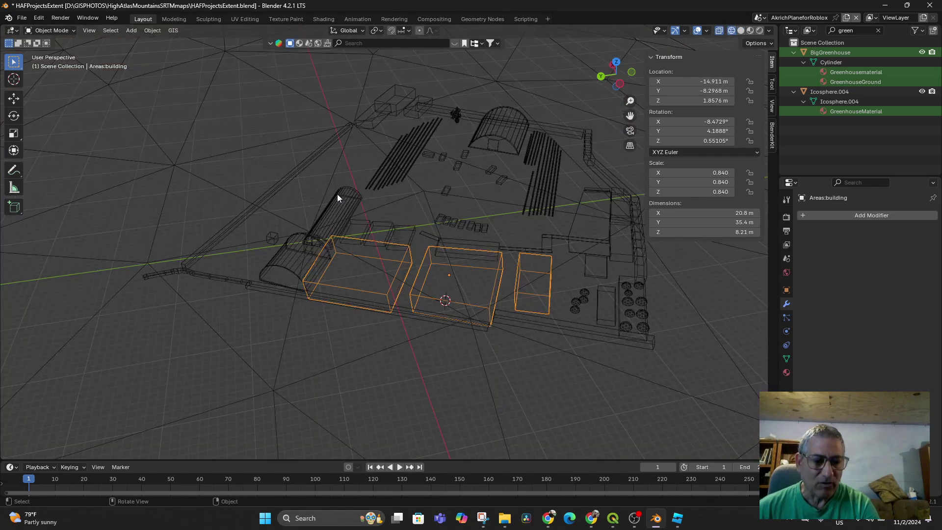
key(Tab)
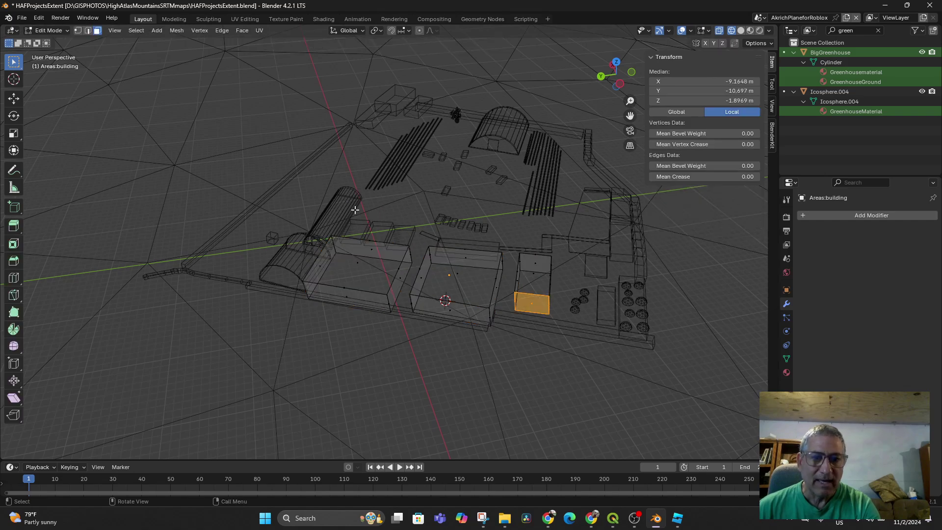
click(358, 264)
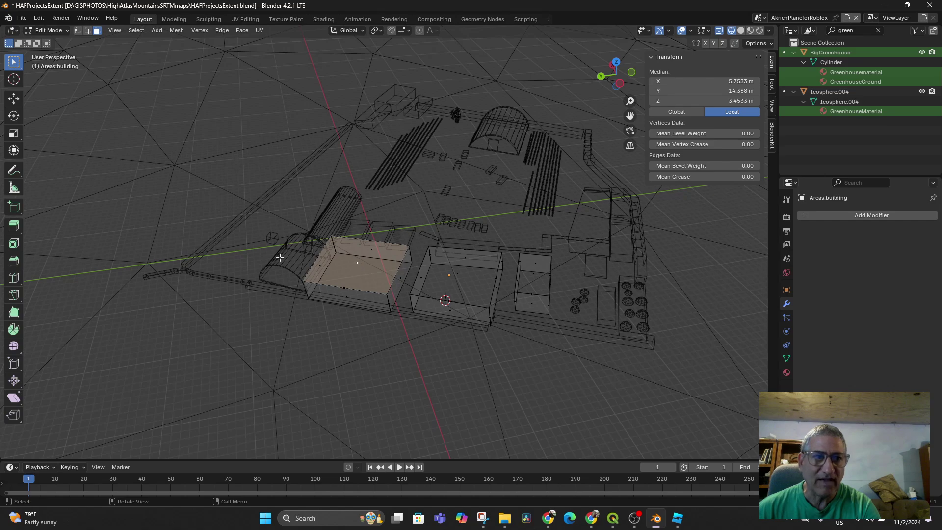
middle_drag(280, 258, 287, 235)
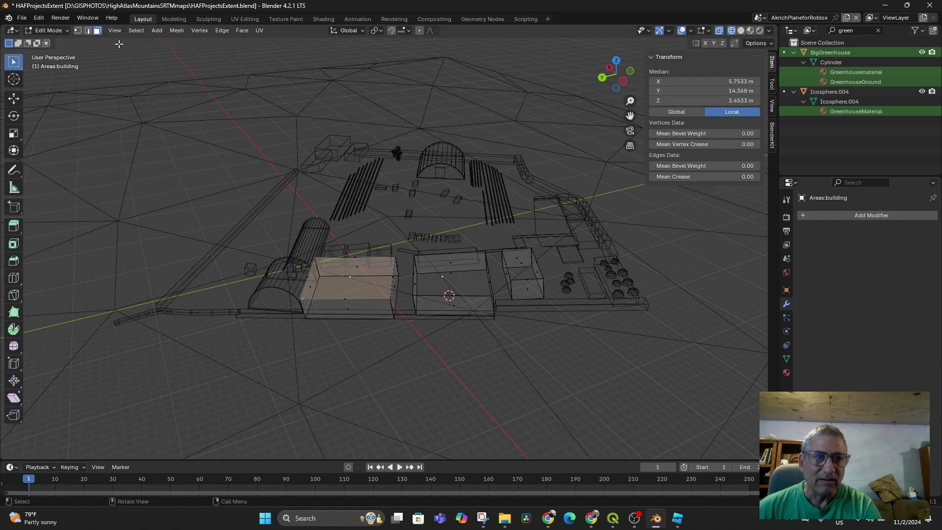
click(77, 31)
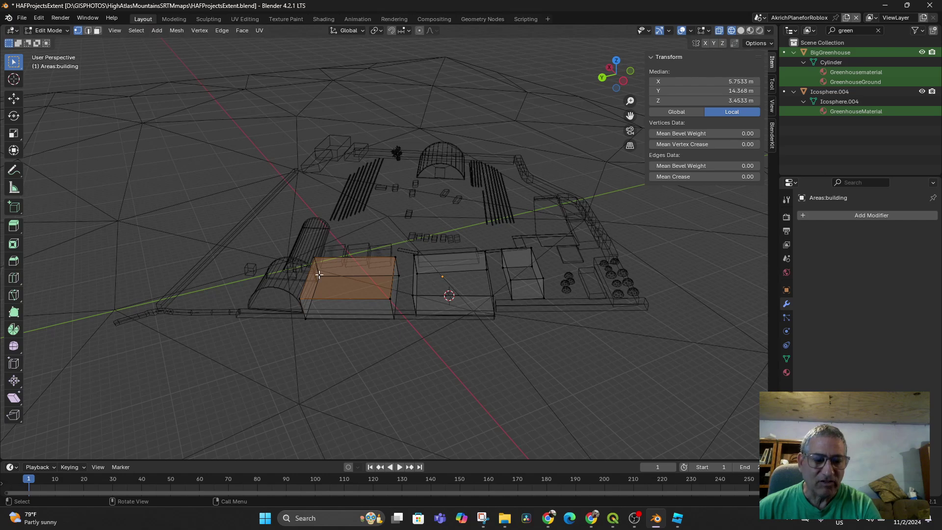
key(e)
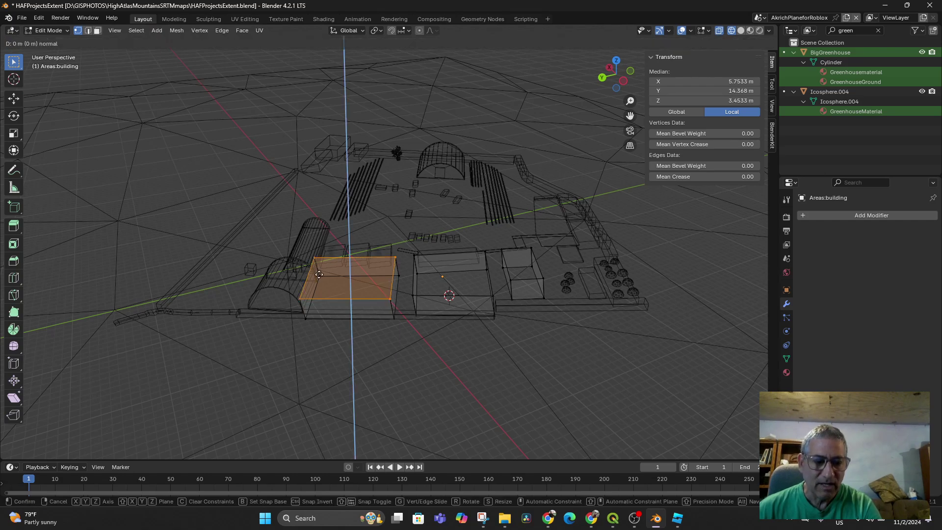
right_click(319, 275)
key(s)
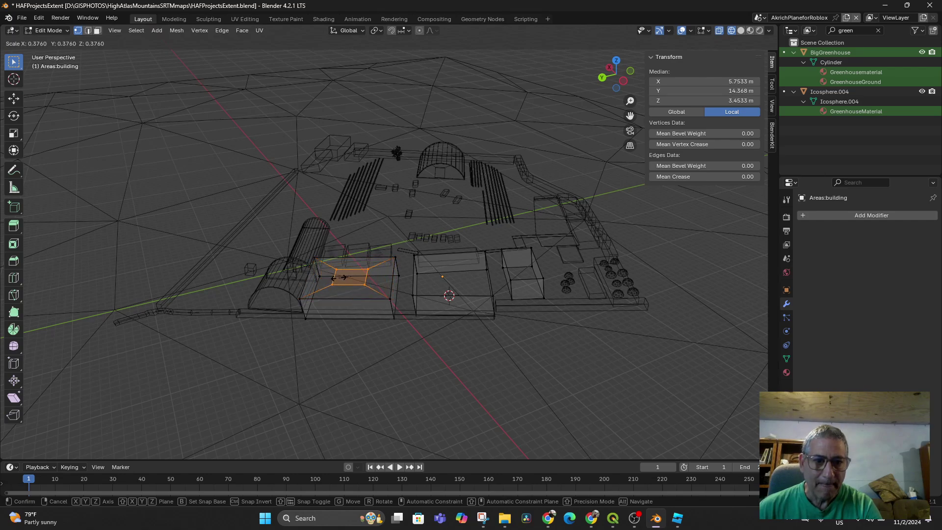
right_click(338, 278)
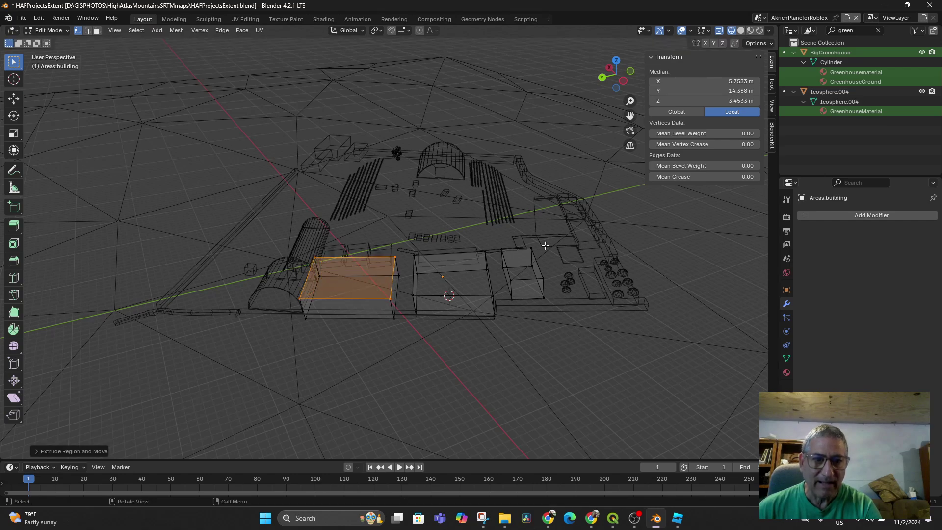
Display the scene in material preview shading and set the Buildings material's alpha to 0
click(750, 31)
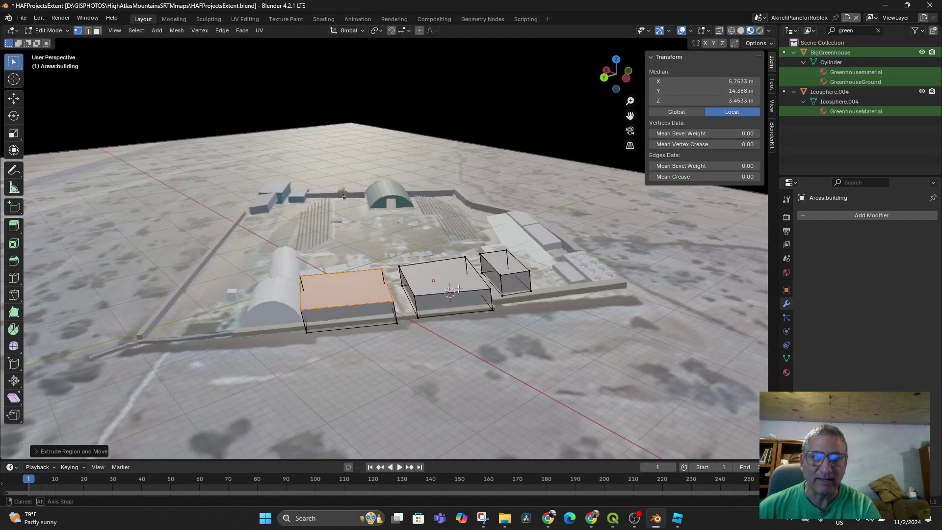
mouse_move(434, 303)
middle_down()
mouse_move(445, 343)
mouse_move(446, 285)
mouse_move(452, 325)
mouse_move(432, 324)
mouse_move(420, 337)
middle_up()
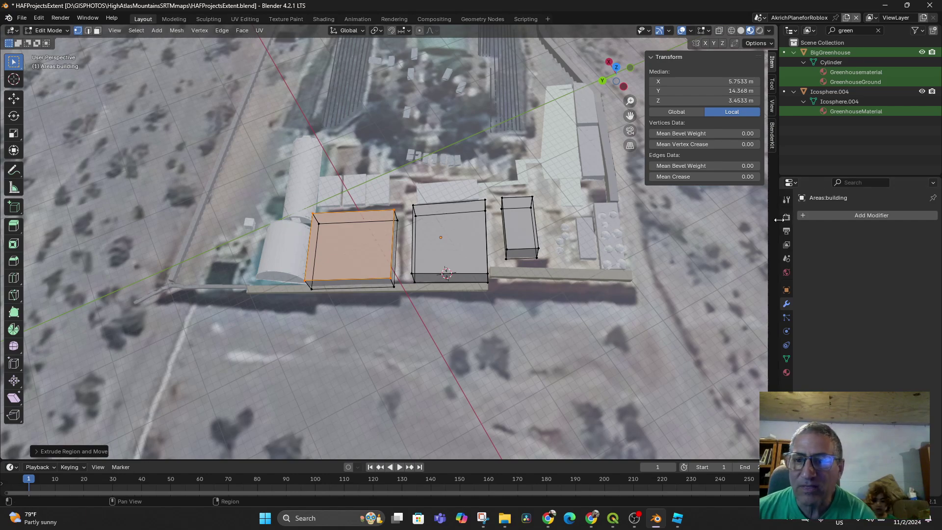
click(787, 372)
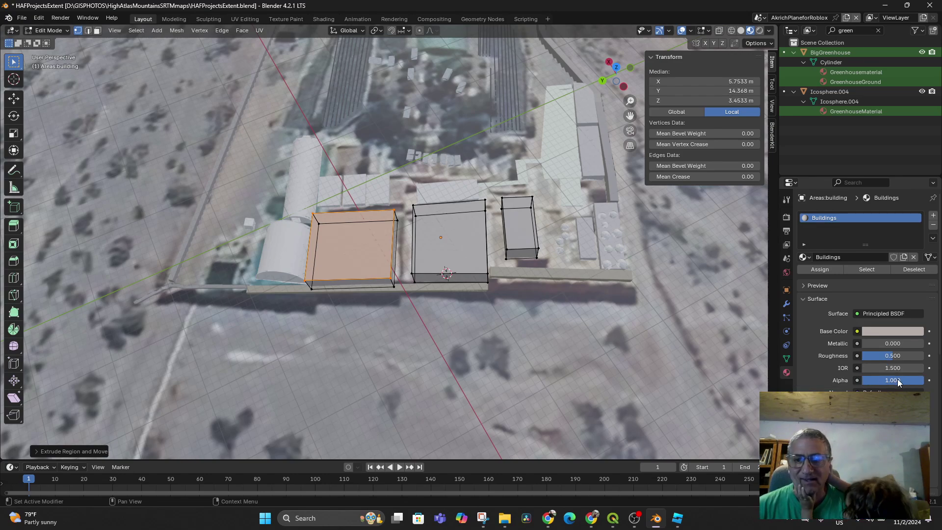
drag(897, 380, 863, 380)
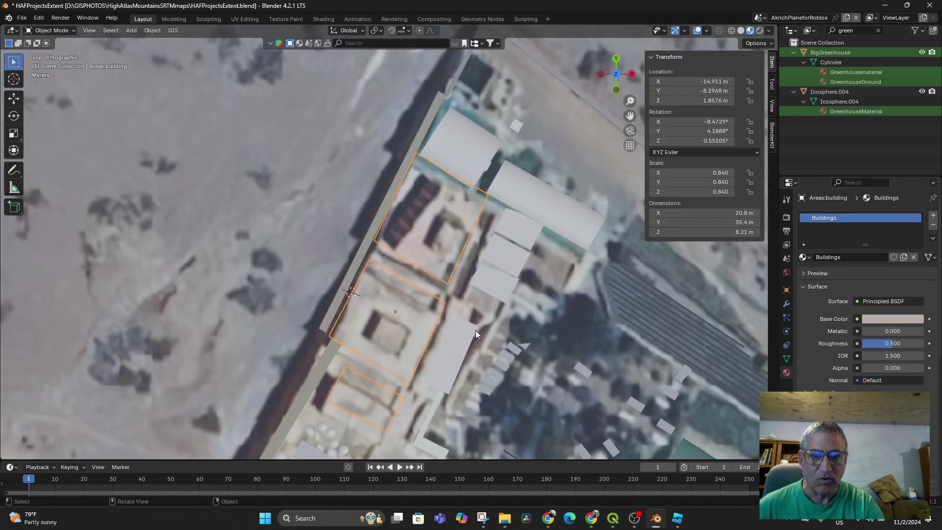
Move the transparent buildings object about 1.7 m along negative Y to align it with the building outlines in the satellite image
key(g)
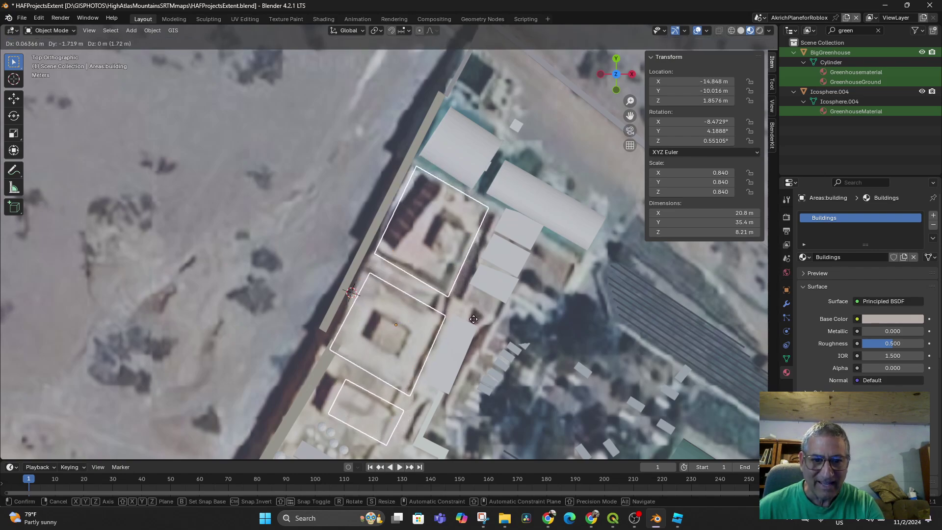
click(474, 319)
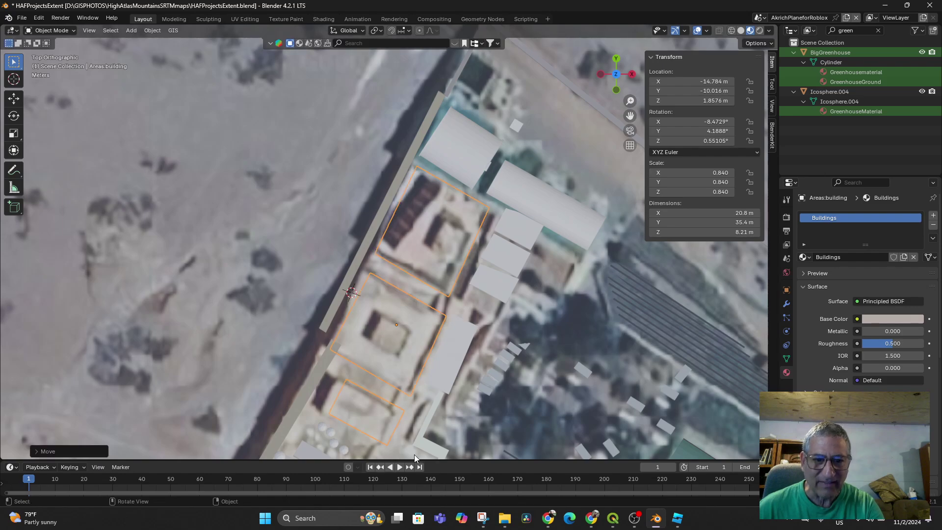
scroll(396, 411, down, 2)
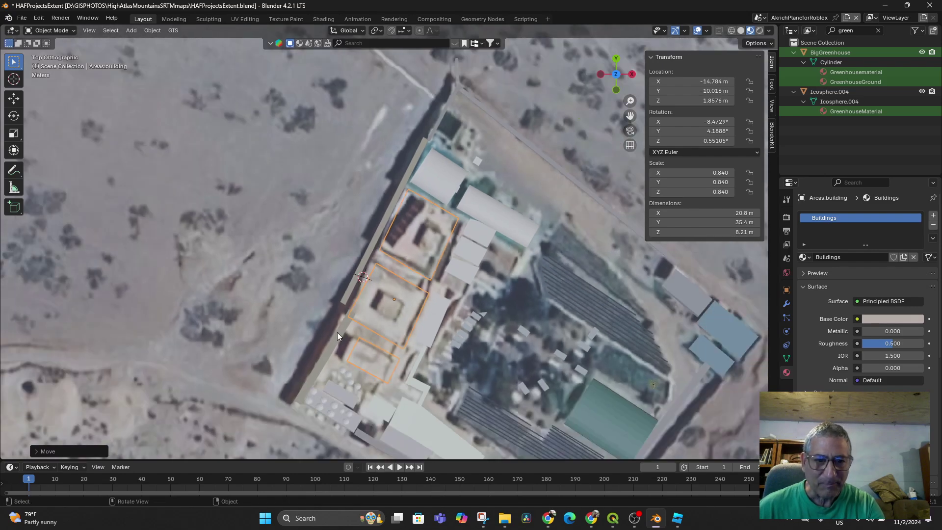
middle_drag(396, 340, 440, 310)
scroll(440, 311, up, 1)
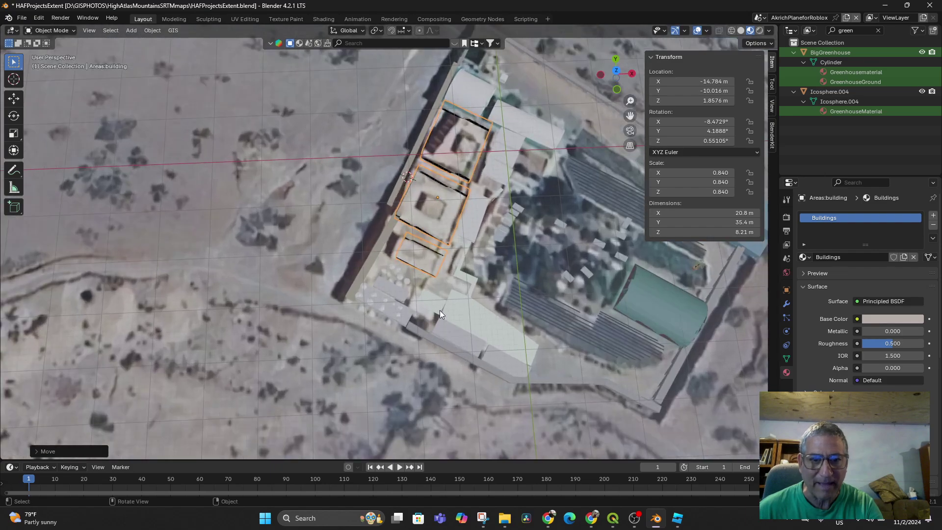
scroll(440, 310, up, 1)
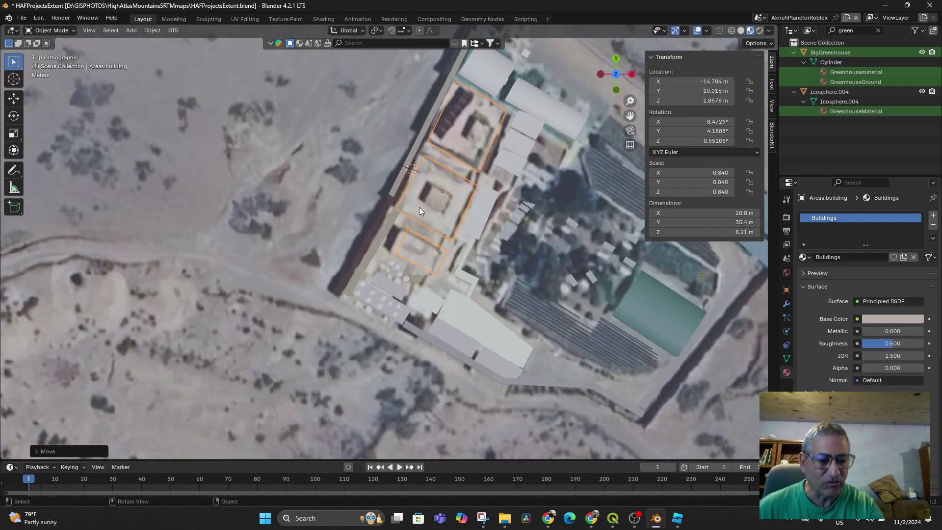
Select all vertices of the smallest building within the buildings mesh and move it about -1.1 m in X and 0.64 m in Y
key(Tab)
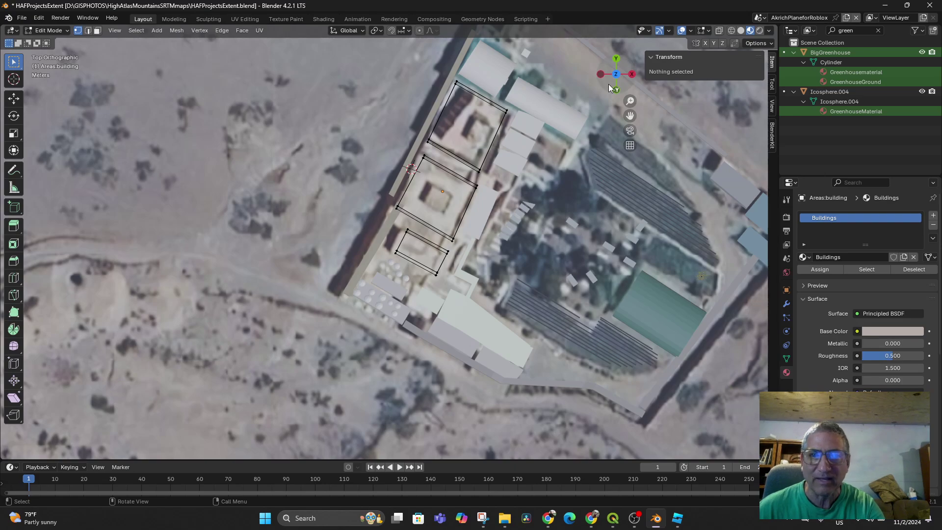
click(732, 30)
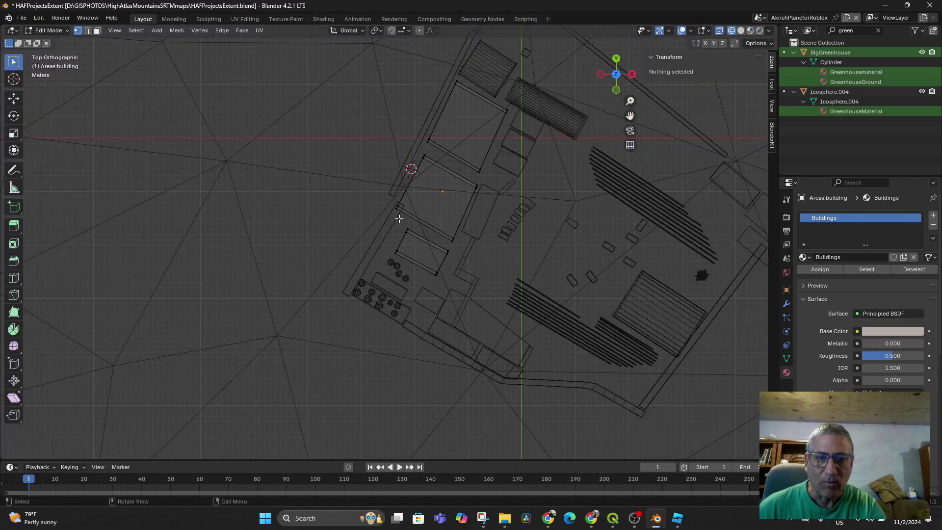
drag(379, 227, 441, 291)
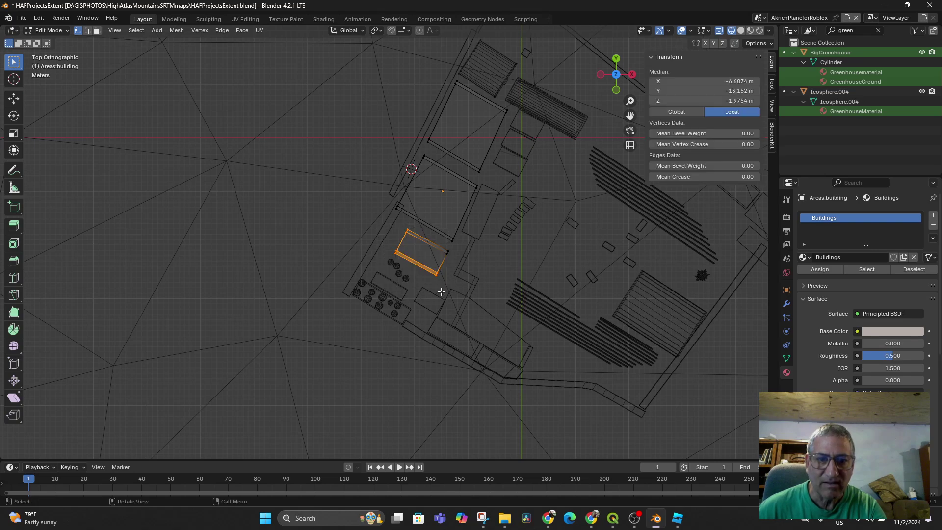
shift+click(444, 251)
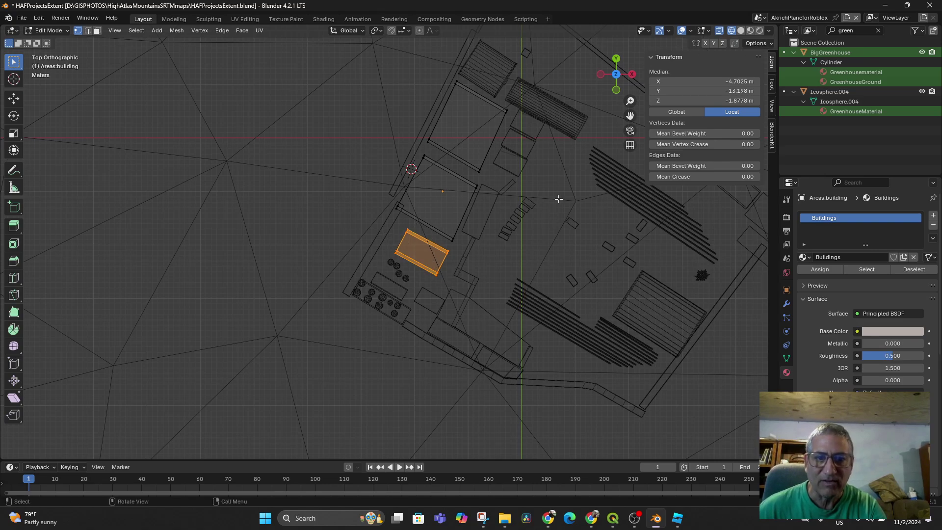
click(743, 31)
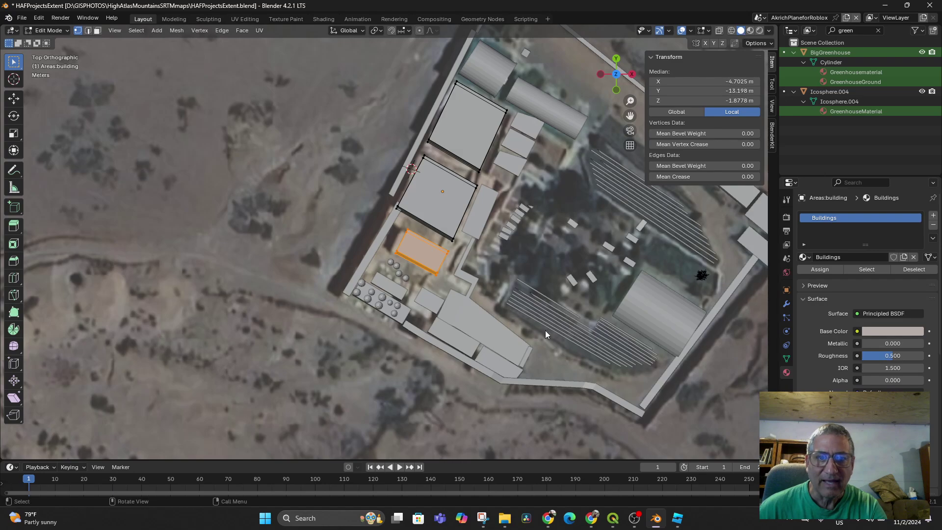
key(g)
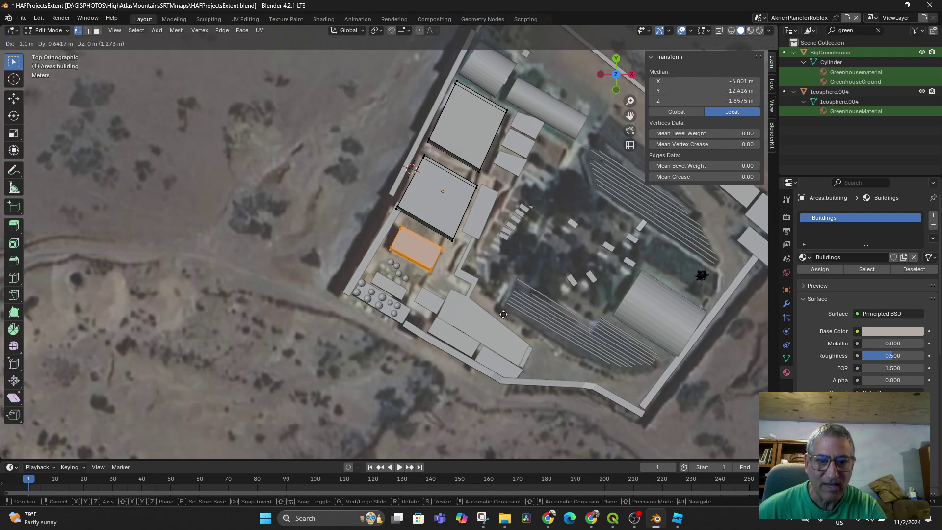
click(504, 314)
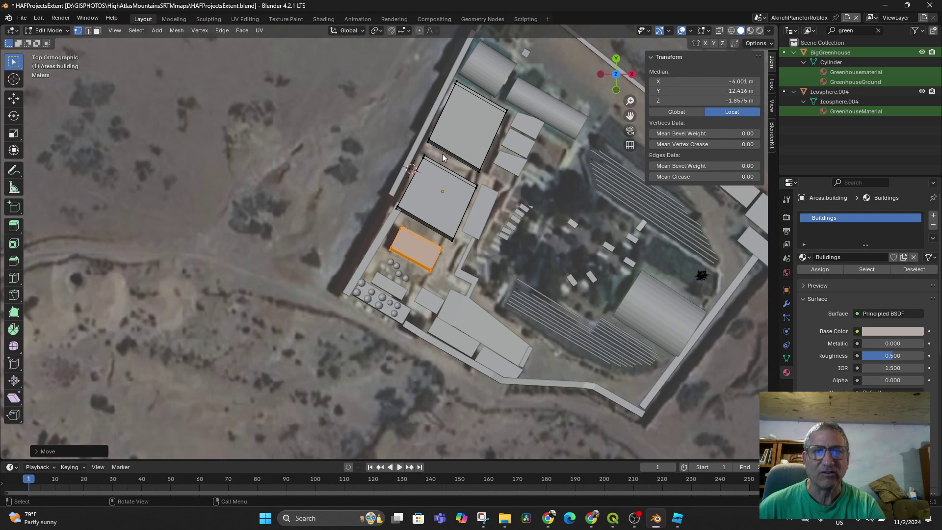
Return to Object Mode and display the scene in material preview shading
click(45, 31)
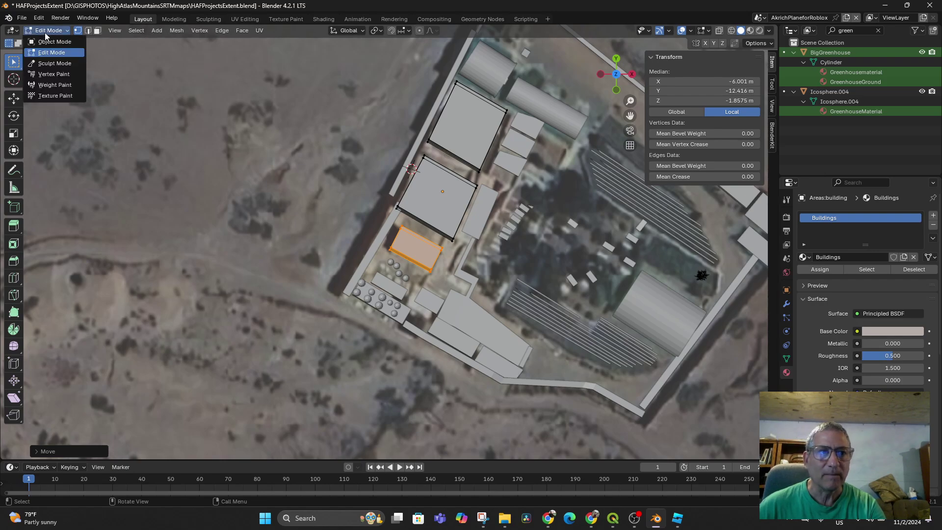
click(47, 35)
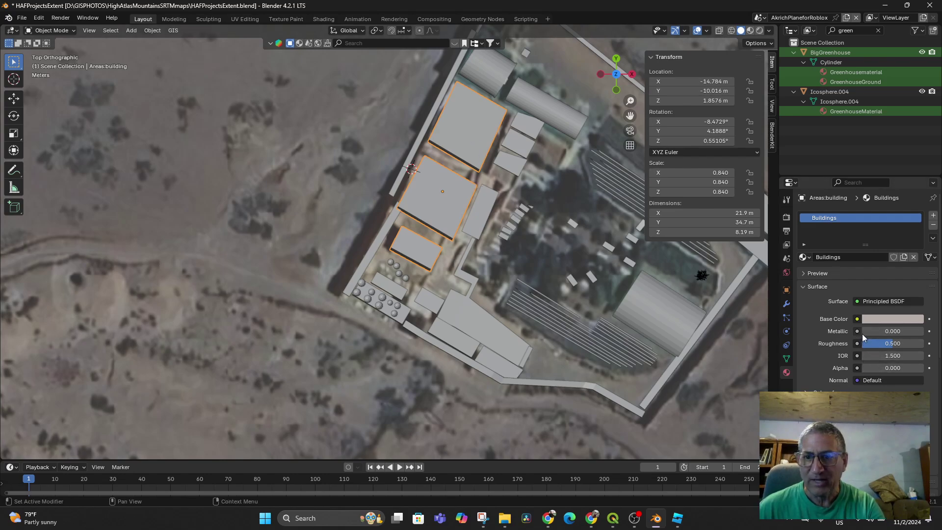
scroll(798, 358, down, 1)
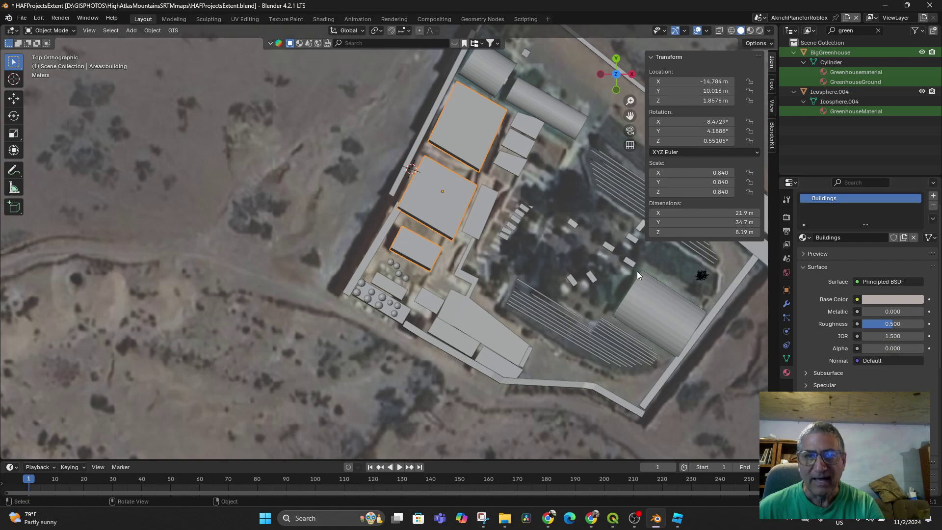
click(750, 30)
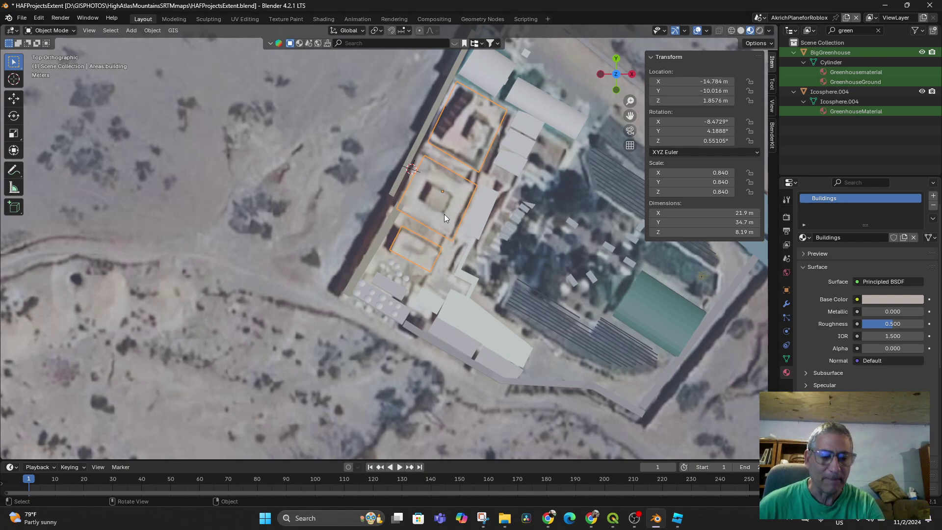
In Edit Mode, switch the buildings mesh to face selection and select the middle building's roof face
click(49, 31)
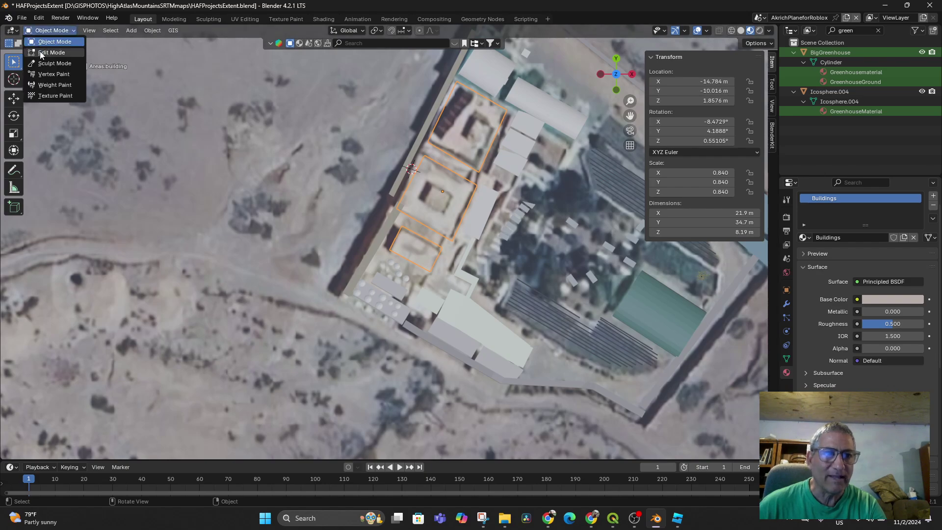
click(44, 53)
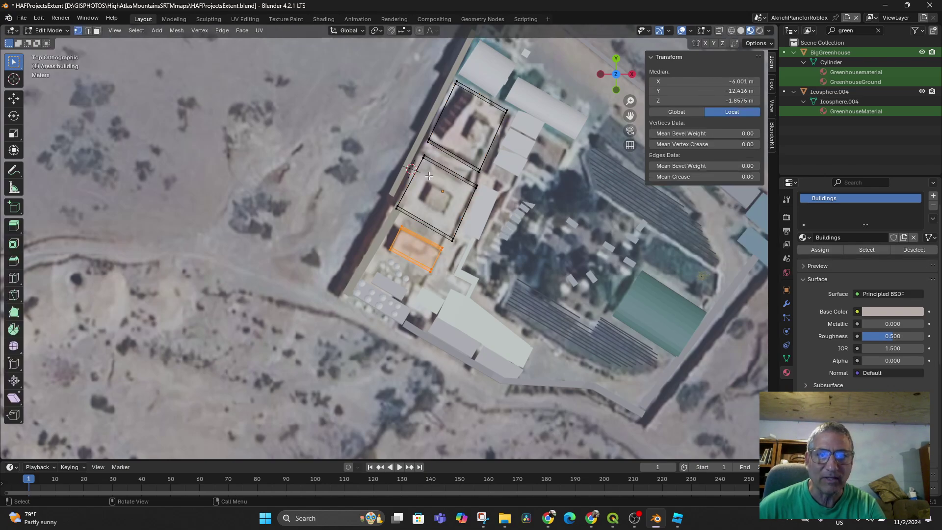
middle_drag(487, 306, 298, 219)
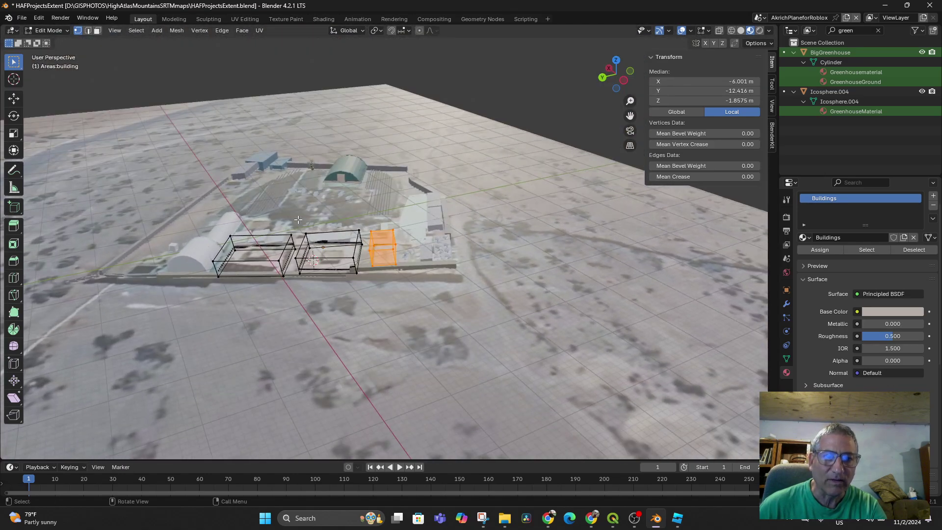
shift+click(305, 233)
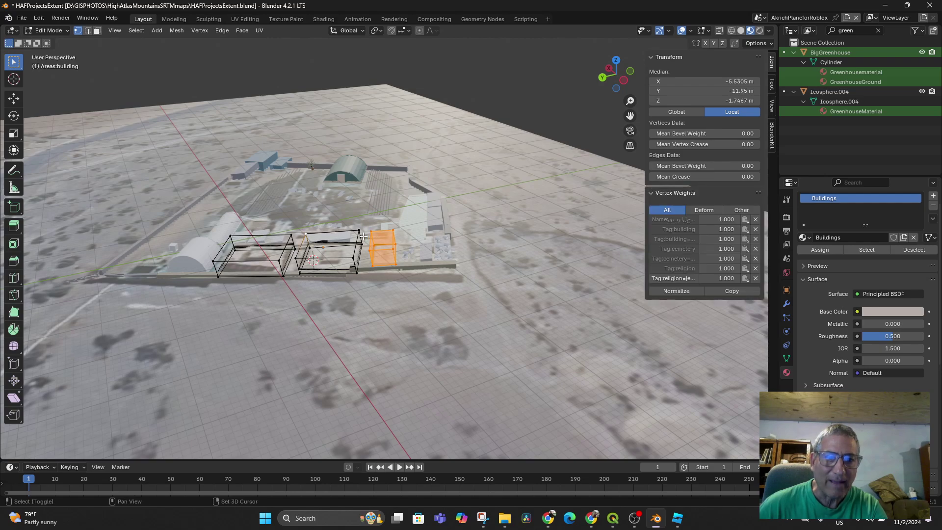
shift+click(360, 229)
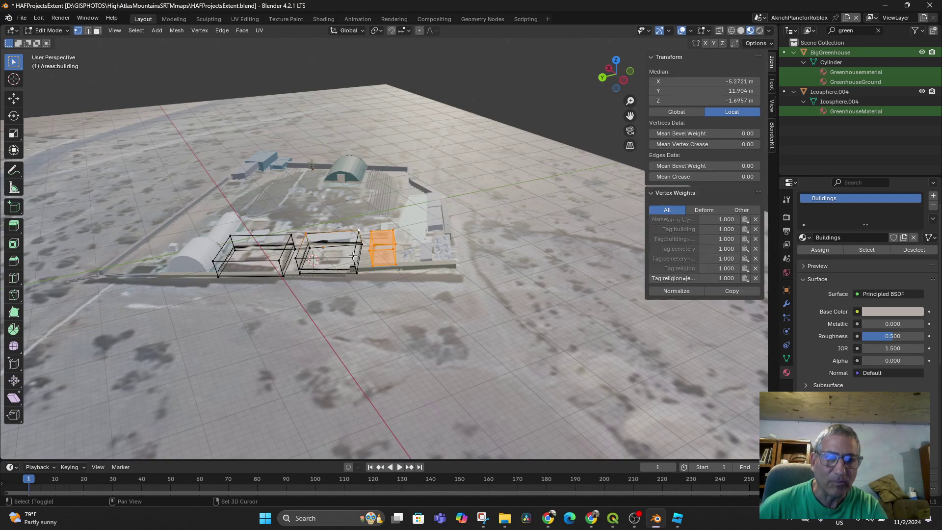
shift+click(296, 259)
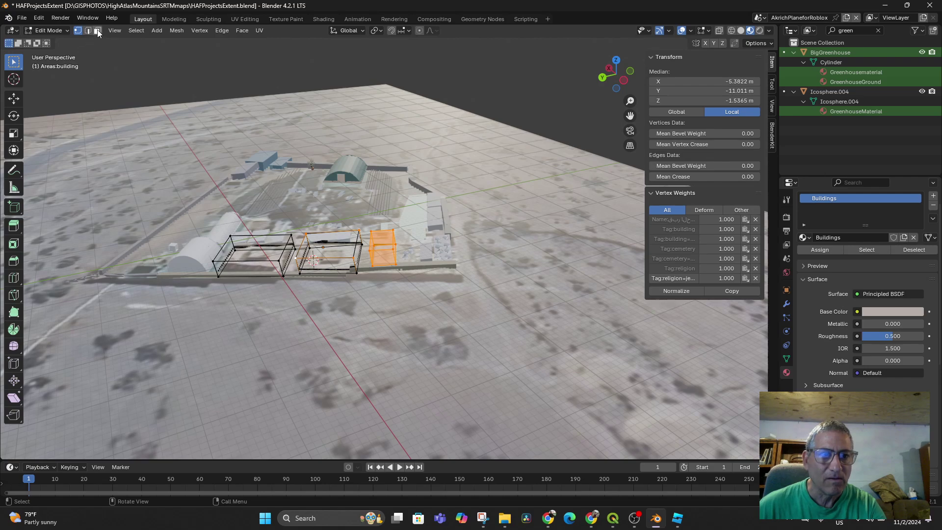
click(259, 190)
click(339, 249)
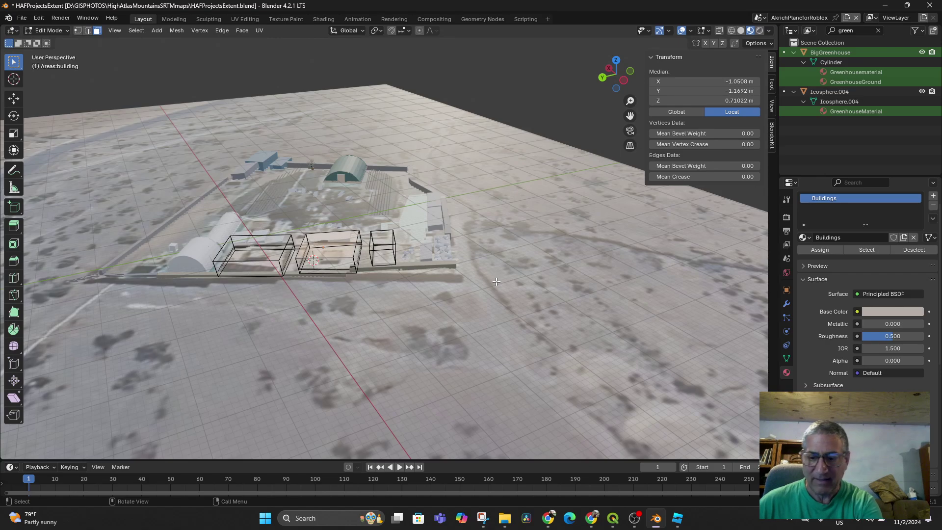
Extrude the middle building's roof face in place and scale it down to the courtyard outline in the satellite image
key(KP_7)
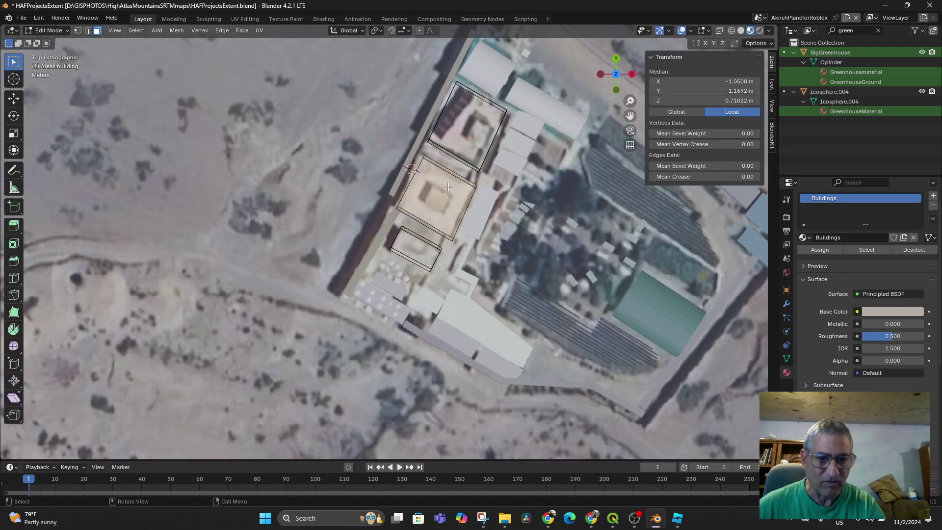
key(s)
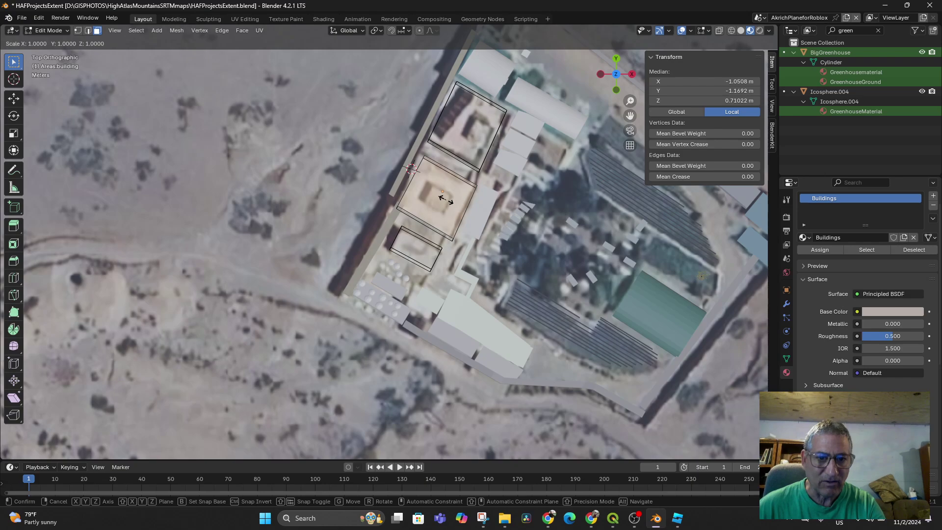
key(Escape)
click(446, 200)
key(e)
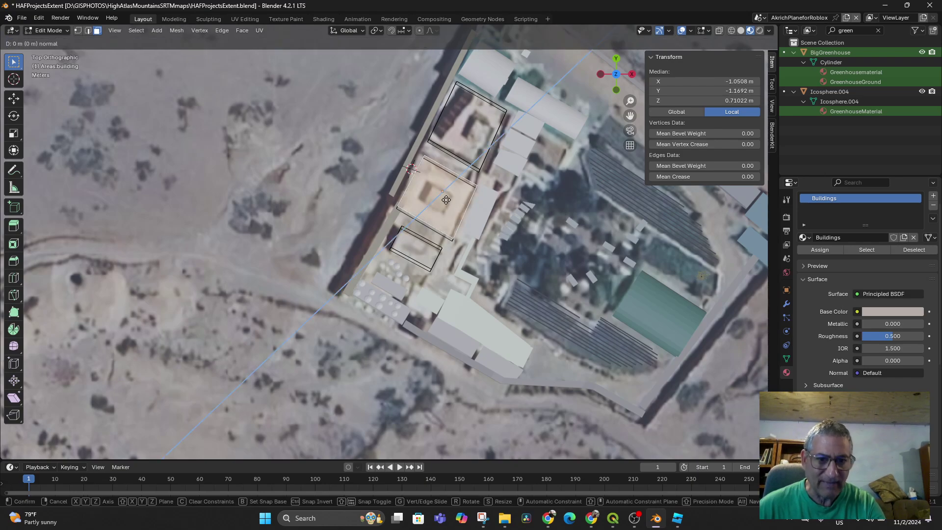
click(446, 199)
key(s)
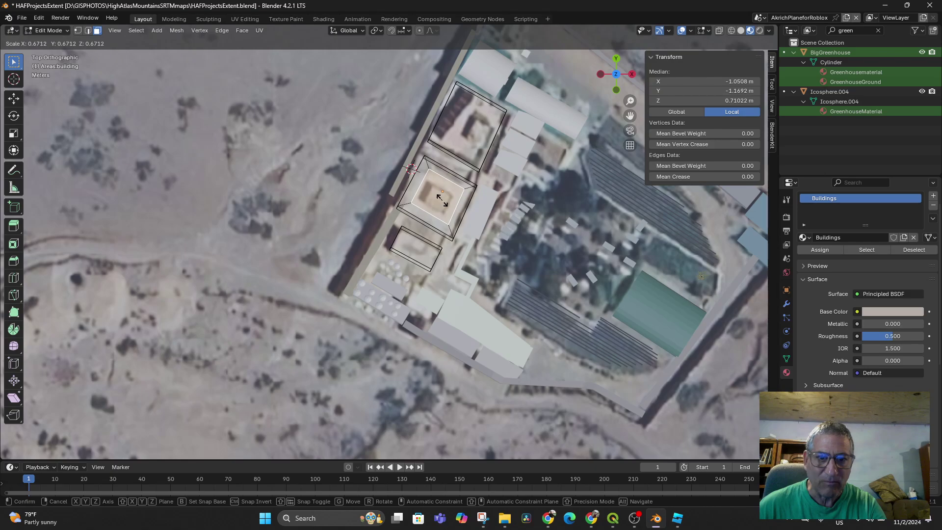
click(439, 199)
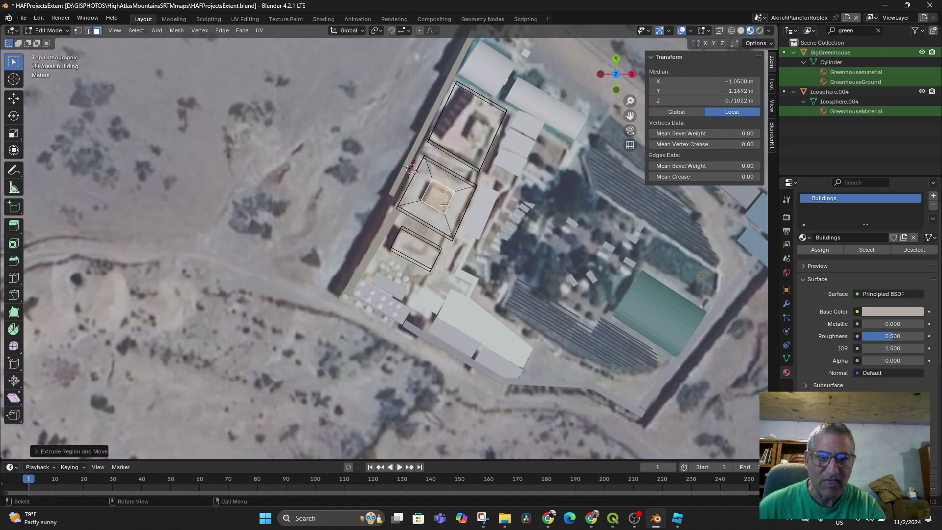
Extrude the middle building's inner roof face about 1.1 m up global Z, raising it further to a local Z of about 3 m
middle_drag(442, 199, 518, 248)
scroll(524, 246, up, 1)
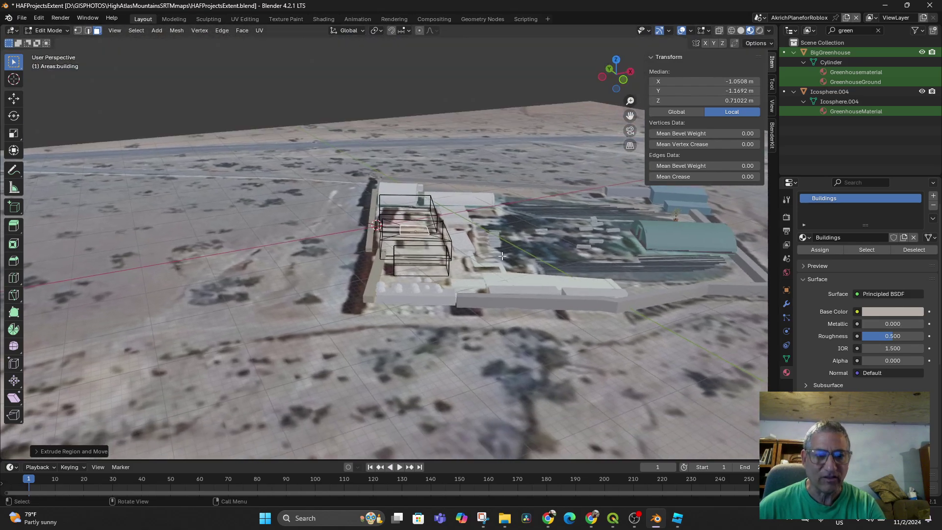
key(e)
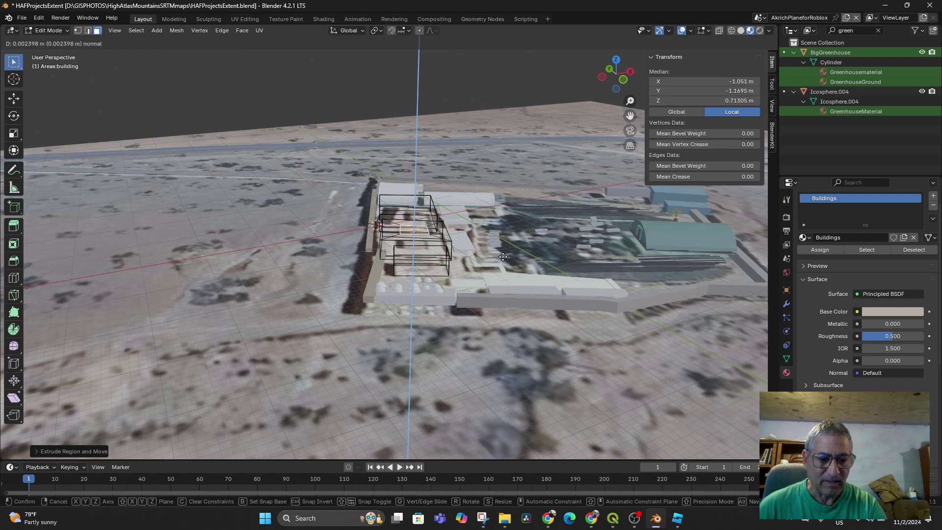
key(c)
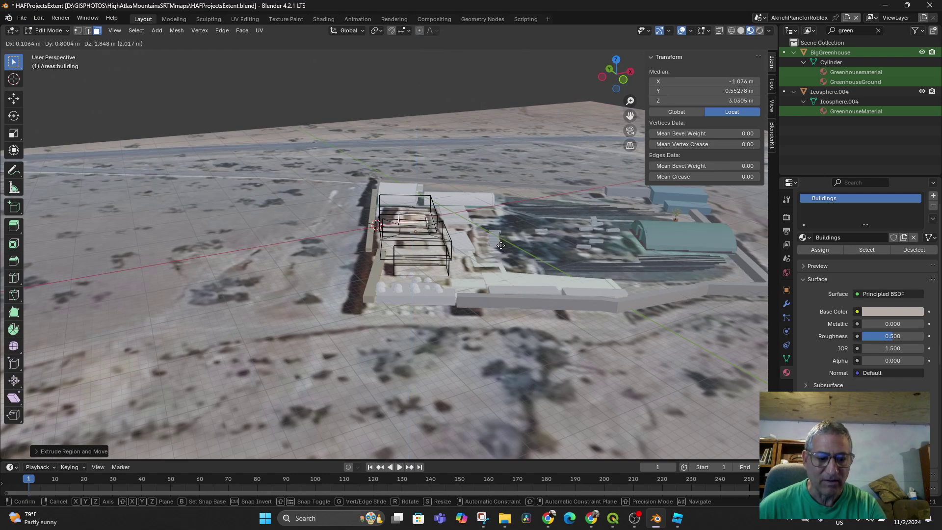
key(z)
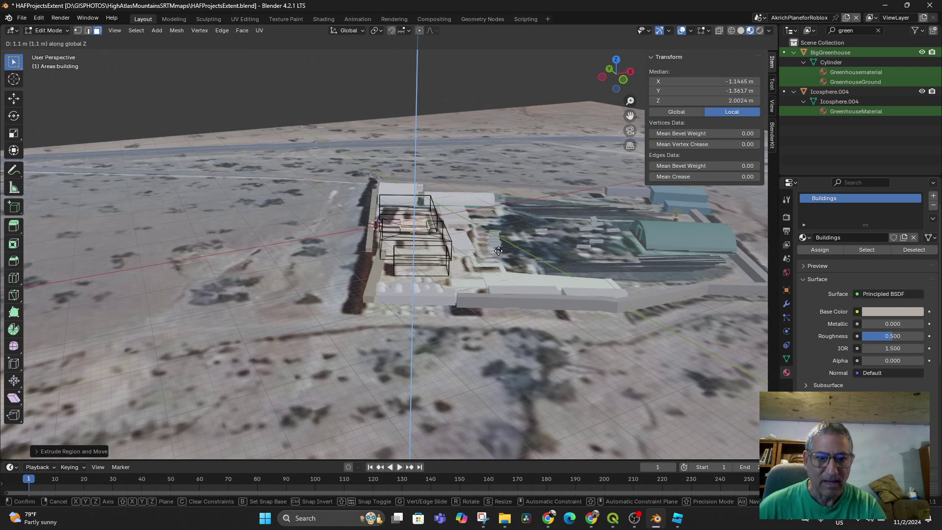
click(498, 258)
mouse_move(498, 257)
middle_down()
mouse_move(444, 279)
mouse_move(498, 266)
middle_up()
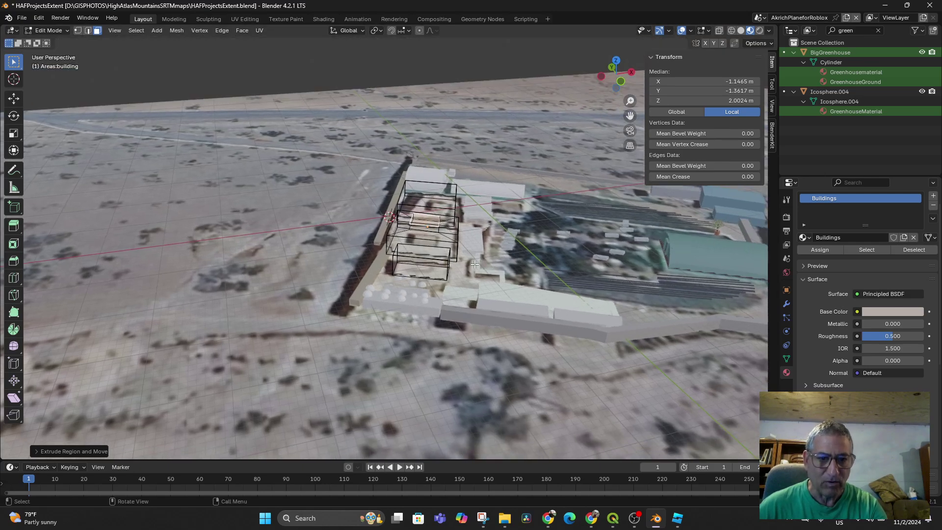
key(g)
key(z)
key(1)
key(Return)
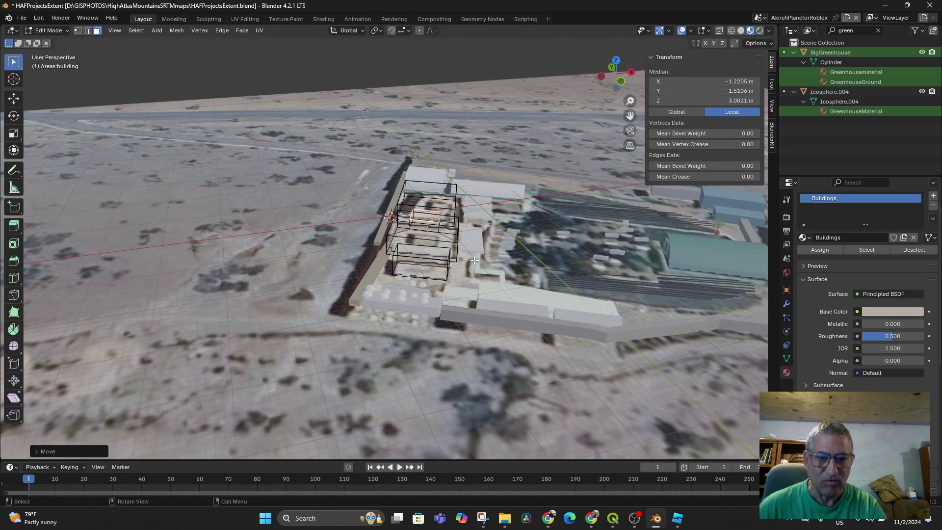
Return to Object Mode and inspect the middle building's raised courtyard block in solid shading, finishing in material preview
middle_drag(474, 260, 438, 305)
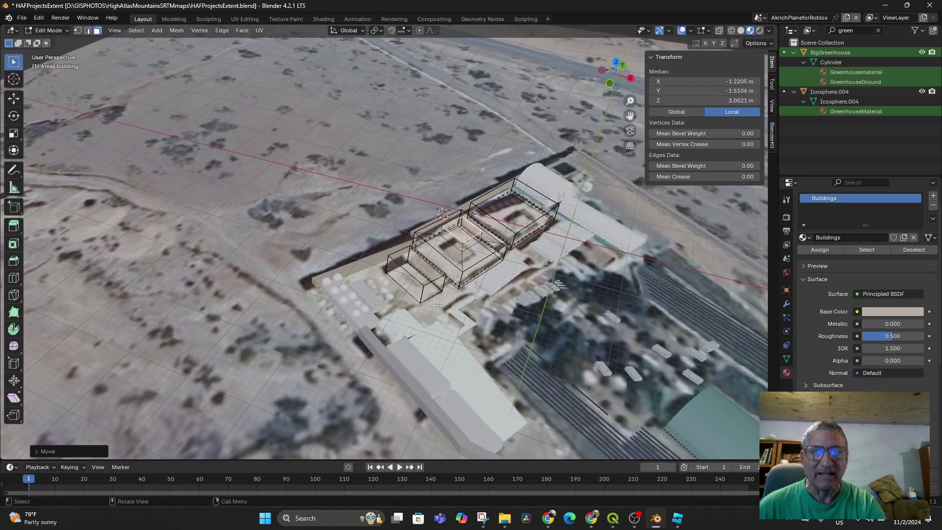
scroll(447, 306, up, 2)
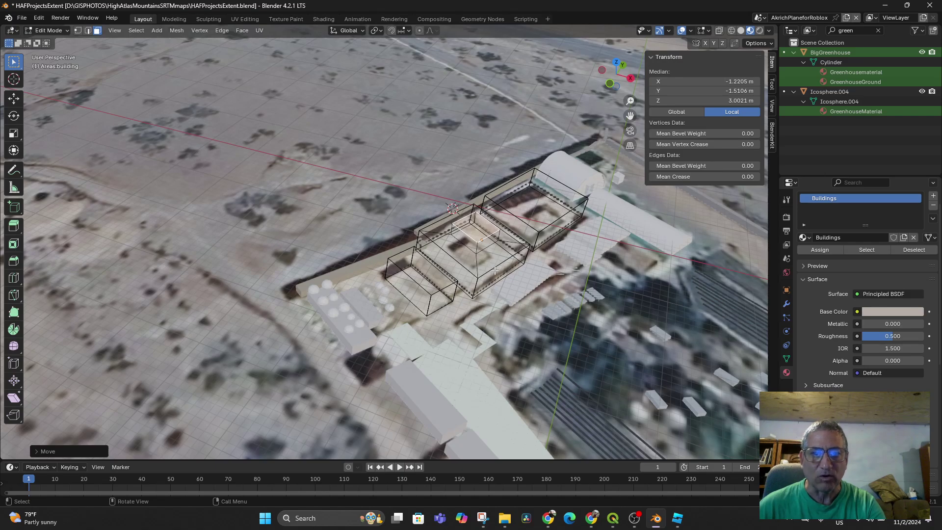
key(Tab)
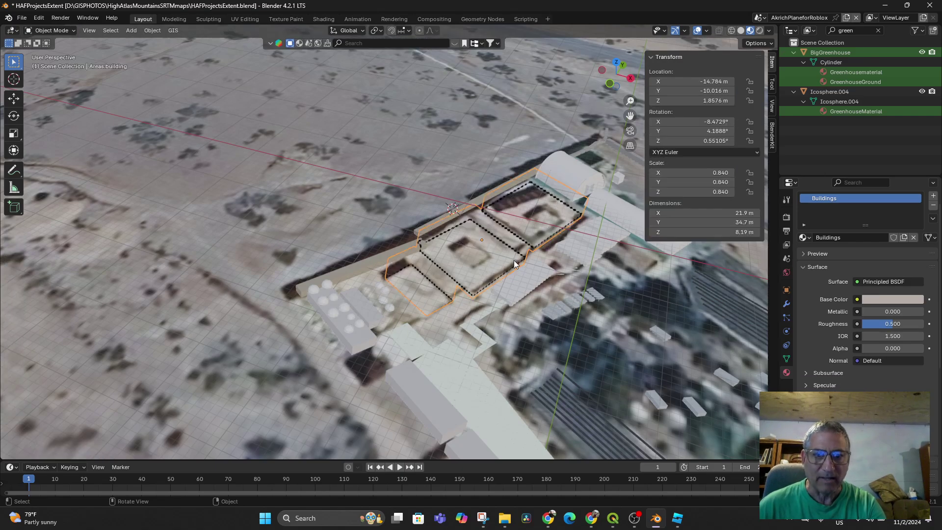
mouse_move(497, 260)
middle_down()
mouse_move(508, 254)
mouse_move(513, 276)
mouse_move(504, 255)
middle_up()
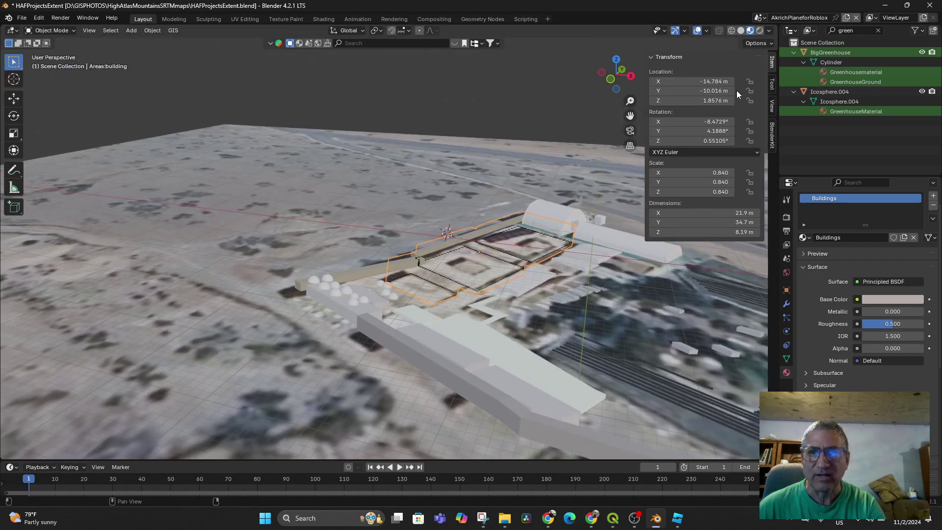
click(740, 31)
mouse_move(597, 216)
middle_down()
mouse_move(570, 232)
mouse_move(584, 220)
mouse_move(559, 263)
middle_up()
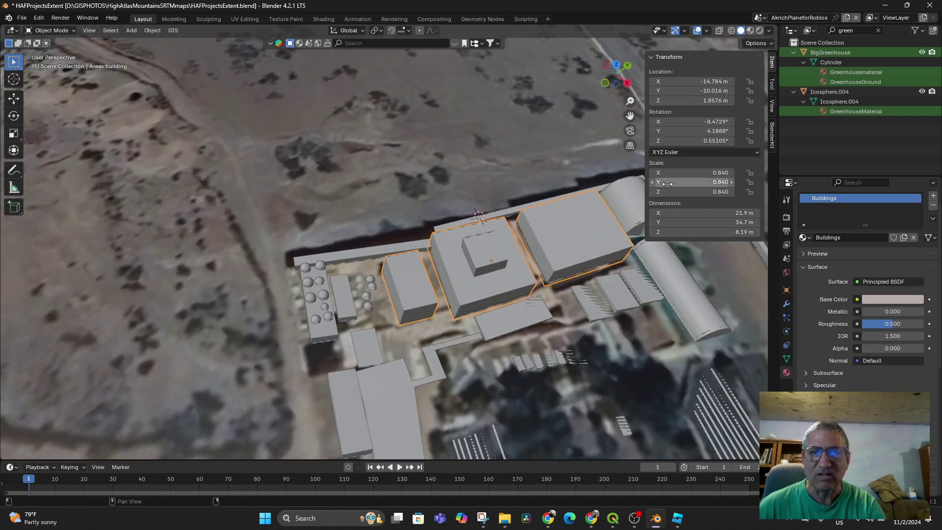
click(751, 34)
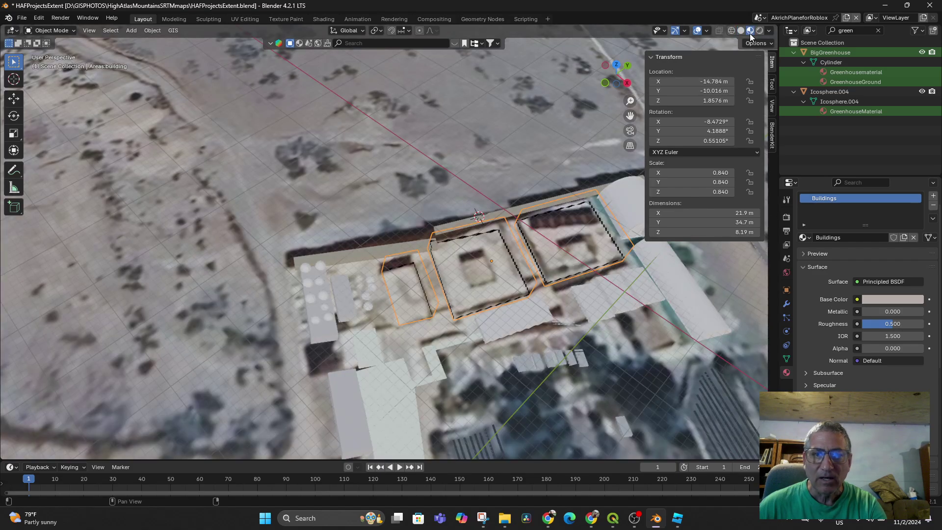
mouse_move(582, 294)
middle_down()
mouse_move(550, 349)
mouse_move(563, 340)
mouse_move(564, 299)
mouse_move(589, 290)
middle_up()
middle_drag(522, 326, 519, 325)
scroll(449, 307, down, 6)
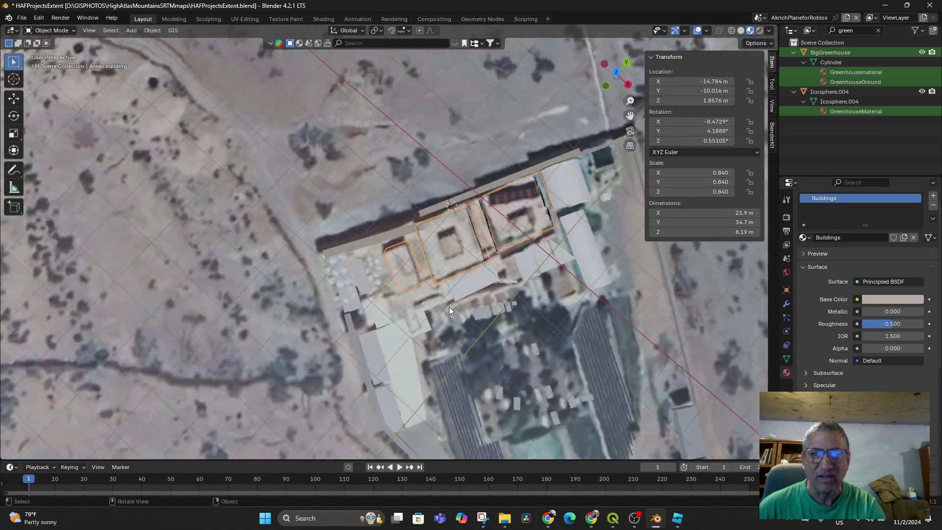
middle_drag(455, 350, 530, 314)
middle_drag(409, 260, 487, 386)
scroll(481, 342, up, 3)
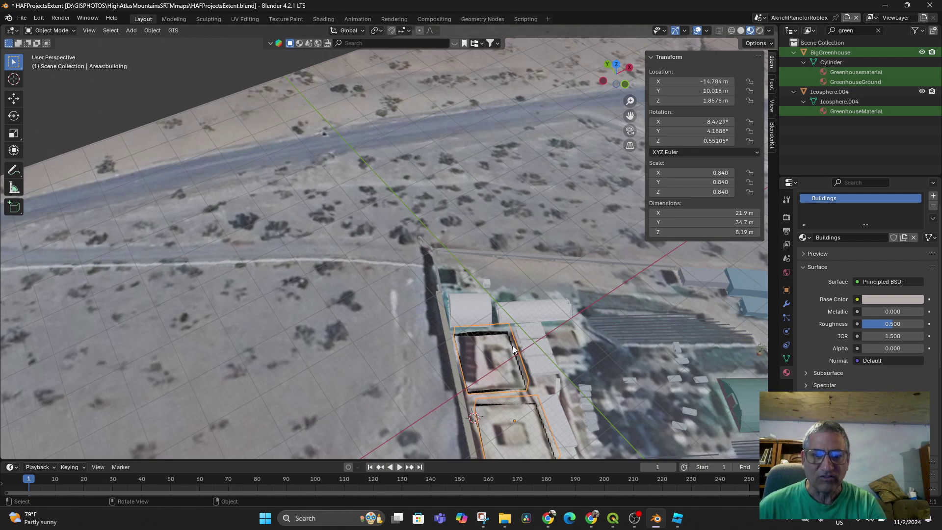
In Edit Mode, extrude the largest building's roof face in place and scale it down to roughly its courtyard's size
key(KP_7)
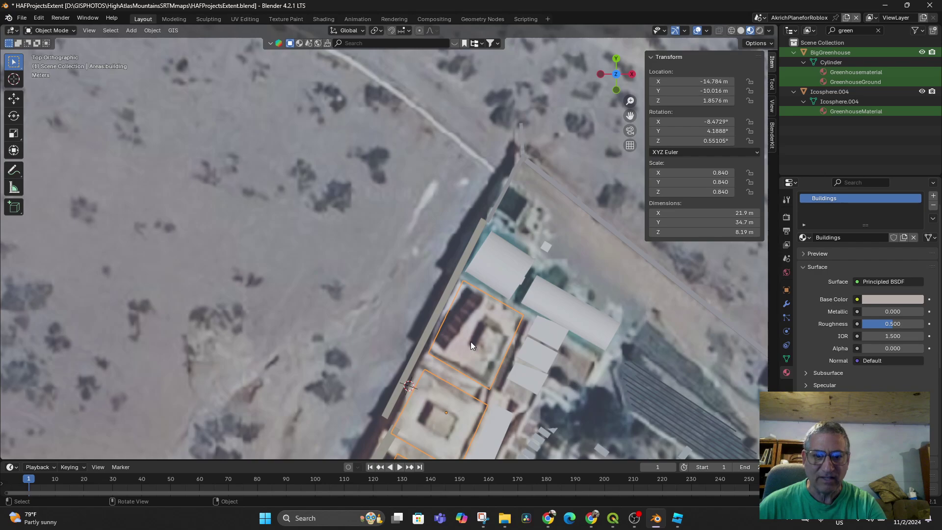
key(Tab)
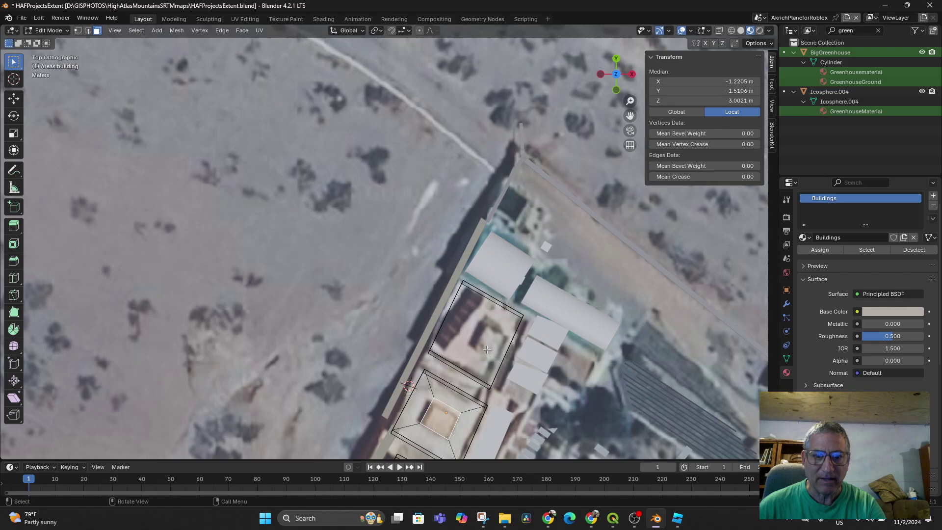
click(487, 350)
middle_drag(488, 349, 544, 356)
scroll(569, 339, down, 4)
key(e)
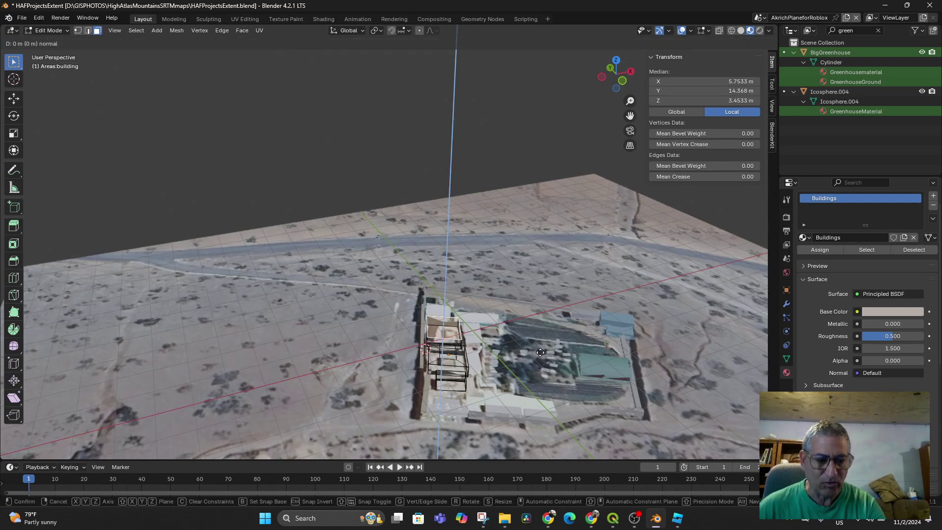
click(540, 353)
key(s)
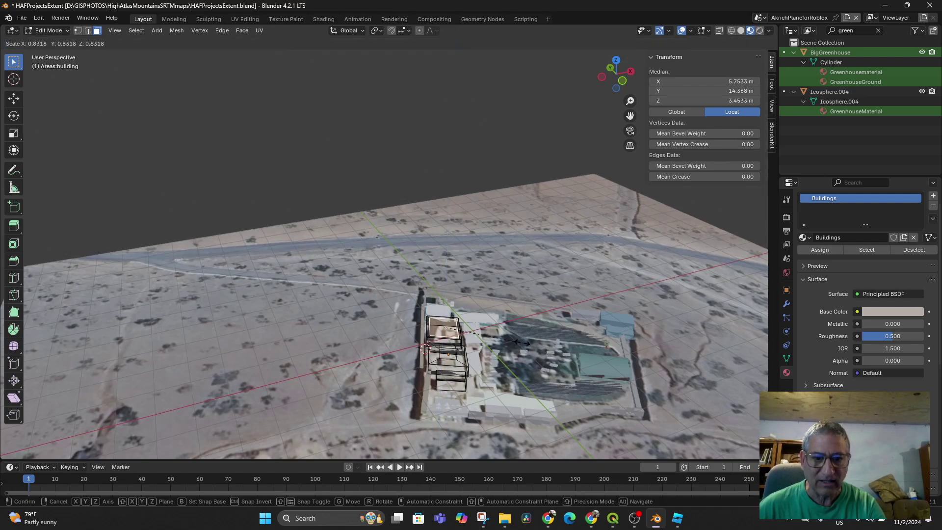
key(Escape)
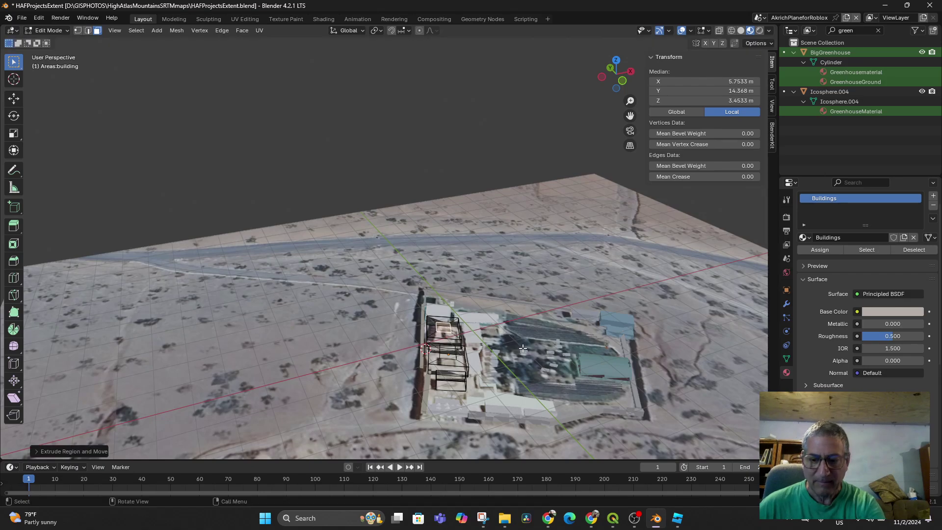
Move the largest building's inner roof face about 1.7 m in X and -1.4 m in Y onto the imaged courtyard
key(KP_7)
key(g)
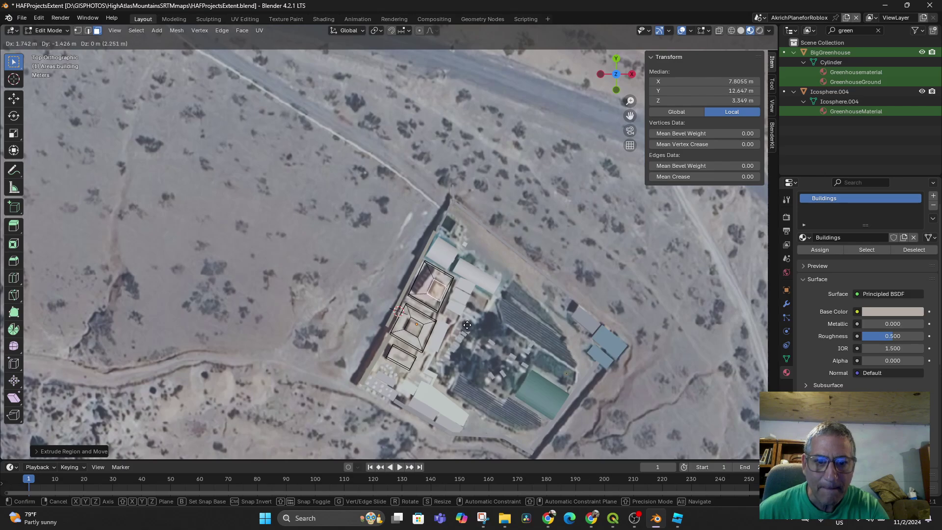
click(467, 324)
Extrude the largest building's inner roof face upward to a local Z of about 5.4 m and return to Object Mode
middle_drag(467, 324, 479, 260)
key(g)
key(z)
key(z)
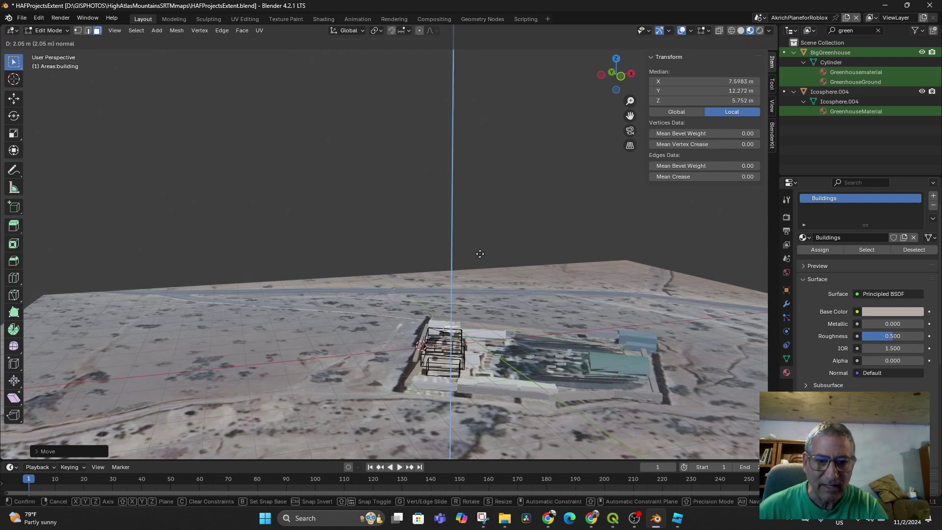
click(480, 255)
middle_drag(480, 255, 447, 352)
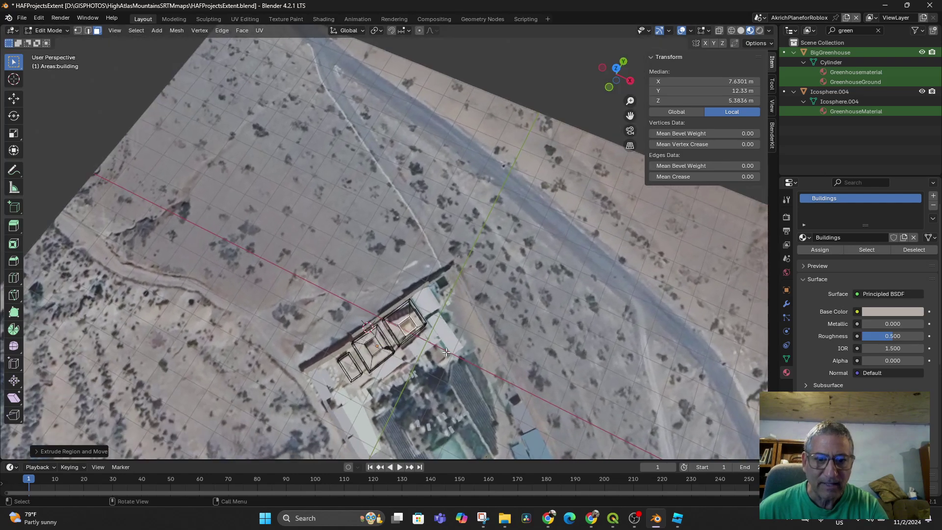
click(44, 29)
click(44, 42)
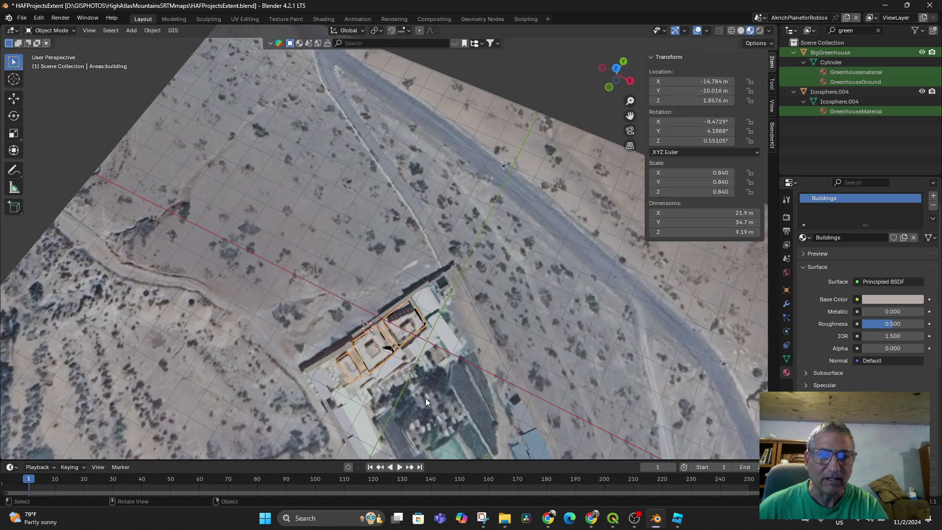
Switch to solid shading and inspect the raised blocks on the roofs of the selected buildings from several angles
middle_drag(425, 398, 466, 294)
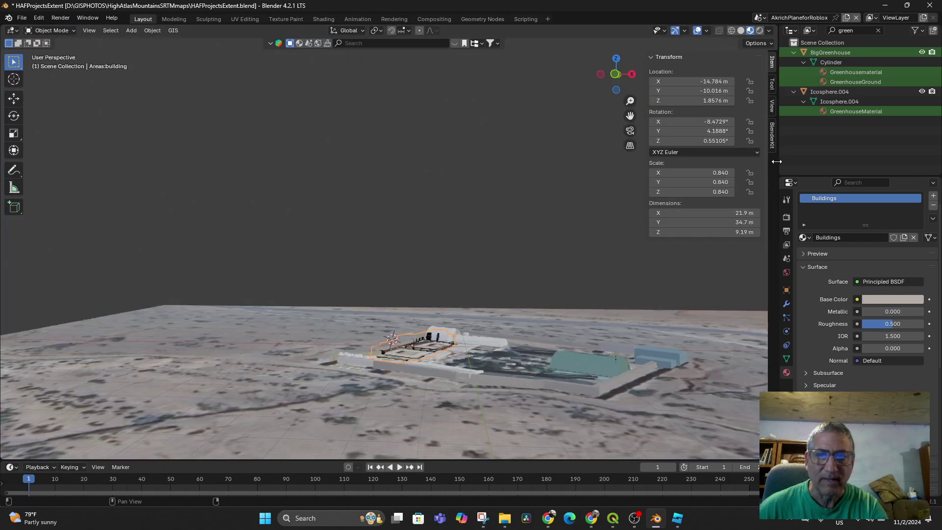
click(741, 31)
mouse_move(504, 329)
middle_down()
mouse_move(465, 363)
mouse_move(507, 390)
mouse_move(564, 361)
mouse_move(523, 384)
mouse_move(502, 416)
mouse_move(495, 403)
middle_up()
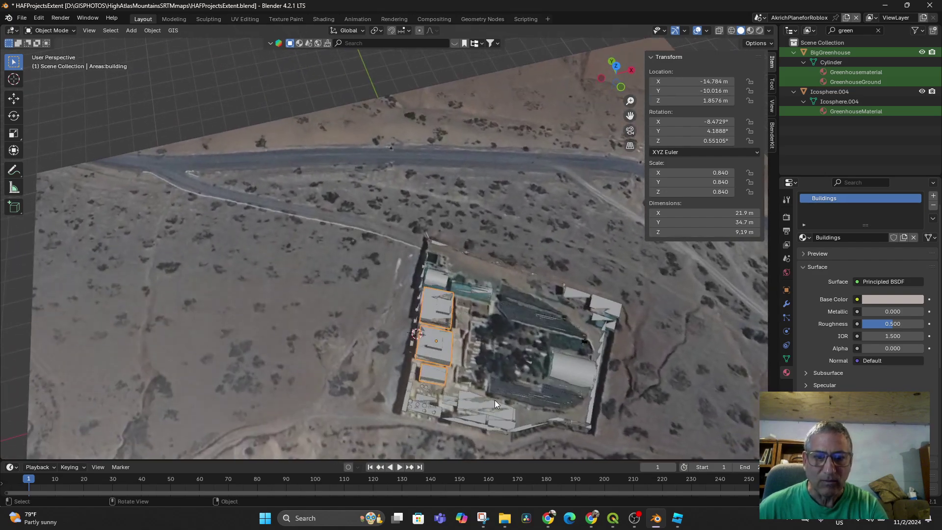
scroll(495, 404, up, 2)
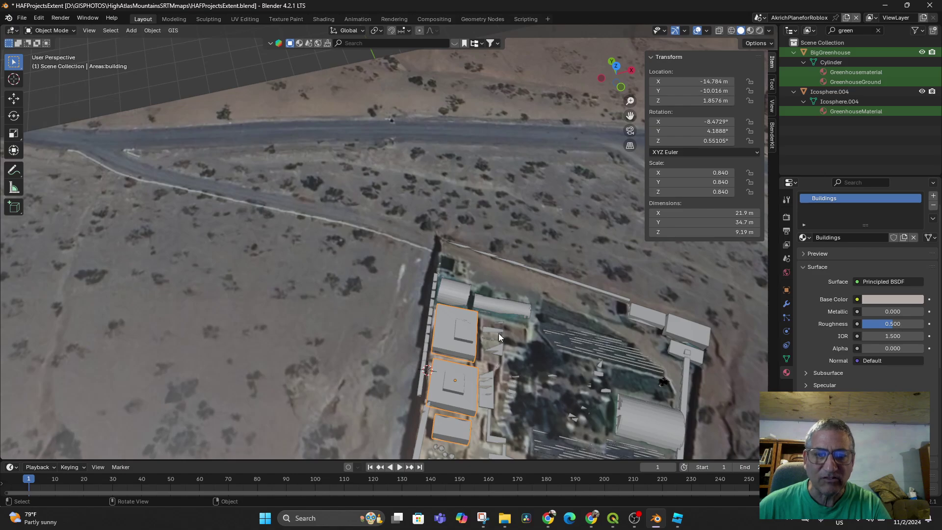
middle_drag(499, 334, 558, 238)
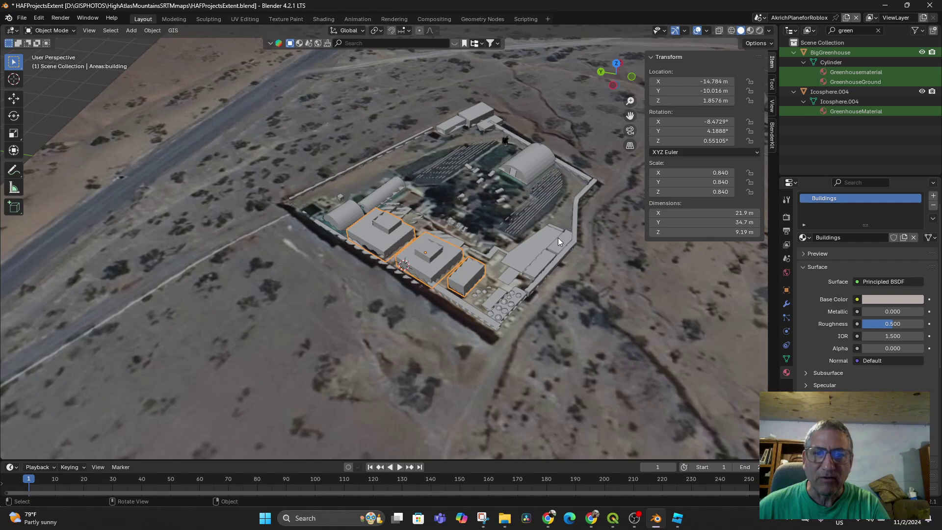
Return to material preview and examine the transparent buildings' outlines against the courtyards in the satellite image
click(751, 31)
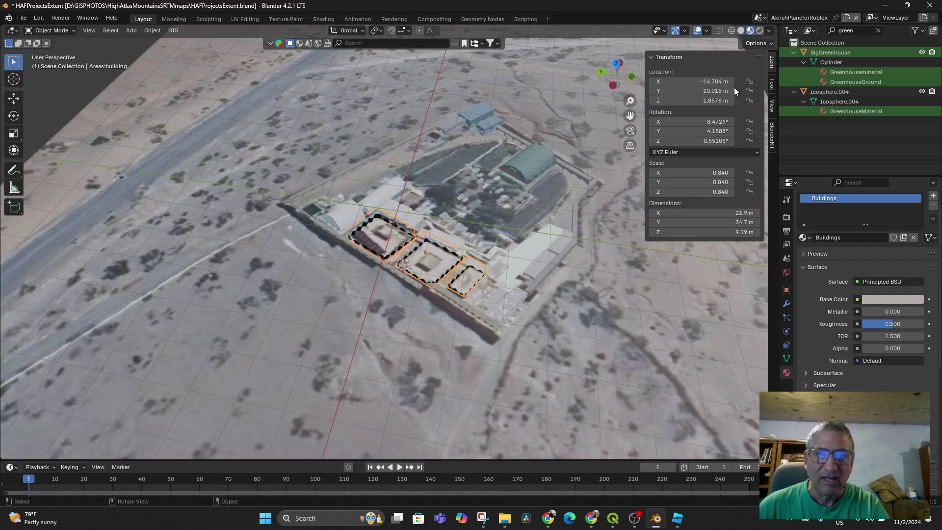
middle_drag(443, 256, 490, 294)
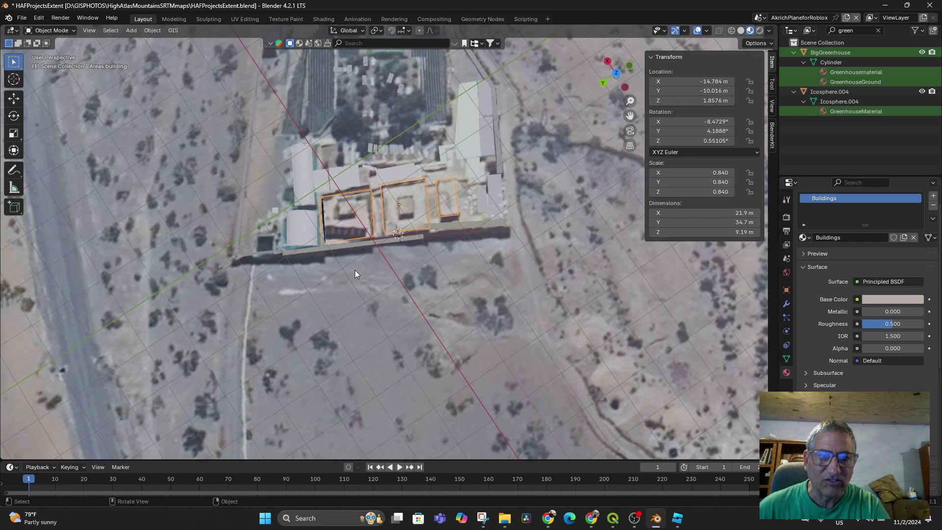
scroll(358, 264, up, 4)
scroll(344, 263, up, 2)
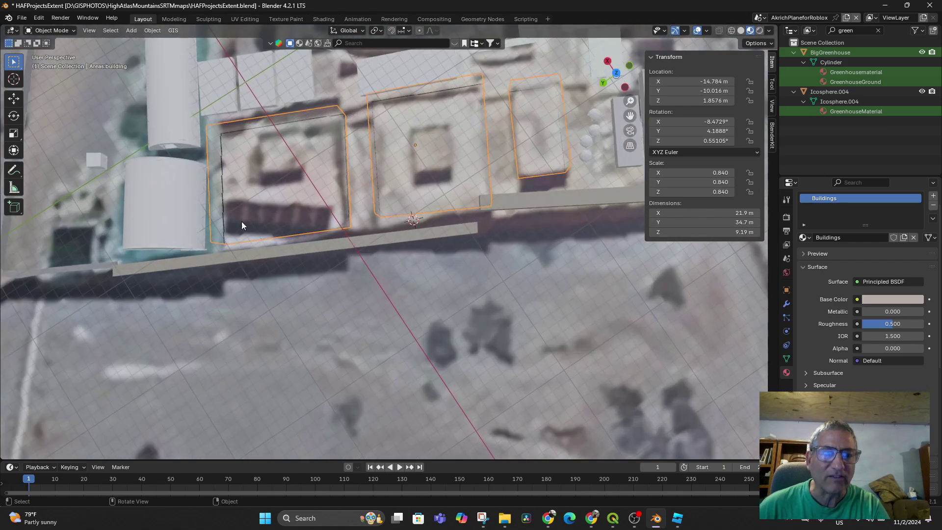
middle_drag(413, 315, 358, 315)
middle_drag(404, 251, 459, 353)
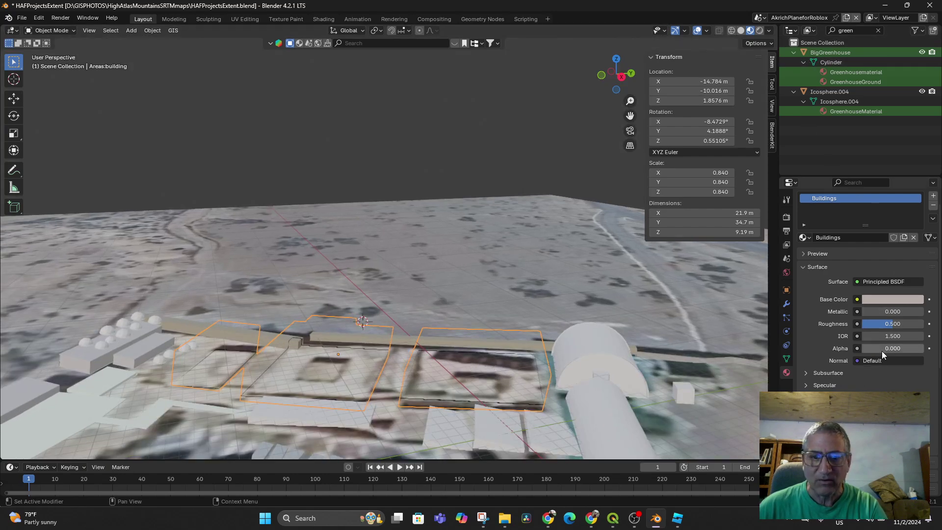
scroll(561, 350, down, 3)
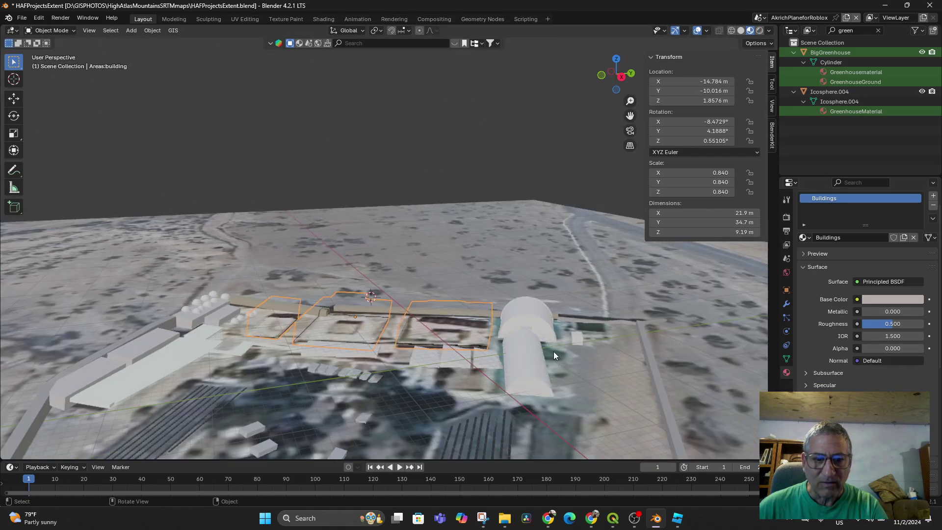
mouse_move(553, 351)
middle_down()
mouse_move(564, 350)
mouse_move(561, 360)
middle_up()
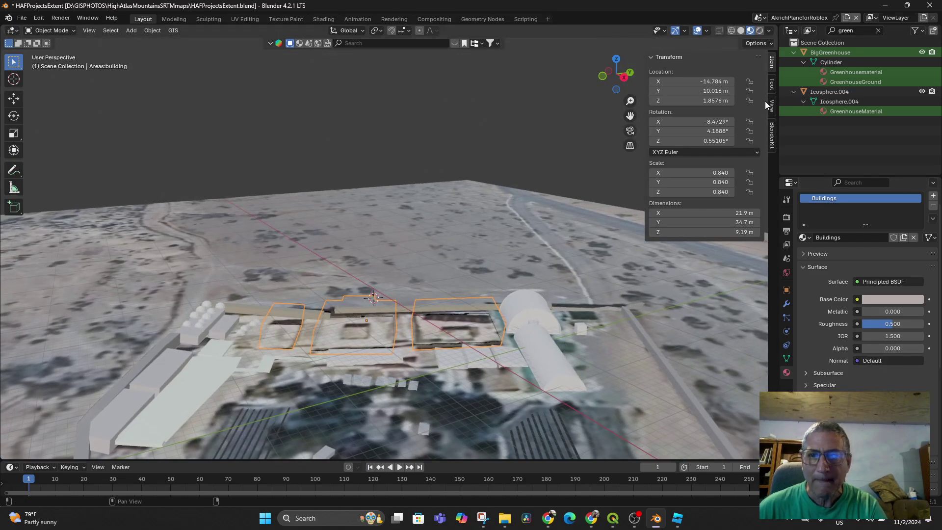
Temporarily hide the flat slabs in front of the buildings to examine the imagery beneath, and unhide them after inspecting it
click(447, 168)
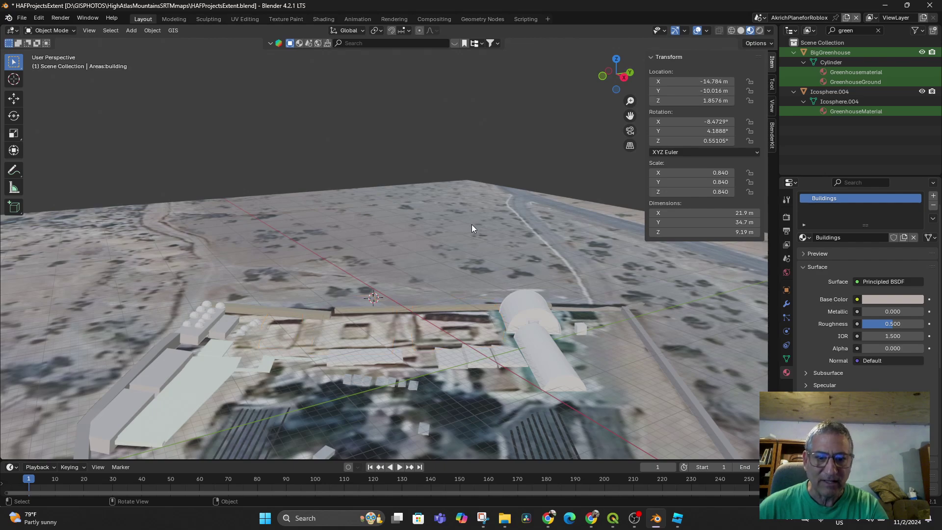
middle_drag(463, 304, 461, 339)
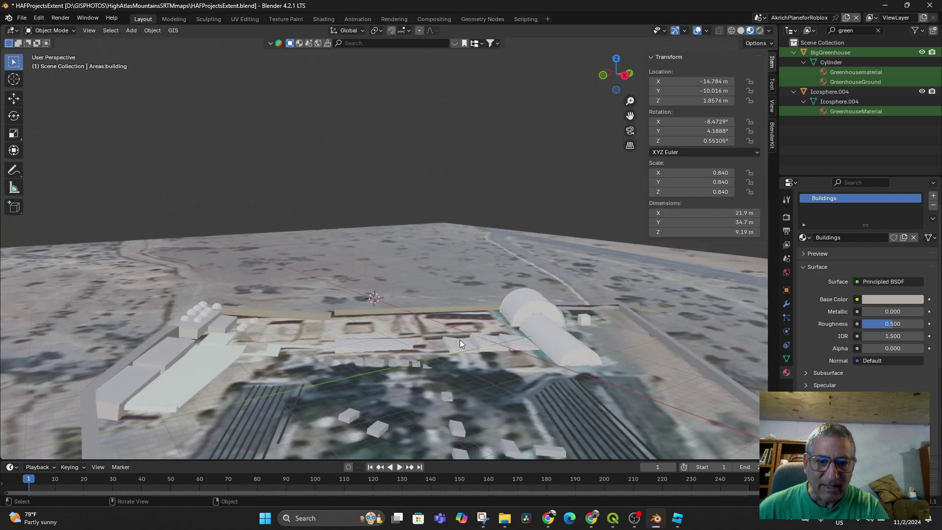
click(455, 355)
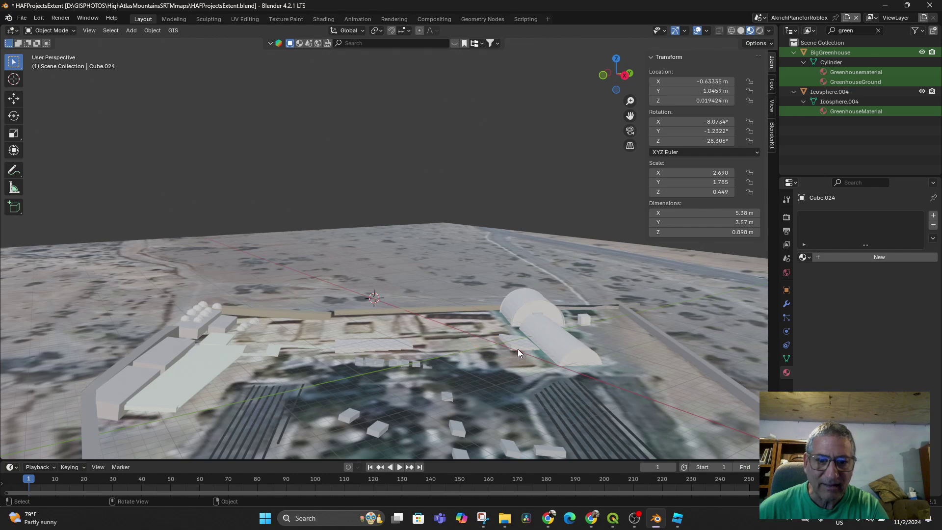
click(390, 343)
scroll(503, 331, up, 3)
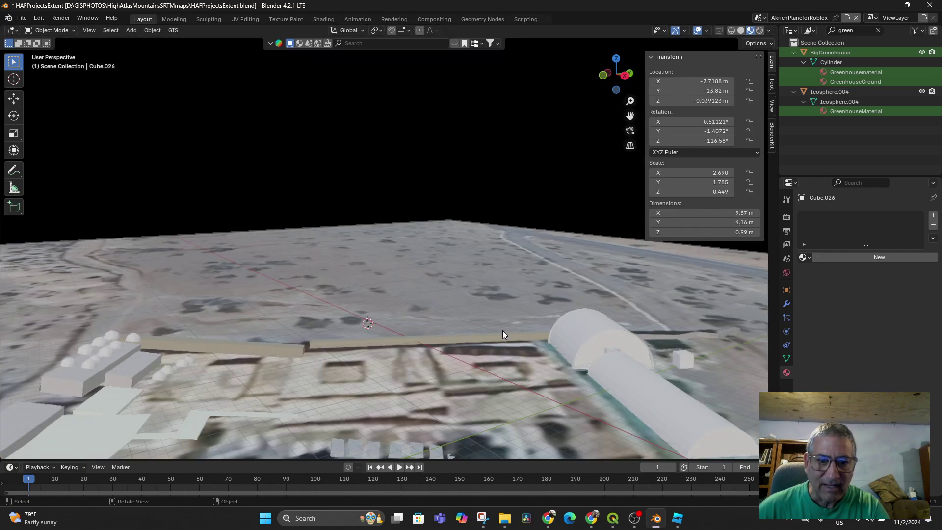
middle_drag(536, 404, 393, 401)
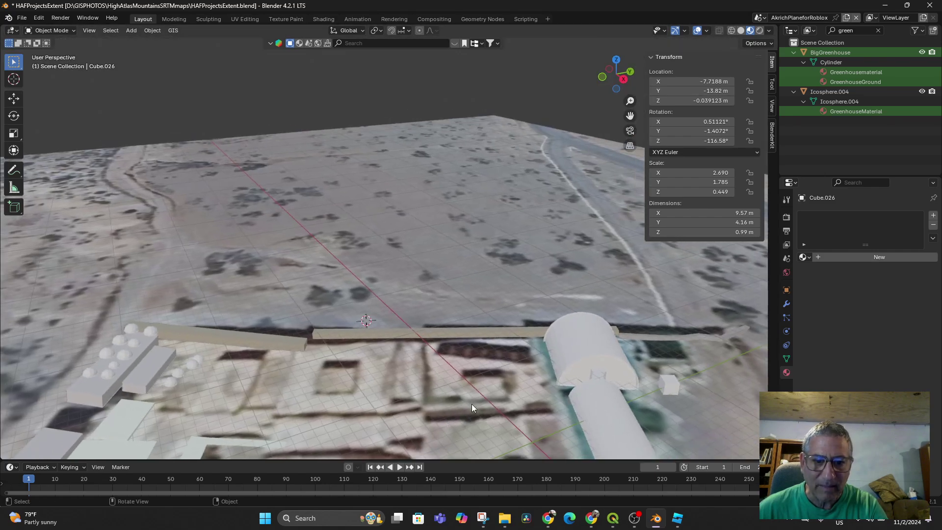
middle_drag(470, 413, 503, 399)
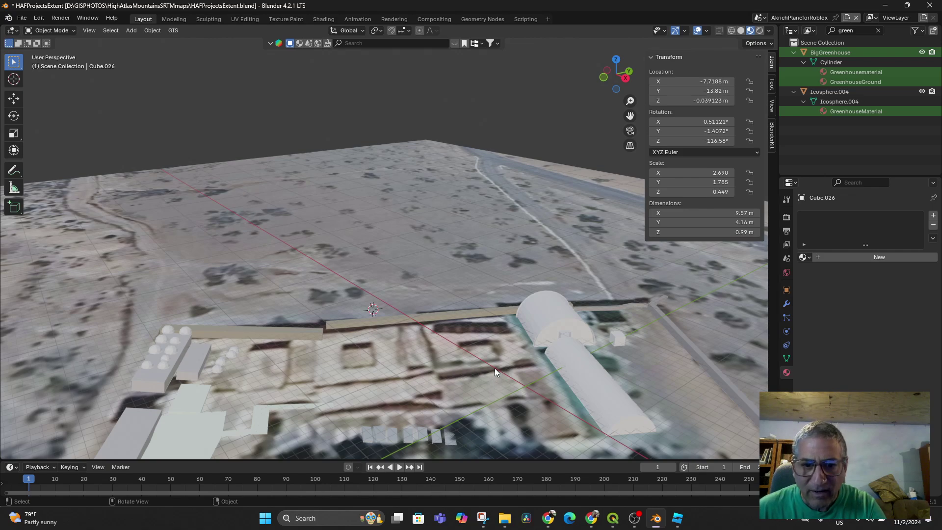
middle_drag(494, 378, 446, 394)
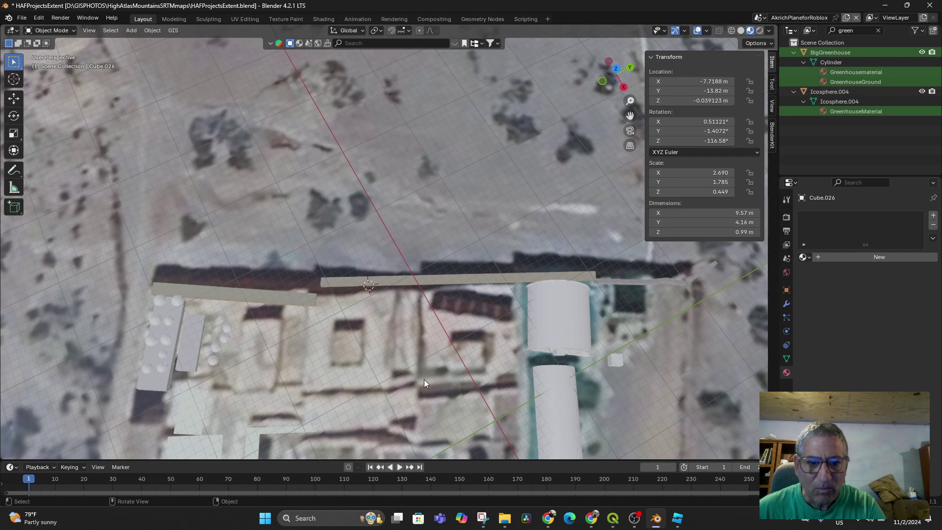
middle_drag(384, 404, 376, 384)
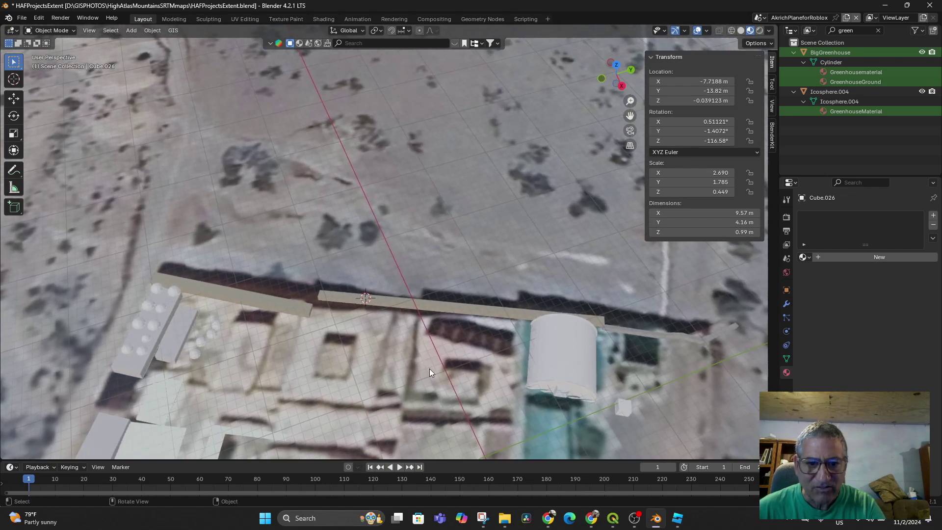
middle_drag(457, 423, 434, 403)
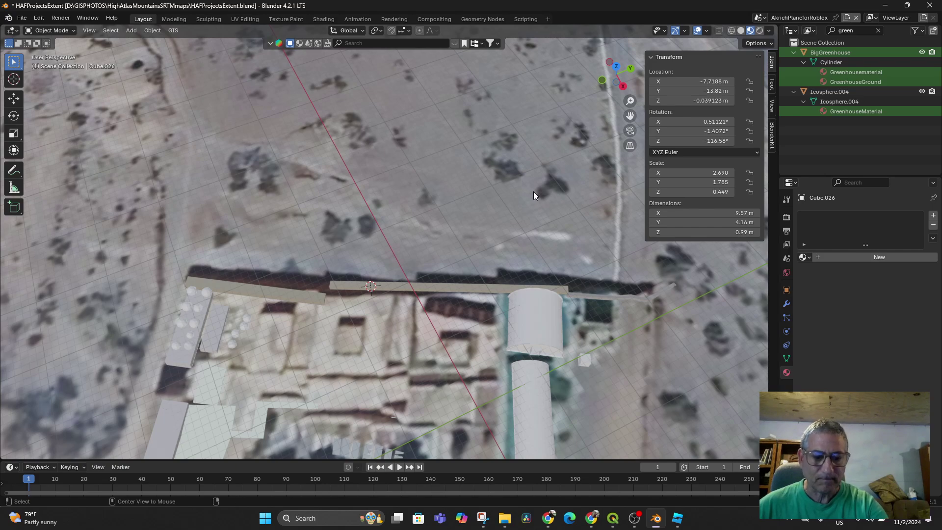
key(alt+h)
Select the flat-roofed buildings and make their Buildings material fully opaque with an Alpha of 1.000
click(461, 340)
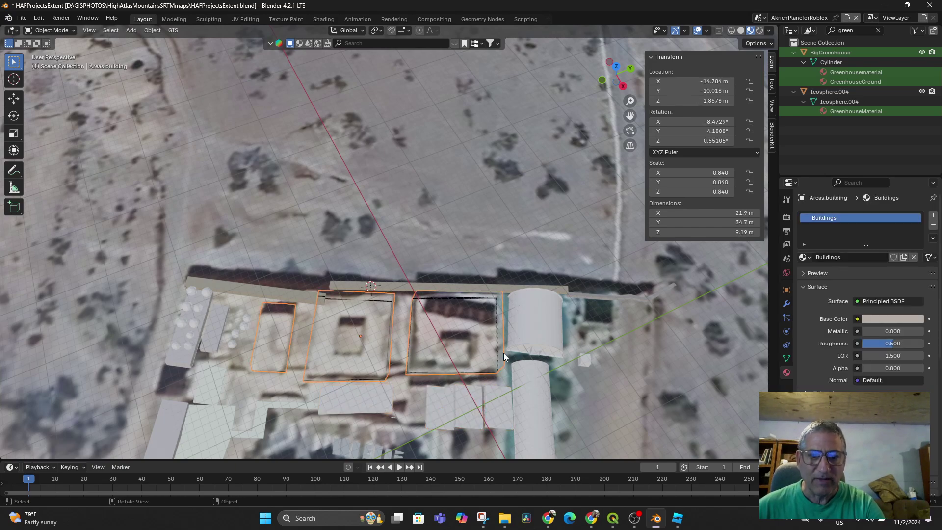
middle_drag(503, 353, 485, 305)
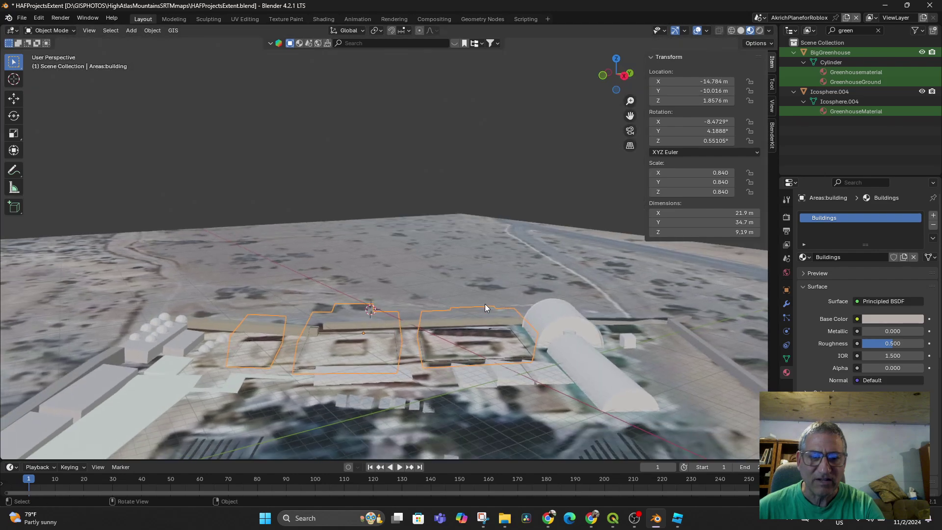
drag(886, 368, 925, 368)
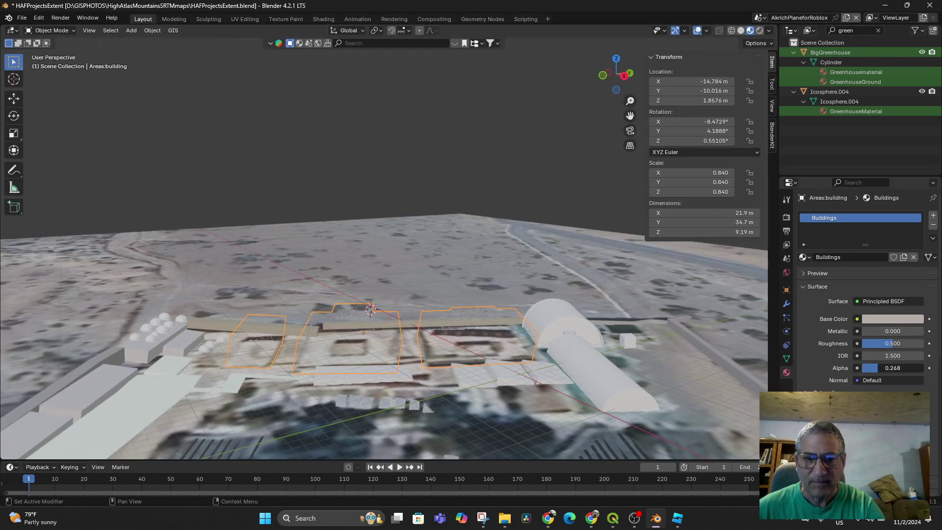
middle_drag(514, 339, 497, 362)
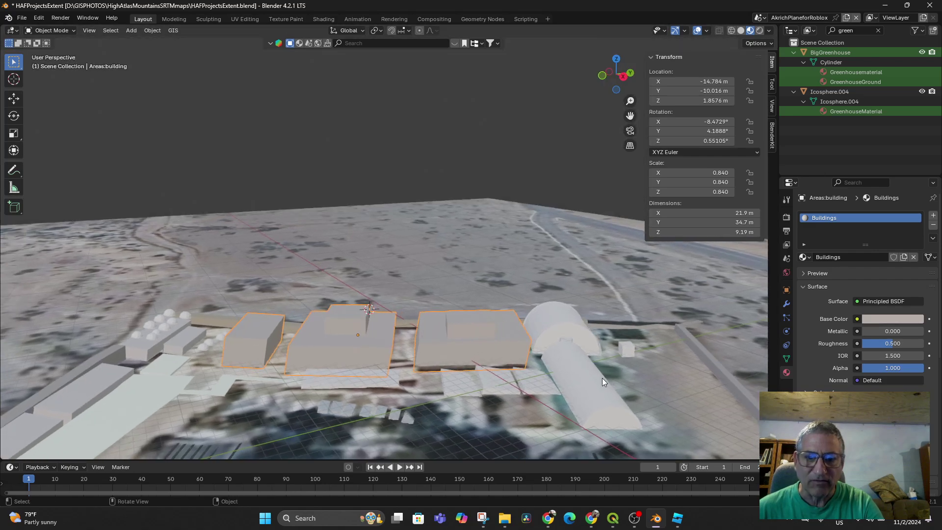
Move the small DoorBoolean cube onto the largest building's front wall, at about X -4.0 m and Y 2.0 m
click(626, 356)
drag(622, 353, 491, 359)
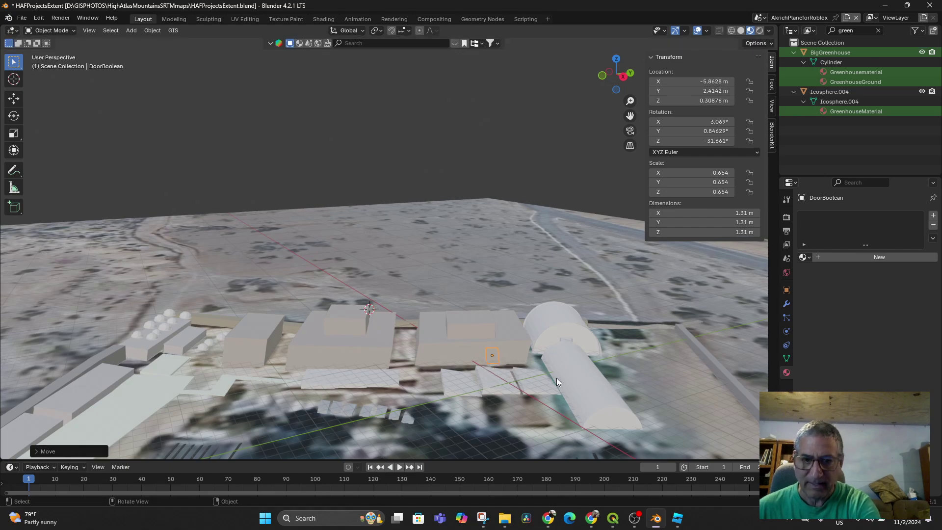
key(KP_7)
key(g)
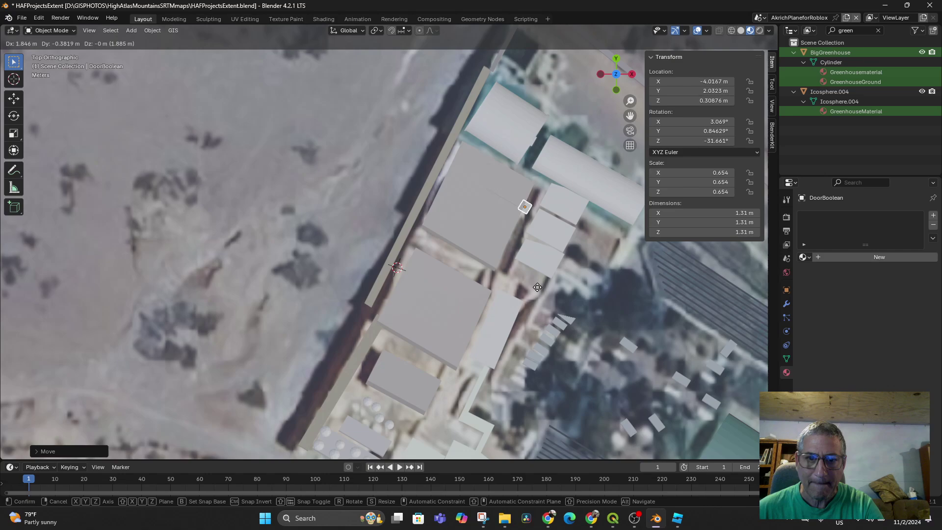
click(537, 288)
middle_drag(538, 287, 439, 250)
Add a Boolean modifier to the flat-roofed buildings object
click(498, 334)
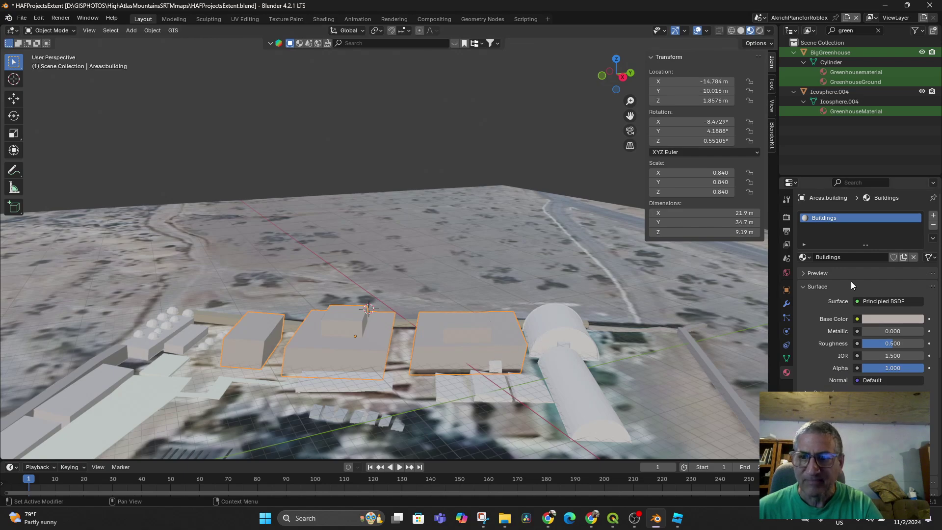
click(786, 304)
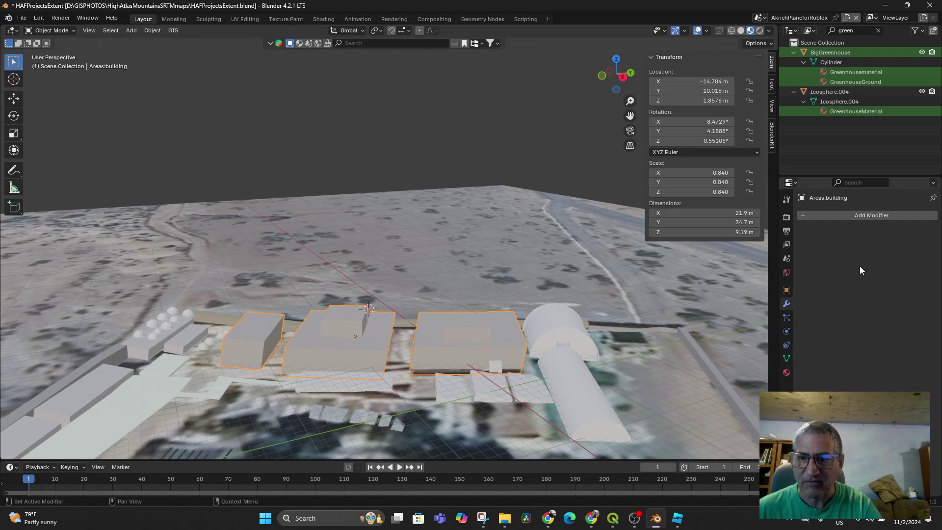
click(832, 216)
text(b)
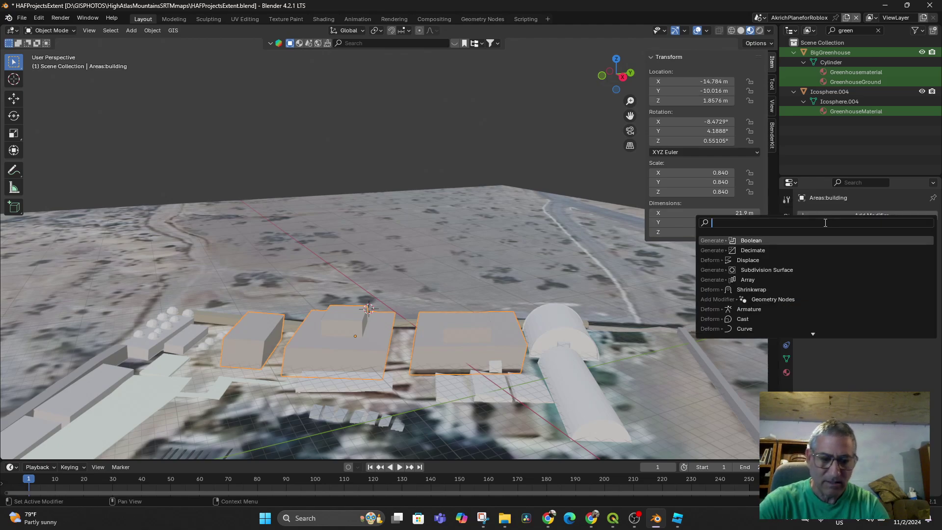
text(op)
key(BackSpace)
key(BackSpace)
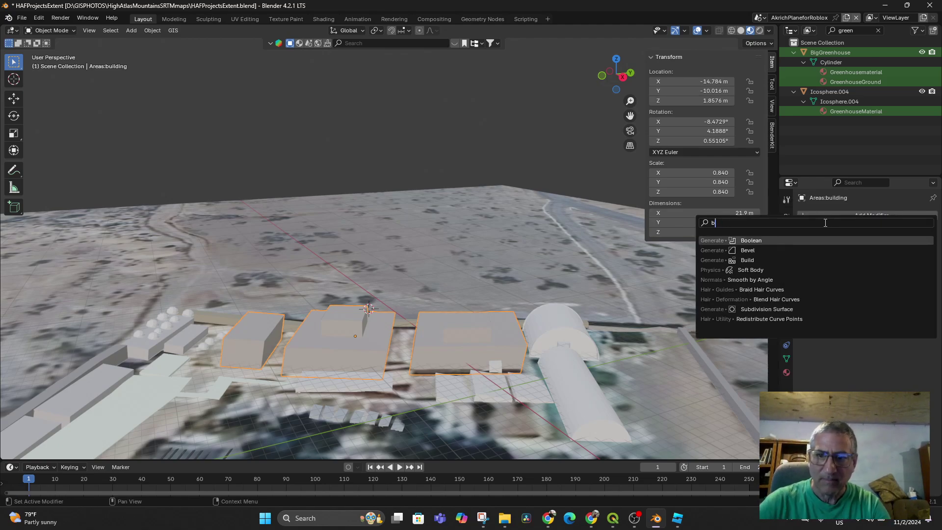
click(805, 240)
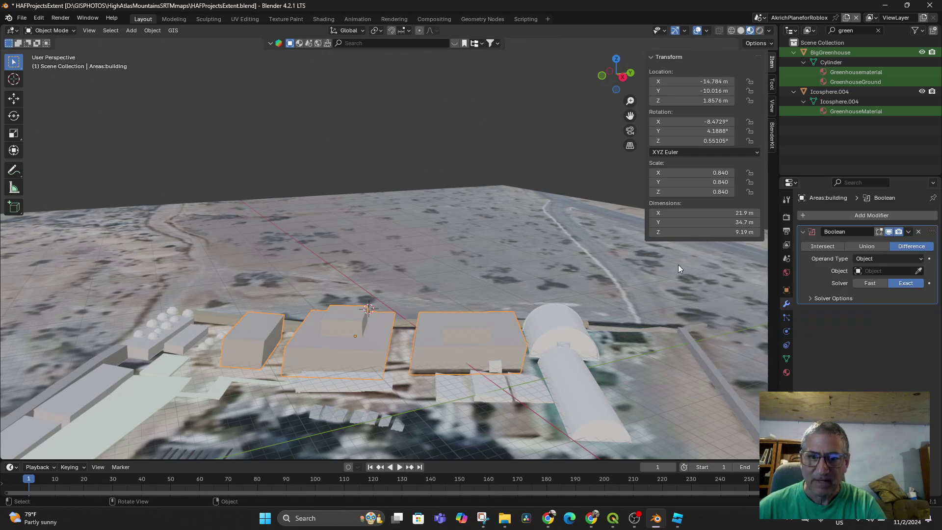
Set the DoorBoolean cube as the cutting object of the buildings' Difference Boolean and inspect the front wall
middle_drag(691, 315, 654, 294)
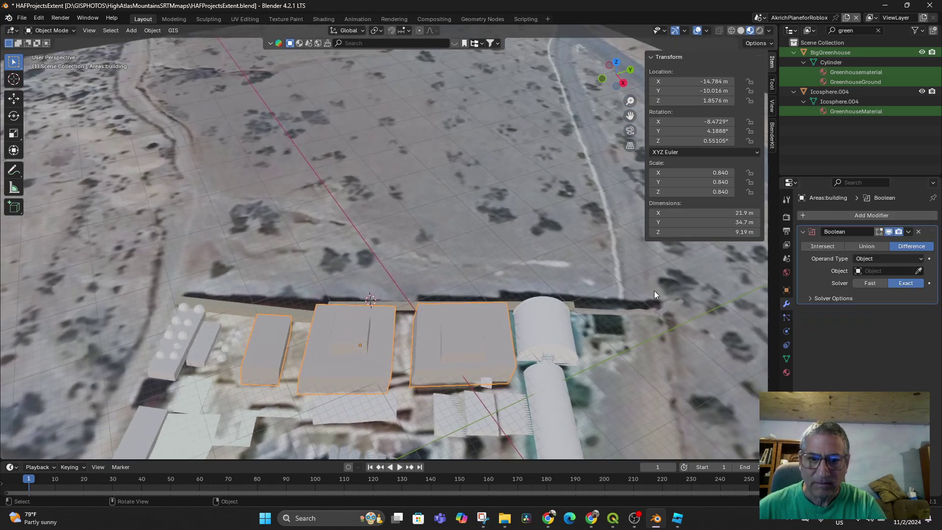
click(919, 271)
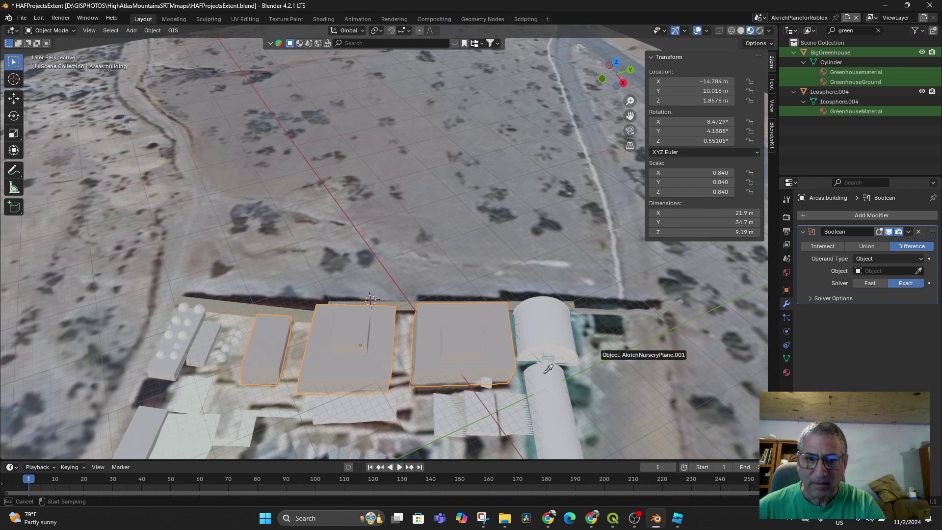
click(490, 377)
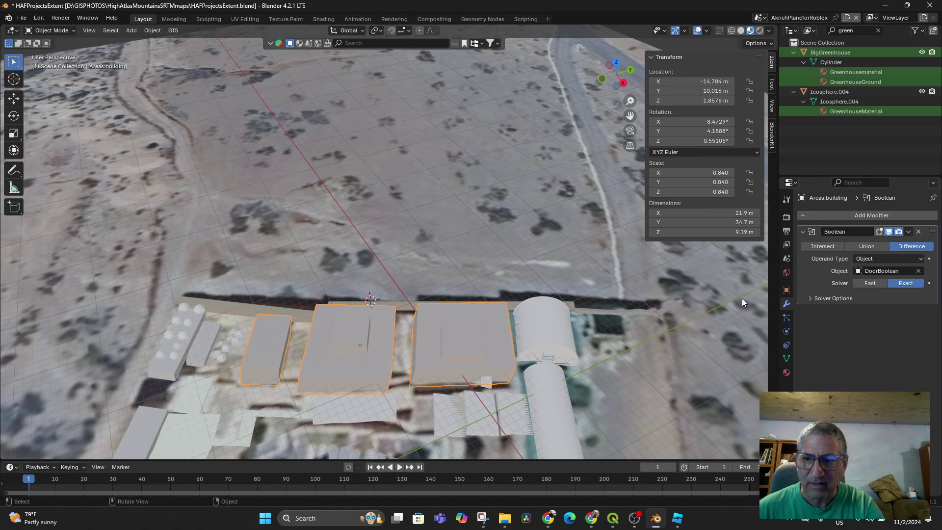
middle_drag(614, 323, 569, 340)
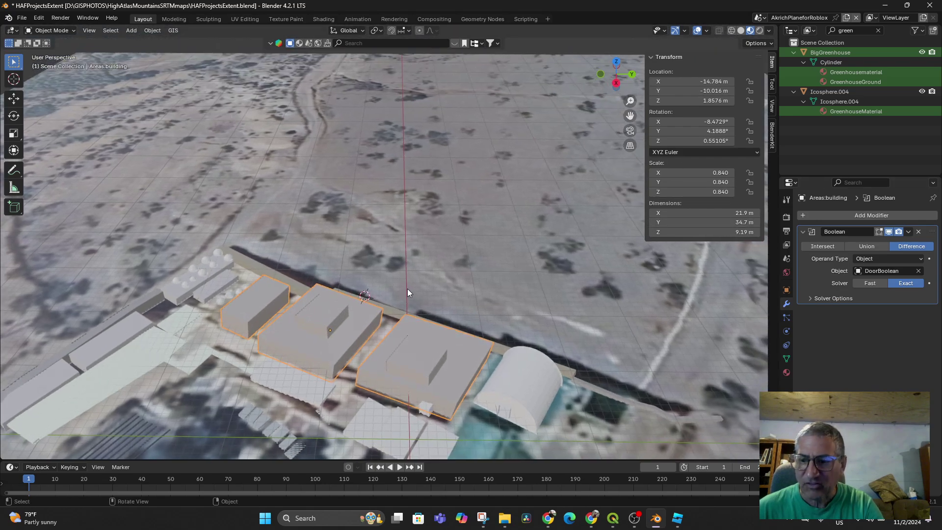
middle_drag(407, 289, 449, 372)
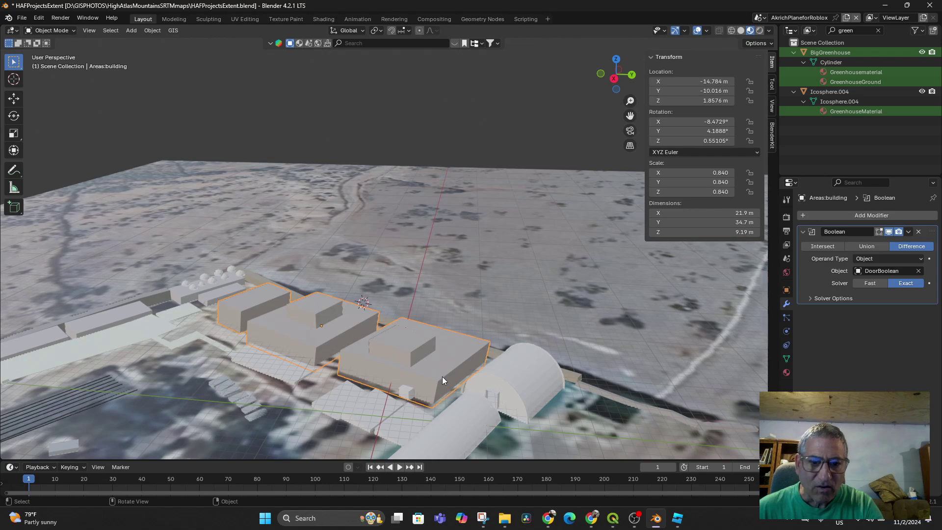
Apply the Boolean modifier on the flat-roofed buildings object to make the door cut permanent
click(908, 233)
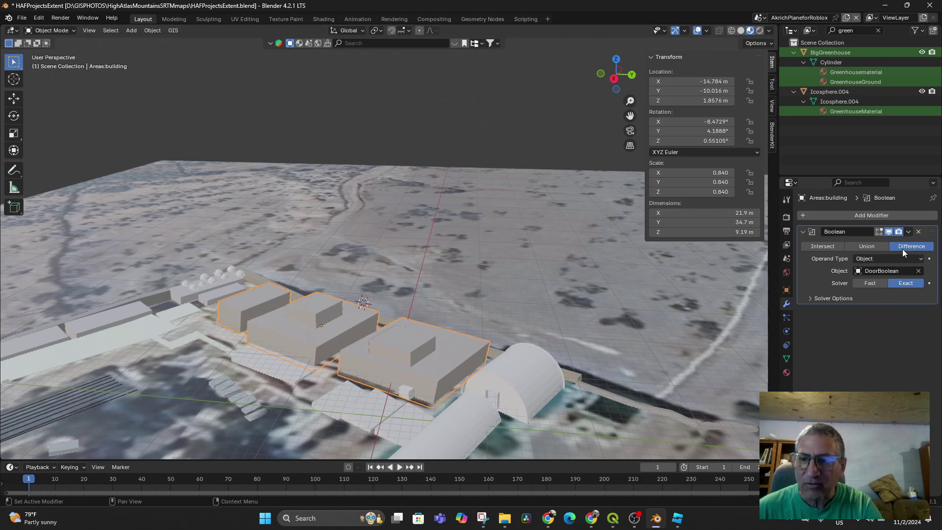
click(908, 231)
click(891, 243)
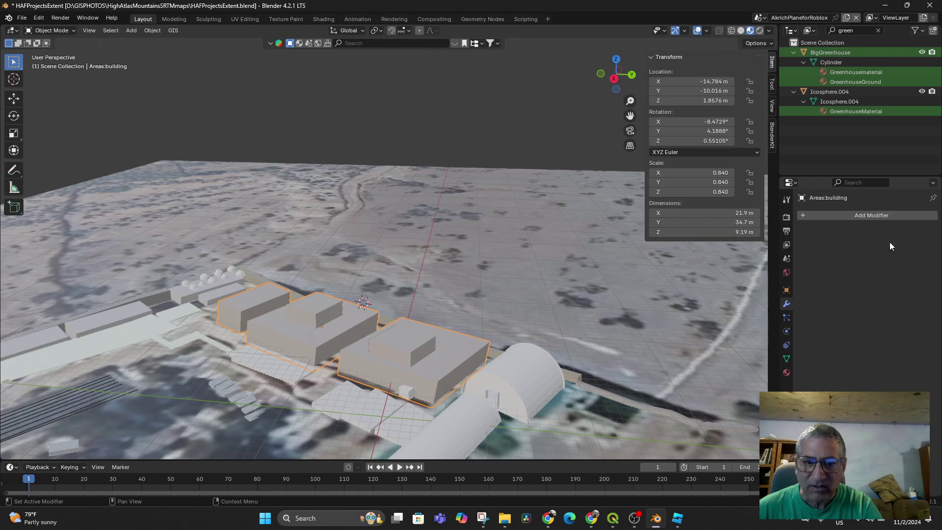
Move the DoorBoolean cube off the largest building to about X -3.3 m, Y -11.6 m, Z 4.3 m, near the middle building
click(408, 396)
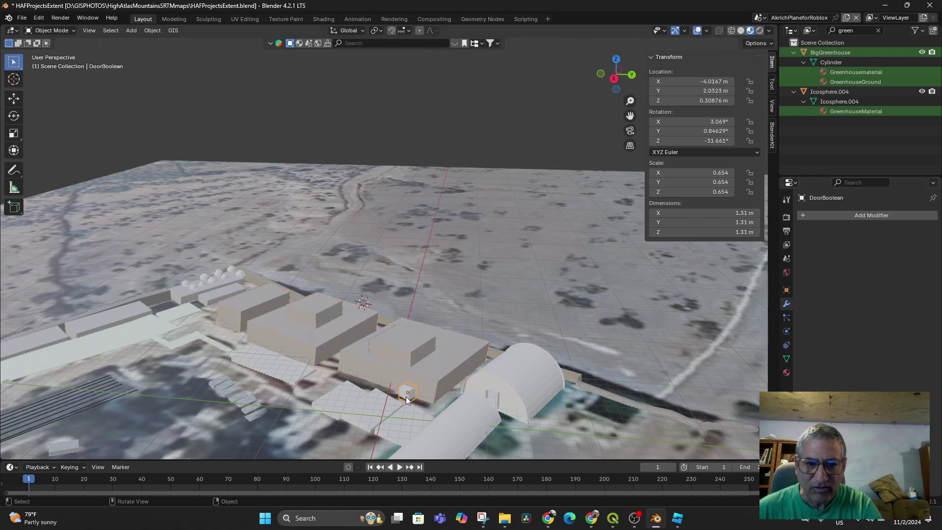
key(g)
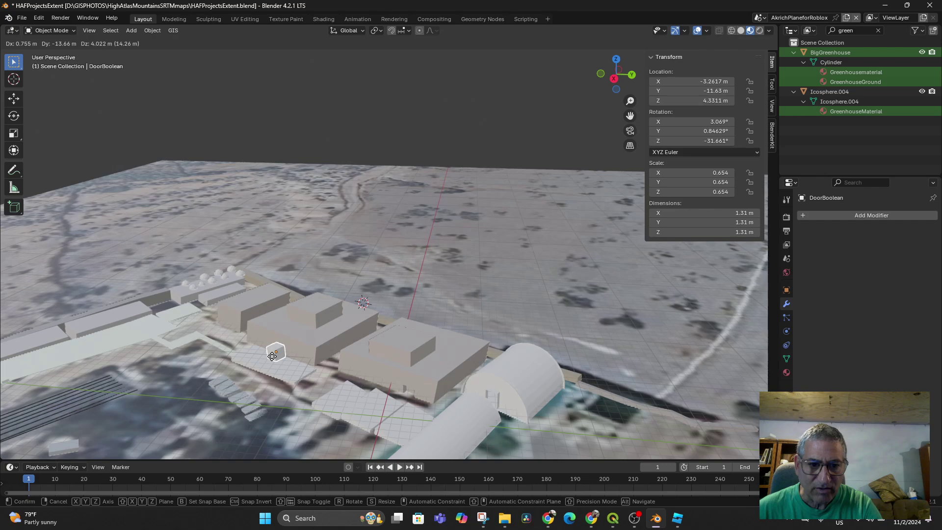
click(275, 360)
Examine the door recess cut into the largest building's front wall from close range
middle_drag(455, 414, 464, 385)
scroll(442, 400, up, 3)
scroll(503, 390, up, 1)
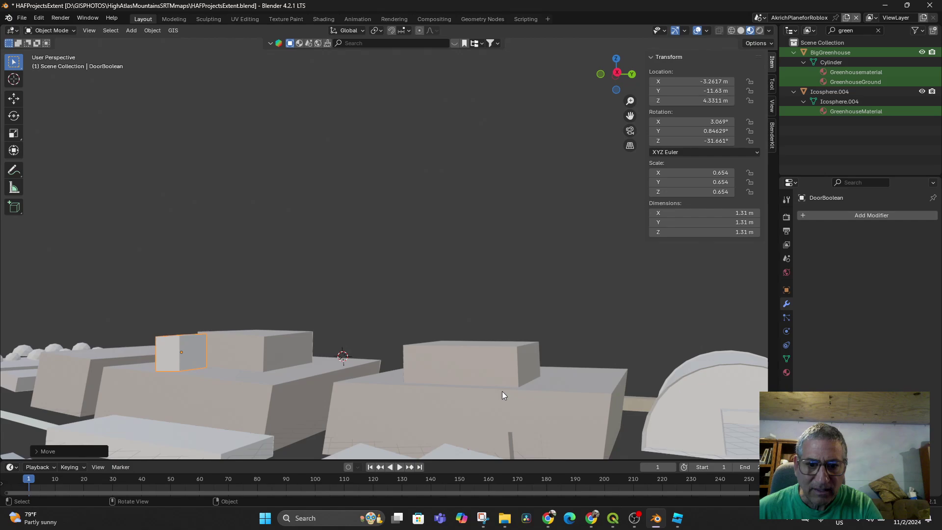
scroll(510, 403, down, 1)
scroll(514, 392, up, 1)
scroll(511, 396, up, 1)
scroll(516, 396, down, 1)
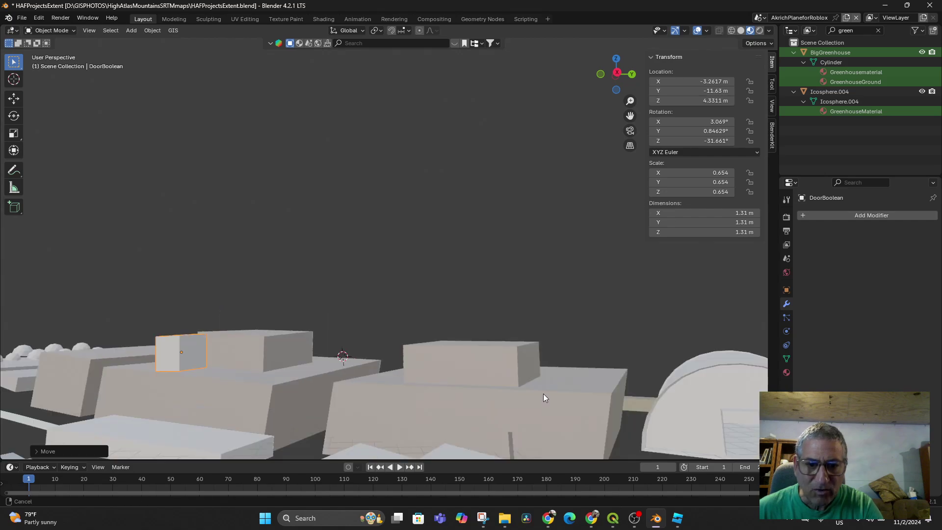
shift+middle_drag(543, 394, 547, 340)
scroll(544, 351, up, 1)
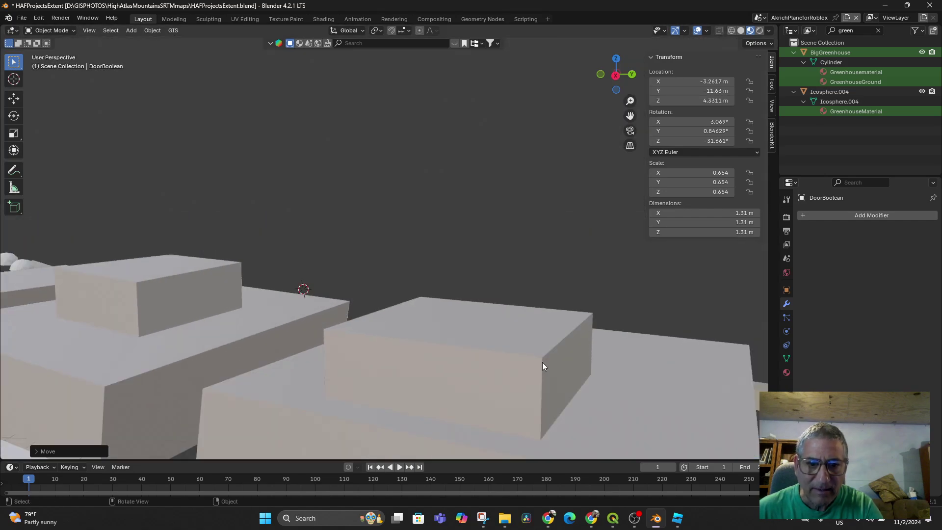
middle_drag(543, 382, 557, 358)
scroll(546, 347, up, 4)
scroll(546, 354, down, 4)
Delete the back face of the door recess in the largest building's front wall
click(553, 358)
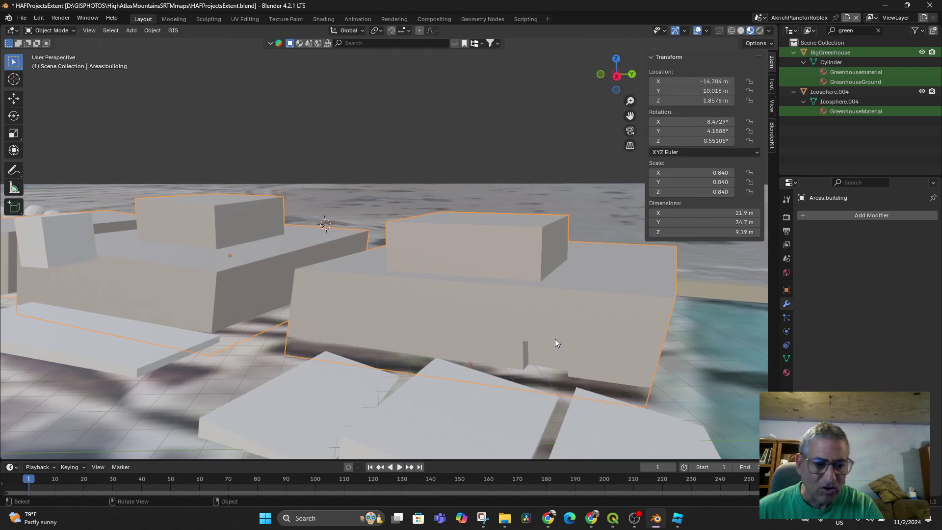
key(Tab)
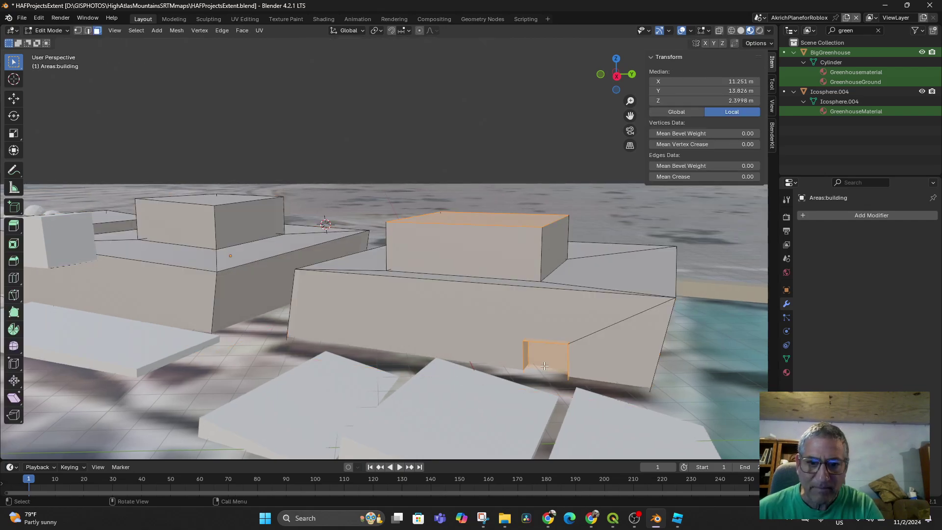
click(549, 359)
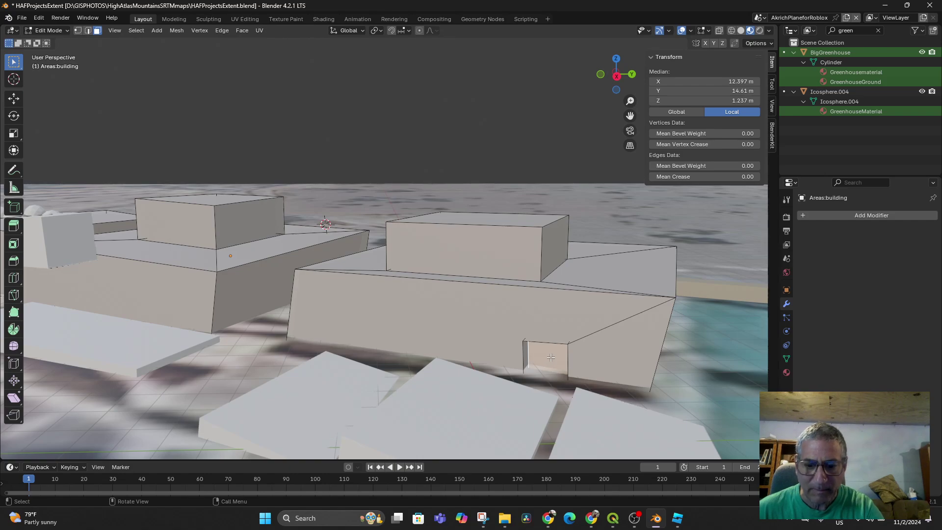
key(x)
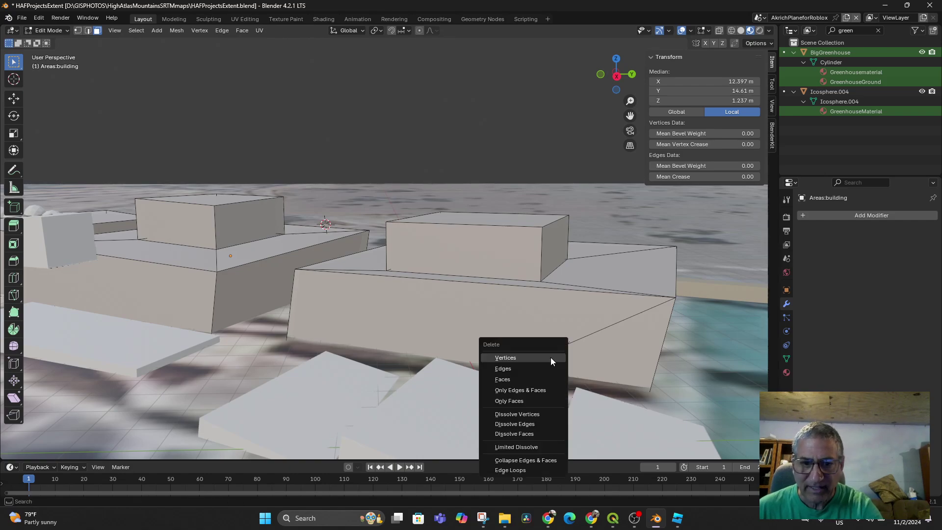
click(515, 381)
mouse_move(560, 387)
middle_down()
mouse_move(564, 374)
mouse_move(547, 392)
middle_up()
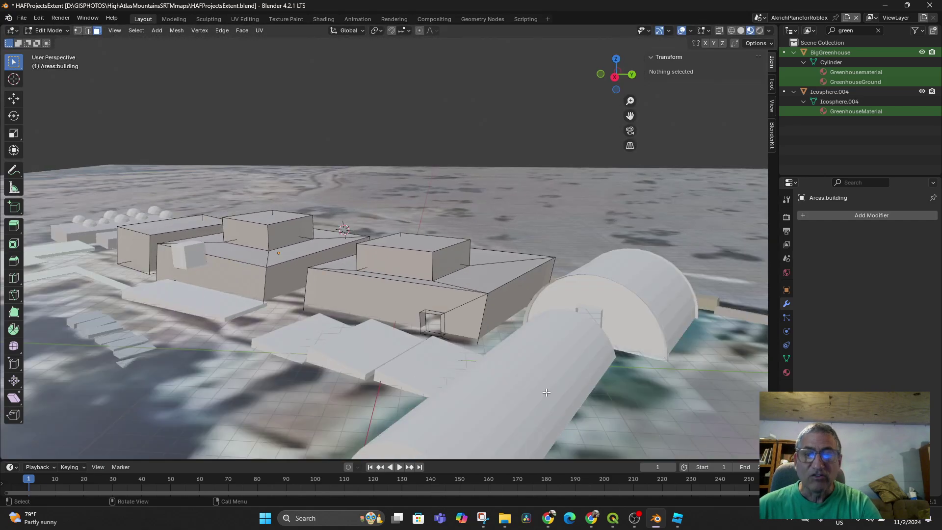
scroll(482, 366, down, 2)
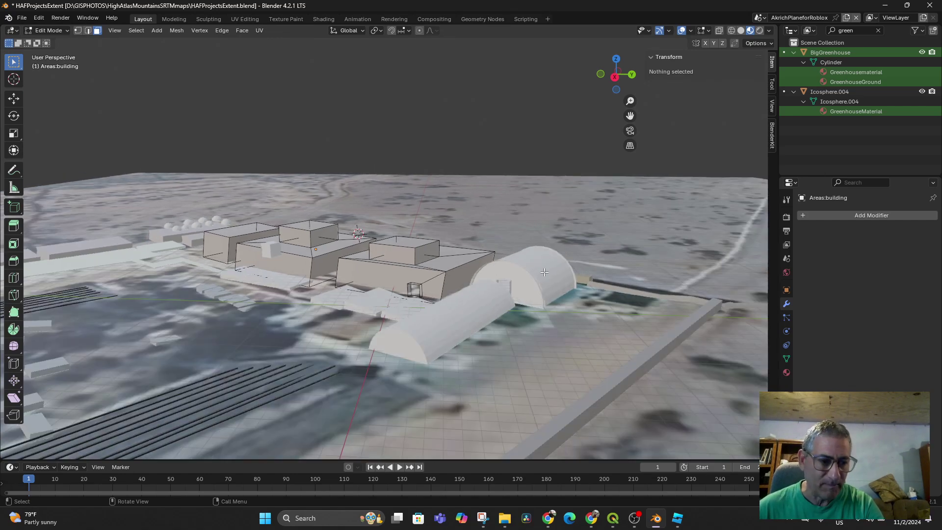
In top view, move the DoorBoolean cube to the middle building's front edge, at about X -9.7 m and Y -11.2 m
key(Tab)
middle_drag(469, 276, 413, 341)
click(342, 302)
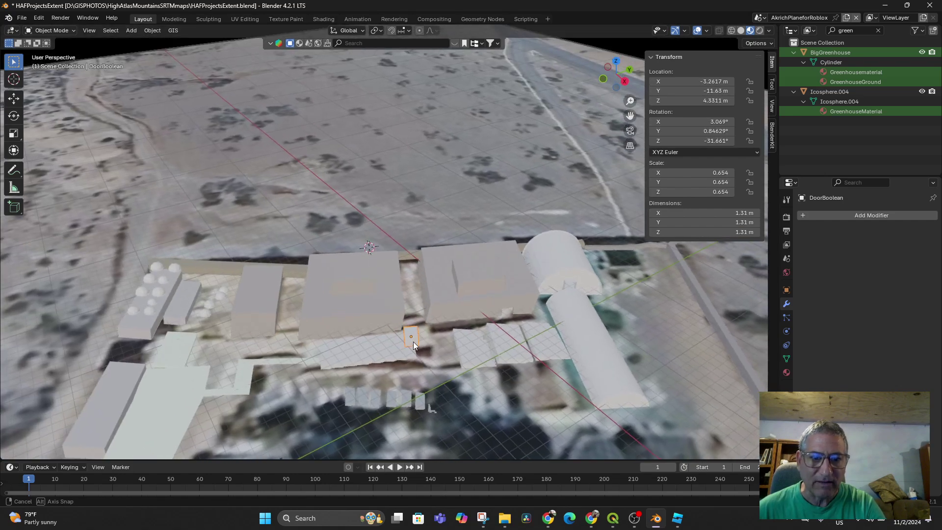
key(KP_7)
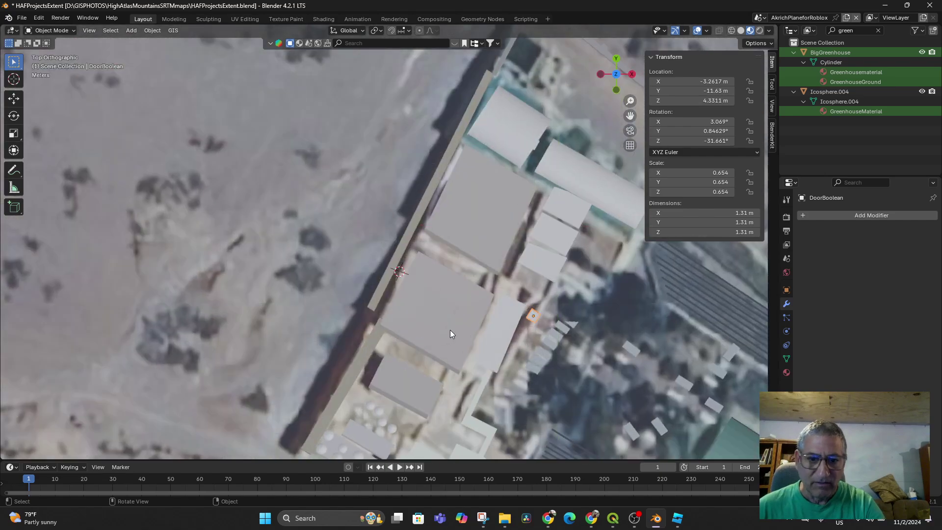
key(g)
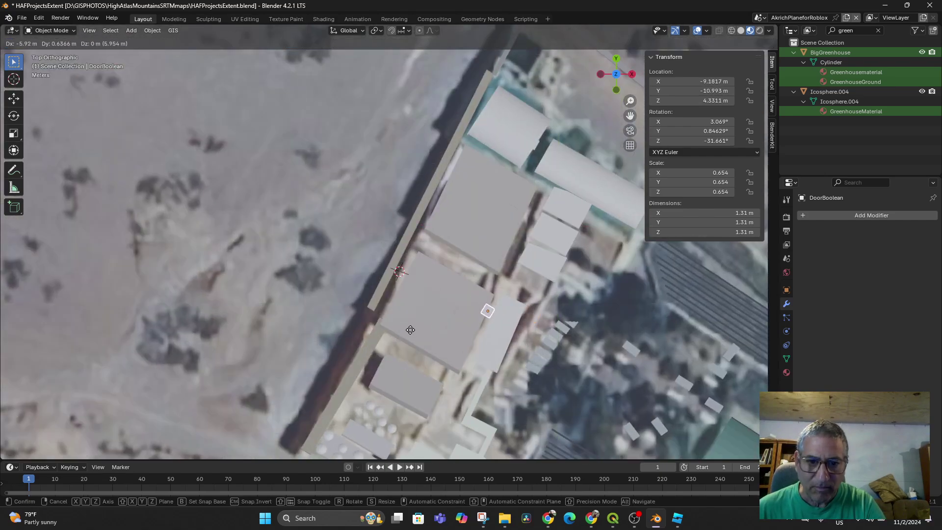
click(406, 331)
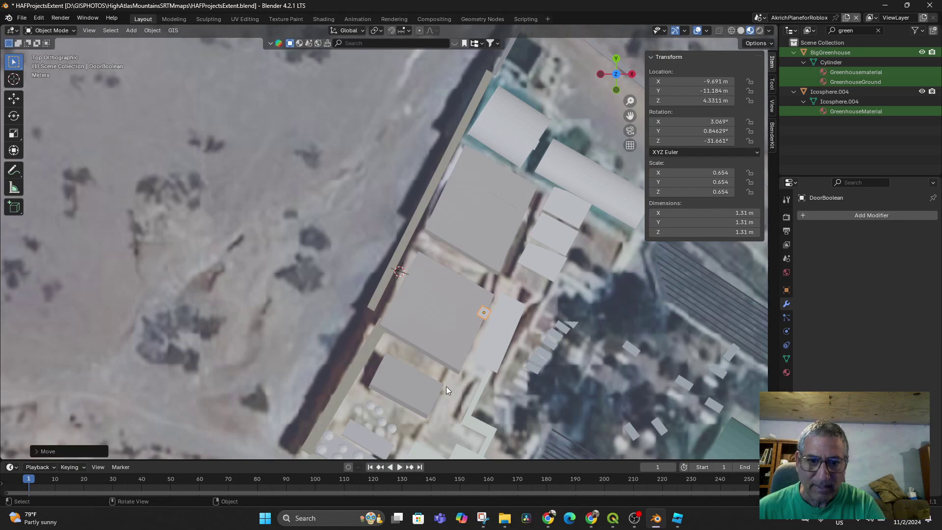
Lower the DoorBoolean cube along the Z axis to about -1.24 m at the middle building's front wall
middle_drag(447, 386, 393, 289)
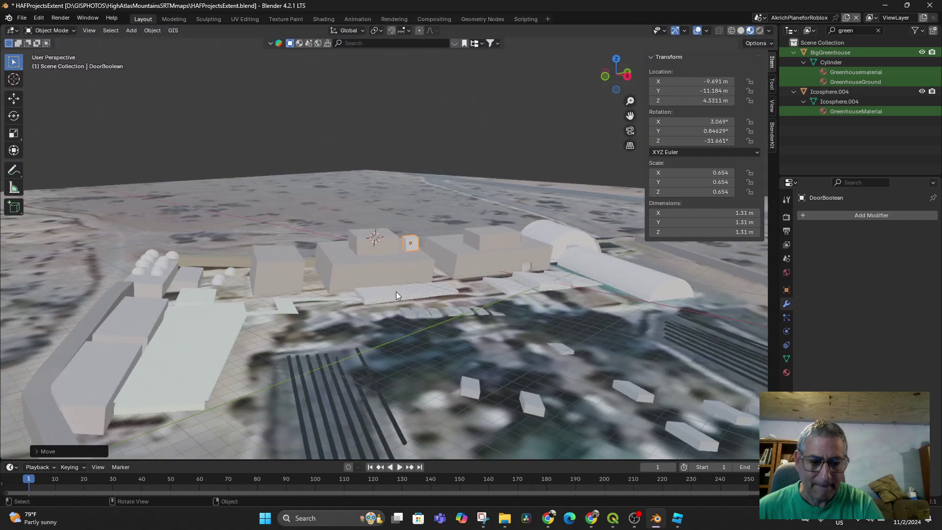
key(g)
key(z)
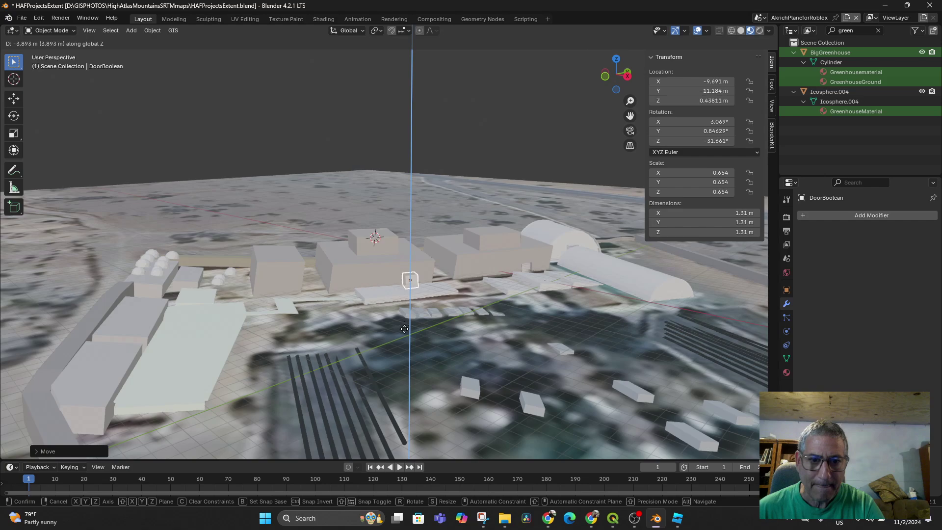
click(450, 325)
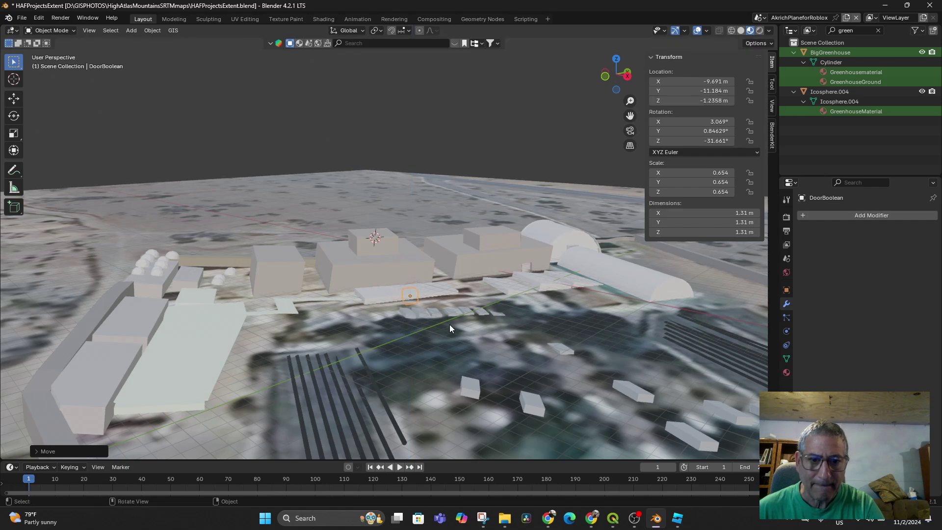
middle_drag(450, 325, 462, 342)
click(461, 342)
key(KP_7)
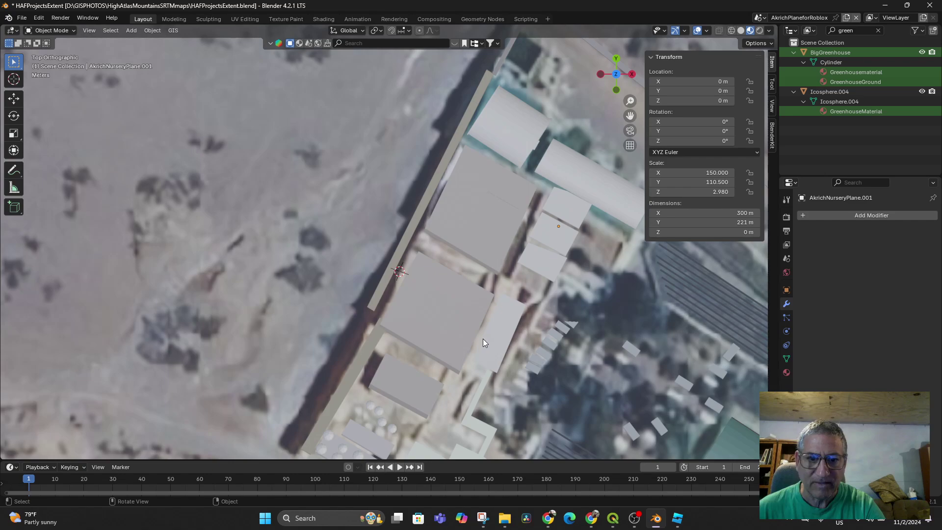
scroll(529, 360, down, 2)
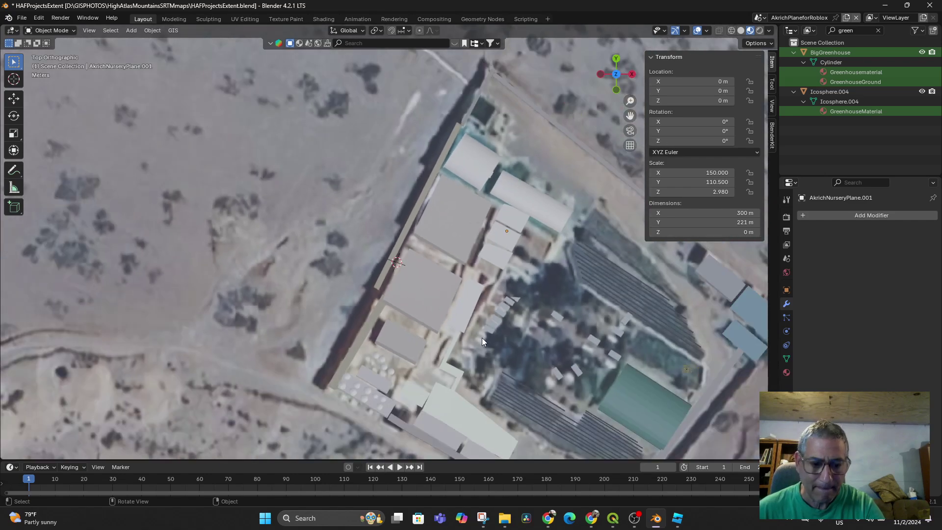
key(g)
right_click(460, 331)
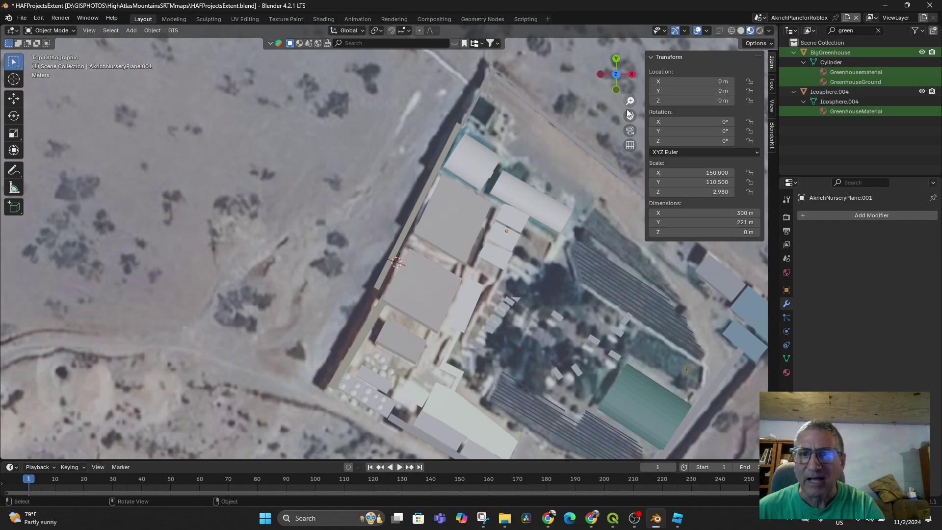
Lock the satellite-image ground plane's location and rotation on the X, Y and Z axes
scroll(579, 181, down, 10)
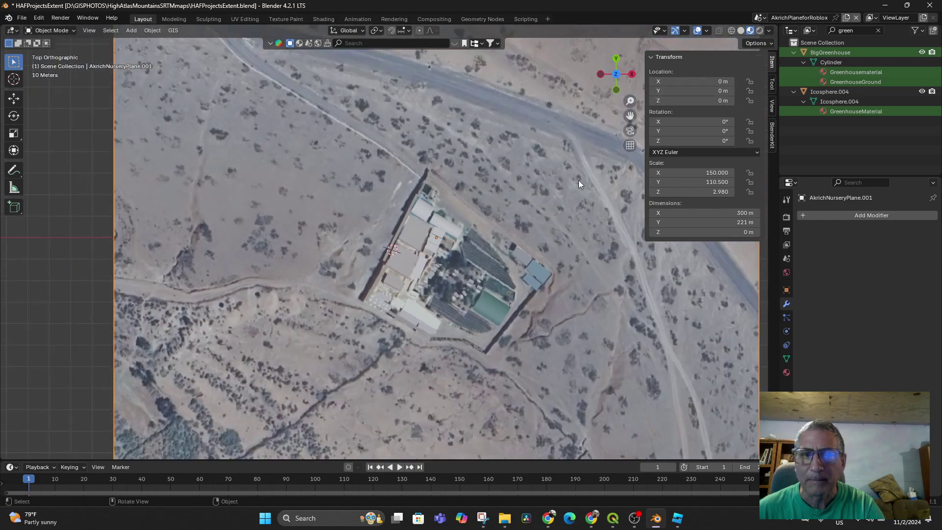
scroll(558, 190, up, 4)
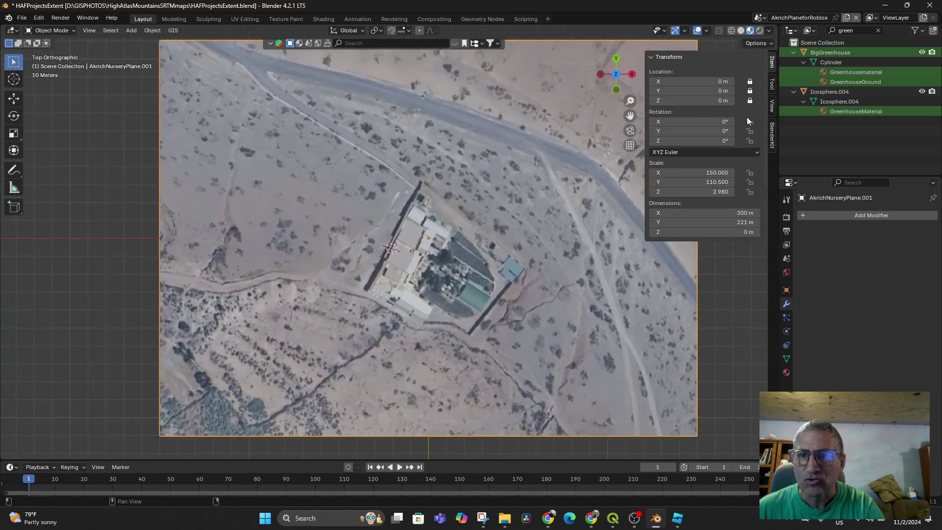
scroll(391, 279, up, 8)
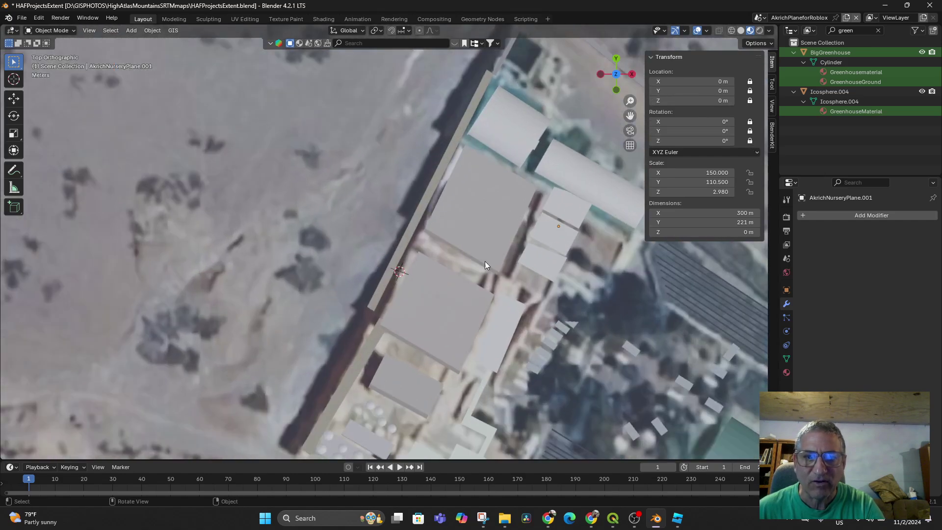
click(540, 261)
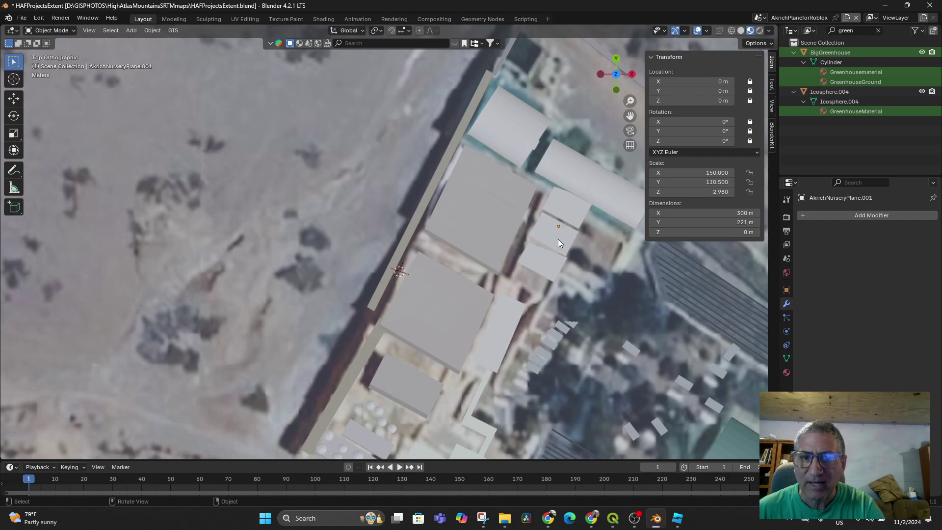
scroll(558, 239, down, 2)
middle_drag(566, 237, 444, 293)
scroll(443, 293, up, 2)
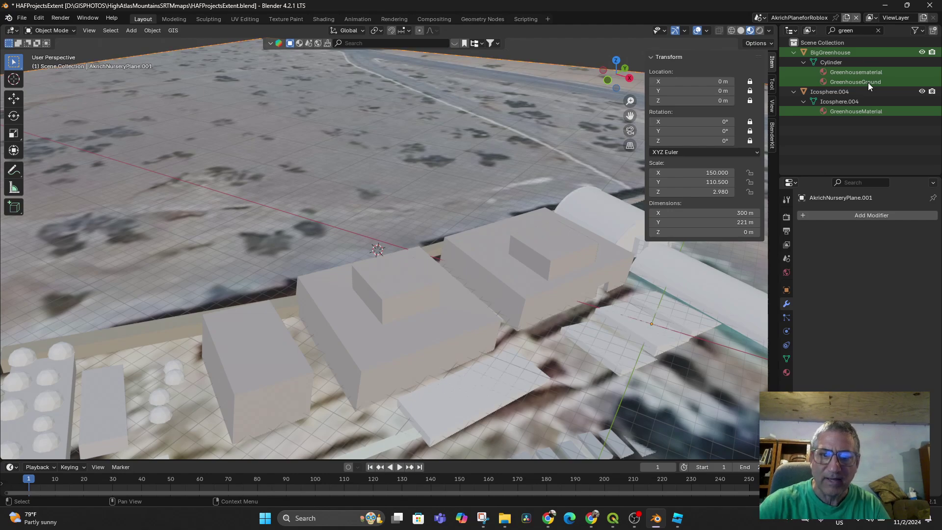
Filter the scene objects by "doo" and unlock the ground plane's location and rotation on all axes
click(878, 30)
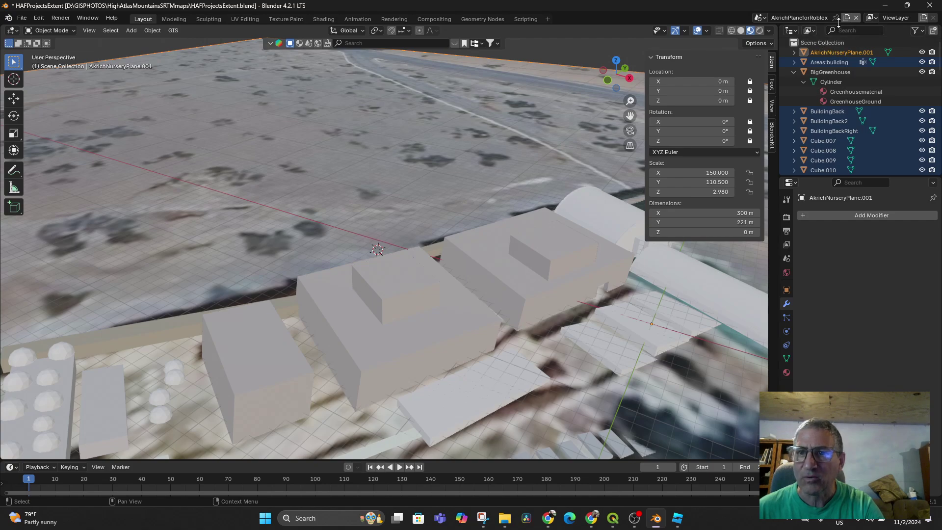
click(846, 30)
text(doo)
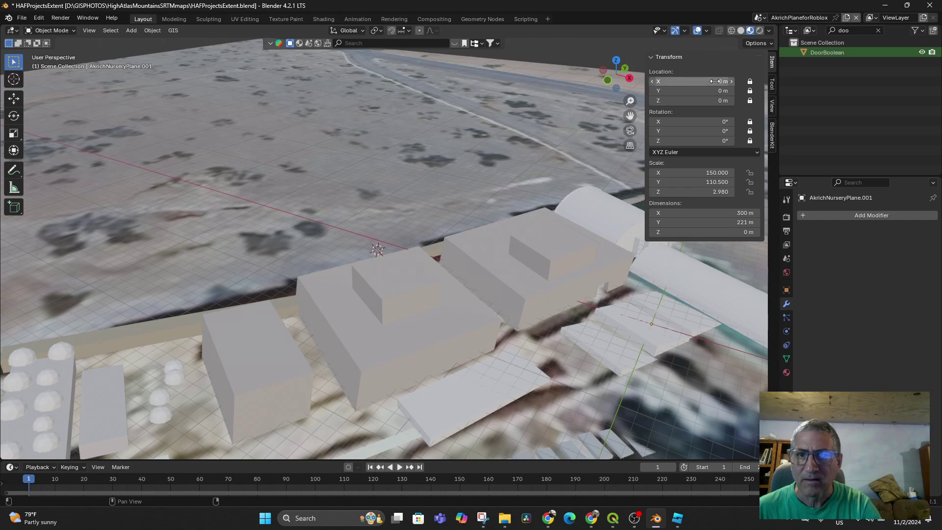
drag(751, 82, 751, 141)
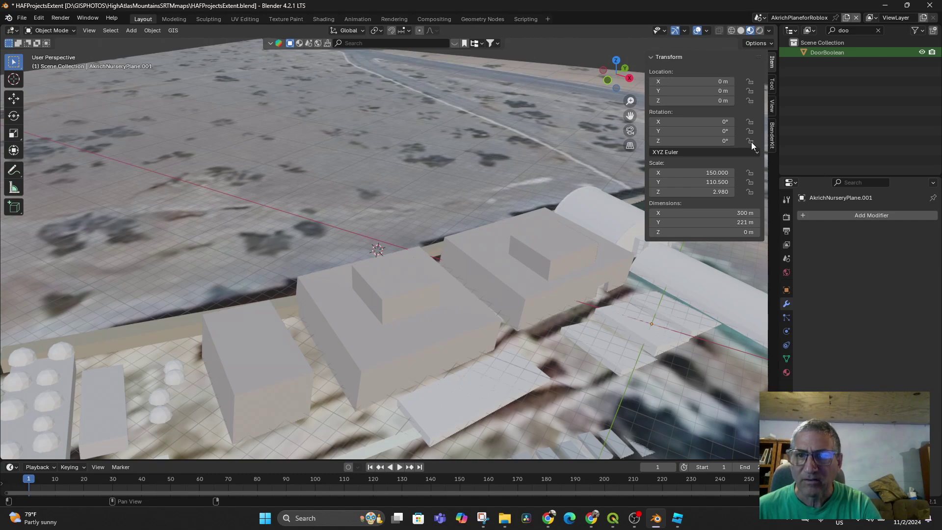
Raise the DoorBoolean cube along the Z axis to about -0.04 m at the middle building's front wall
click(446, 341)
scroll(502, 314, down, 4)
middle_drag(488, 343, 488, 310)
click(468, 238)
key(g)
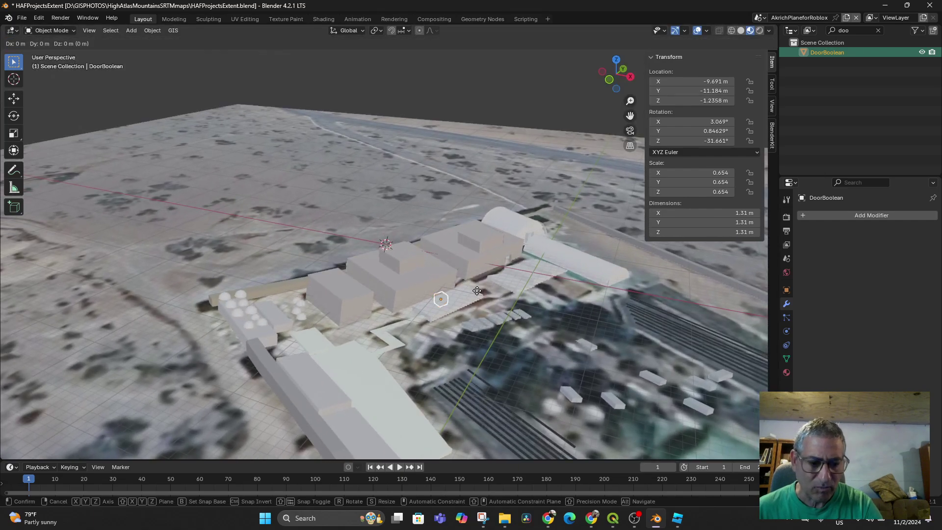
key(z)
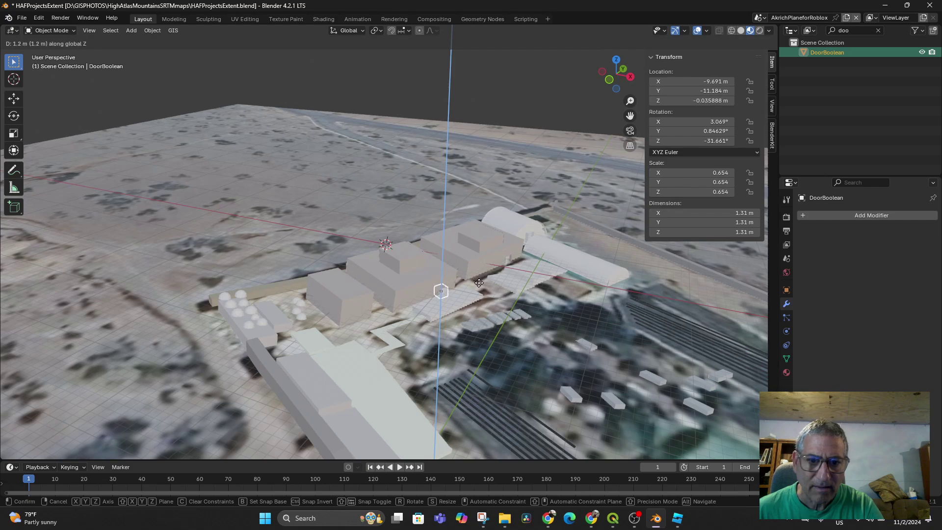
click(524, 326)
Hide the flat slab in front of the middle building, beside the DoorBoolean cube
scroll(523, 338, up, 2)
scroll(523, 340, up, 1)
middle_drag(523, 341, 556, 334)
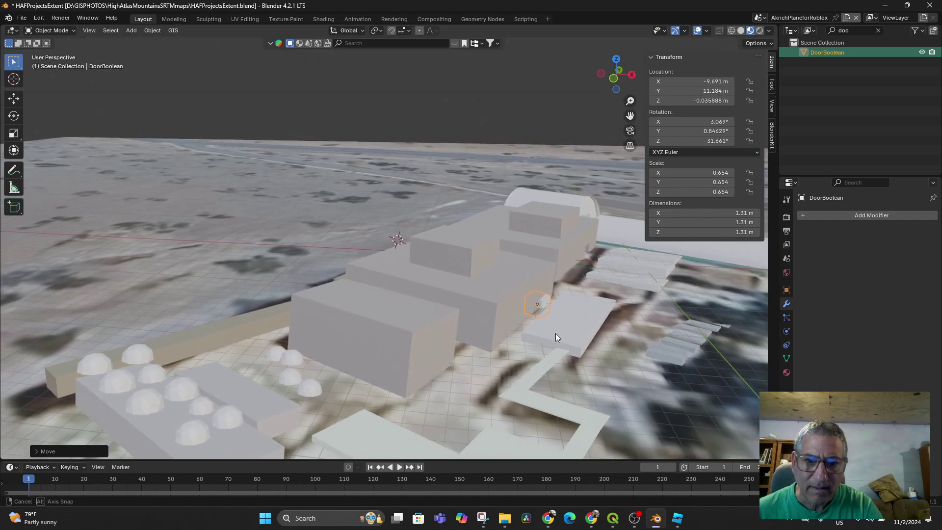
click(581, 339)
key(h)
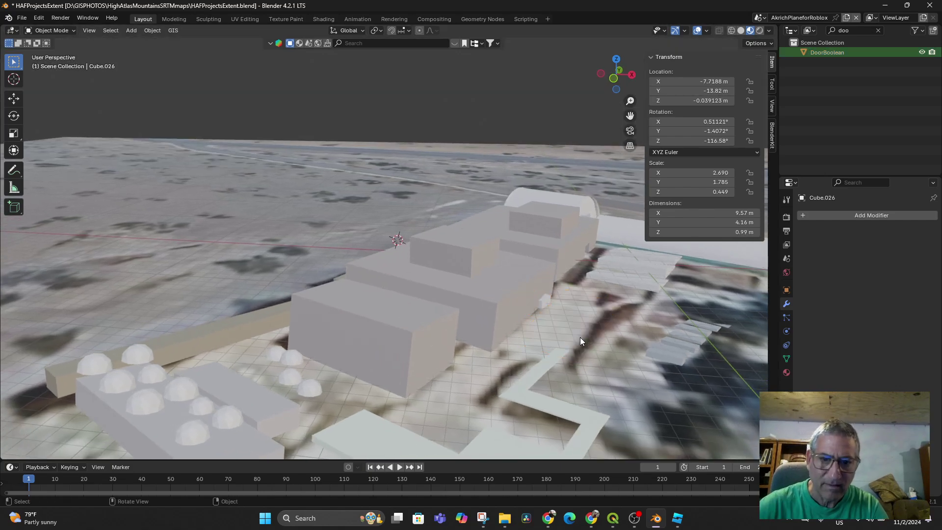
Raise the DoorBoolean cube along the Z axis to about 0.46 m at the middle building's front wall
middle_drag(582, 337, 519, 314)
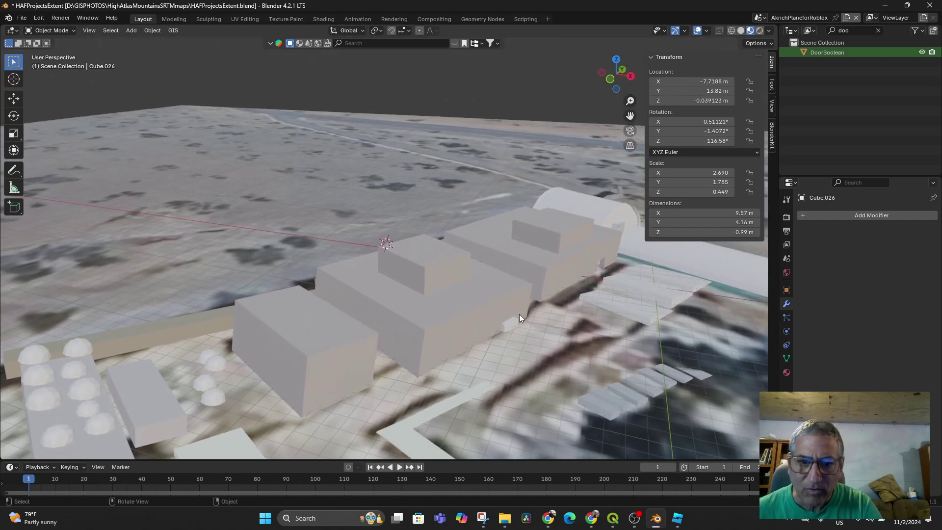
click(514, 320)
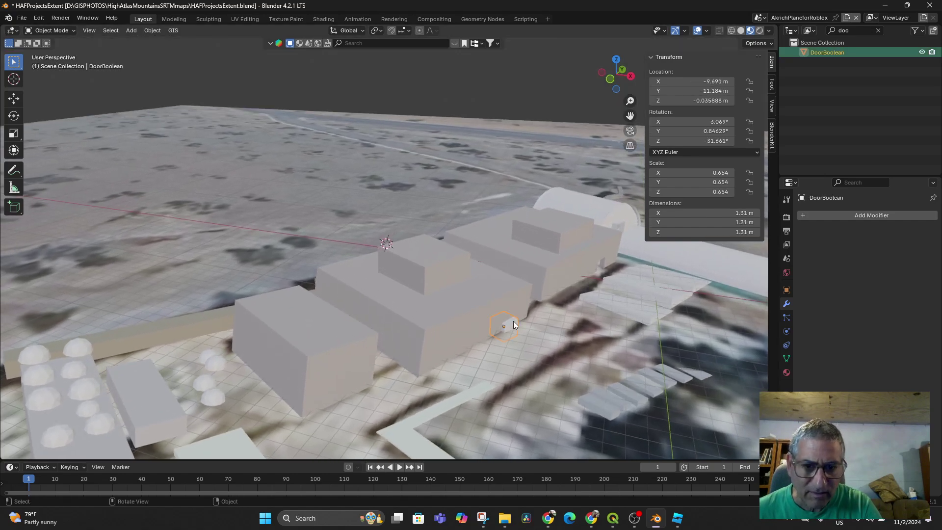
key(g)
key(z)
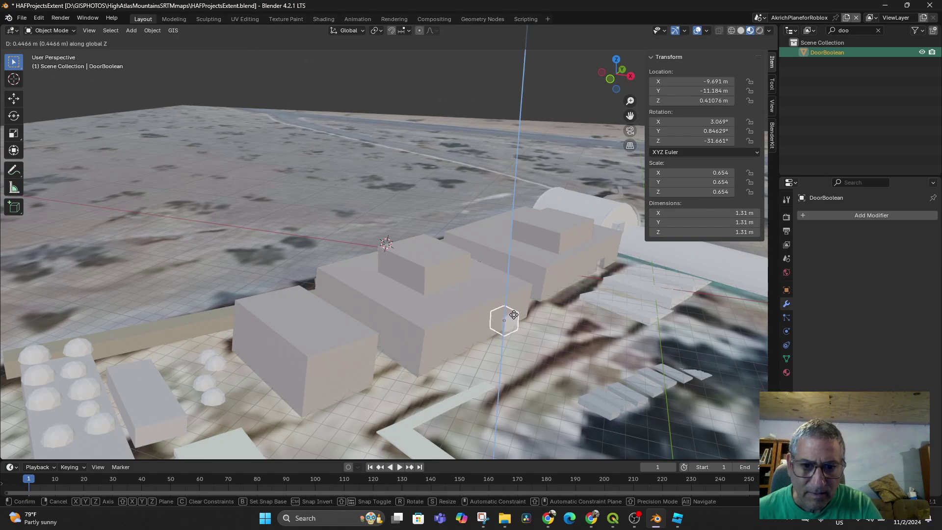
click(514, 315)
middle_drag(533, 333, 489, 348)
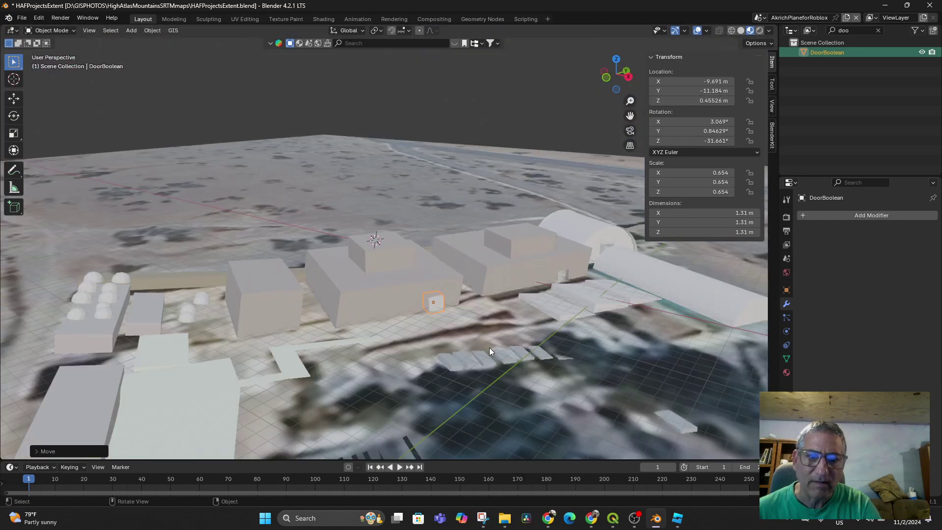
Cut the door recess into the middle building with a Boolean Difference modifier using DoorBoolean, and apply it
click(386, 294)
click(853, 218)
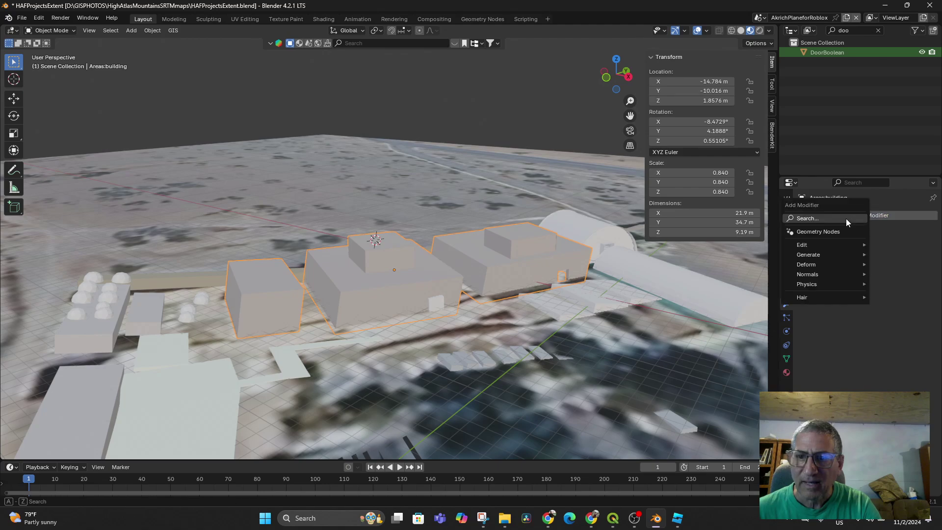
text(b)
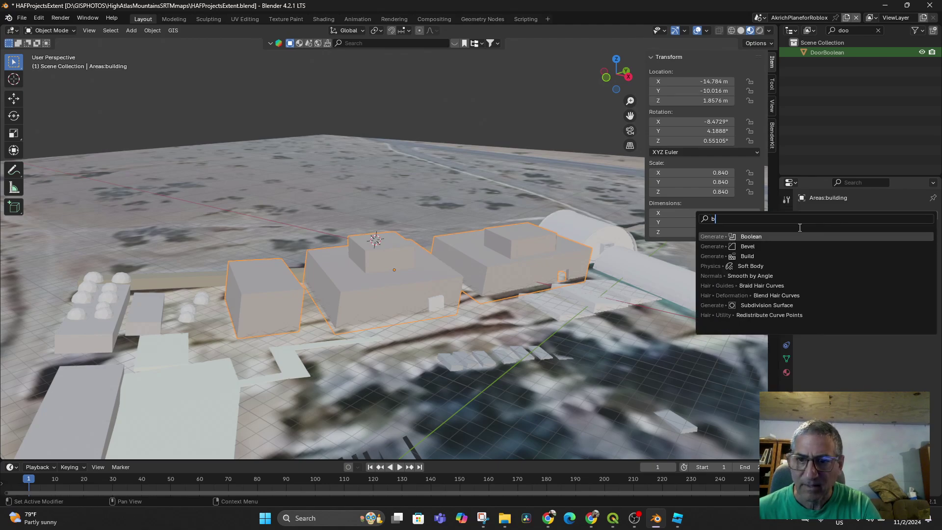
click(794, 236)
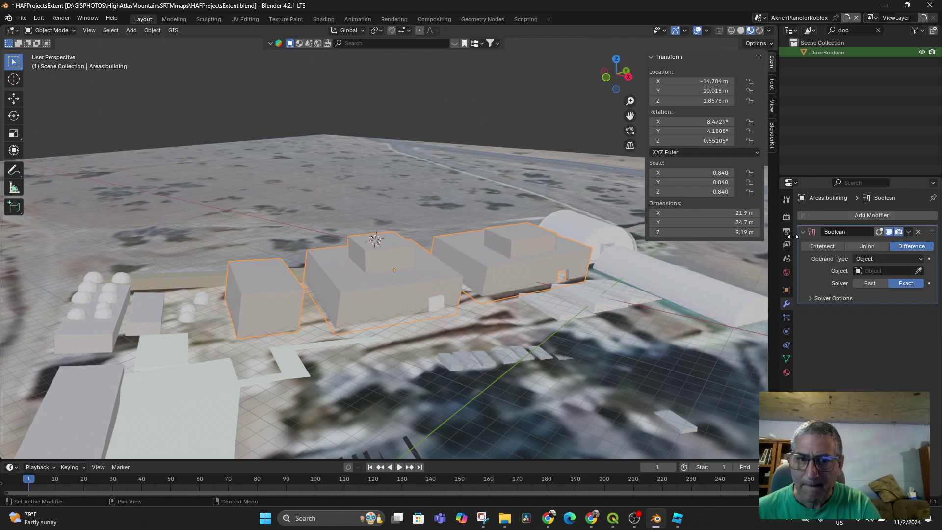
click(919, 272)
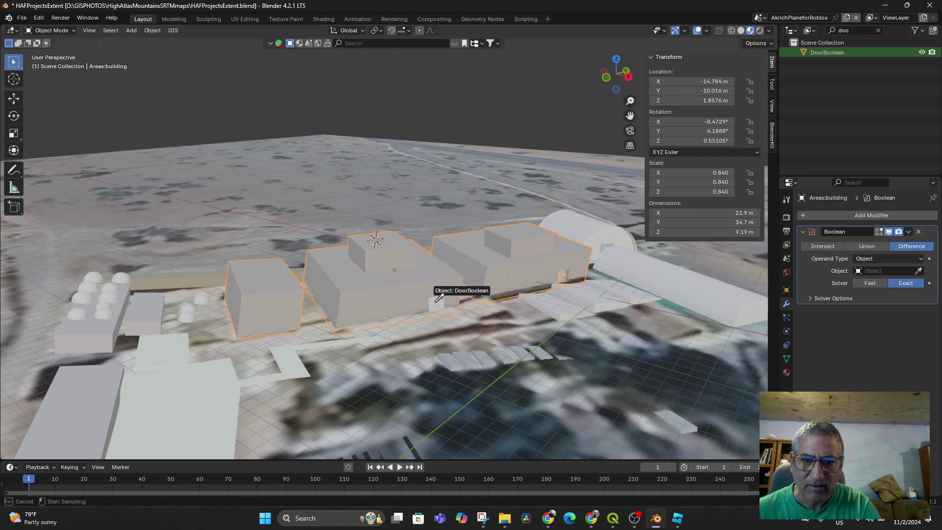
click(454, 312)
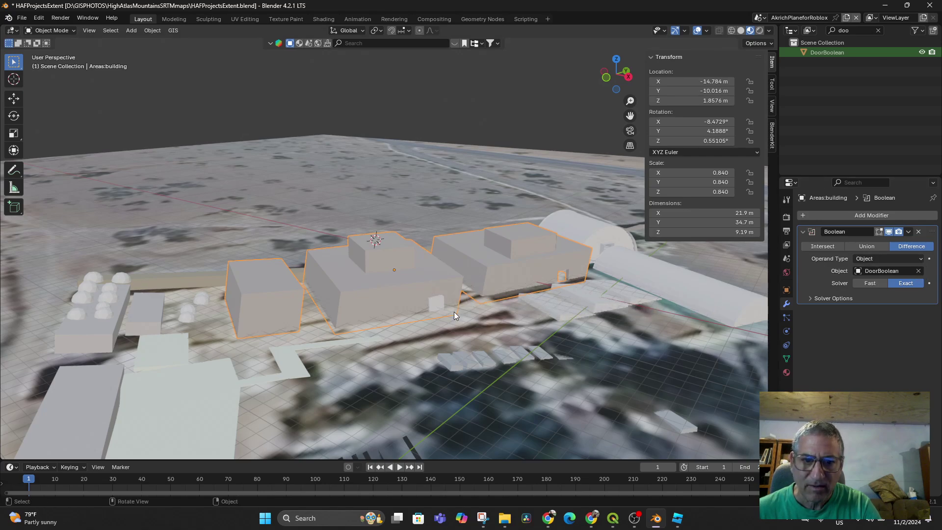
click(910, 232)
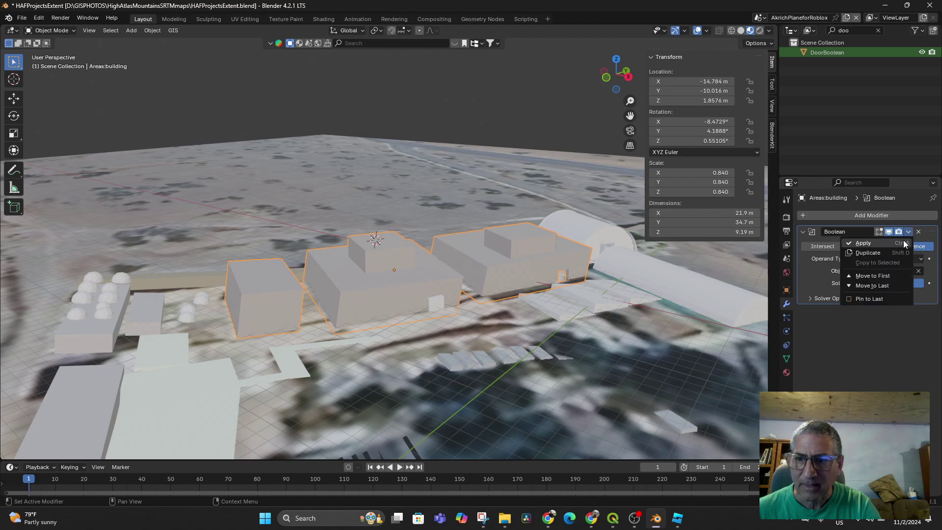
click(872, 242)
Move the DoorBoolean cube out of the middle building's front wall to about X -15.05, Y -16.92, Z -3.16 m
click(433, 303)
key(g)
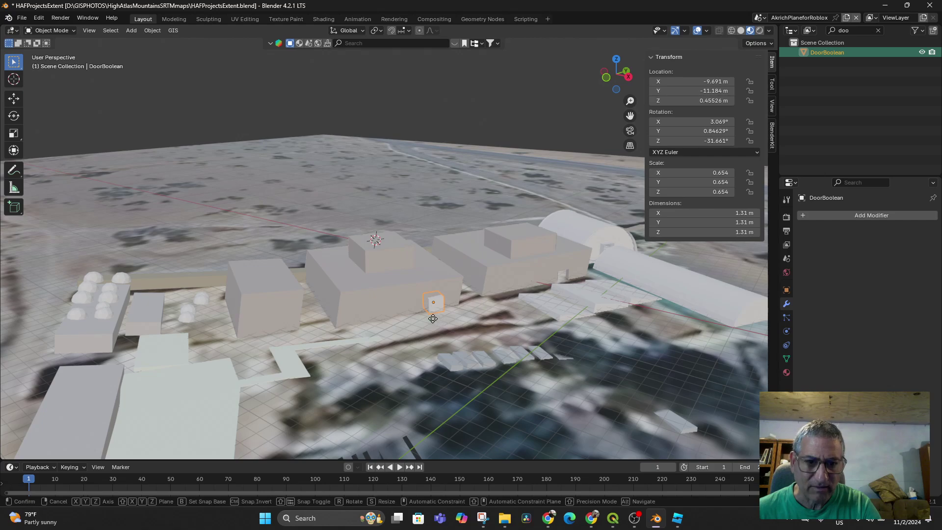
click(394, 358)
middle_drag(394, 357, 543, 340)
Delete the inner face of the middle building's door recess, inspect the opening and return to Object Mode
click(378, 283)
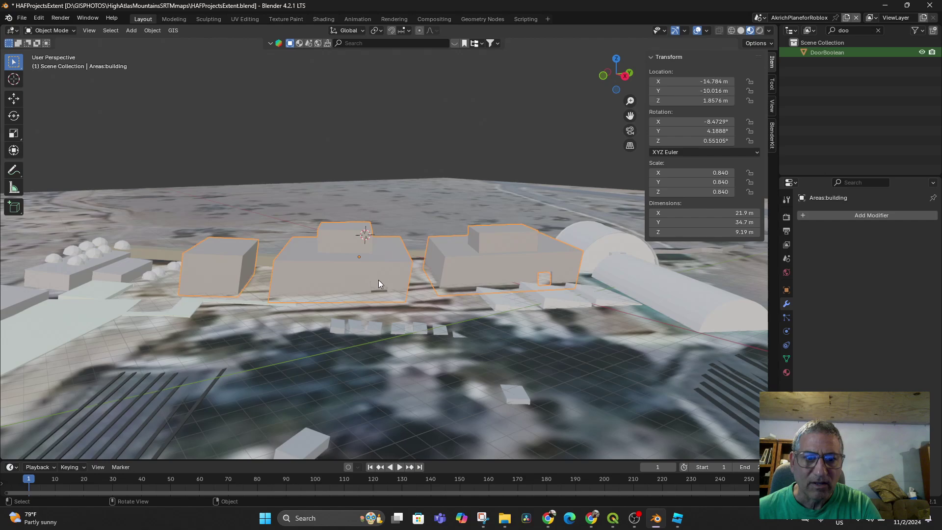
key(Tab)
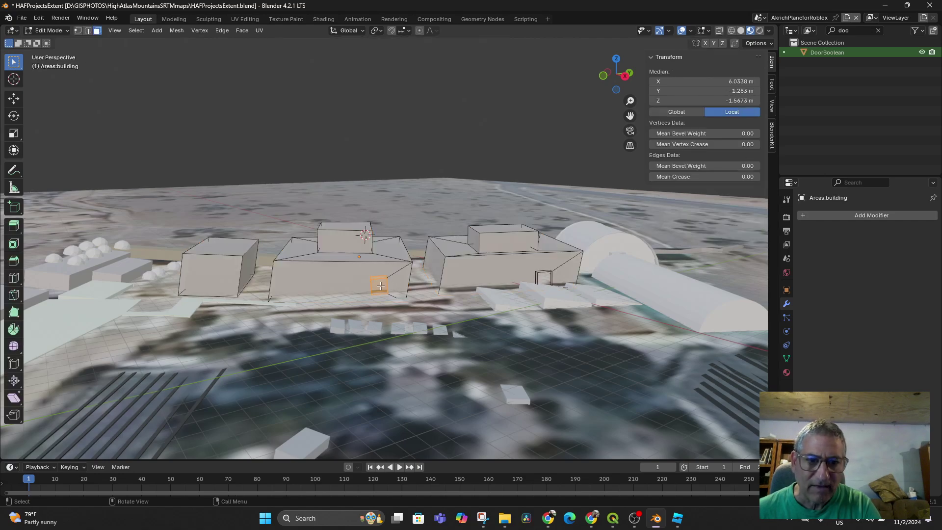
click(379, 285)
key(x)
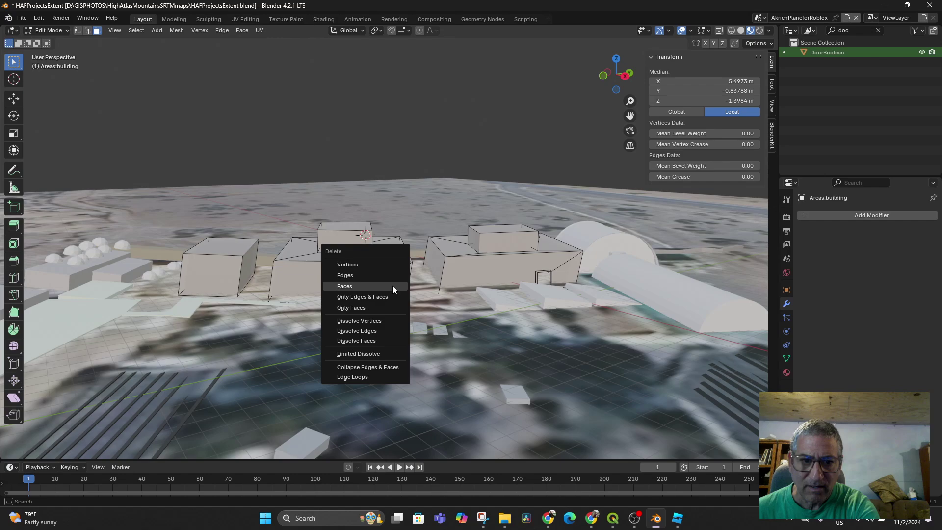
click(393, 286)
scroll(394, 308, up, 8)
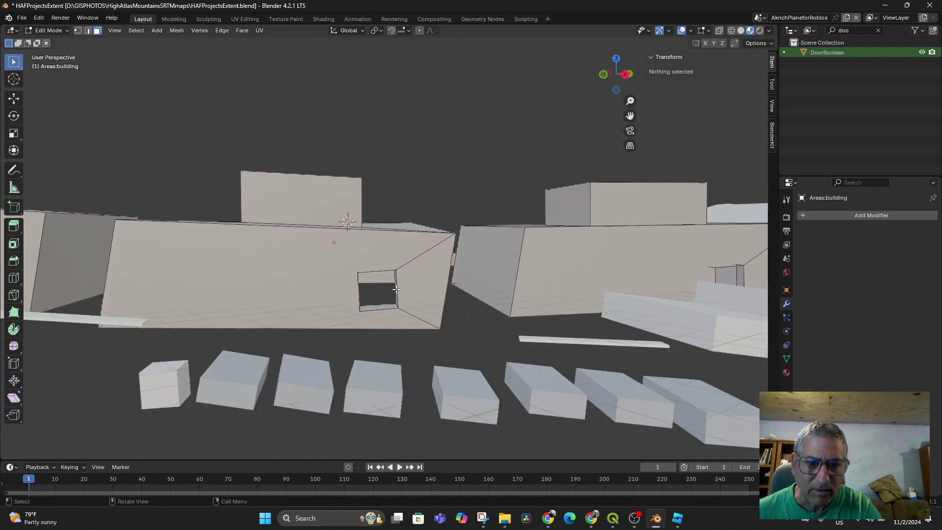
middle_drag(396, 290, 393, 299)
scroll(393, 299, down, 6)
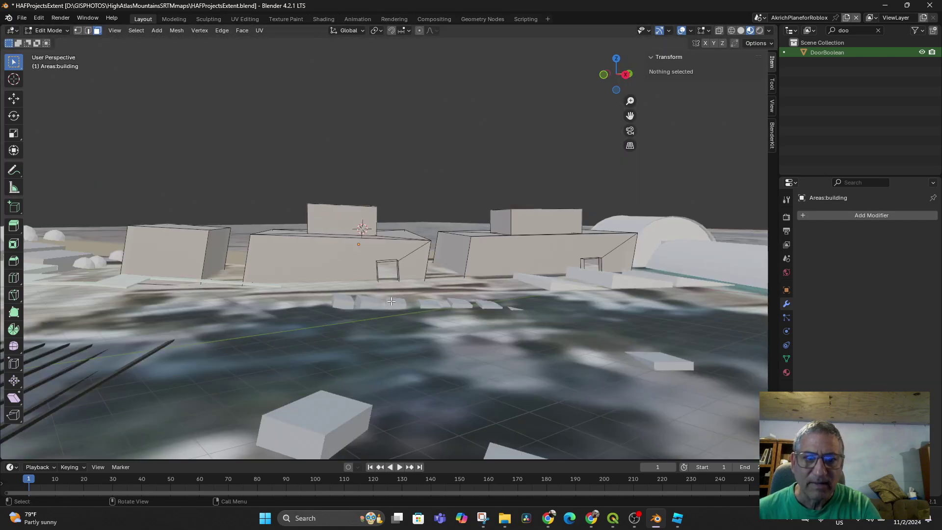
scroll(405, 292, up, 10)
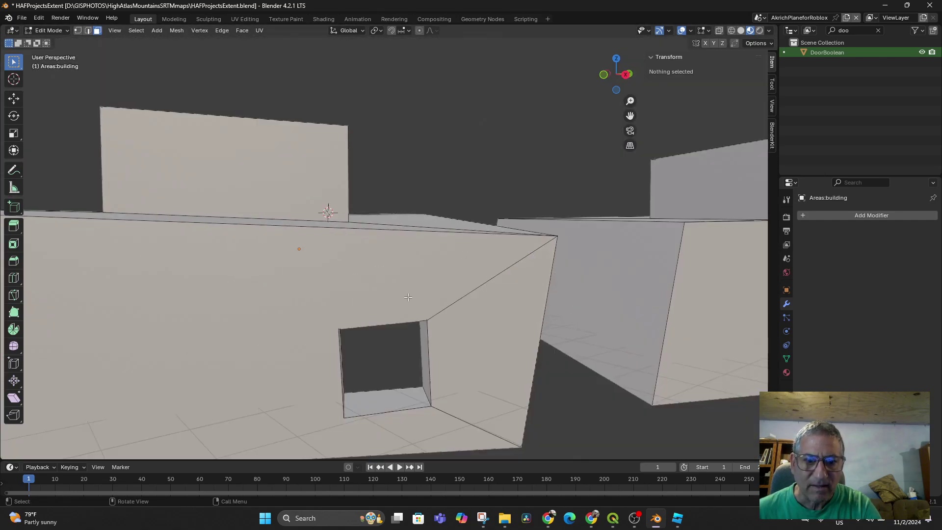
scroll(408, 299, down, 10)
middle_drag(354, 305, 376, 311)
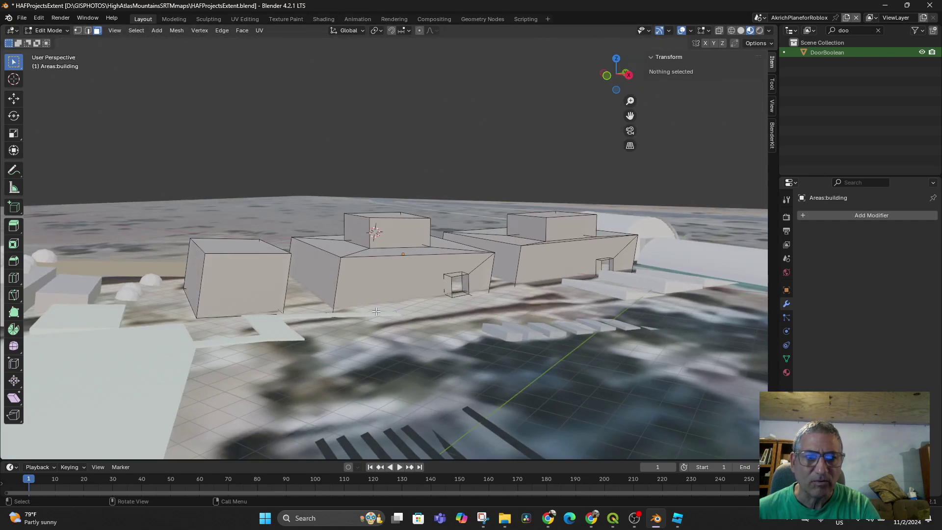
scroll(319, 299, down, 3)
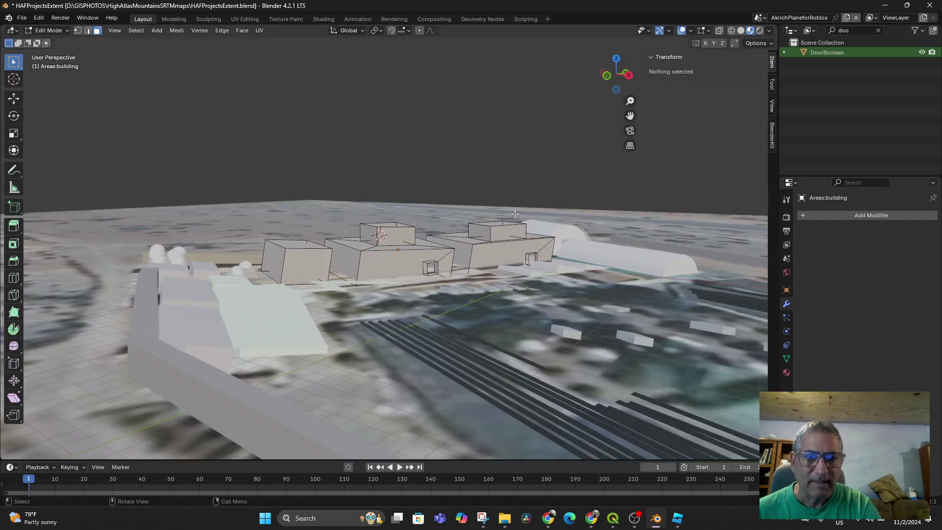
key(Tab)
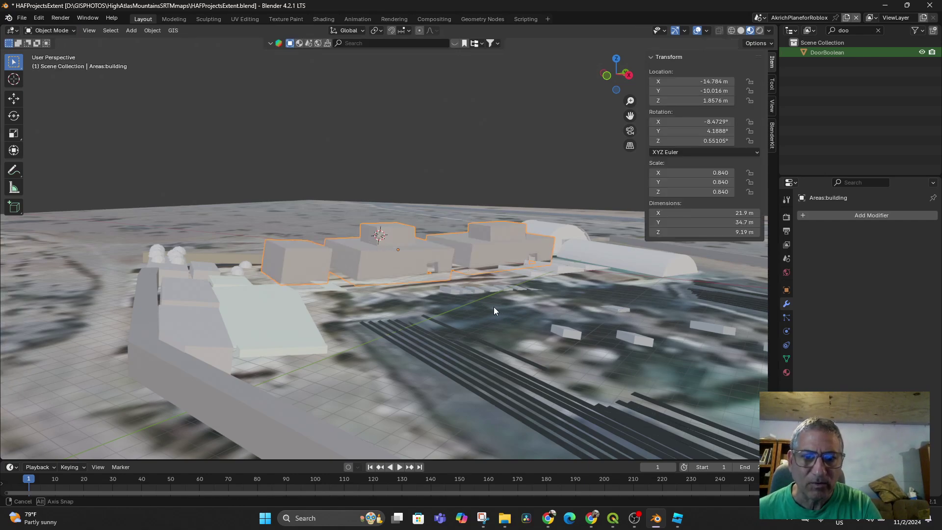
Move the DoorBoolean cube over to the small building without a roof block, at about X -19.68, Y -20.38, Z -0.62 m
middle_drag(494, 309, 485, 317)
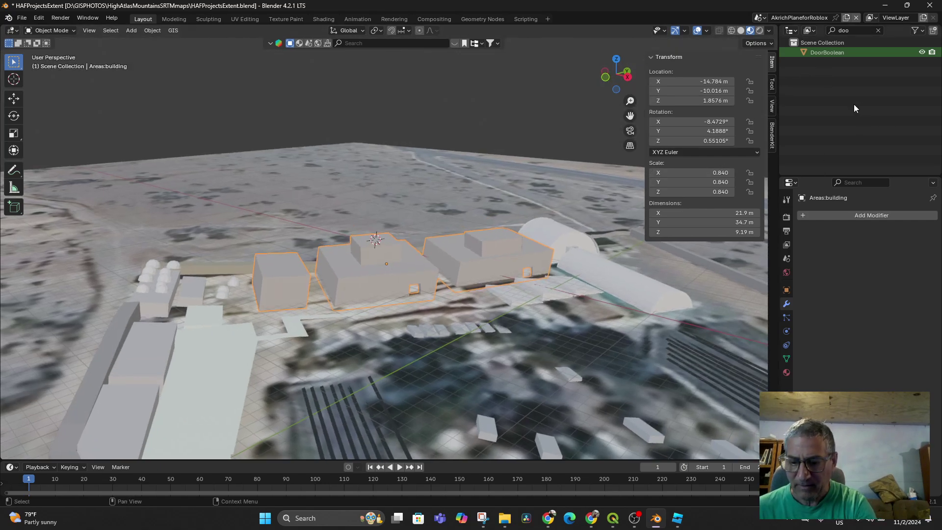
middle_drag(471, 216, 443, 238)
scroll(445, 262, up, 3)
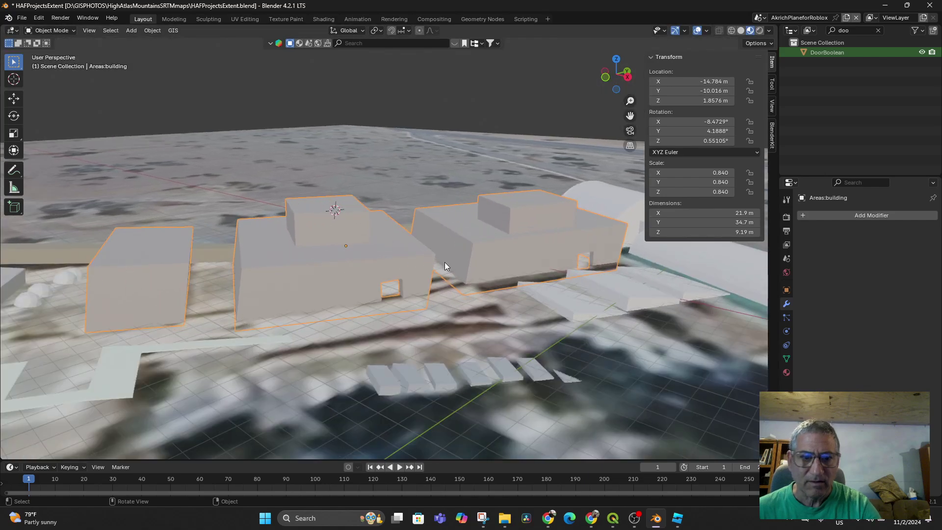
click(565, 80)
click(815, 52)
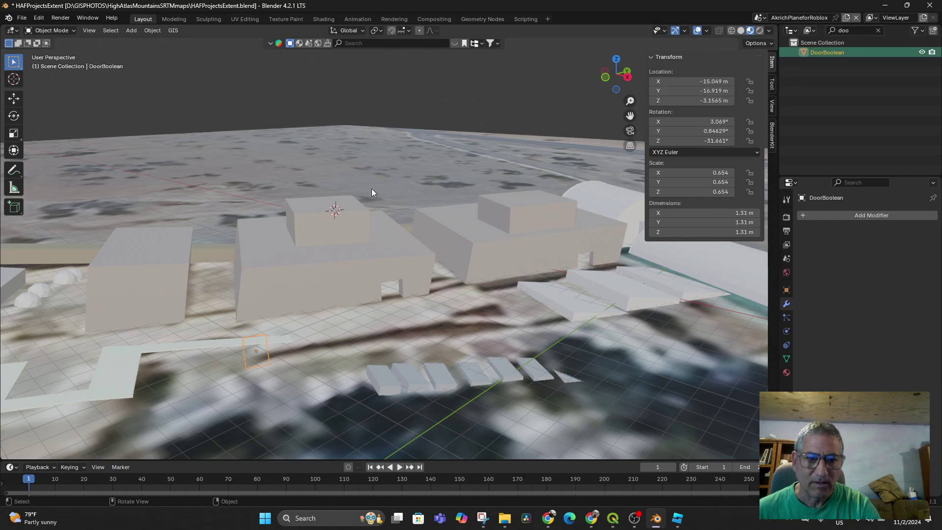
key(g)
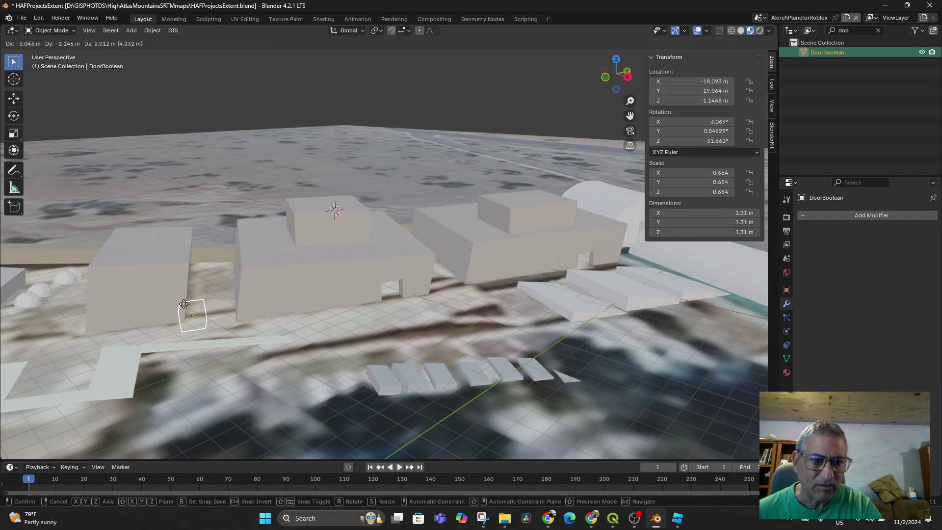
click(160, 297)
middle_drag(279, 337, 343, 339)
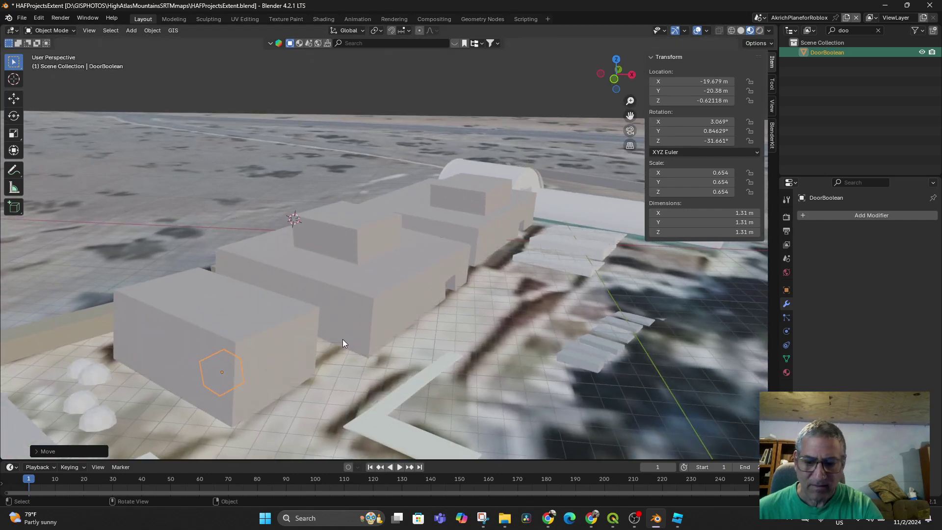
Position the DoorBoolean cube on the small building's front wall in top view, at about X -15.49, Y -21.51 m
key(KP_7)
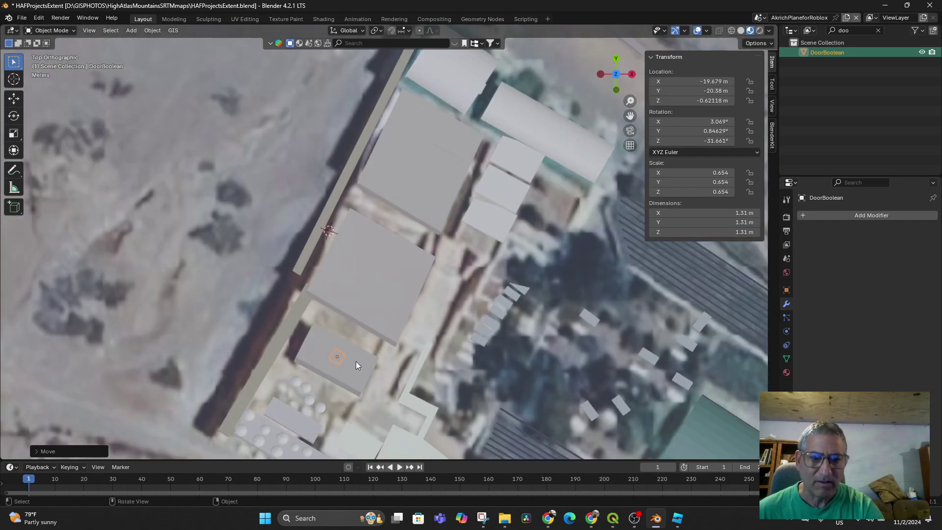
key(g)
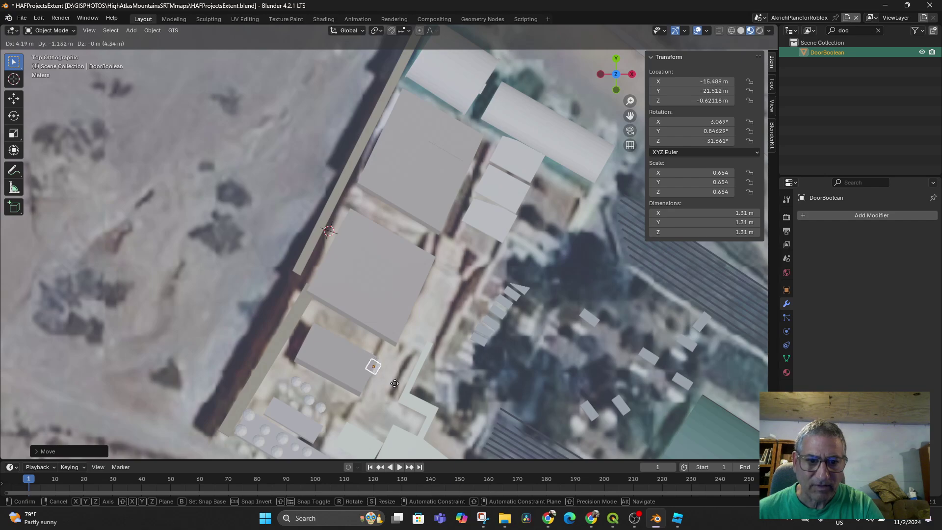
click(395, 384)
middle_drag(399, 387, 376, 328)
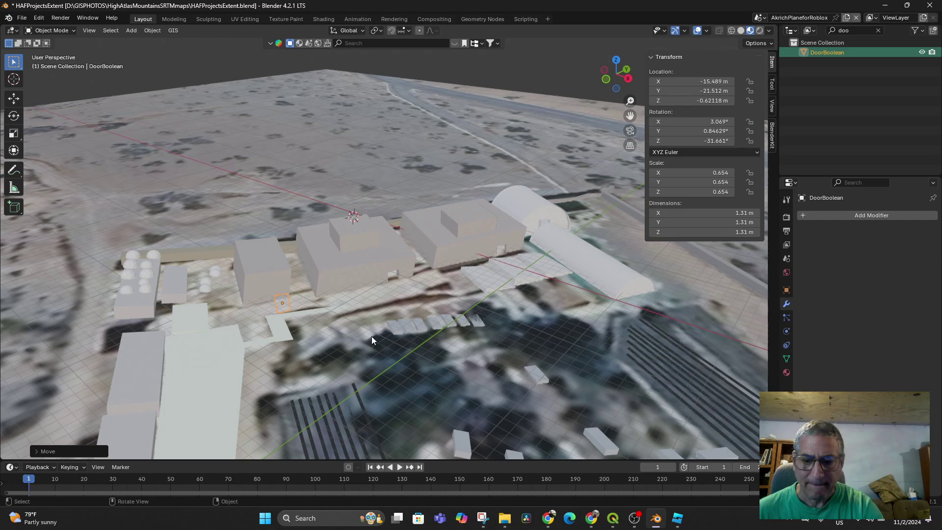
key(KP_7)
middle_drag(406, 379, 349, 283)
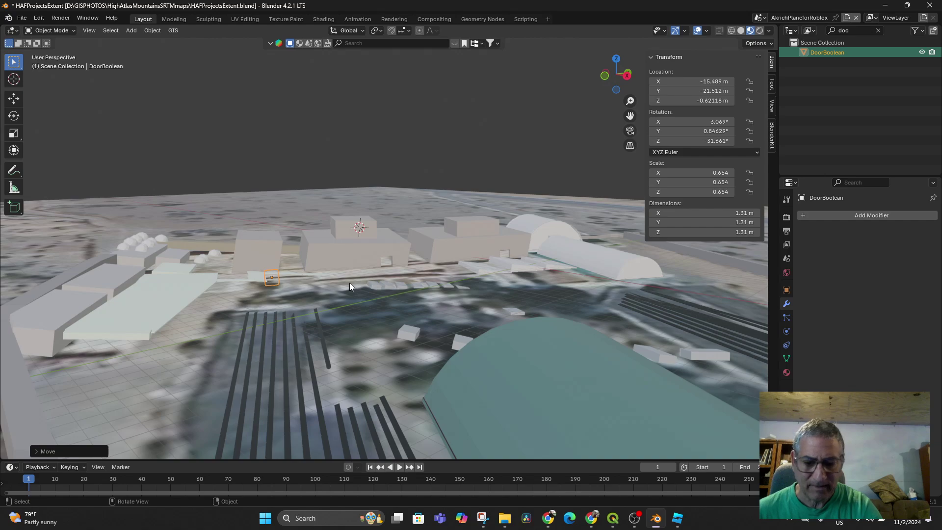
Raise the DoorBoolean cube along the Z axis to about 2.66 m in front view
key(KP_1)
key(g)
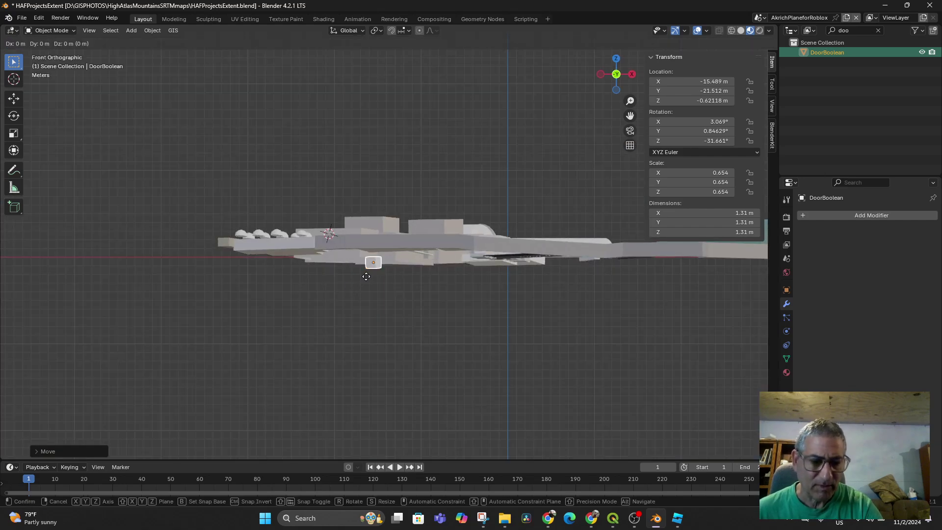
key(z)
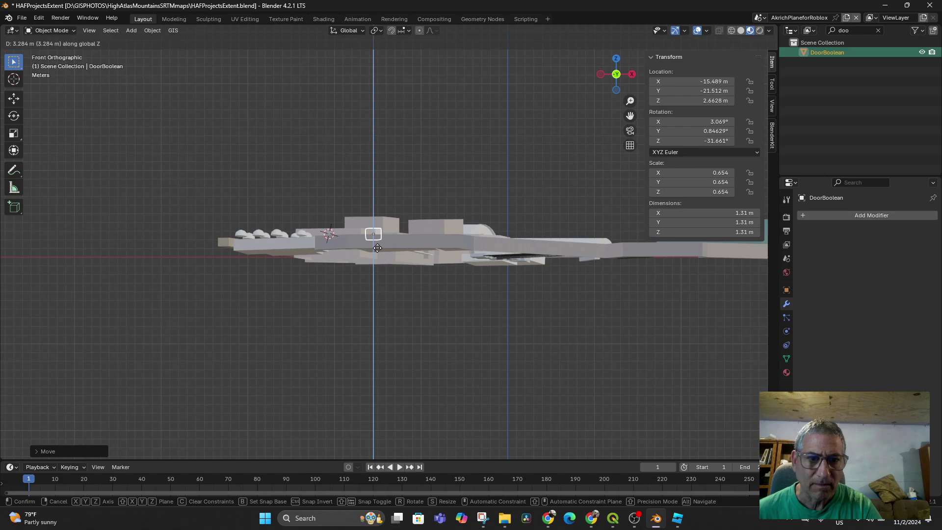
click(378, 248)
middle_drag(378, 248, 440, 328)
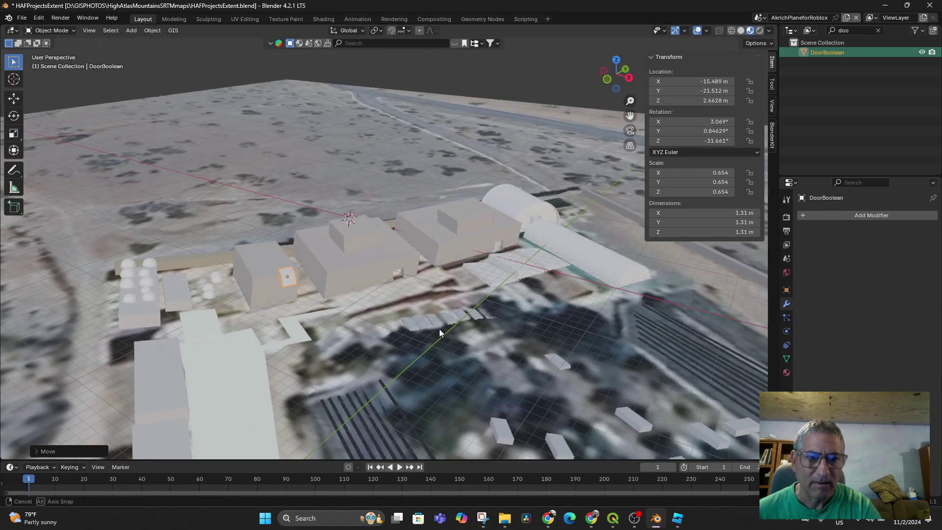
Lower the DoorBoolean cube along the Z axis to door height at the small building's front wall, about 0.30 m
key(g)
key(z)
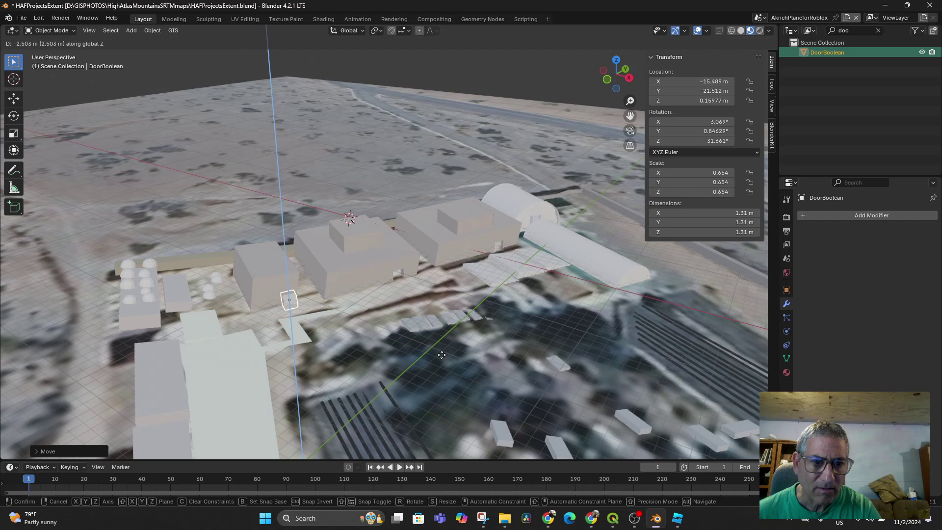
click(415, 350)
mouse_move(414, 351)
middle_down()
mouse_move(455, 370)
mouse_move(444, 348)
mouse_move(404, 337)
middle_up()
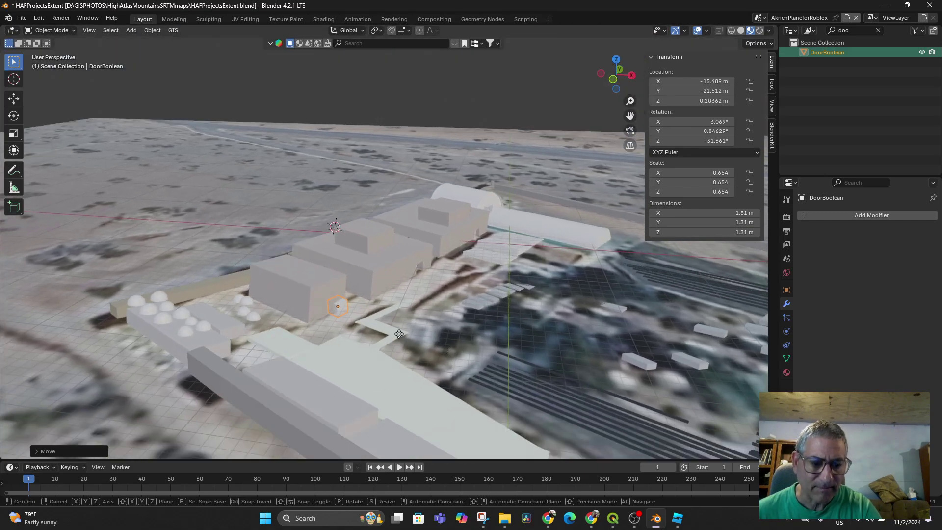
key(g)
key(z)
click(400, 332)
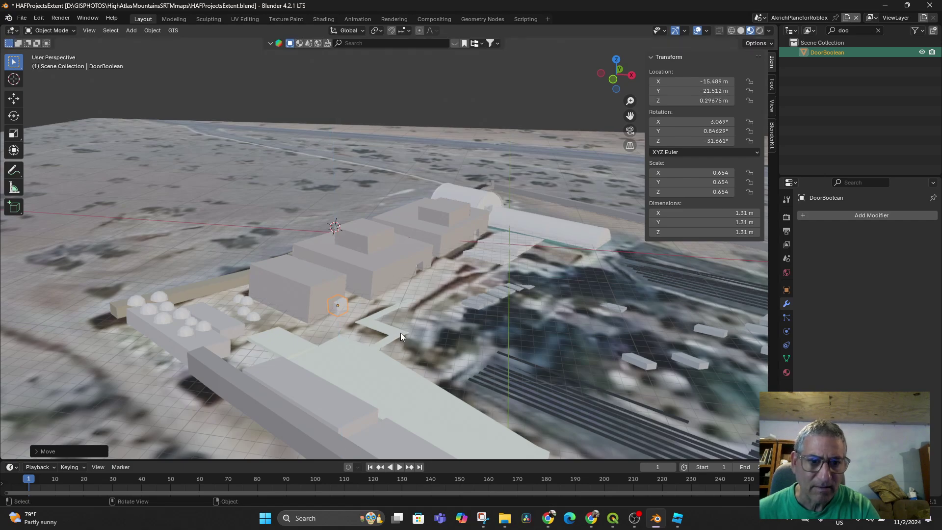
Shift the DoorBoolean cube along the small building's front wall to about X -15.93, Y -21.91 m
scroll(402, 335, up, 2)
click(296, 300)
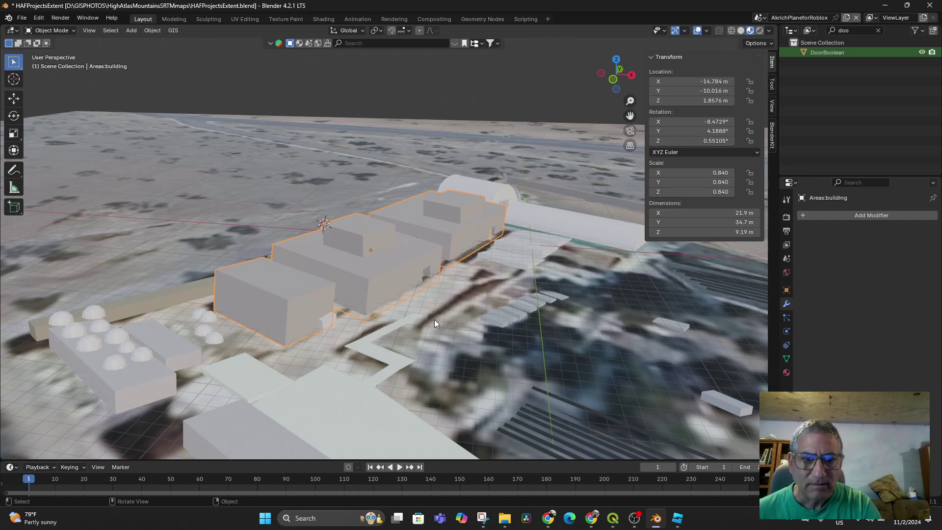
middle_drag(435, 320, 396, 325)
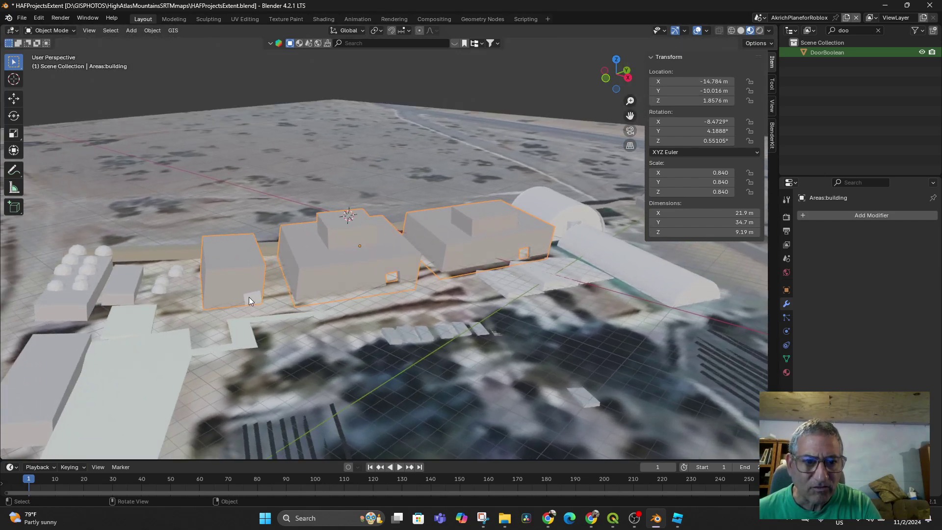
drag(249, 301, 246, 302)
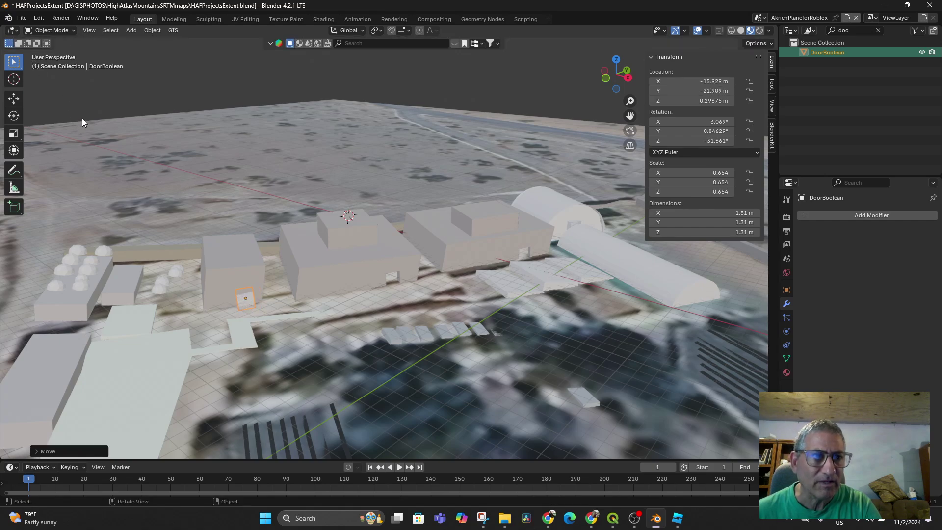
Rotate the DoorBoolean cube to align with the small building's front wall, about X 1.28°, Y -0.23°, Z -31.46°
key(r)
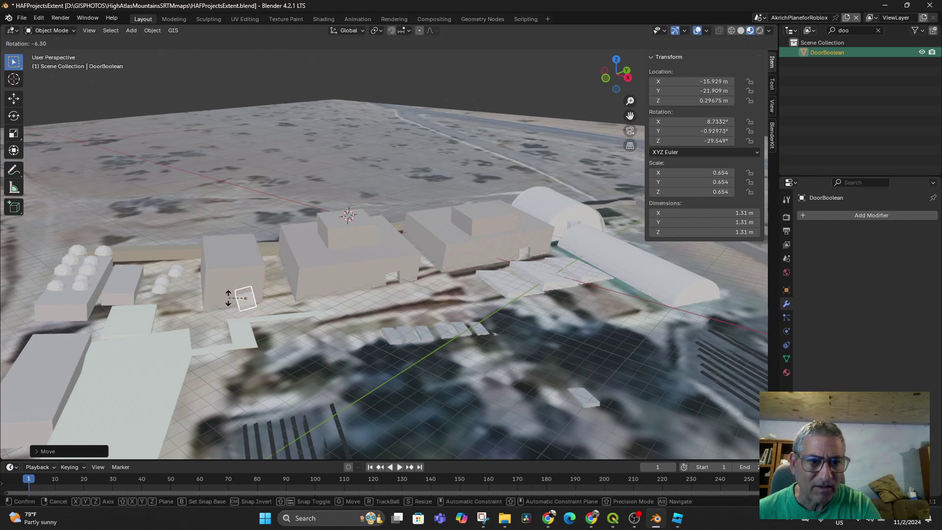
click(224, 293)
middle_drag(272, 326, 289, 336)
key(r)
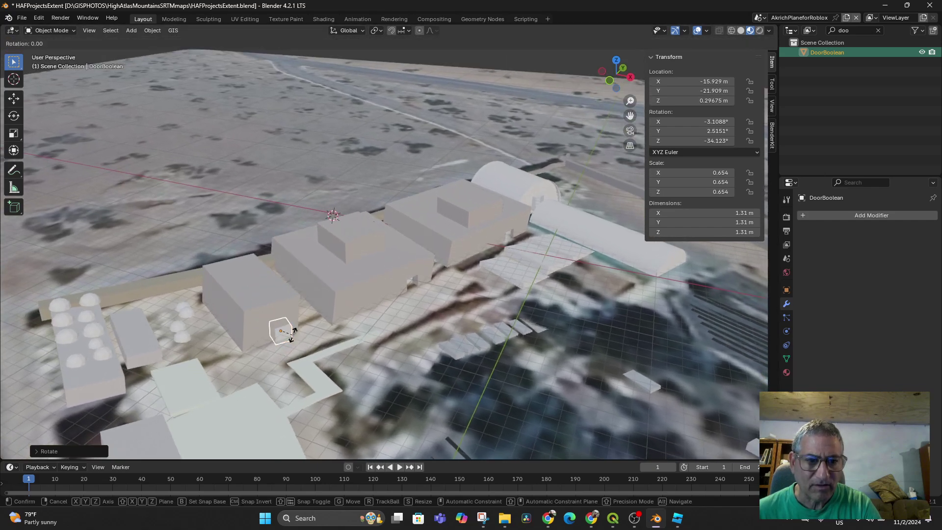
click(323, 356)
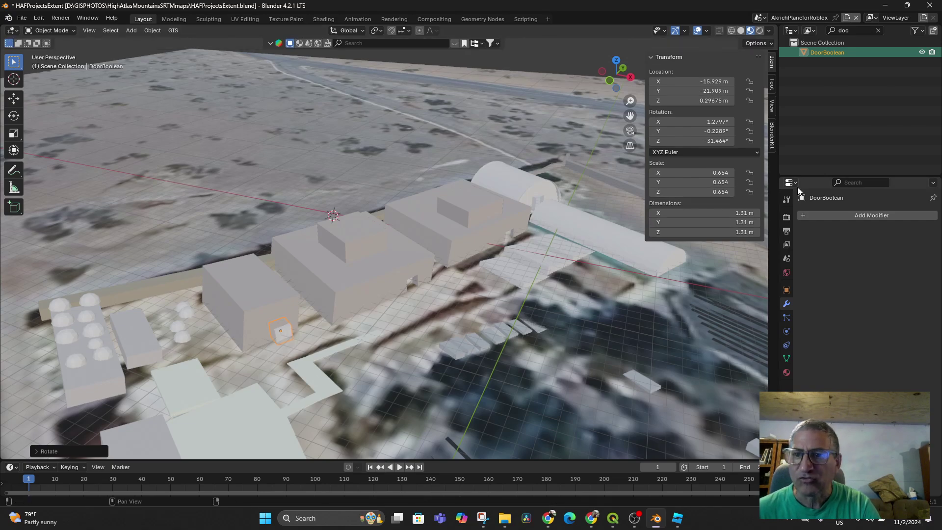
Cut the small building's doorway by adding a Boolean Difference modifier to the buildings with DoorBoolean as its object, and apply it
click(256, 293)
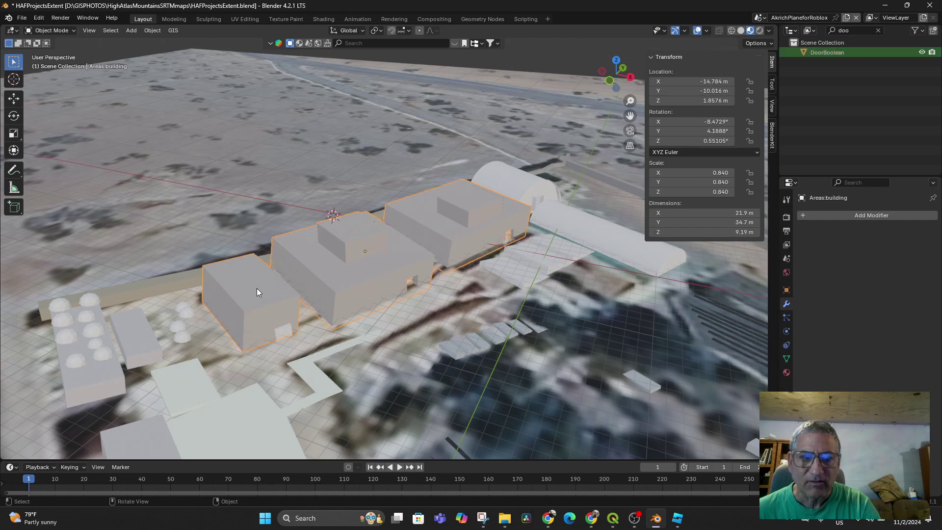
click(830, 217)
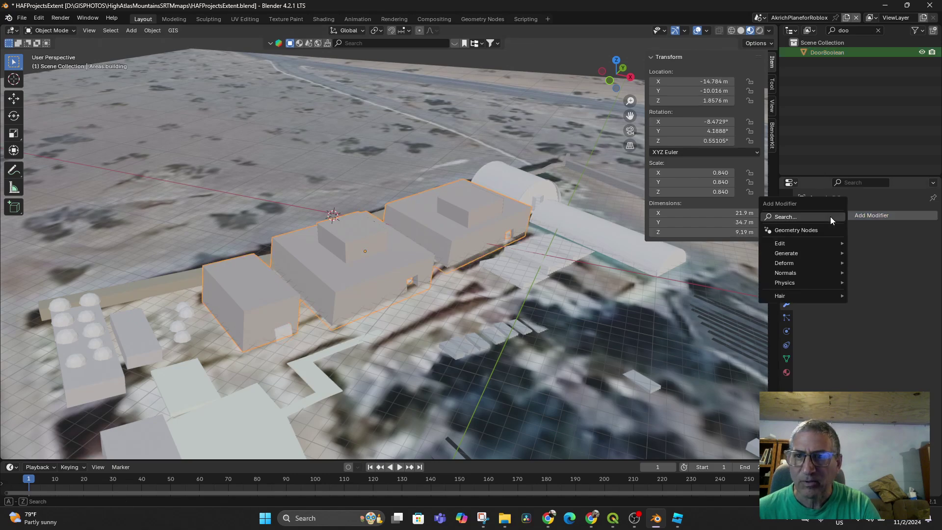
click(802, 219)
text(b)
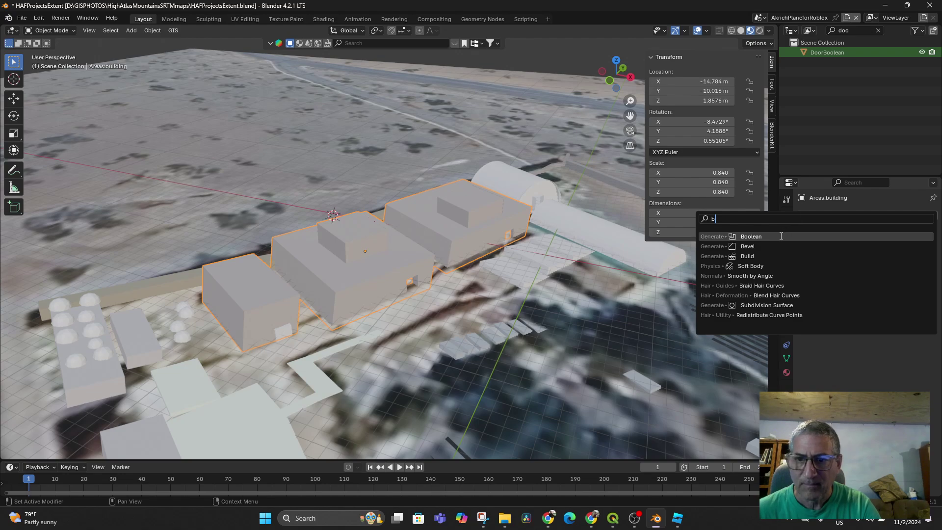
click(782, 236)
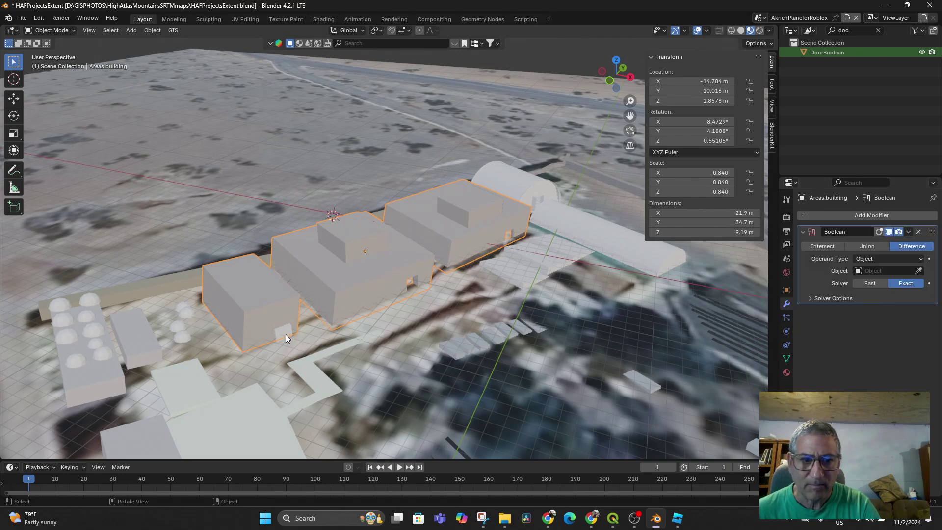
click(919, 271)
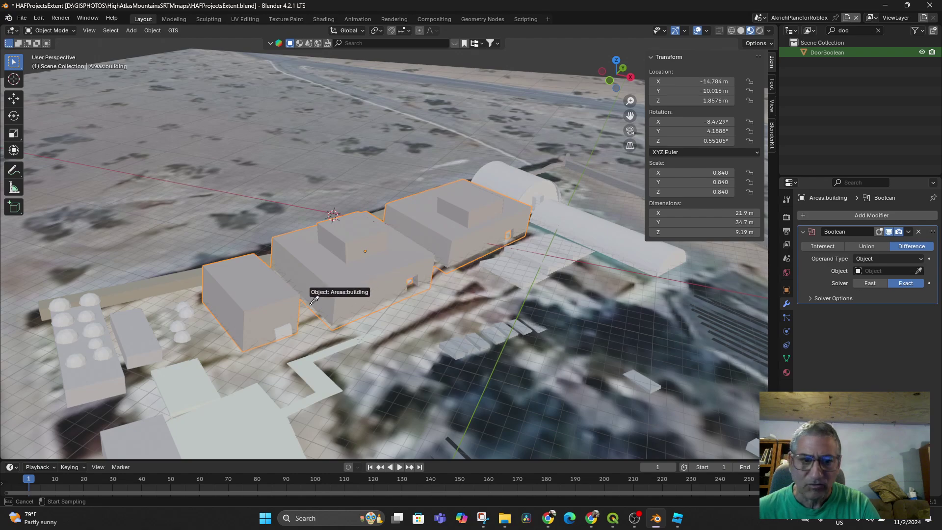
click(287, 328)
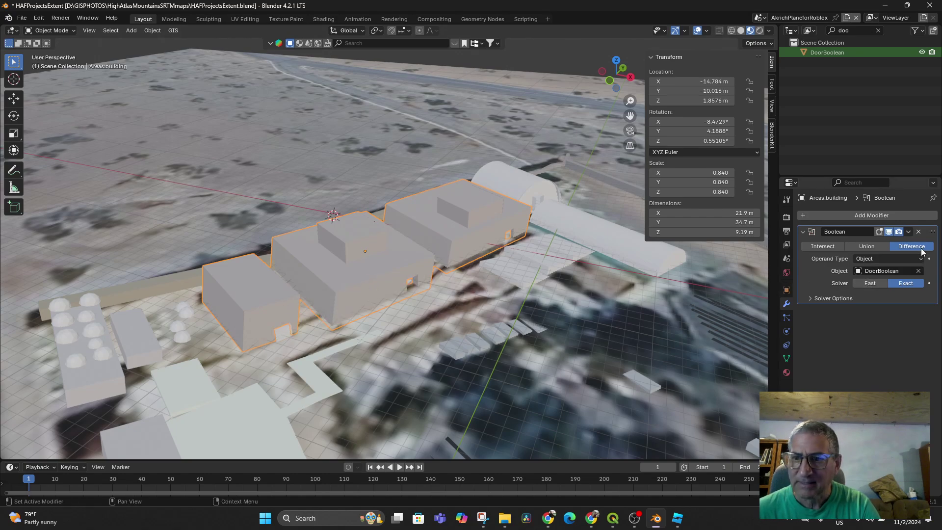
click(909, 233)
click(864, 243)
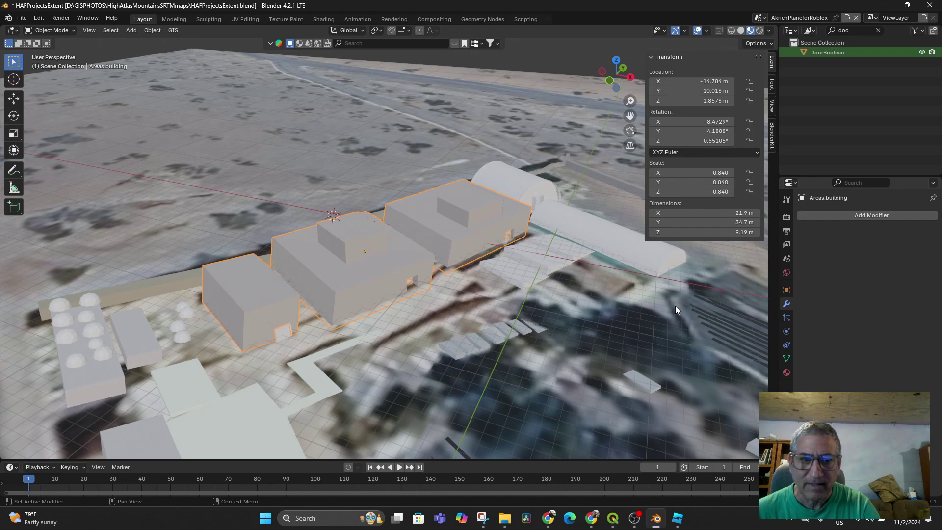
Move the DoorBoolean cube clear of the new doorway, to about X -21.69, Y -26.67, Z -3.45 m
click(280, 335)
key(g)
click(196, 382)
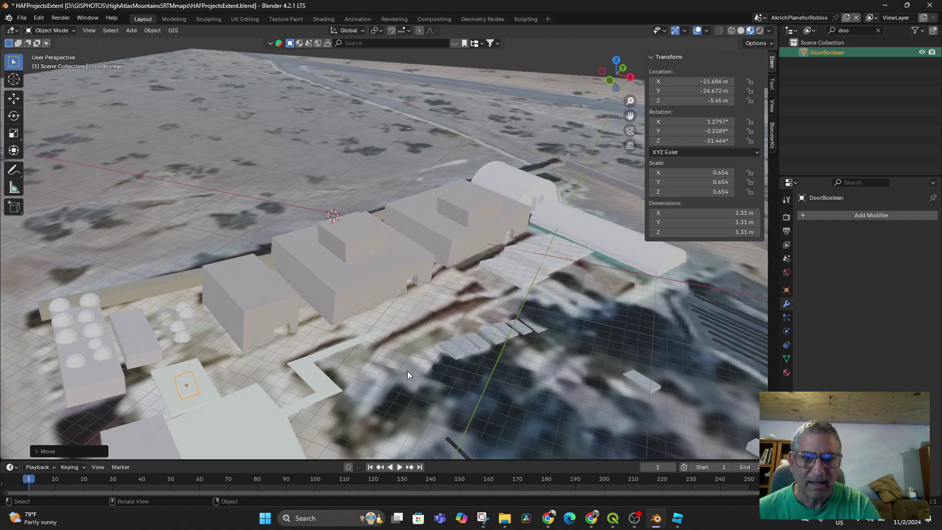
Copy the Areas:building object holding the three flat-roofed buildings
middle_drag(407, 371, 501, 335)
click(314, 256)
scroll(551, 301, down, 2)
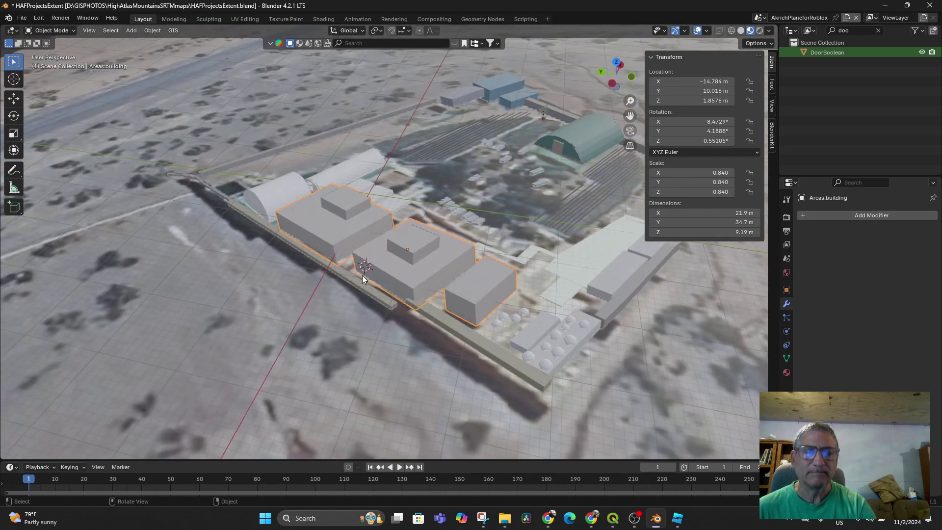
key(ctrl+c)
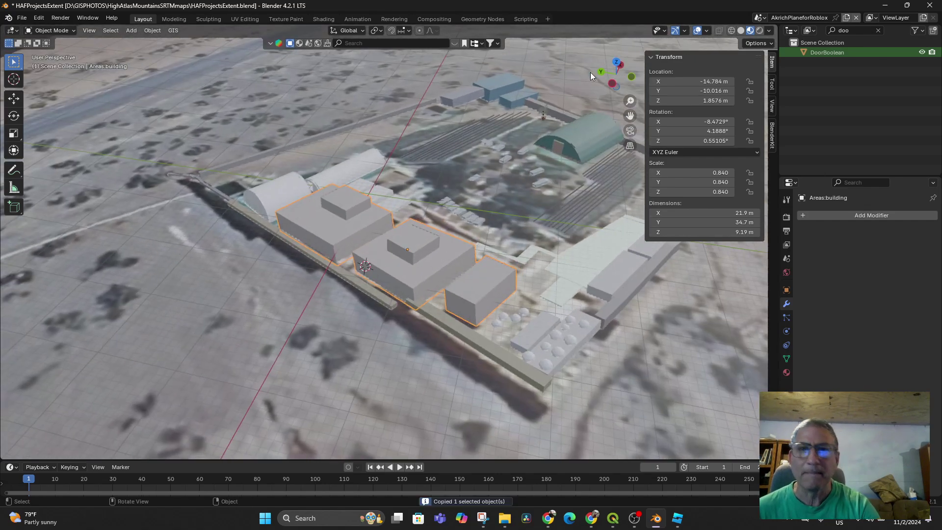
In the BuildingsforExport scene, delete the existing wall objects and paste the copied buildings
click(768, 19)
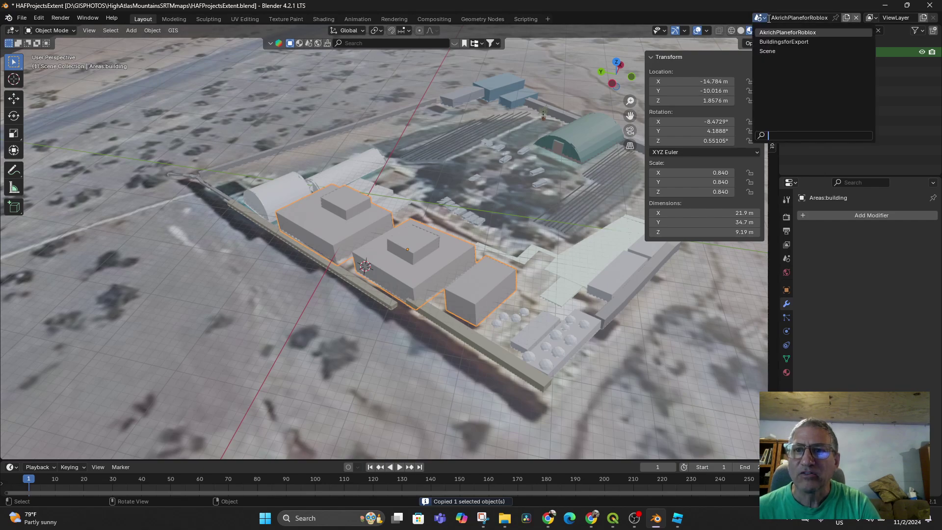
click(774, 41)
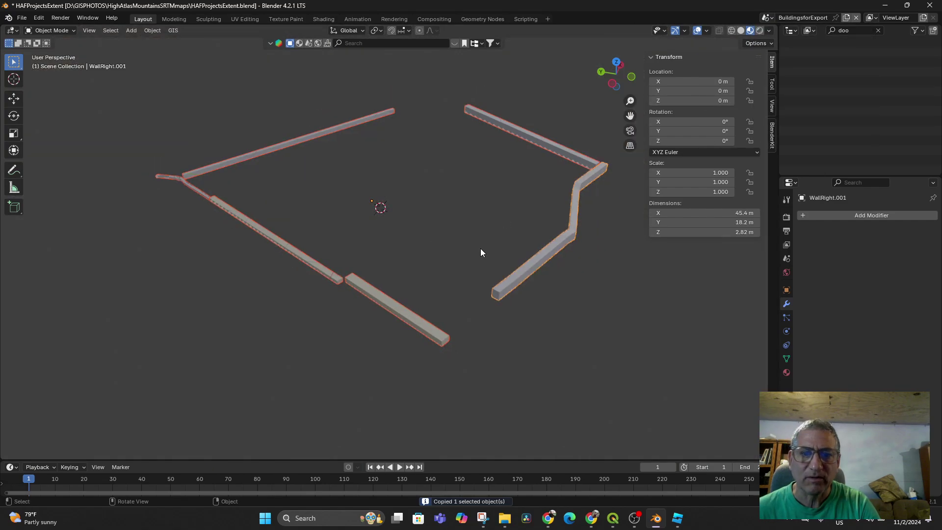
key(Delete)
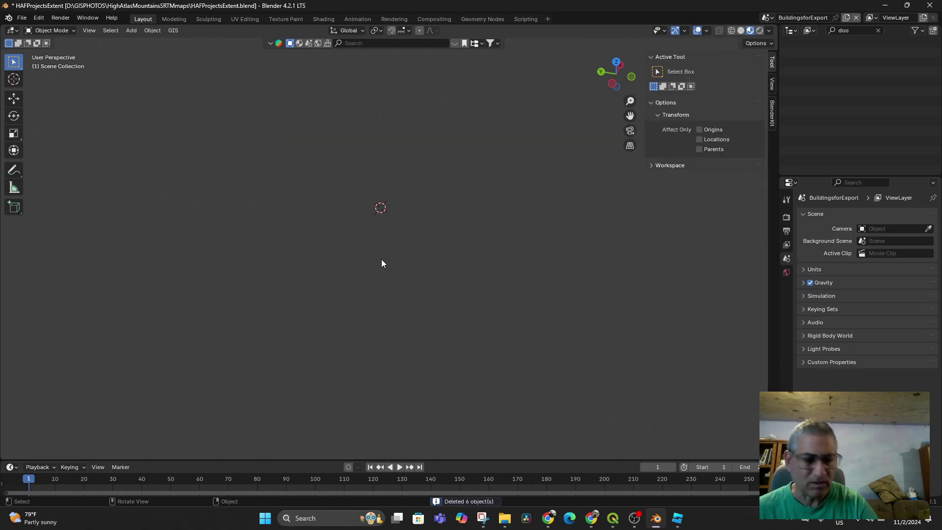
key(ctrl+v)
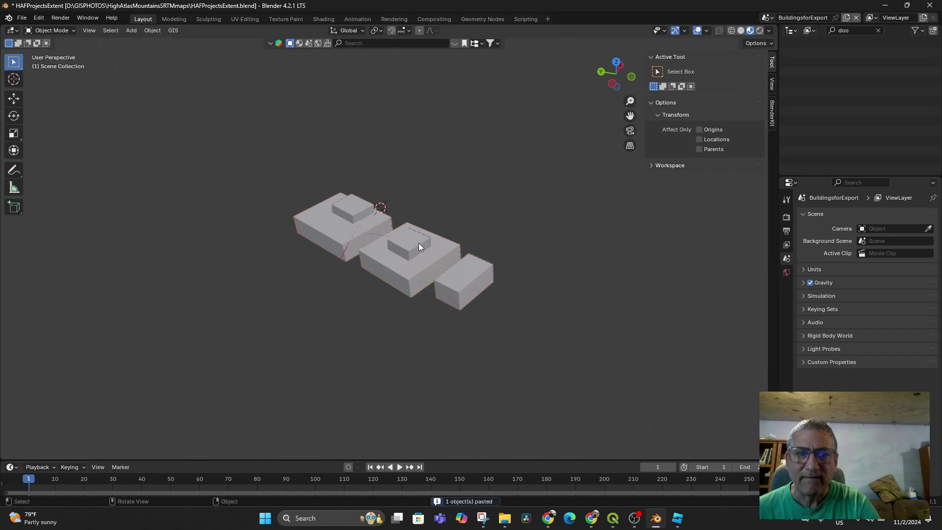
Set the pasted buildings' X, Y and Z location to 0 m
click(419, 243)
double_click(714, 81)
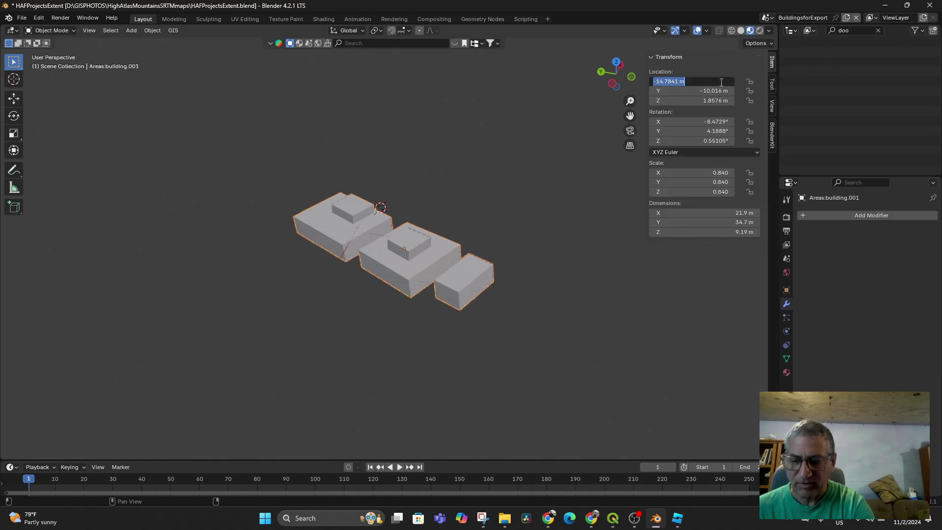
text(0)
key(Tab)
text(0)
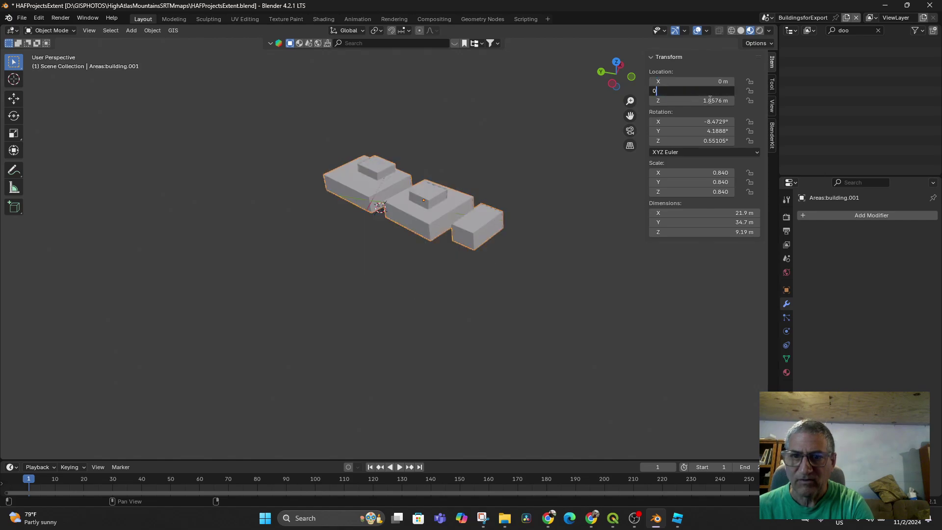
key(Tab)
text(0)
key(Return)
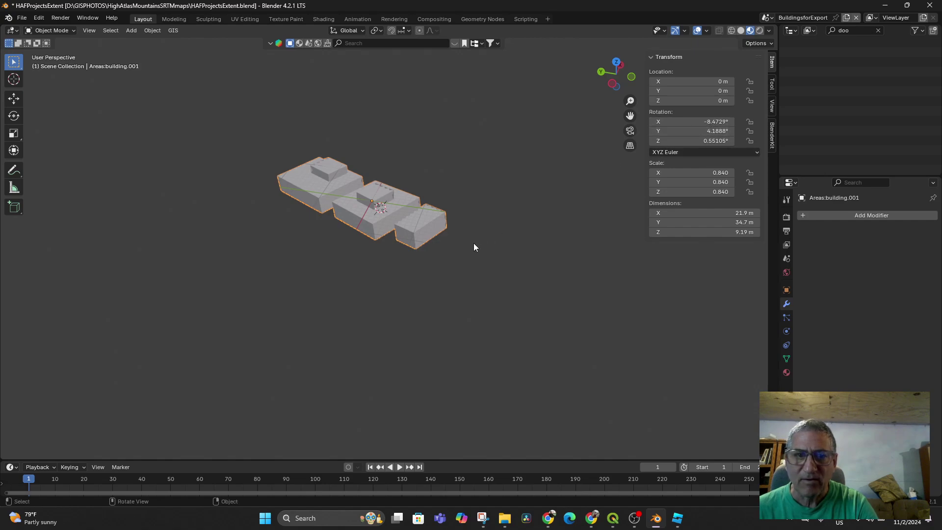
Set the pasted buildings' X, Y and Z rotation to 0°
click(708, 123)
text(0)
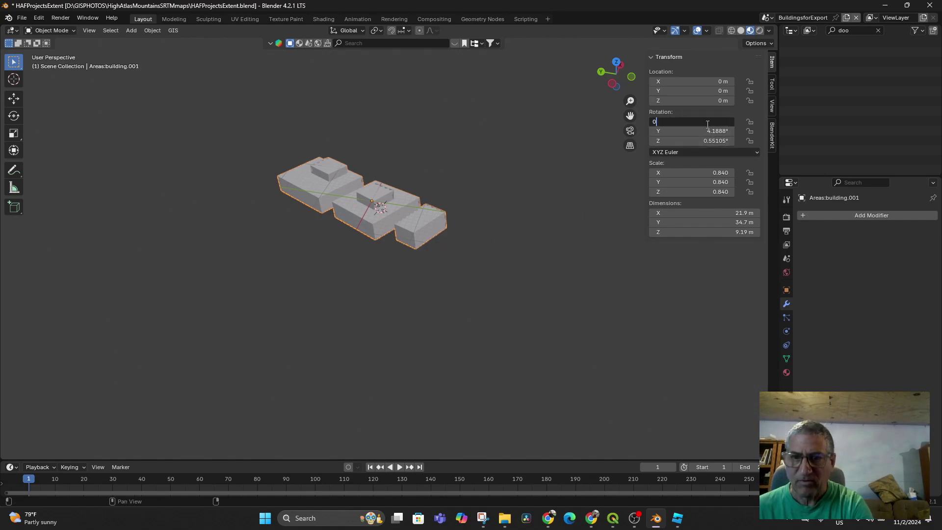
key(Return)
click(706, 131)
text(0)
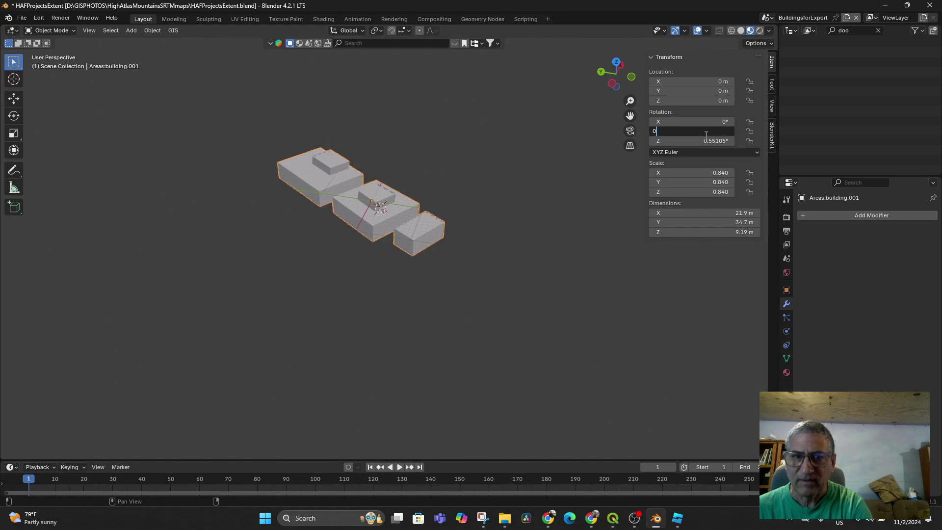
key(Return)
click(701, 141)
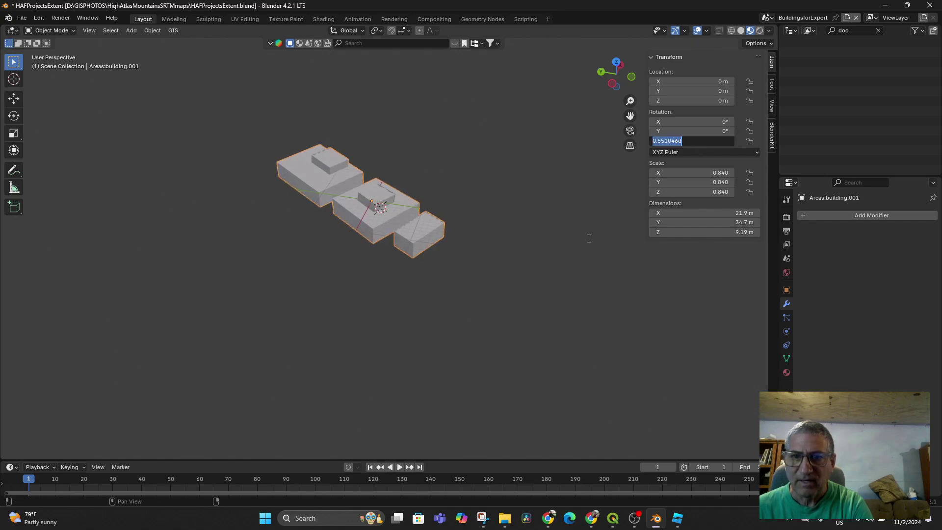
text(0)
key(Return)
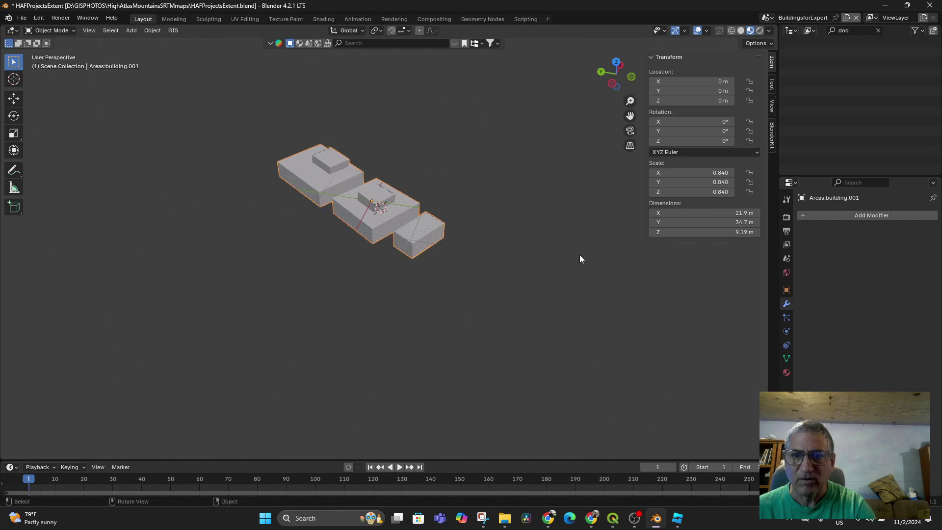
In Edit Mode with wireframe shading, select all vertices of the middle building's door opening and rotate them about 6.4° to straighten it
middle_drag(507, 247, 329, 209)
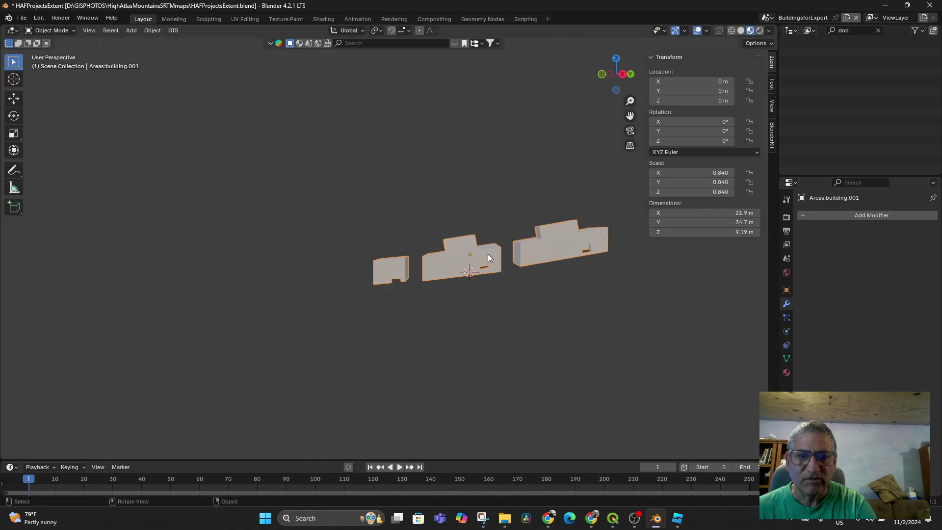
scroll(508, 263, up, 5)
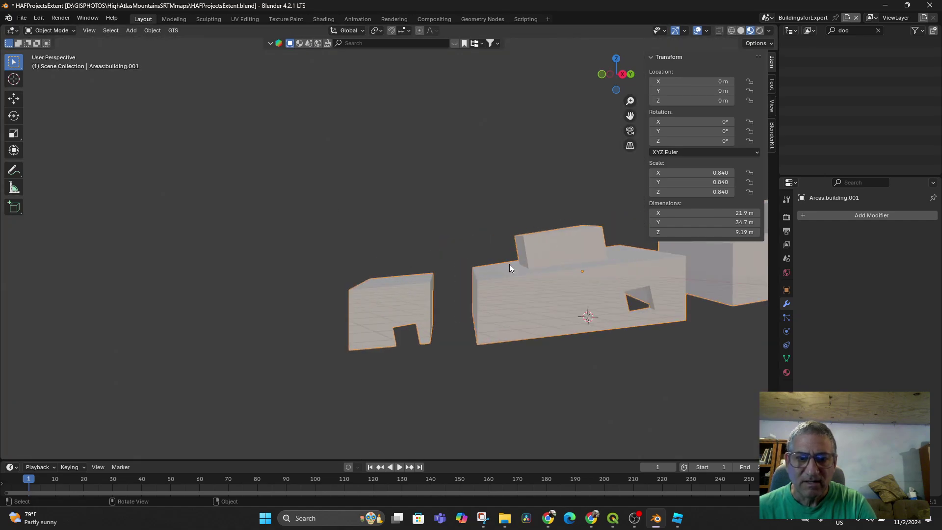
scroll(510, 266, down, 4)
middle_drag(509, 265, 465, 316)
scroll(457, 315, up, 3)
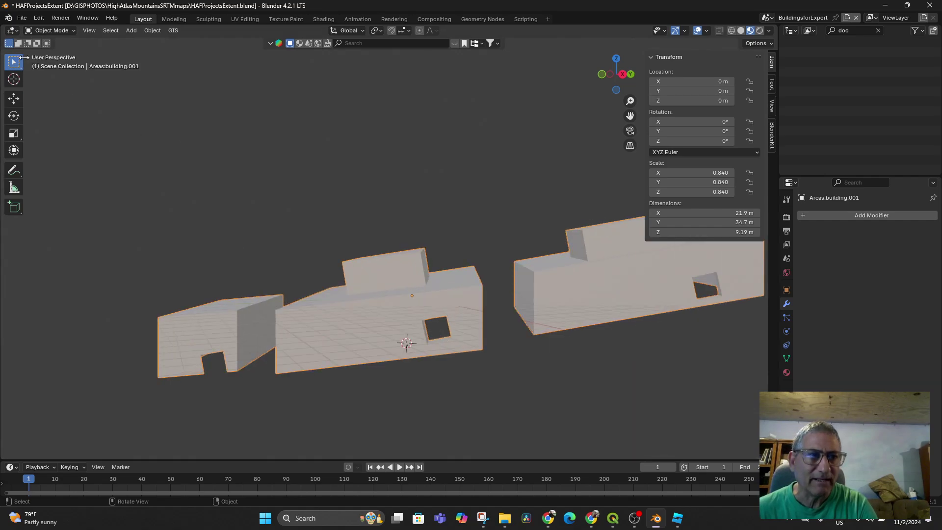
key(Tab)
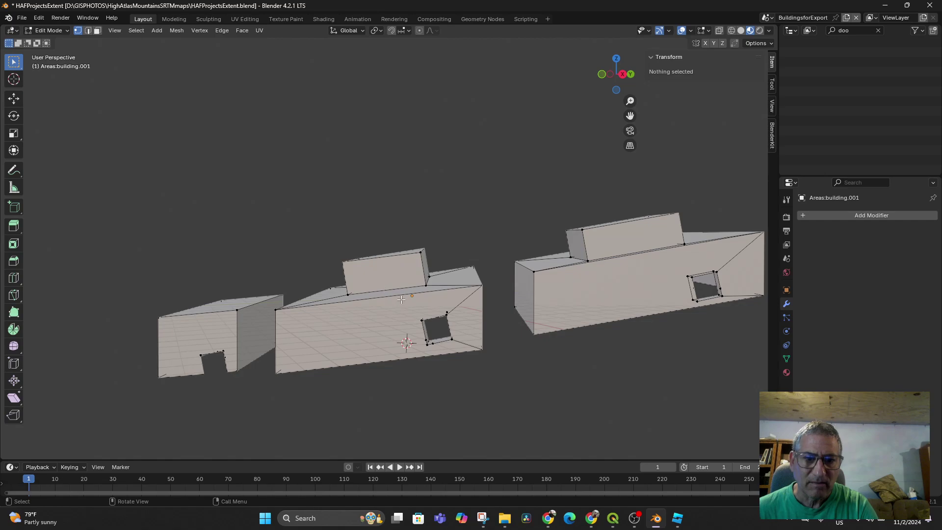
drag(414, 314, 476, 357)
click(731, 31)
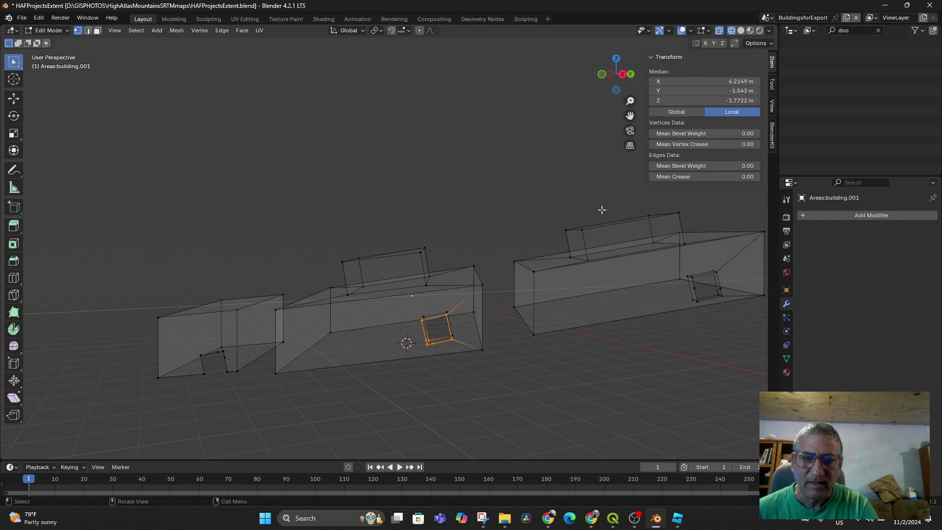
drag(403, 307, 467, 351)
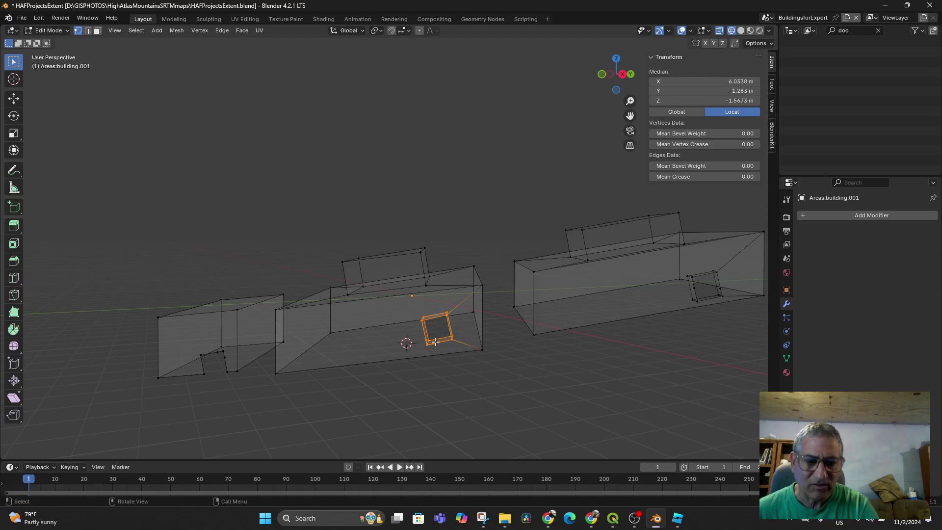
key(r)
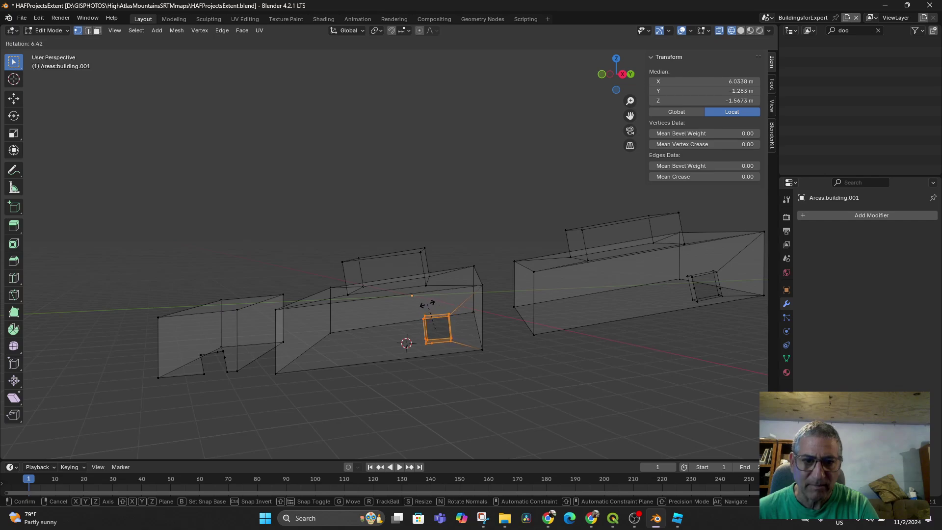
click(426, 305)
Lower the bottom vertices of the middle building's door opening about 0.6 m along Z to meet the wall's base
drag(410, 332, 460, 346)
key(g)
key(z)
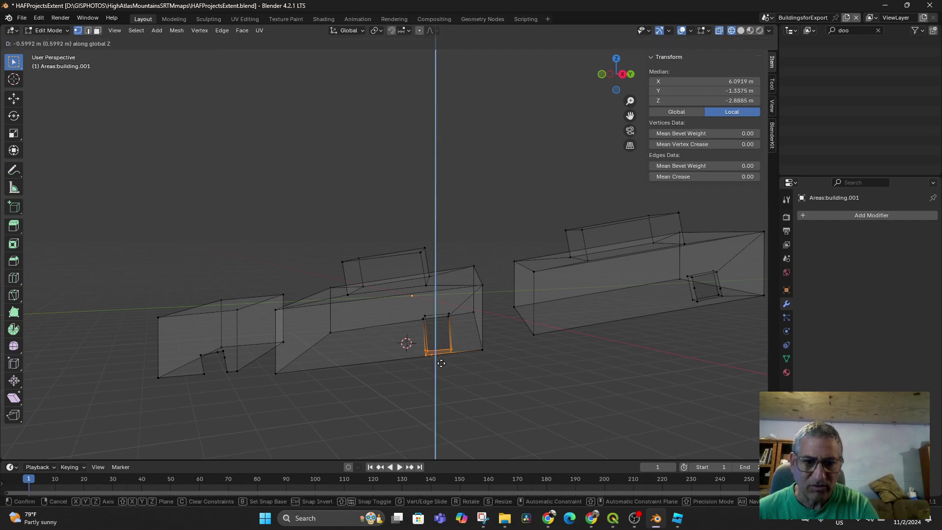
click(441, 363)
Select all vertices of the farthest large building's door opening and rotate them about 5.5° to straighten it
drag(677, 267, 720, 297)
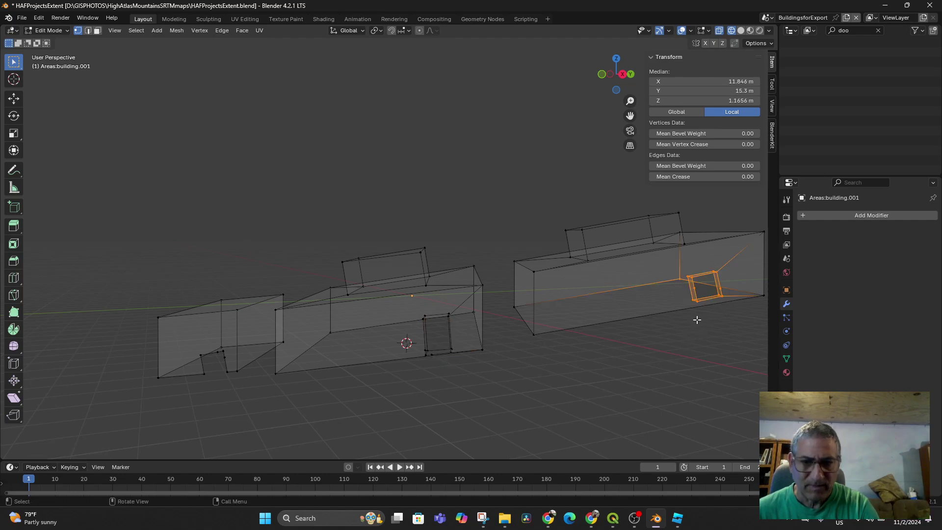
key(r)
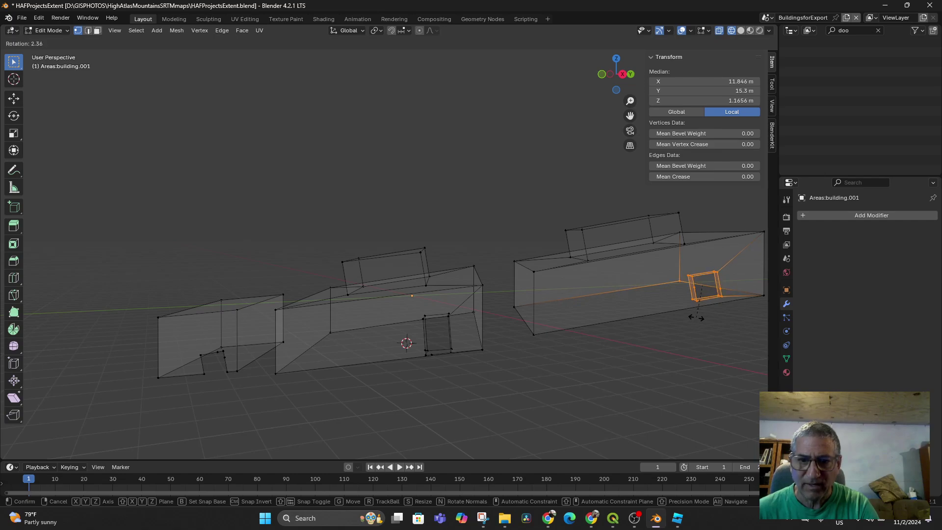
key(Escape)
middle_drag(694, 326, 661, 330)
key(r)
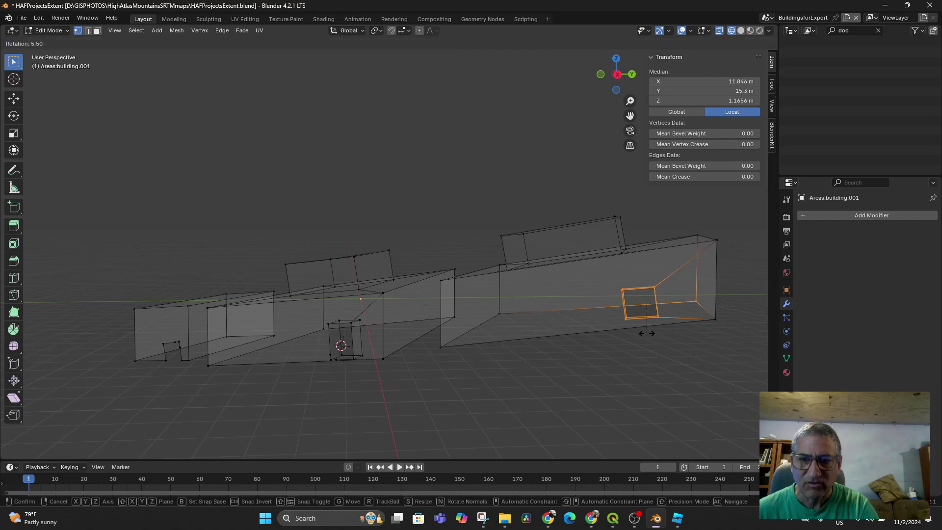
click(645, 330)
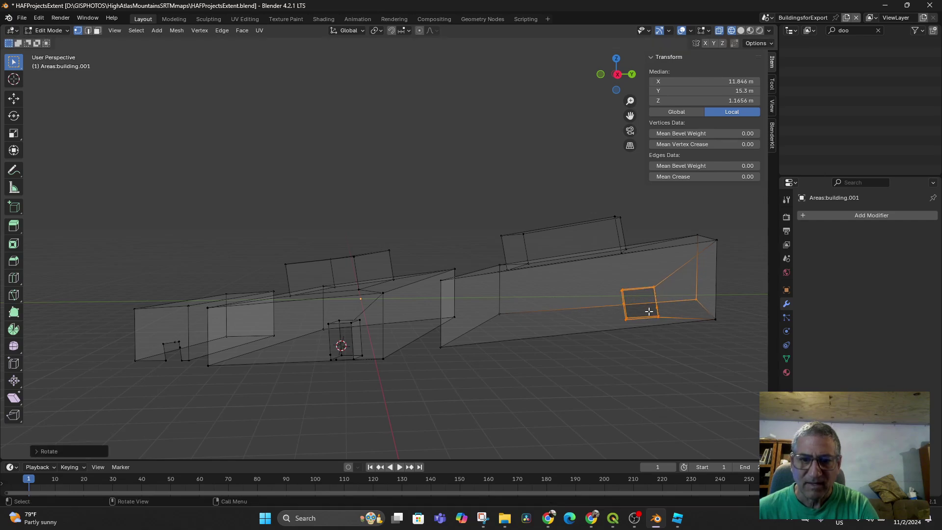
Lower the bottom vertices of the farthest building's door opening along Z to the wall's base, at a median local Z of about 0.33 m
drag(607, 302, 669, 324)
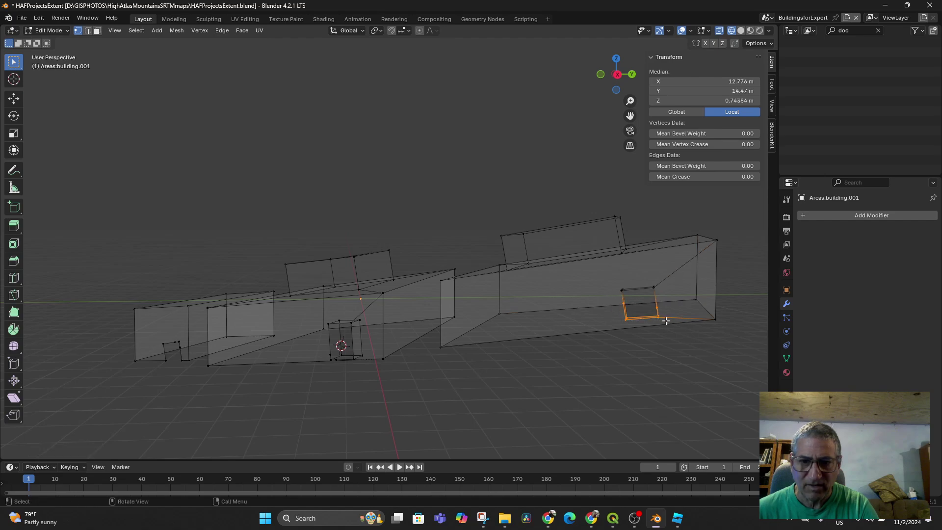
key(g)
key(z)
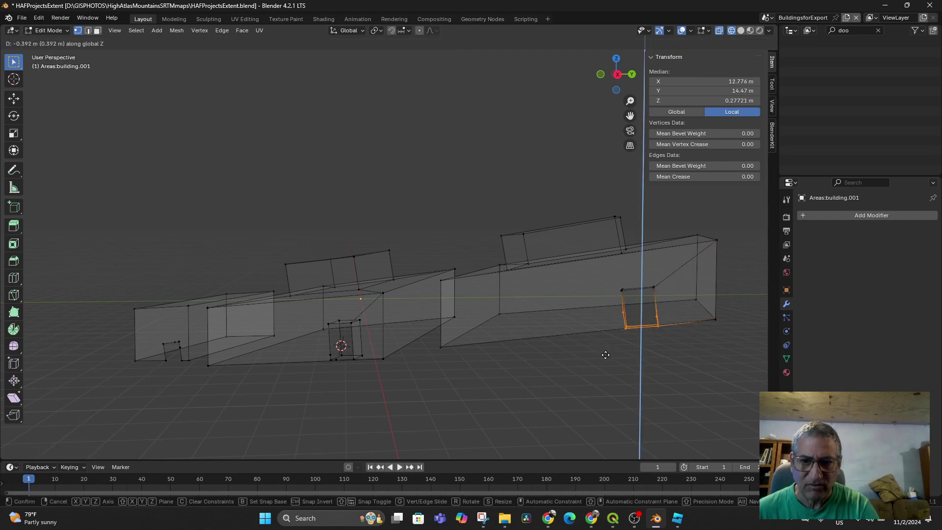
click(606, 354)
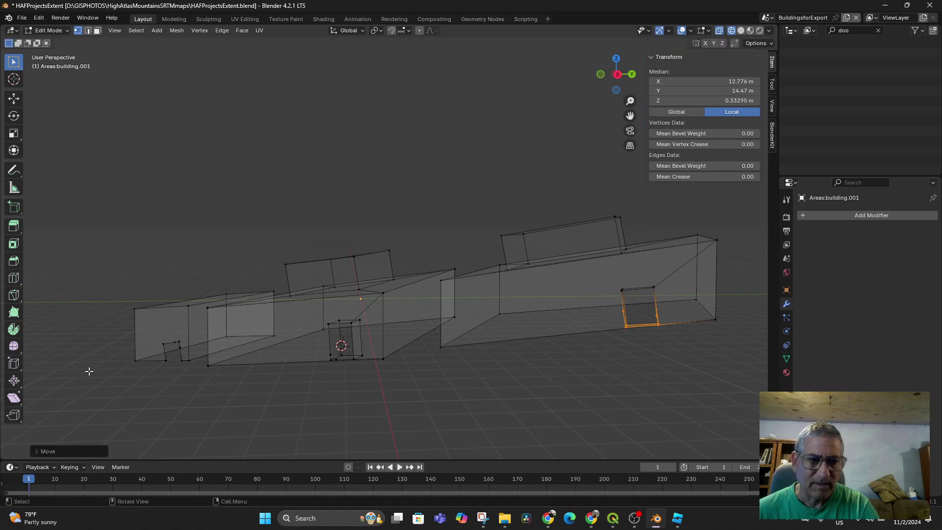
Select the upper vertices of the small building's doorway and rotate them about 7° to level the door head
middle_drag(89, 373, 233, 386)
drag(299, 369, 345, 379)
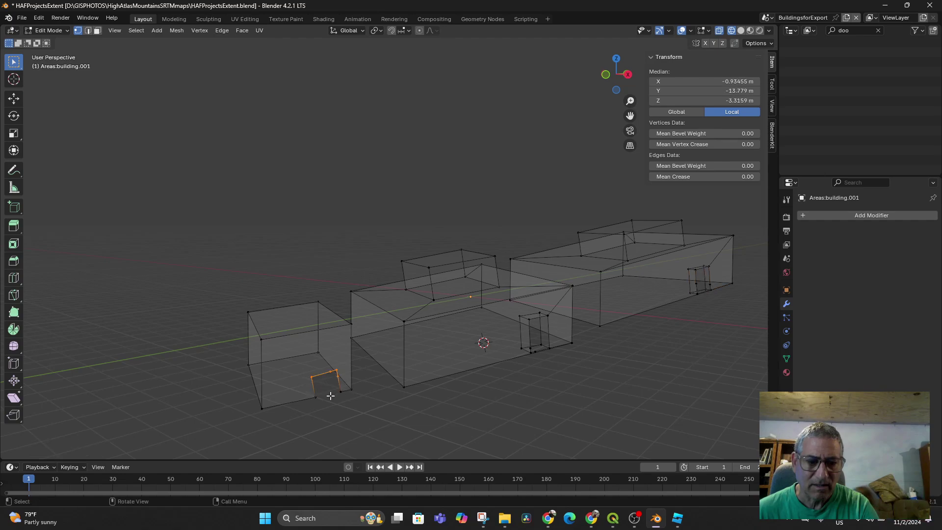
key(r)
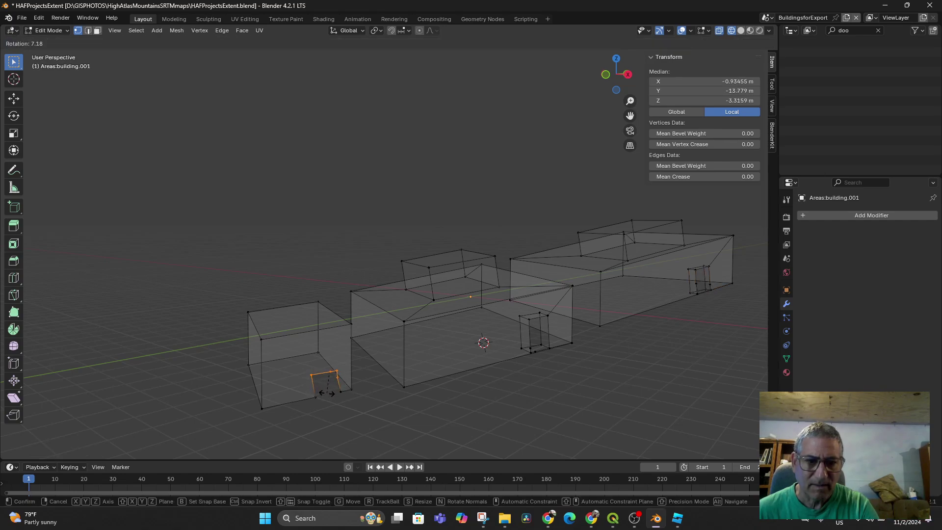
click(334, 391)
Nudge the small building's inner right doorway vertex and its upper-left doorway corner slightly to even out the opening
click(337, 378)
key(r)
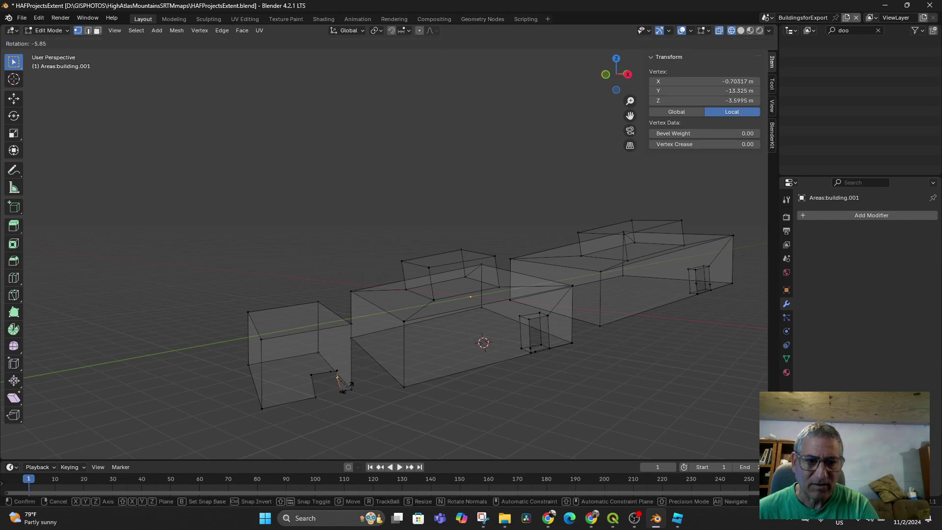
right_click(350, 388)
key(g)
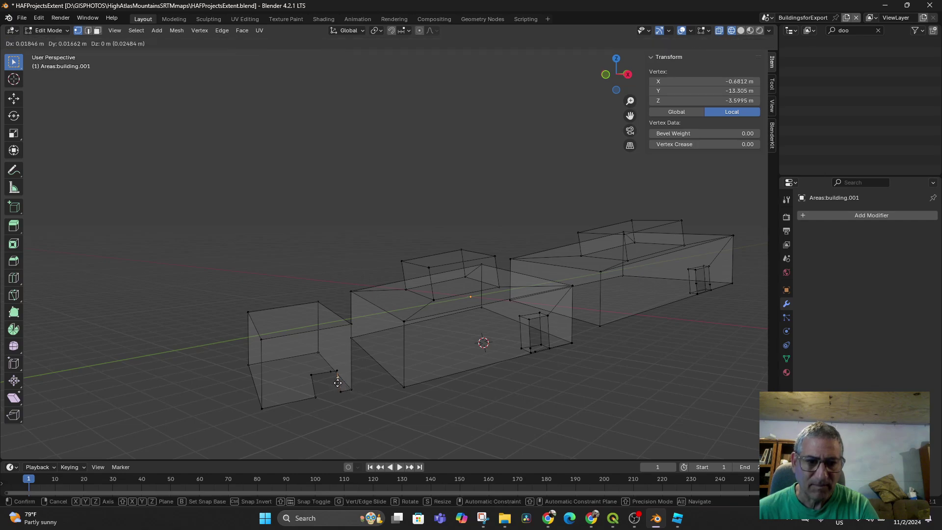
click(338, 382)
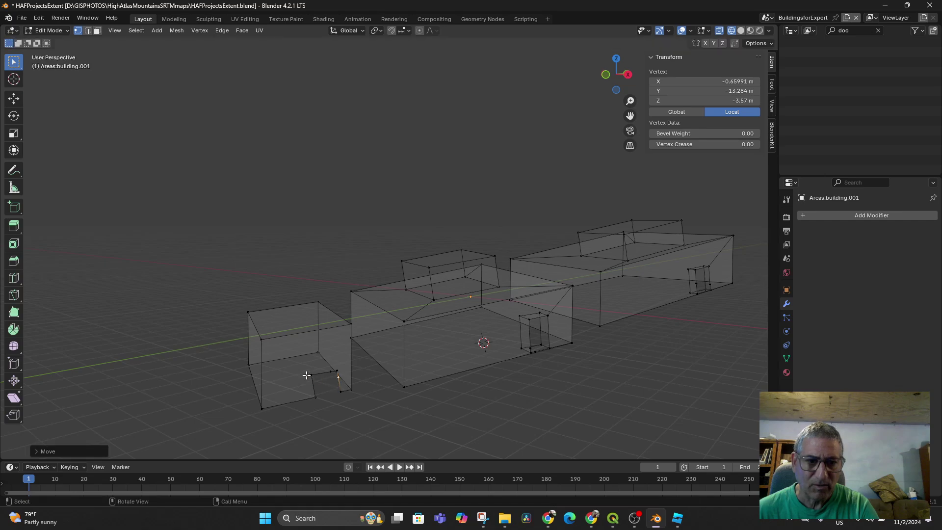
click(310, 376)
key(g)
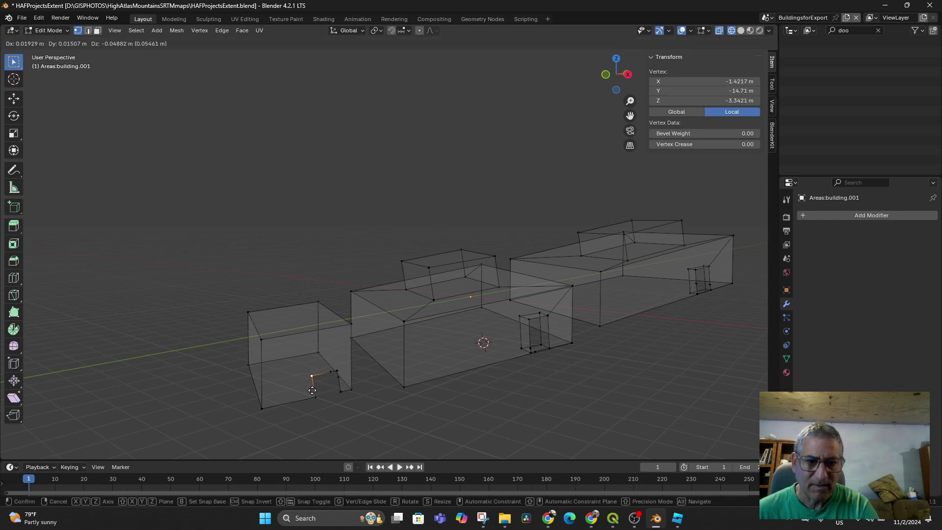
click(313, 389)
Return to Object Mode and display the buildings with solid shading to check the doorways
middle_drag(438, 429, 400, 433)
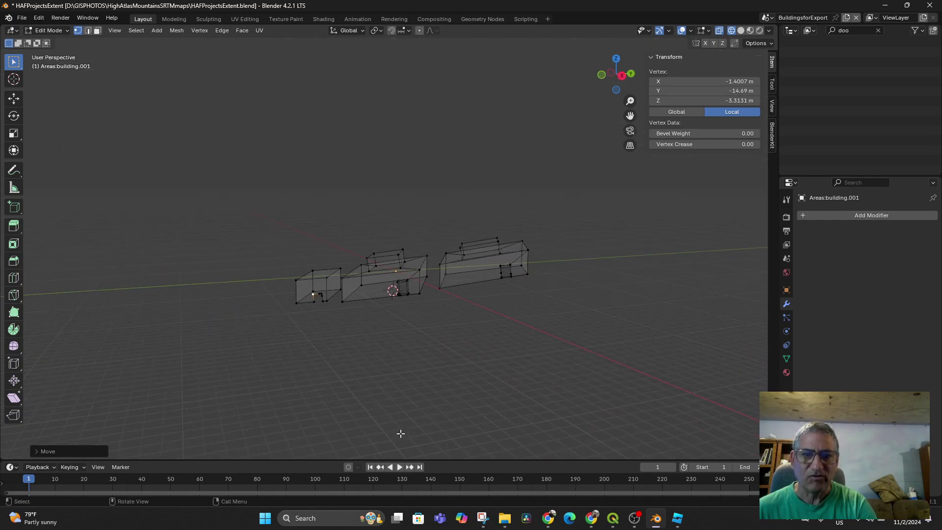
scroll(403, 429, up, 2)
key(Tab)
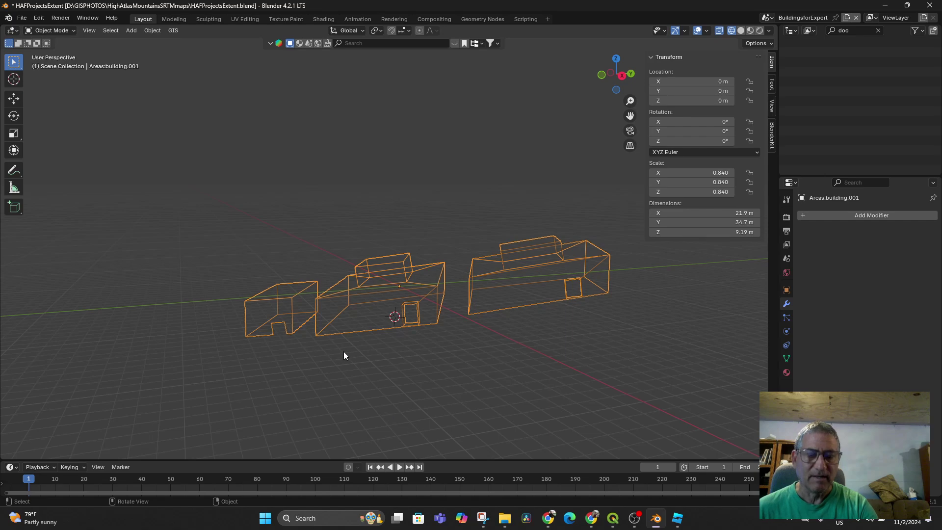
click(741, 31)
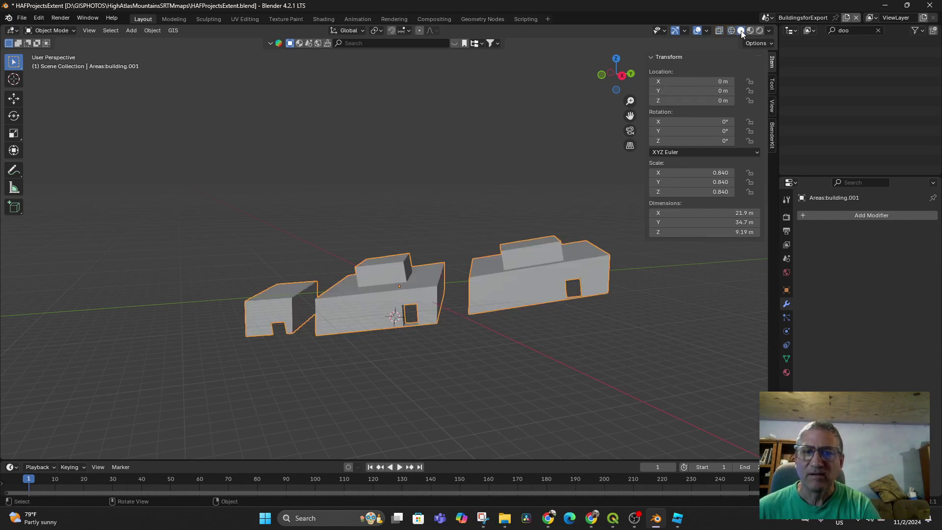
middle_drag(559, 264, 445, 330)
scroll(446, 314, down, 3)
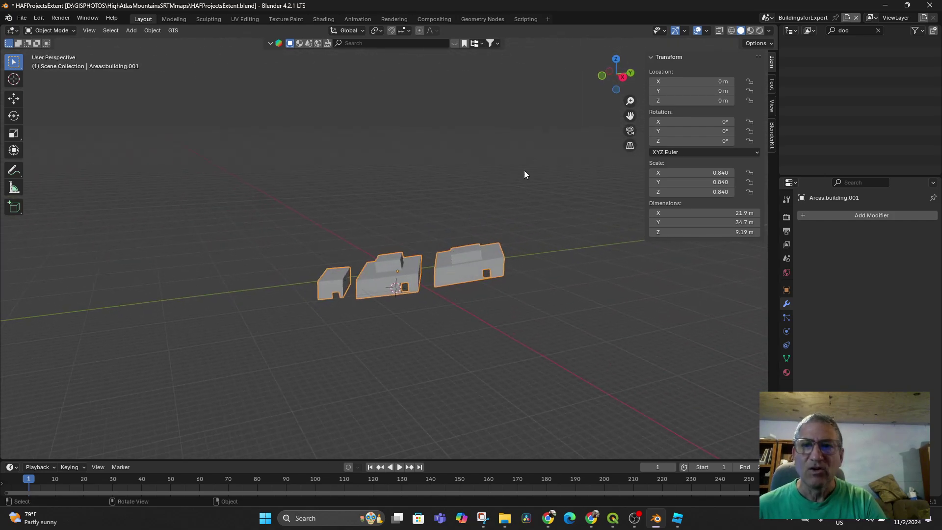
Export the selected buildings as MainbuildingsfromOSM.fbx to the ShapeFile Exports folder, keeping Selected Objects only and a scale of 0.01
click(22, 17)
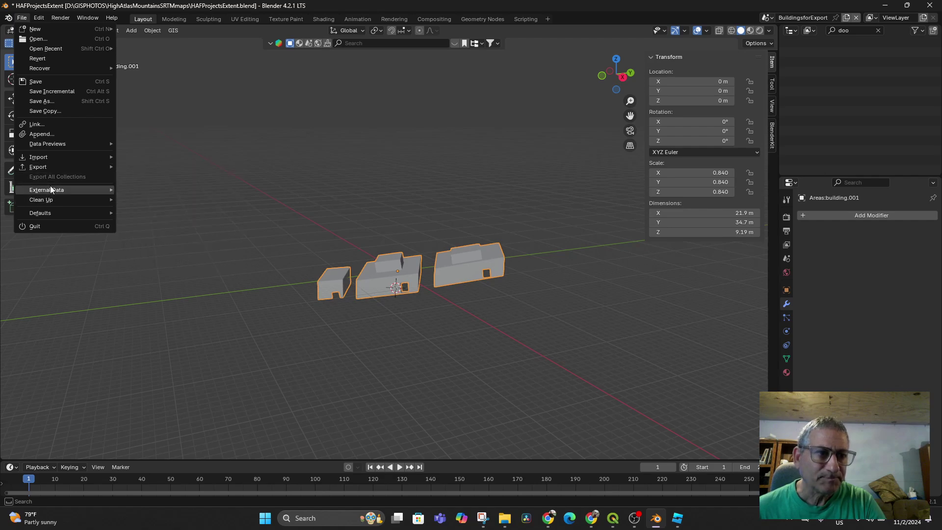
mouse_move(42, 163)
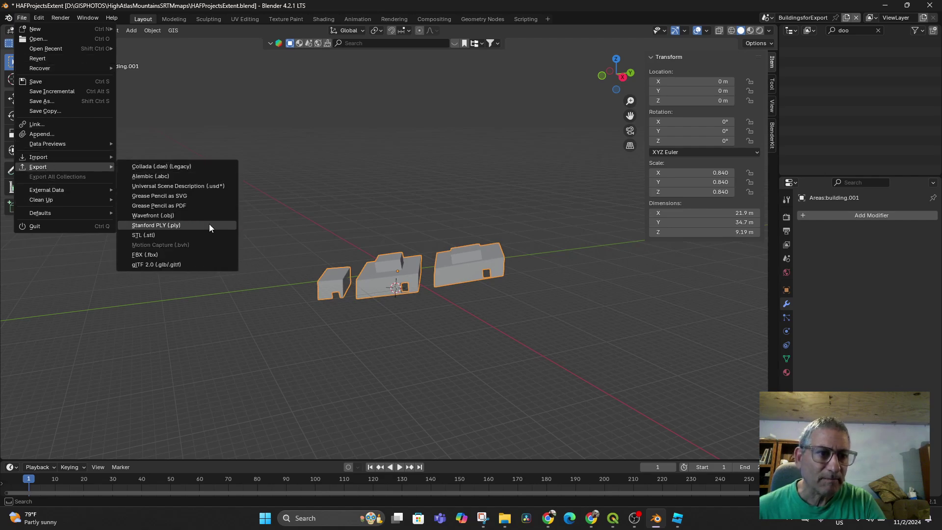
click(157, 252)
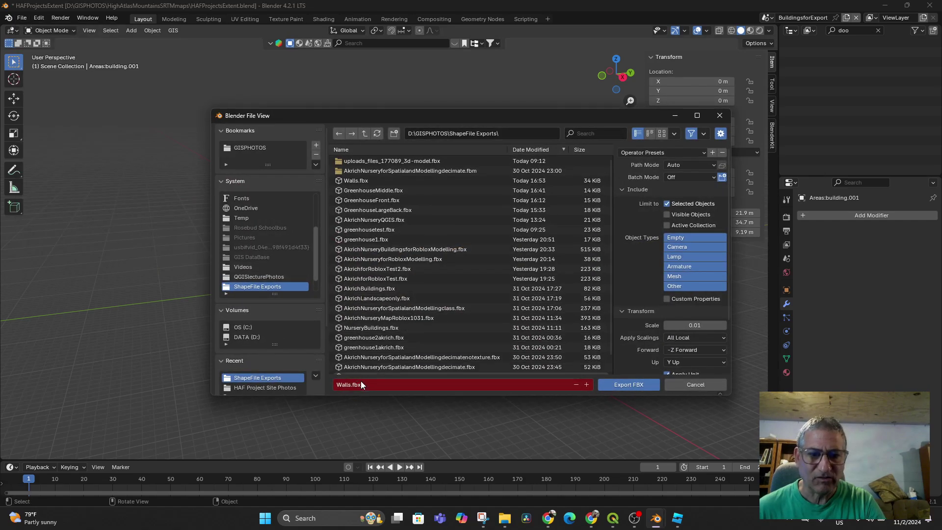
text(Mainbui)
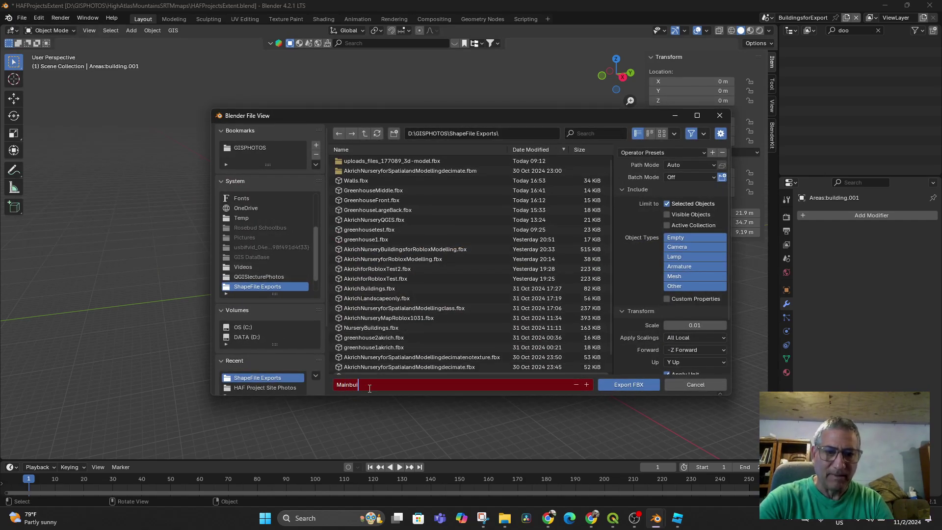
text(ldingsfromOSM)
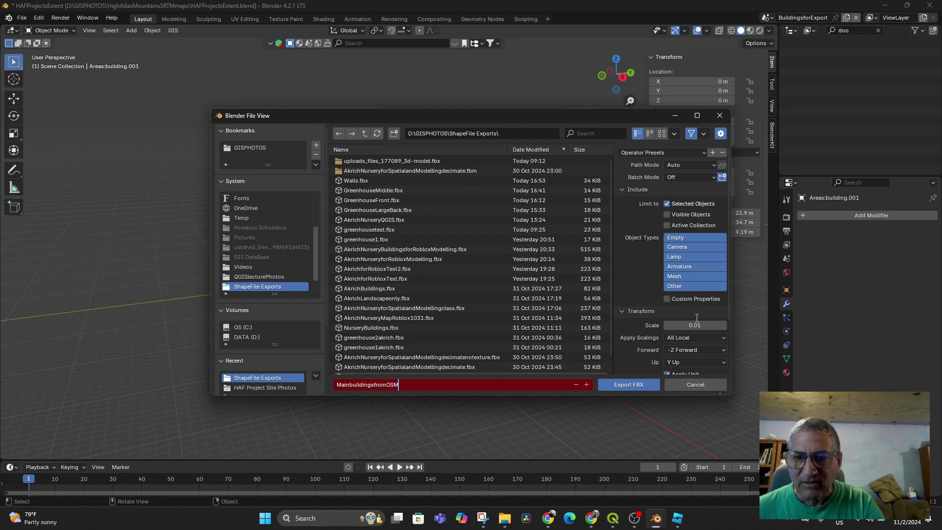
key(Return)
scroll(653, 316, down, 3)
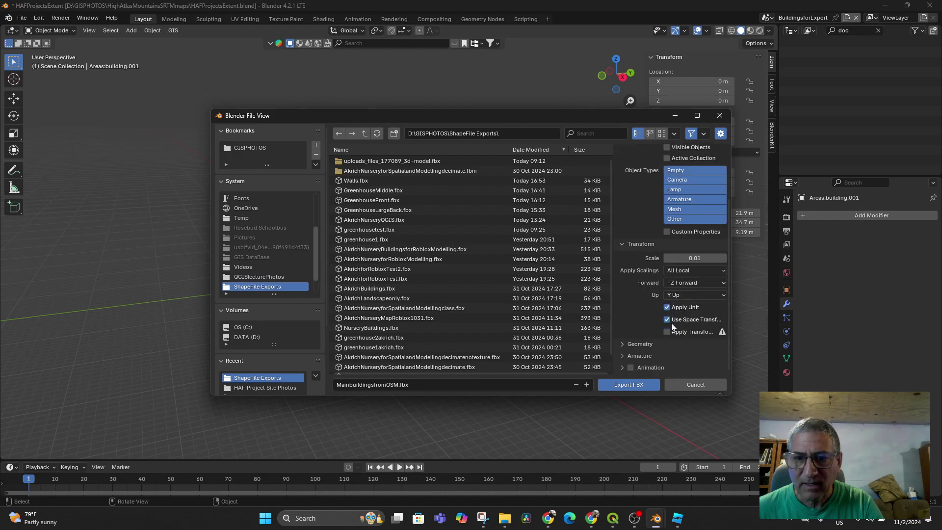
click(626, 379)
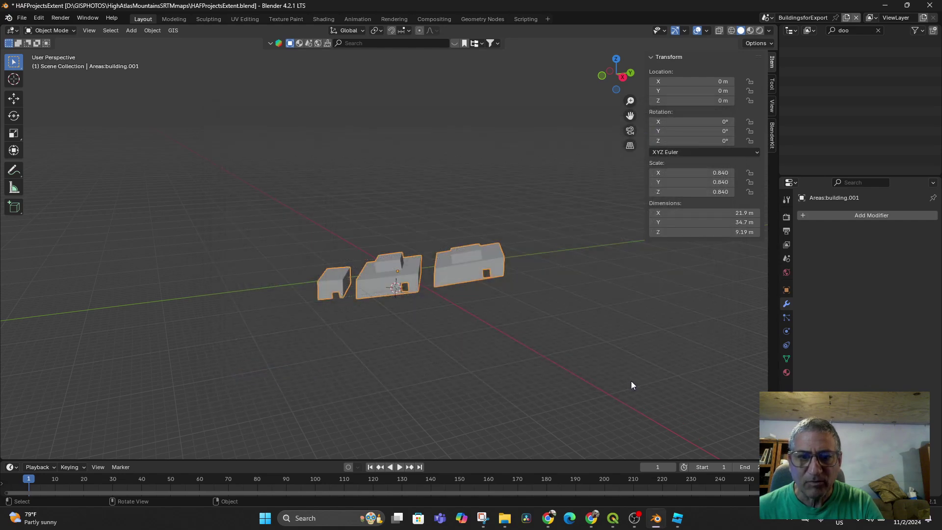
Switch to Roblox Studio and delete the large block part standing beside the perimeter wall
click(678, 519)
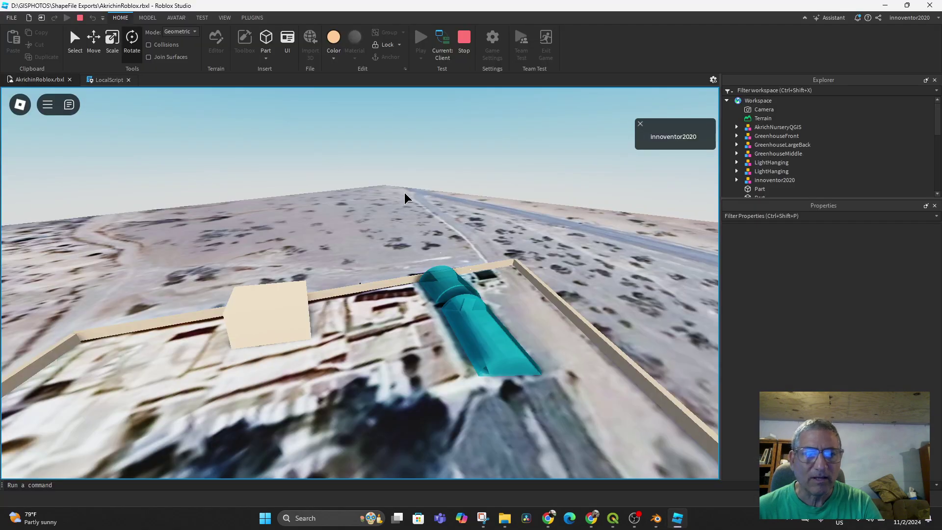
click(253, 309)
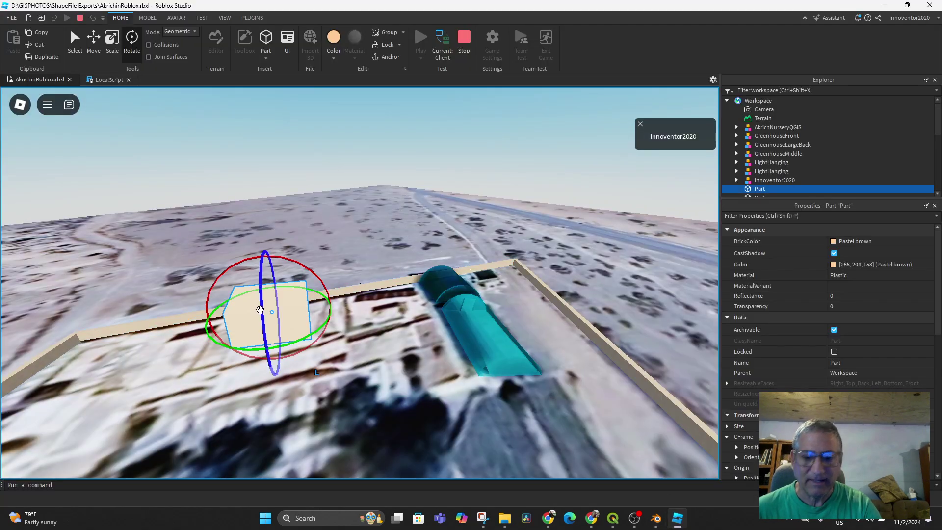
key(Delete)
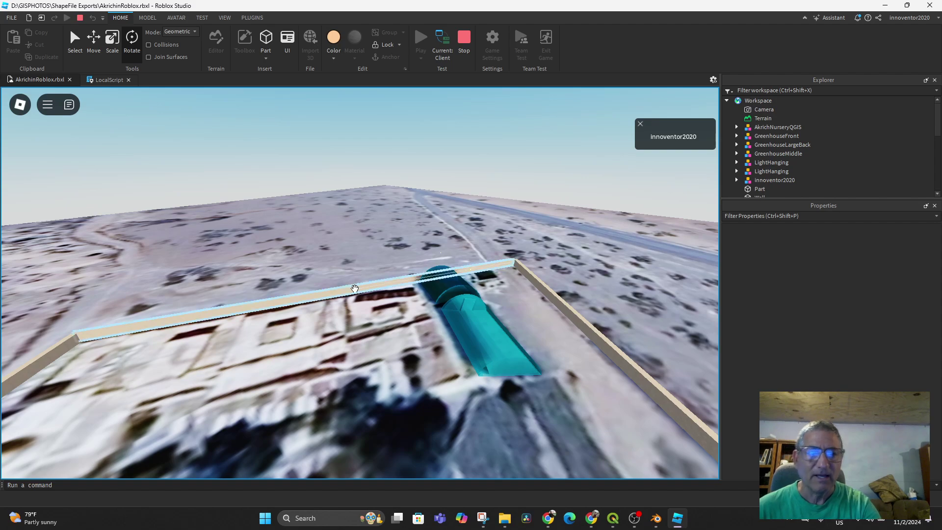
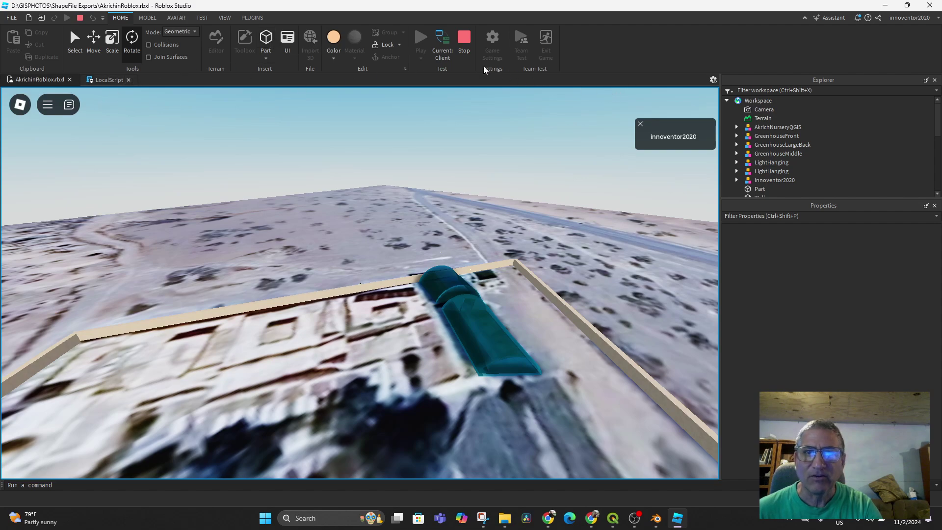
Stop the play test and load MainbuildingsfromOSM.fbx from the ShapeFile Exports folder for 3D import
click(463, 39)
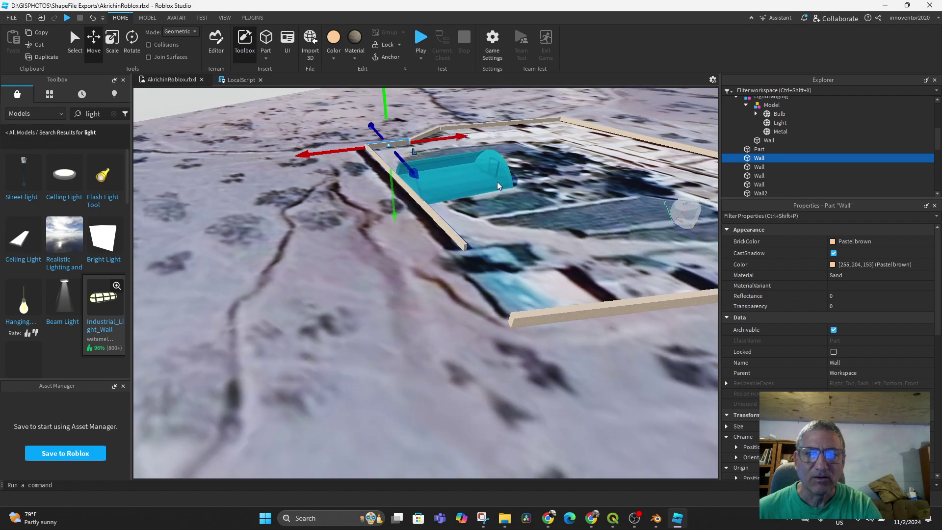
middle_drag(454, 214, 287, 264)
middle_drag(382, 232, 339, 244)
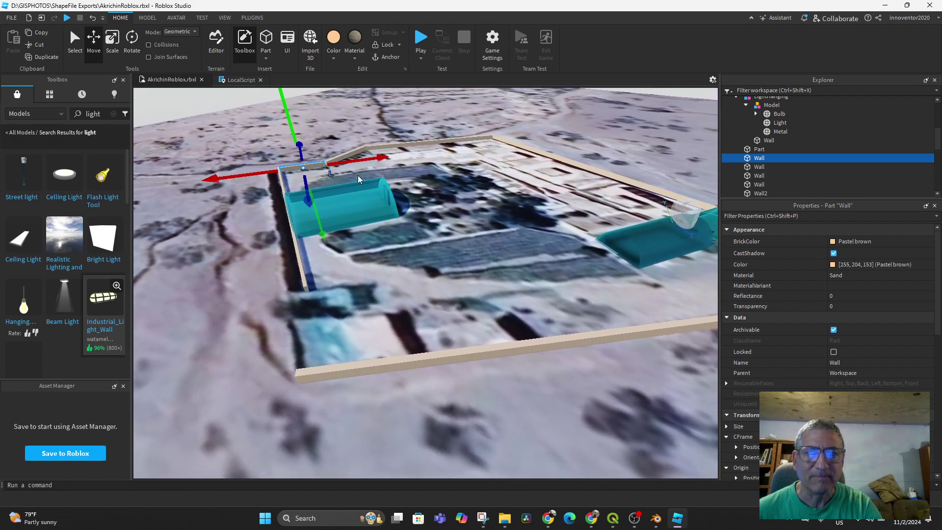
click(311, 40)
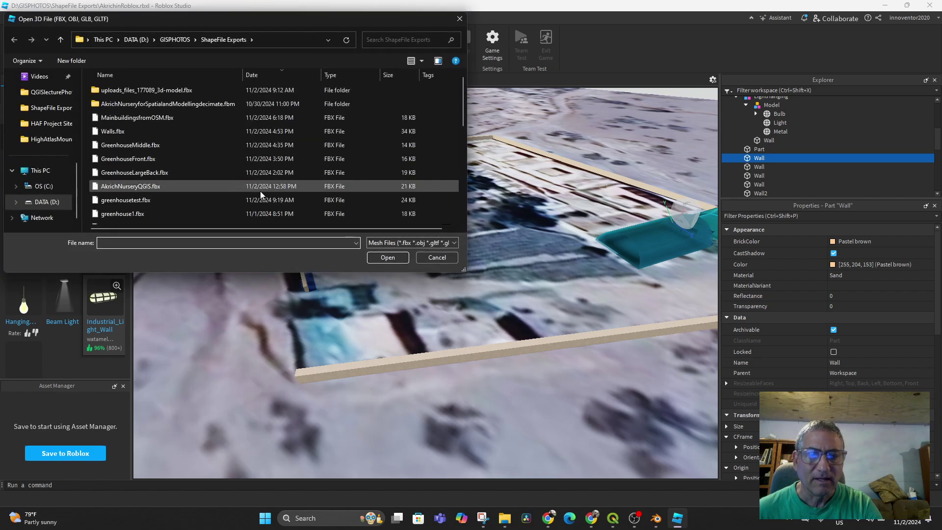
click(149, 119)
click(388, 258)
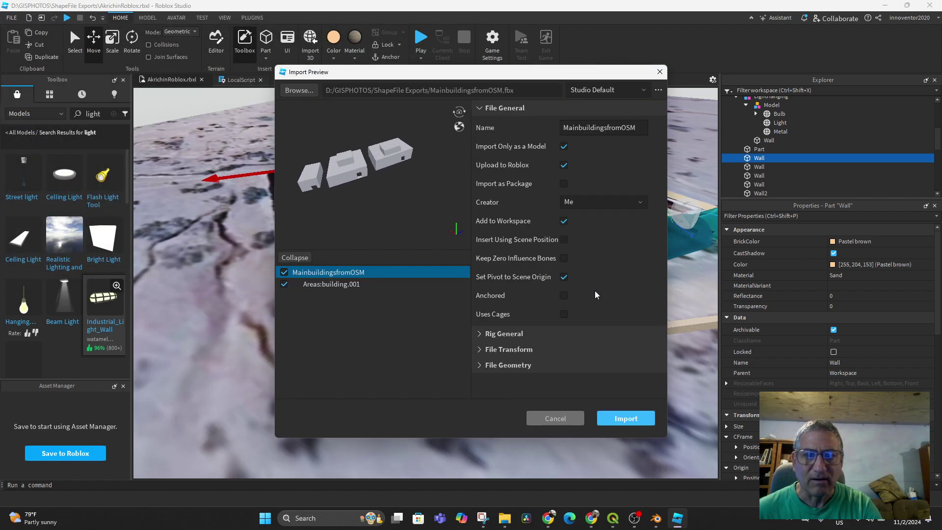
Import MainbuildingsfromOSM into the workspace with its Areas:building.001 mesh made double-sided
click(303, 285)
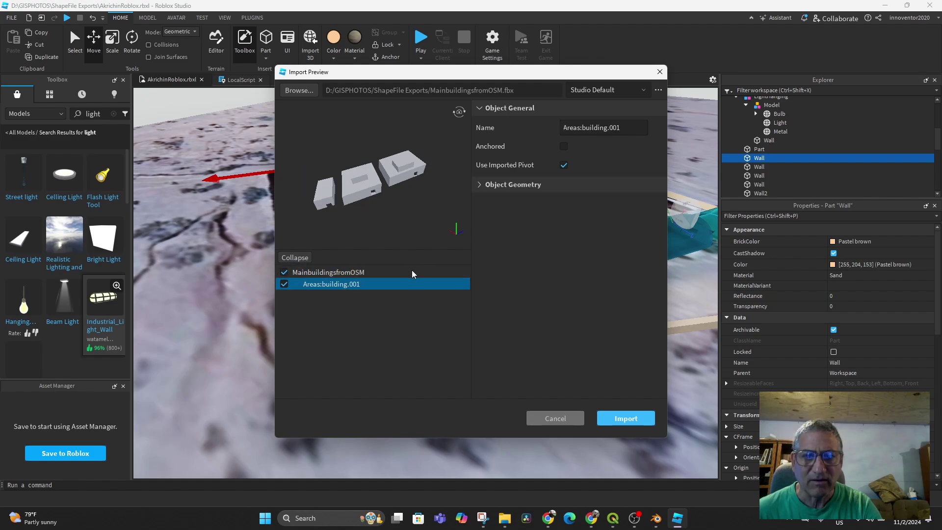
click(480, 185)
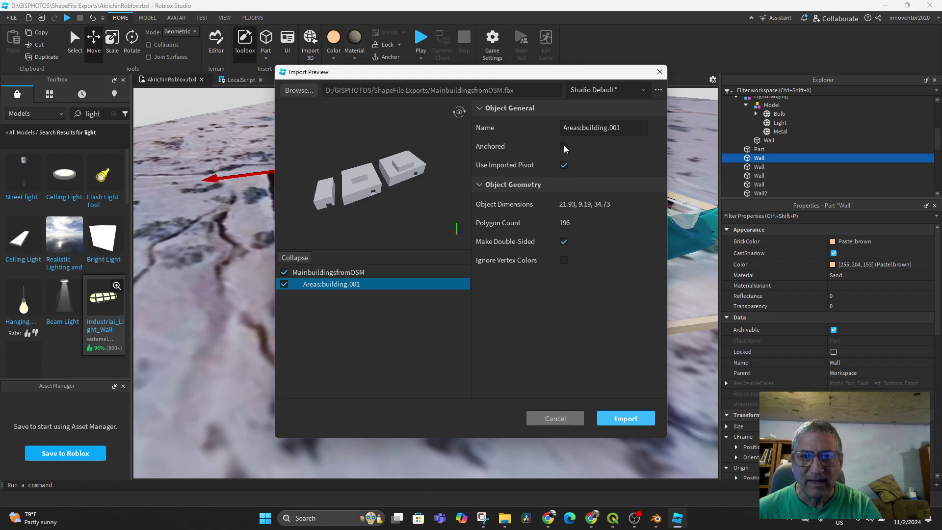
click(625, 418)
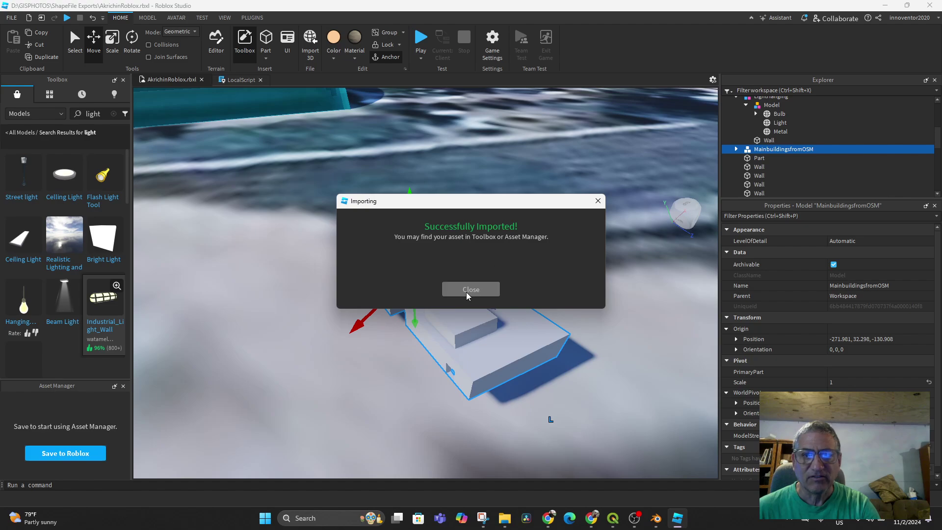
click(471, 289)
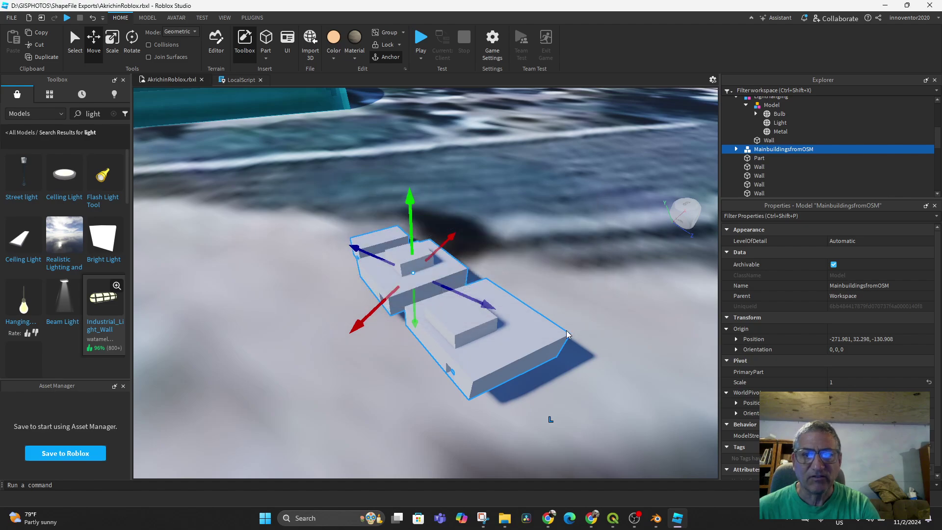
Move the imported buildings model about 351.6 studs along the X axis onto the pale building plots inside the perimeter wall
scroll(552, 335, down, 5)
middle_drag(555, 366, 392, 354)
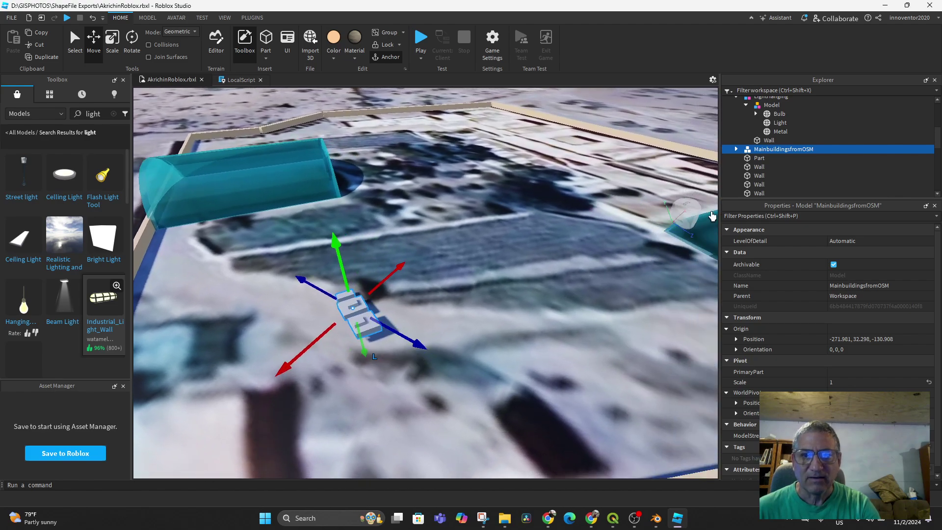
click(680, 211)
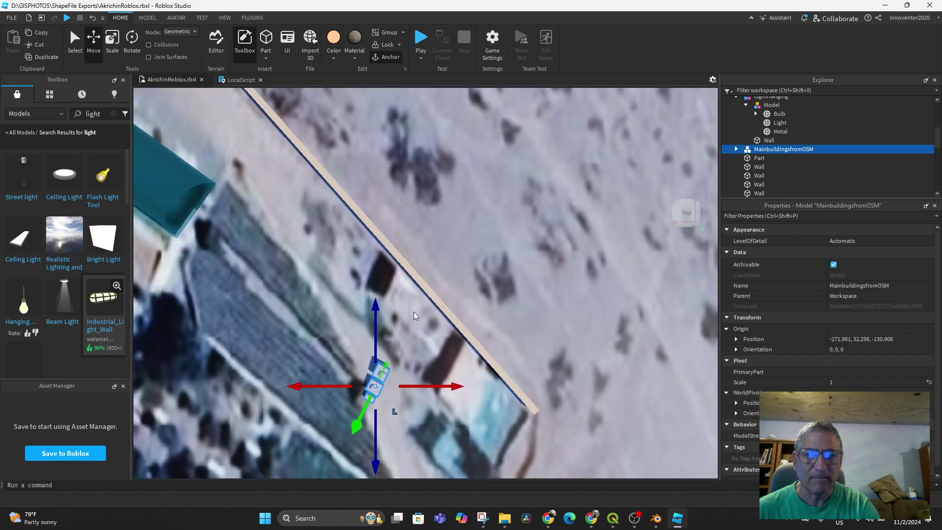
scroll(411, 313, down, 2)
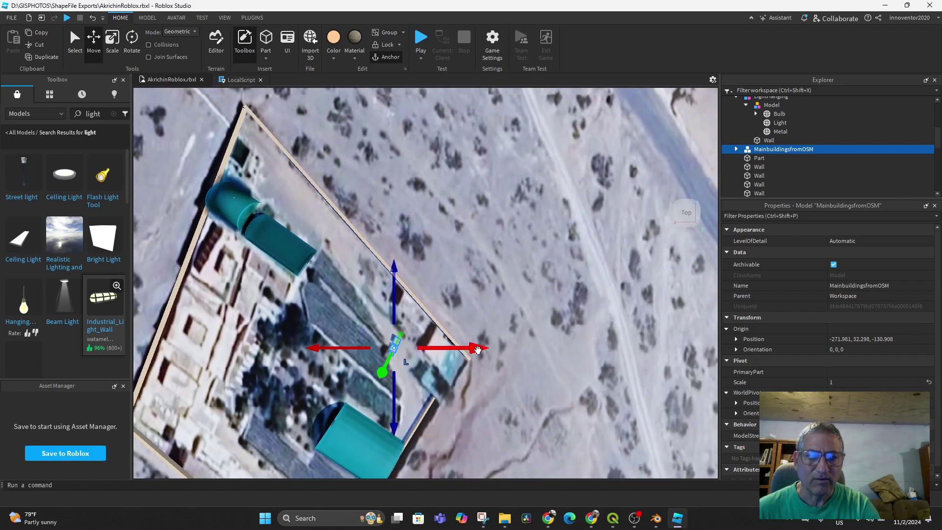
drag(443, 349, 276, 342)
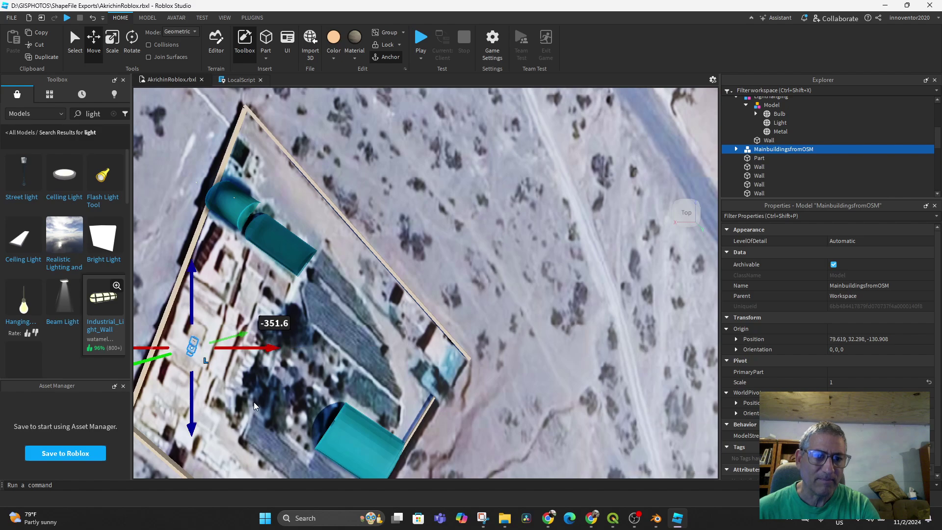
right_drag(412, 338, 395, 299)
middle_drag(395, 299, 468, 227)
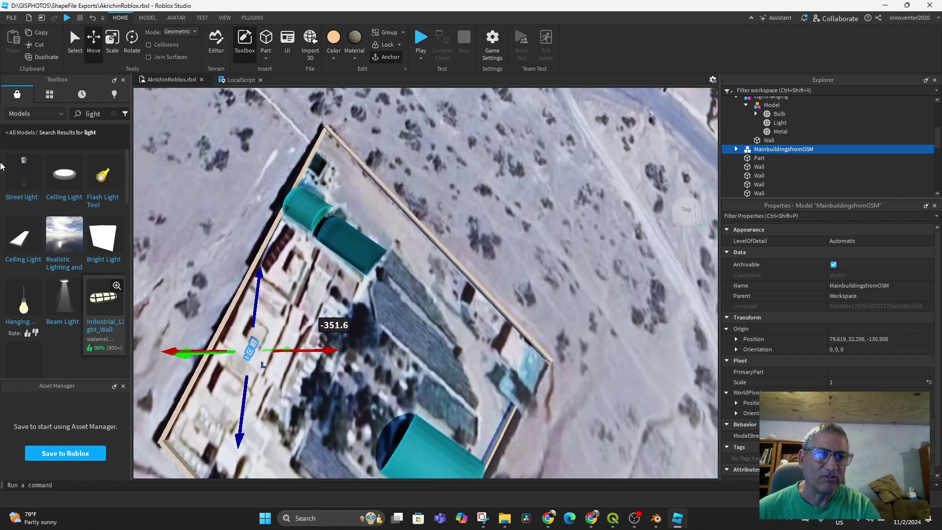
Enlarge the buildings model from both lengthwise ends until it spans the building plots beside the perimeter wall
click(116, 43)
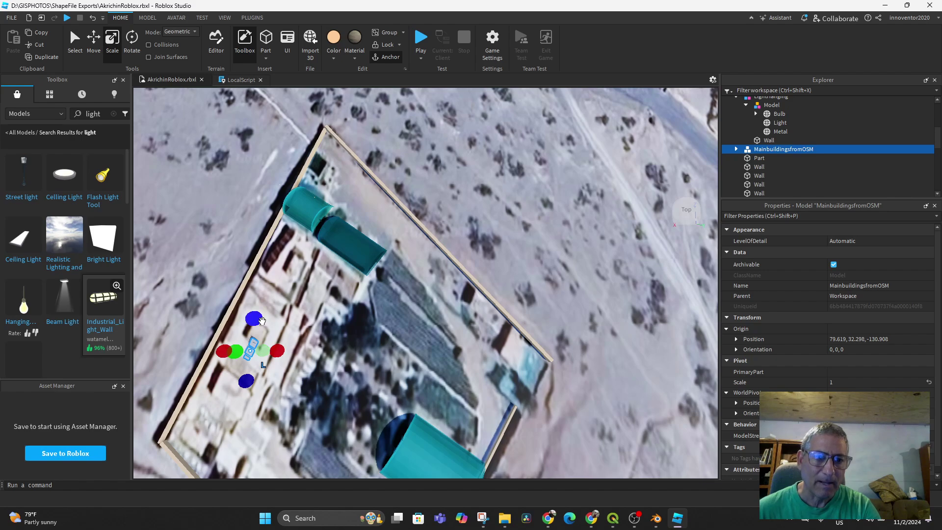
click(273, 295)
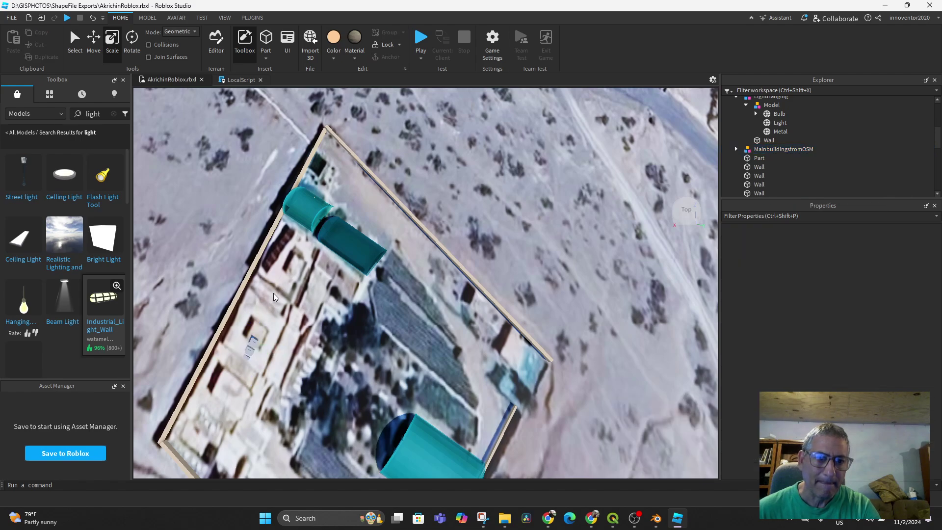
click(249, 343)
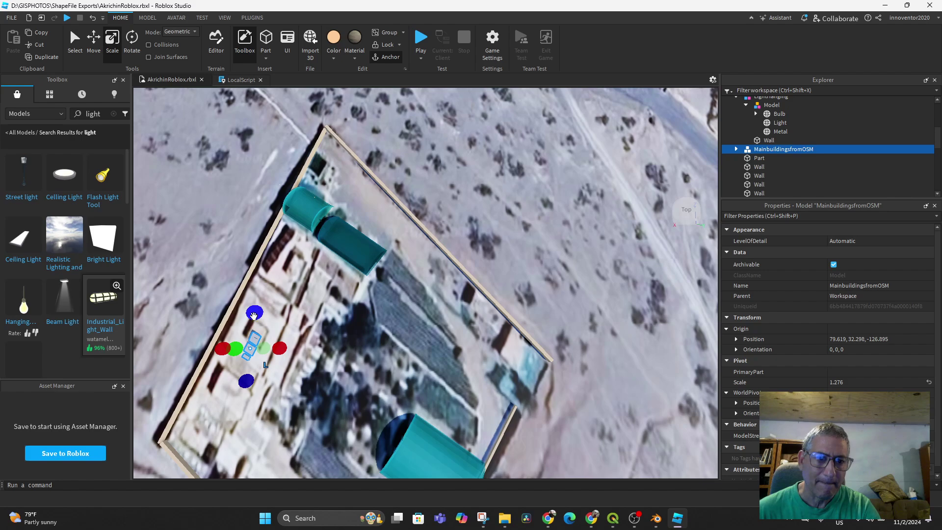
drag(254, 314, 262, 254)
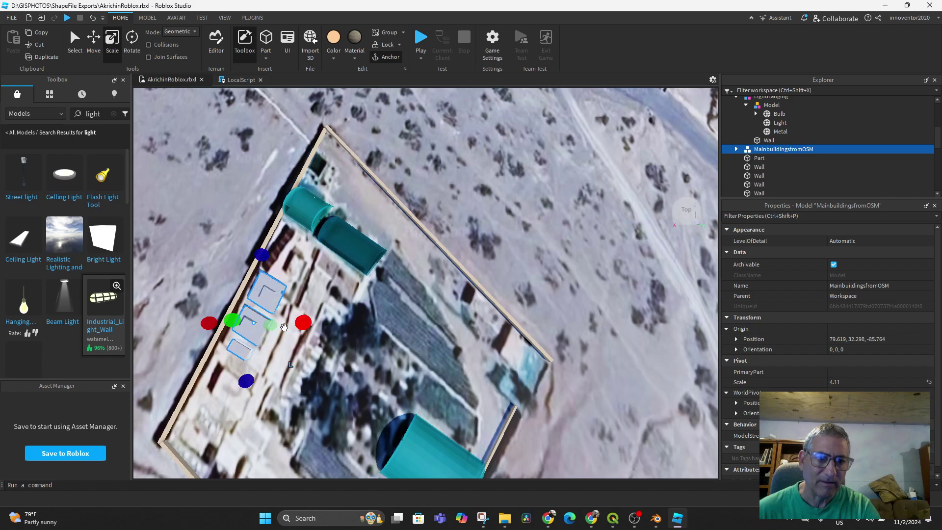
drag(244, 383, 240, 427)
click(201, 450)
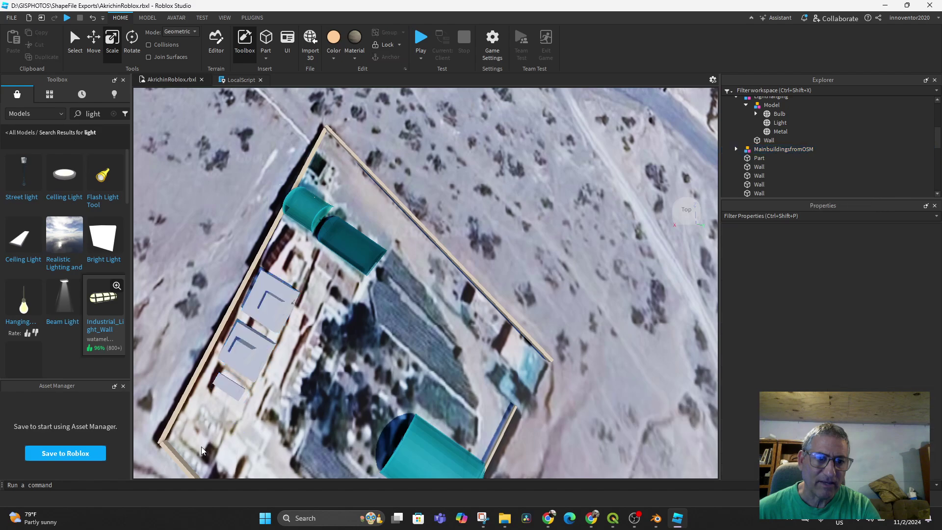
Move the enlarged buildings model along the perimeter wall until it sits next to the teal greenhouses
click(94, 38)
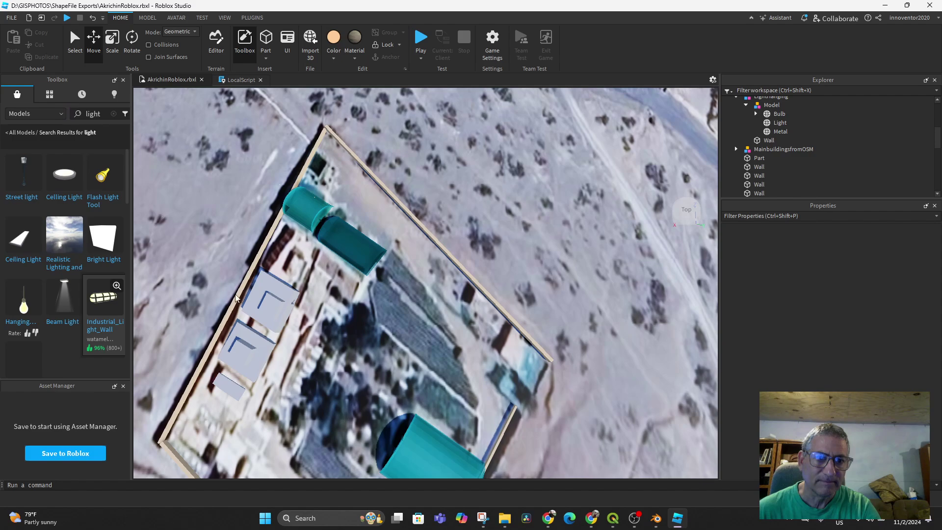
click(274, 319)
drag(260, 268, 270, 298)
click(297, 333)
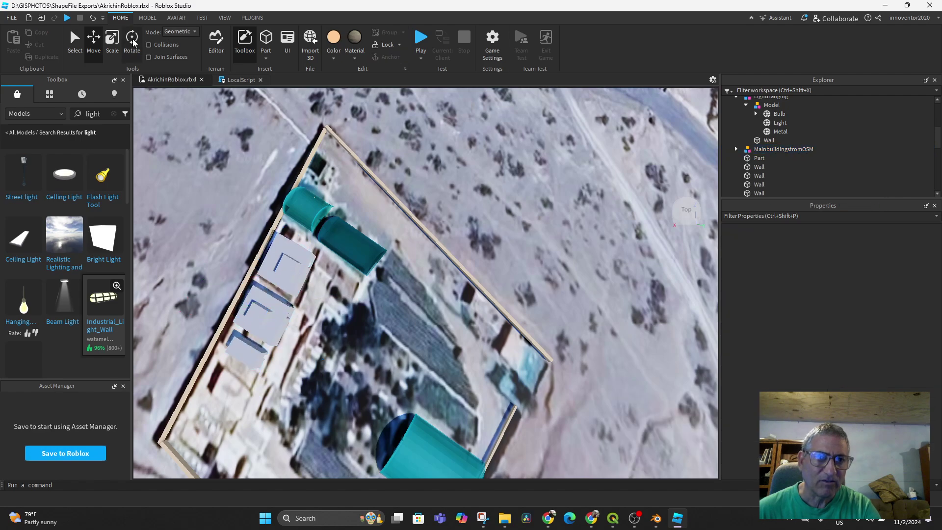
Scale the buildings model up to about 6.74 to match the building footprints on the ground image
click(115, 43)
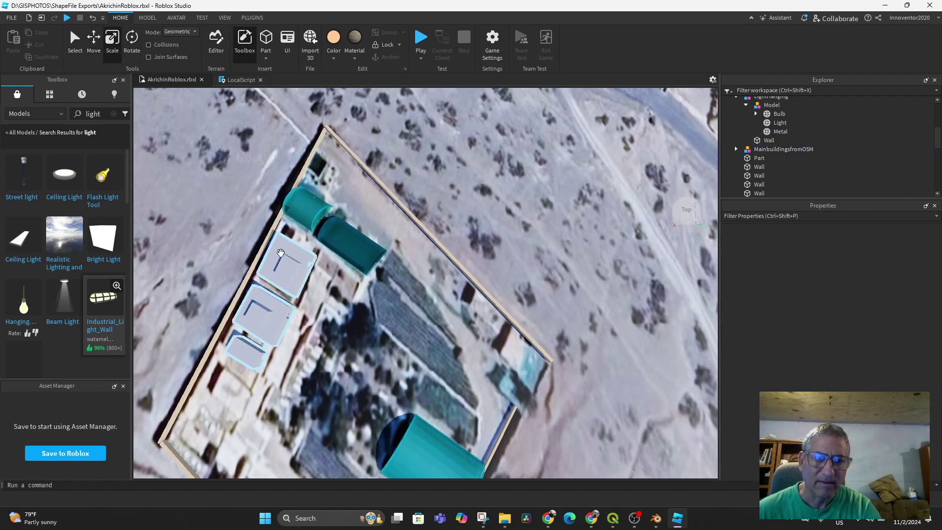
click(284, 262)
drag(332, 310, 342, 310)
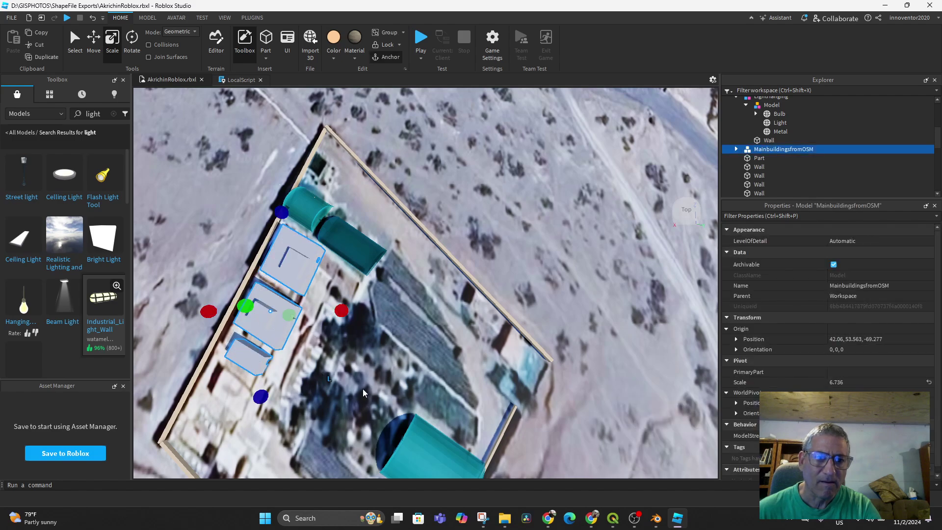
right_drag(364, 389, 358, 409)
click(396, 391)
middle_drag(358, 410, 483, 363)
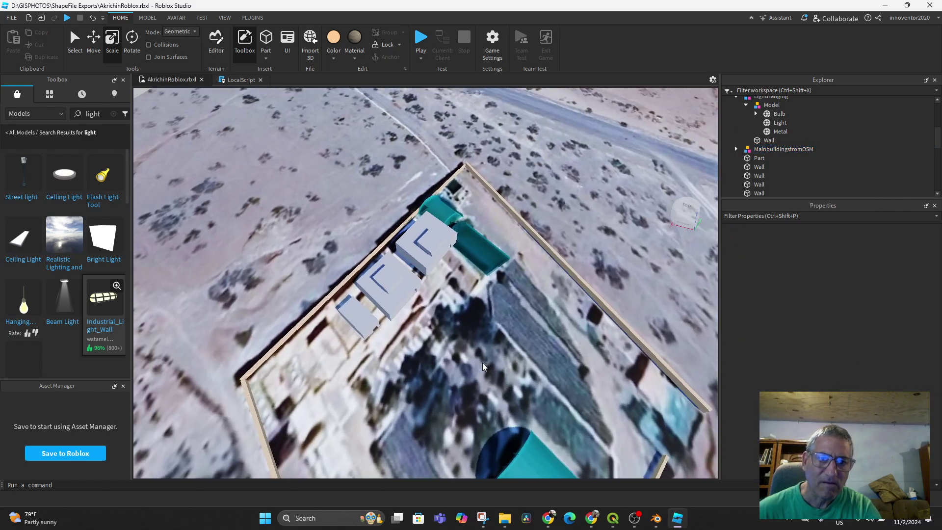
Extend the buildings model toward the perimeter wall, bringing its scale to about 7.28
click(429, 244)
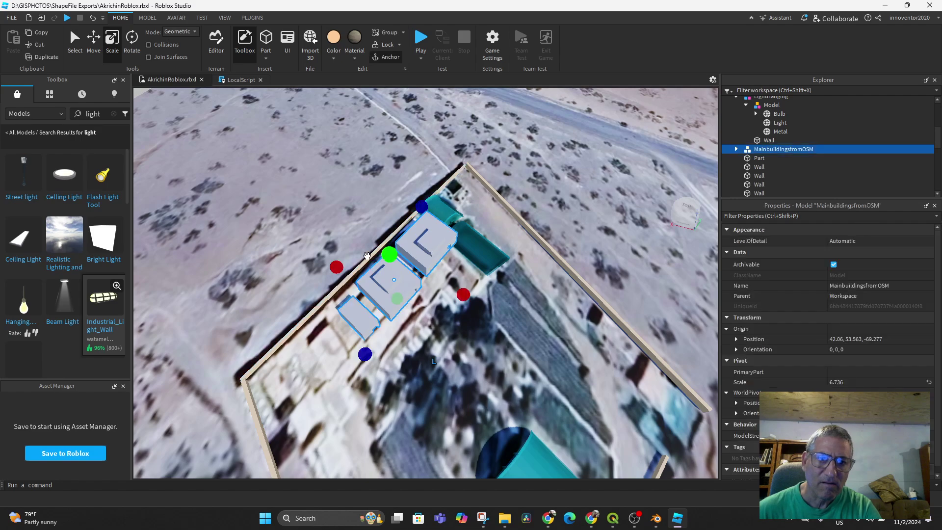
drag(339, 265, 330, 265)
right_drag(387, 311, 422, 300)
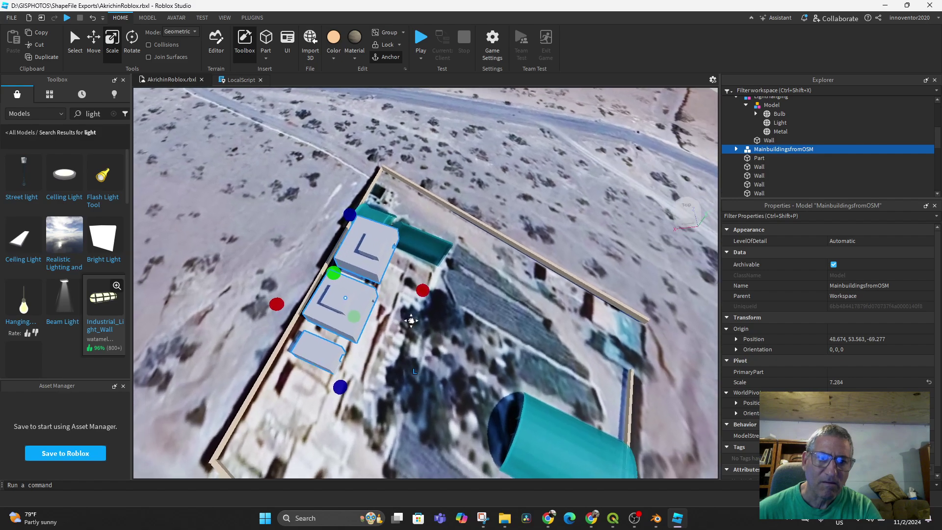
middle_drag(422, 300, 490, 321)
right_drag(490, 321, 488, 342)
middle_drag(488, 342, 400, 402)
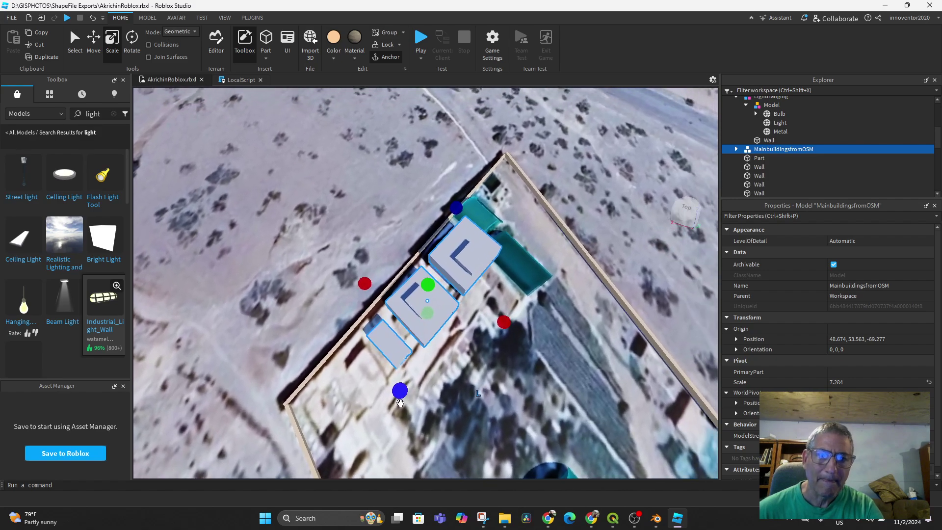
Reposition the buildings model along the perimeter wall to about 71.3, 52.1, -114.9, over its footprints on the ground image
click(90, 42)
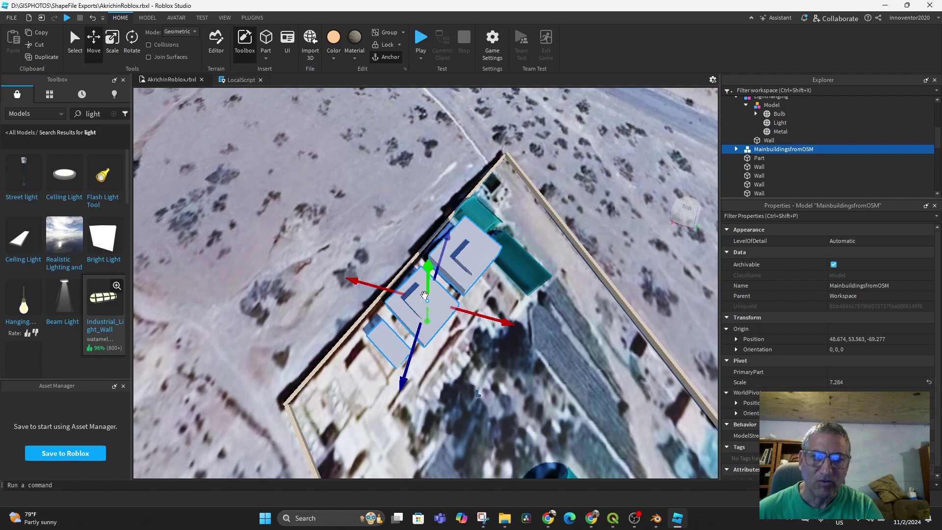
drag(389, 294, 476, 275)
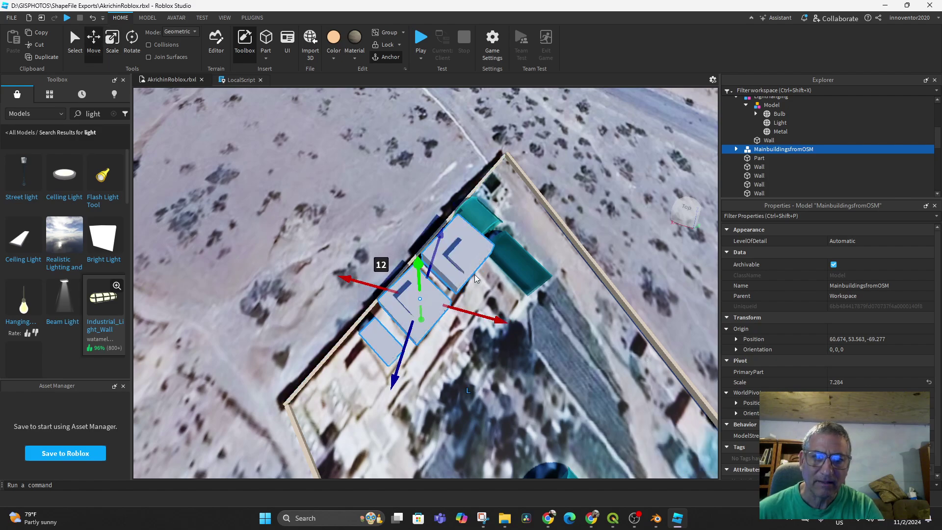
drag(430, 306, 402, 301)
right_drag(491, 319, 494, 289)
middle_drag(520, 353, 516, 294)
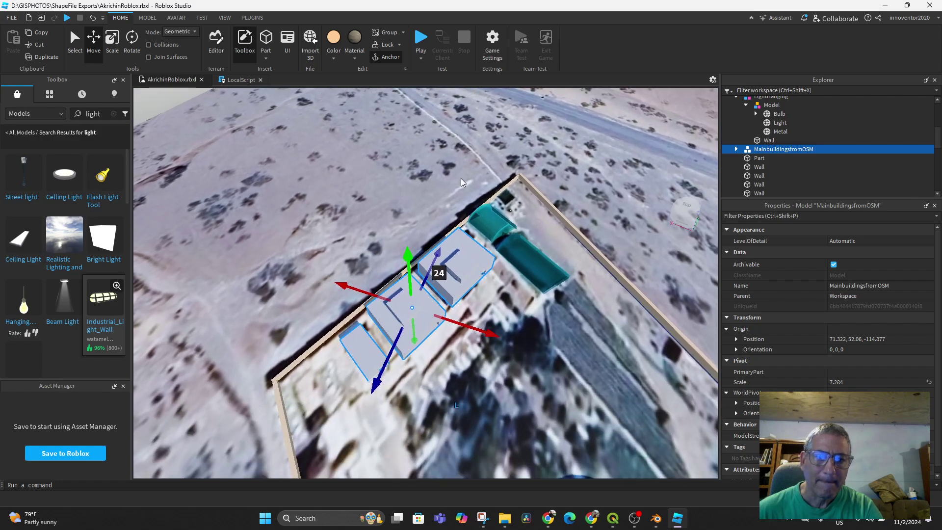
Tilt the buildings model about 6.6 degrees around its X axis to follow the sloping ground
right_drag(535, 324, 528, 315)
middle_drag(528, 316, 545, 92)
mouse_move(524, 324)
right_down()
mouse_move(524, 333)
mouse_move(516, 327)
right_up()
scroll(523, 333, up, 1)
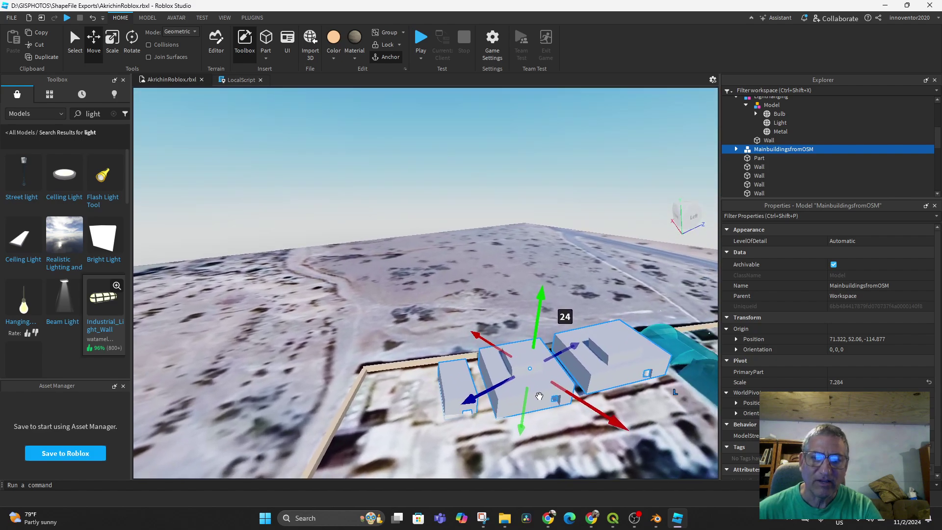
middle_drag(516, 328, 481, 269)
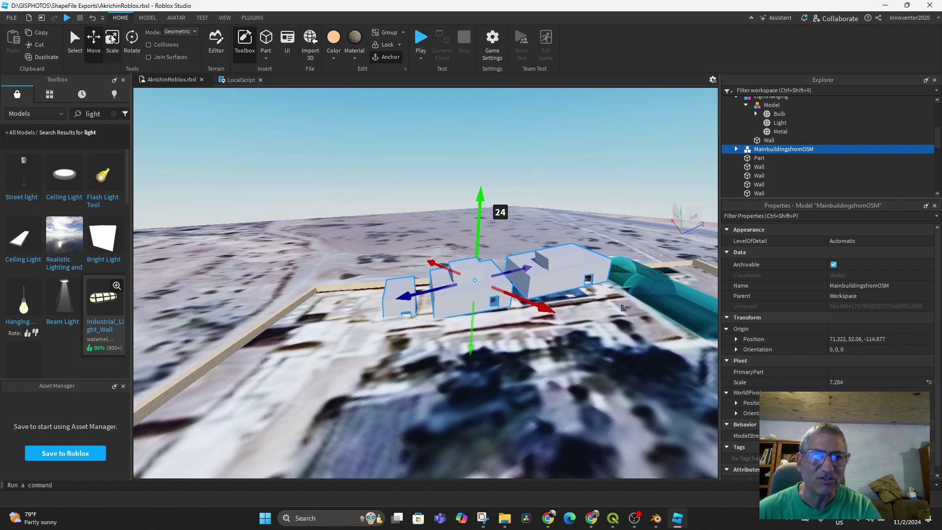
click(135, 39)
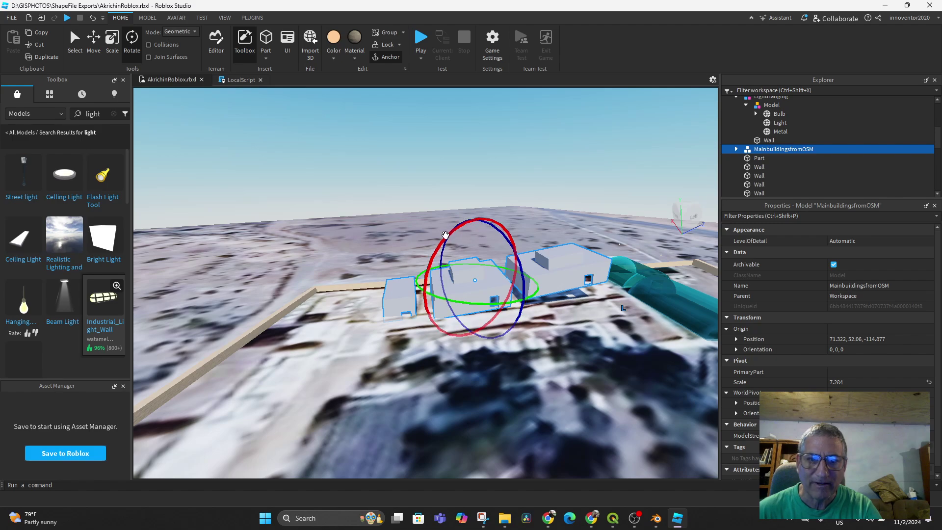
drag(445, 235, 452, 233)
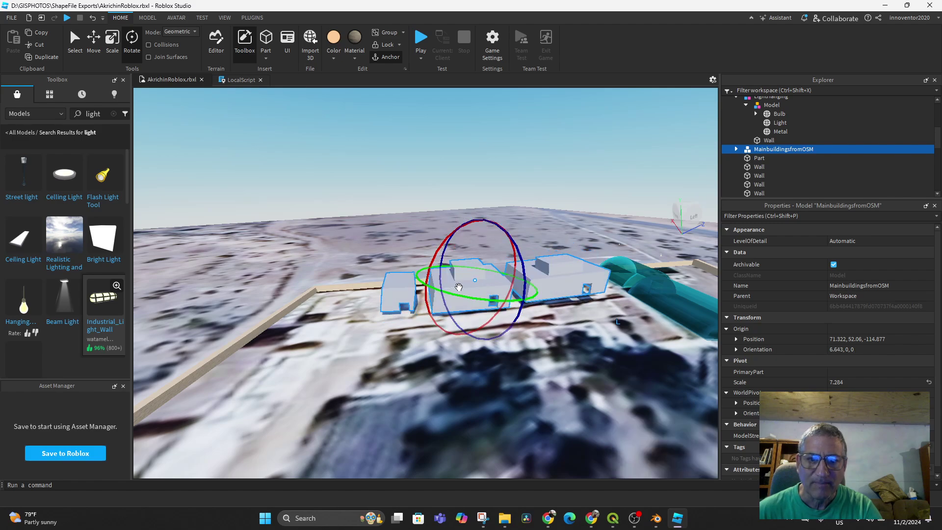
Lower the buildings model about 7.2 studs along its vertical axis so it rests on the terrain
click(92, 38)
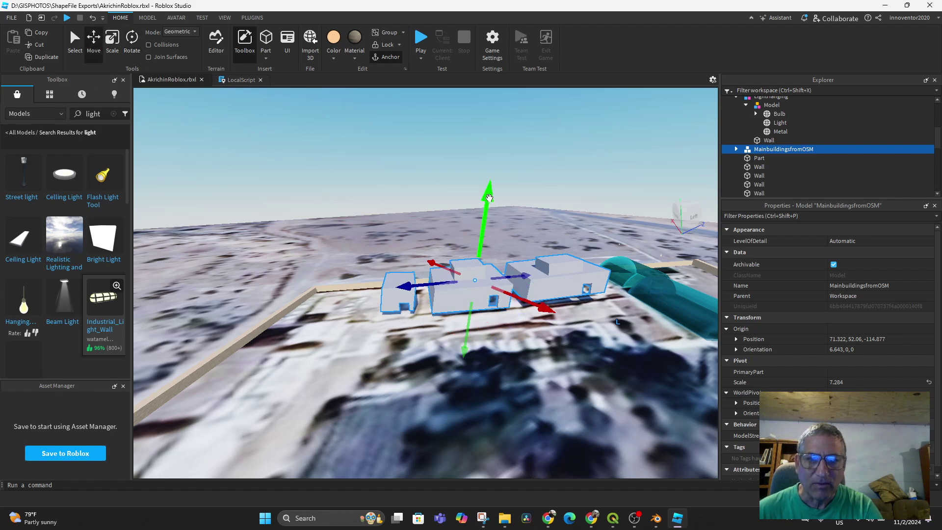
drag(489, 198, 487, 204)
right_drag(528, 352, 499, 311)
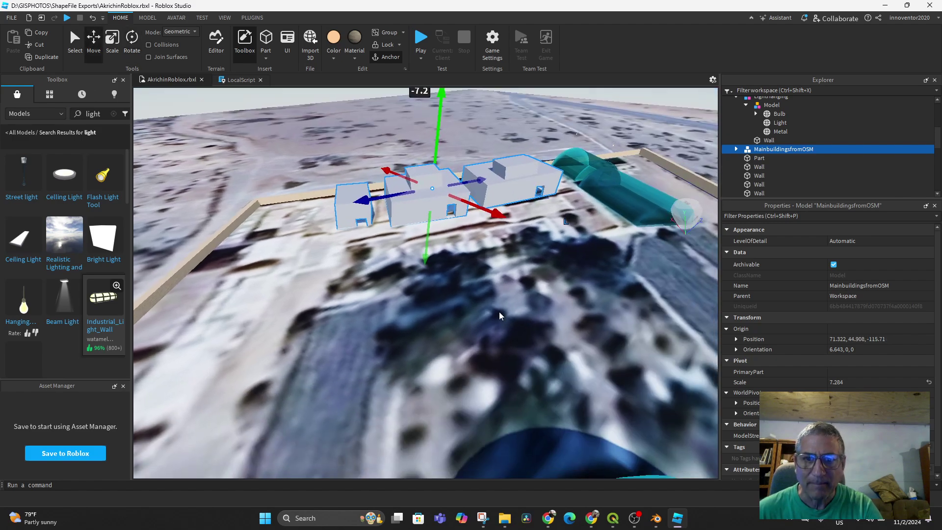
middle_drag(499, 311, 480, 482)
right_drag(506, 413, 505, 414)
middle_drag(455, 358, 535, 494)
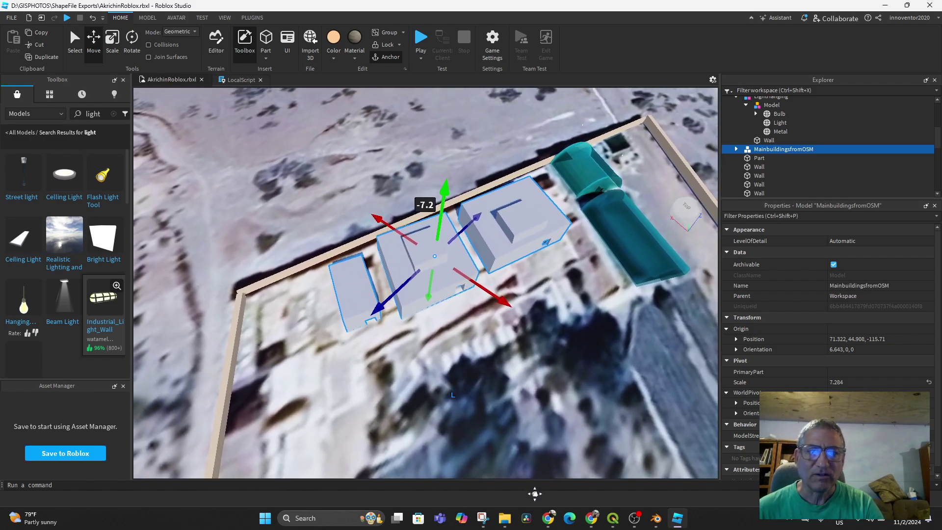
Enlarge the buildings model toward the teal greenhouses to a scale of about 8.11
click(115, 45)
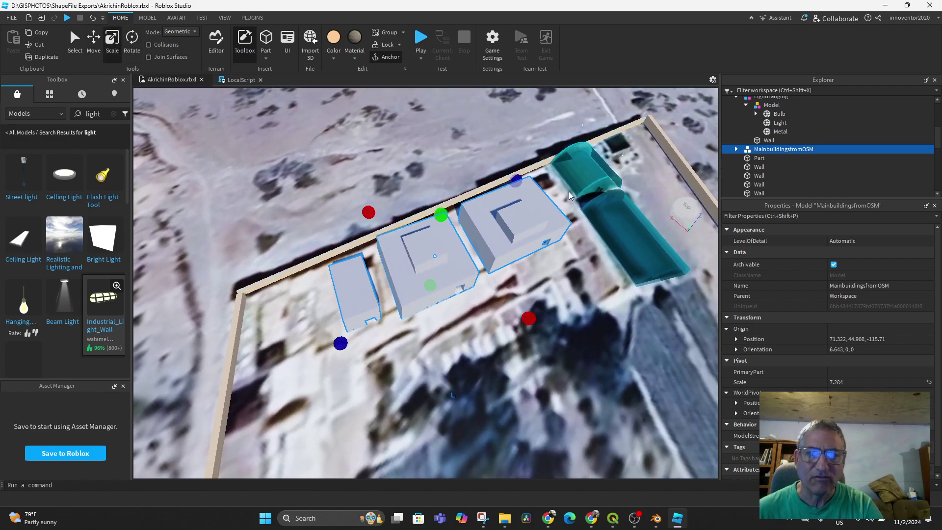
drag(523, 181, 534, 171)
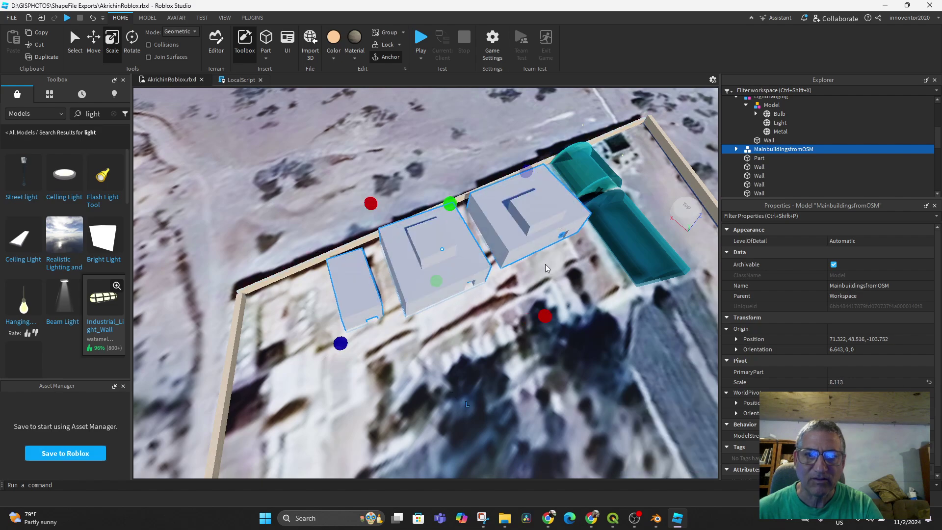
middle_drag(546, 264, 432, 204)
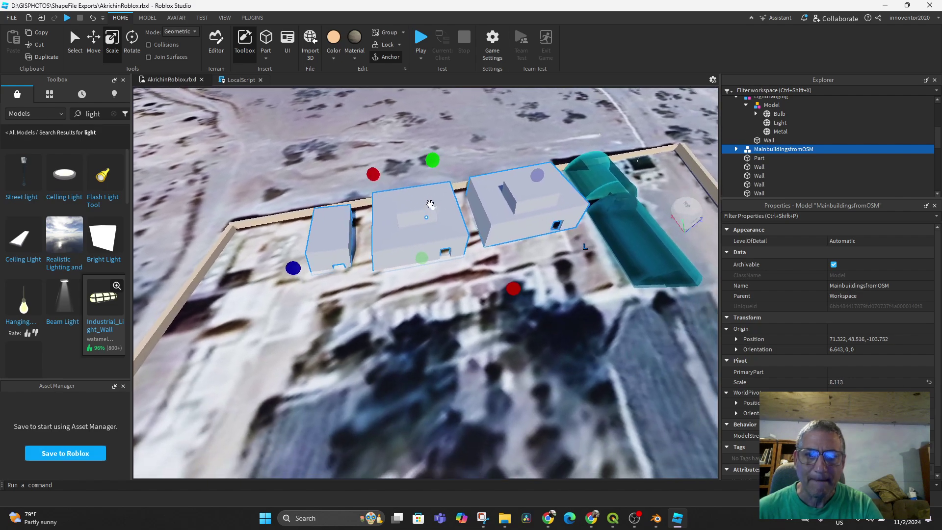
Enlarge the buildings model toward the teal greenhouses to a scale of about 8.8
right_drag(432, 204, 439, 240)
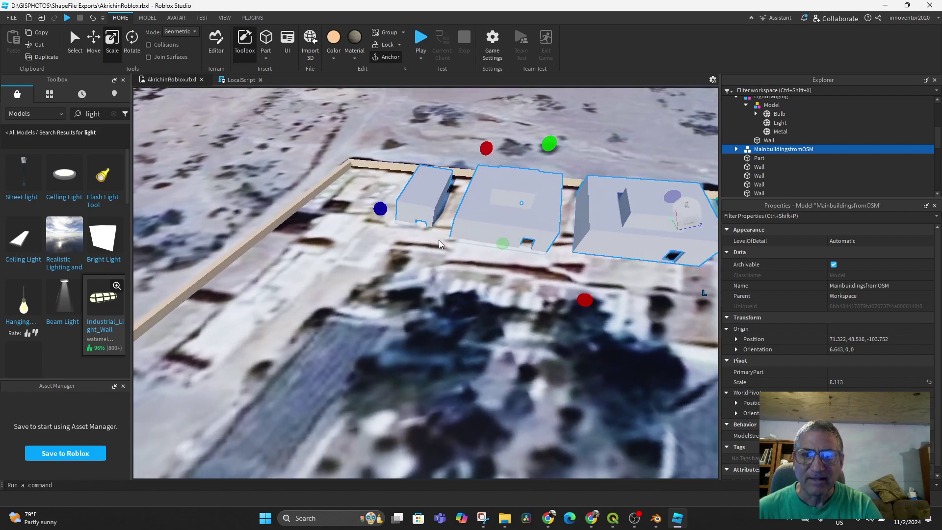
middle_drag(439, 240, 183, 296)
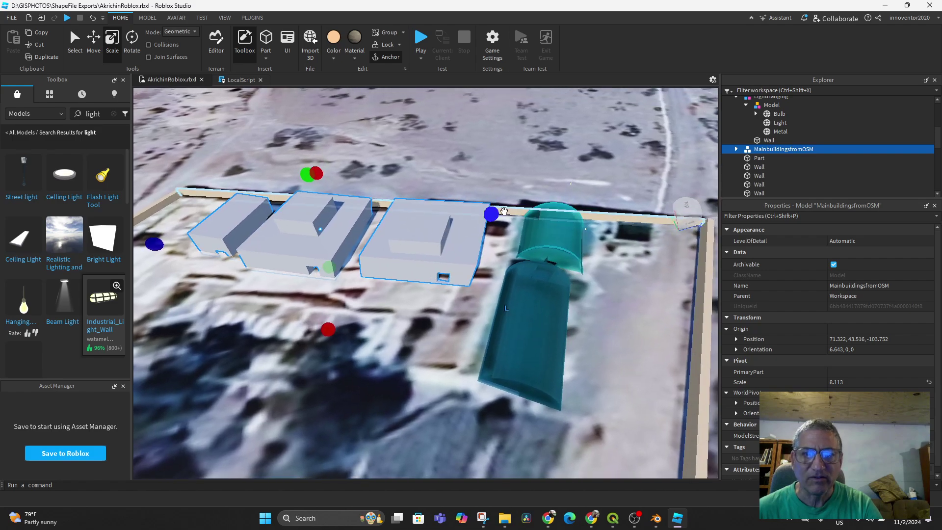
drag(492, 216, 511, 215)
right_drag(491, 290, 499, 299)
middle_drag(414, 280, 559, 427)
scroll(537, 357, down, 3)
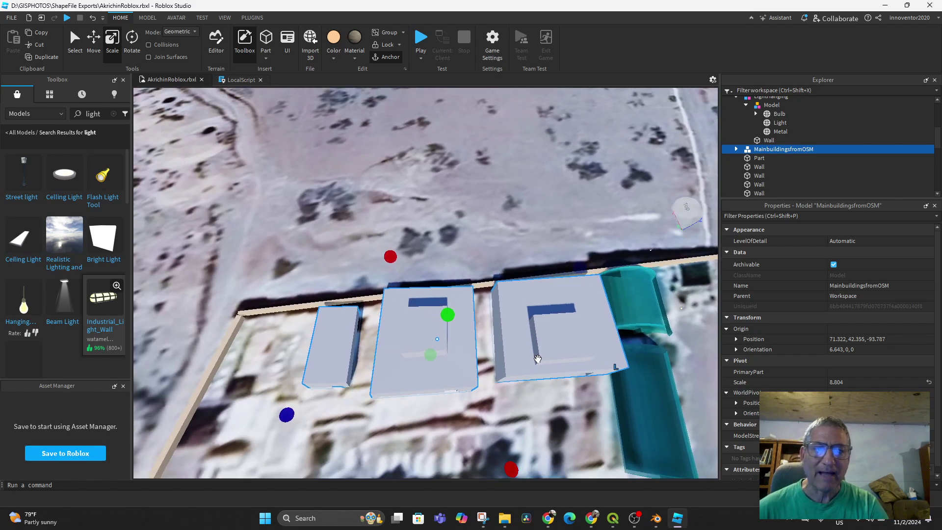
right_drag(499, 349, 499, 365)
middle_drag(499, 365, 521, 318)
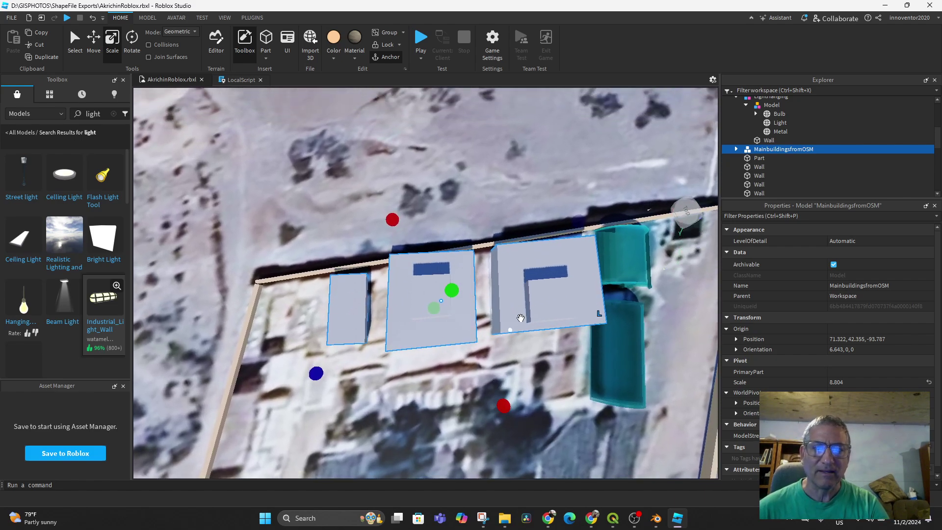
Turn the buildings model about 1.9 degrees around its vertical axis and shift it to about 71.3, 28.1, -106.5
click(139, 44)
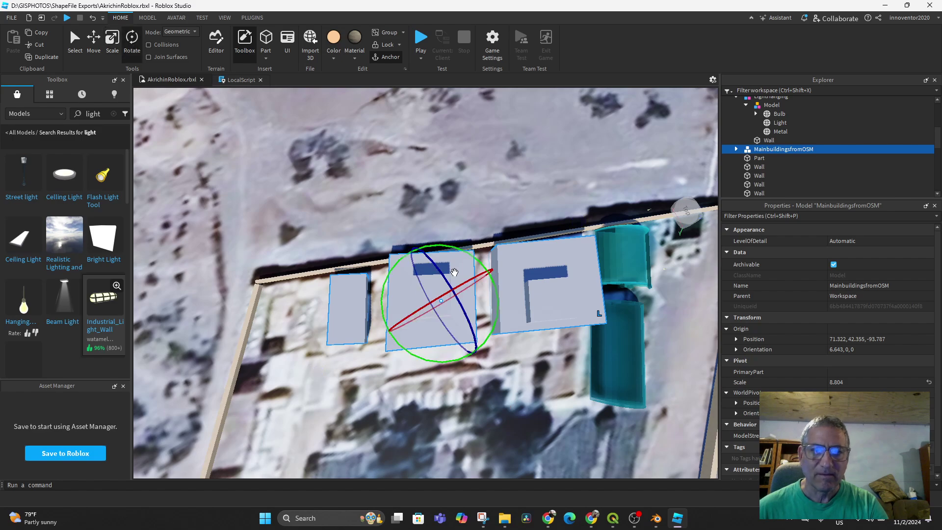
drag(469, 252, 469, 251)
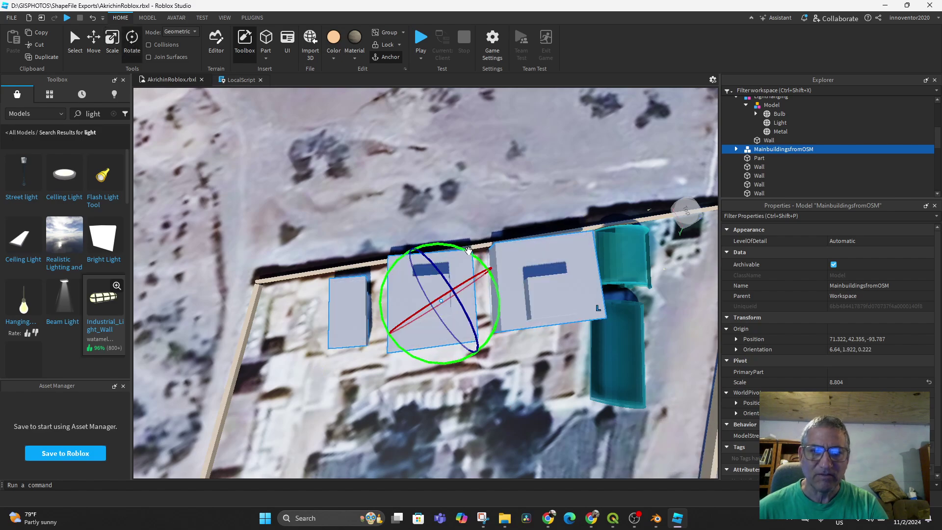
click(95, 41)
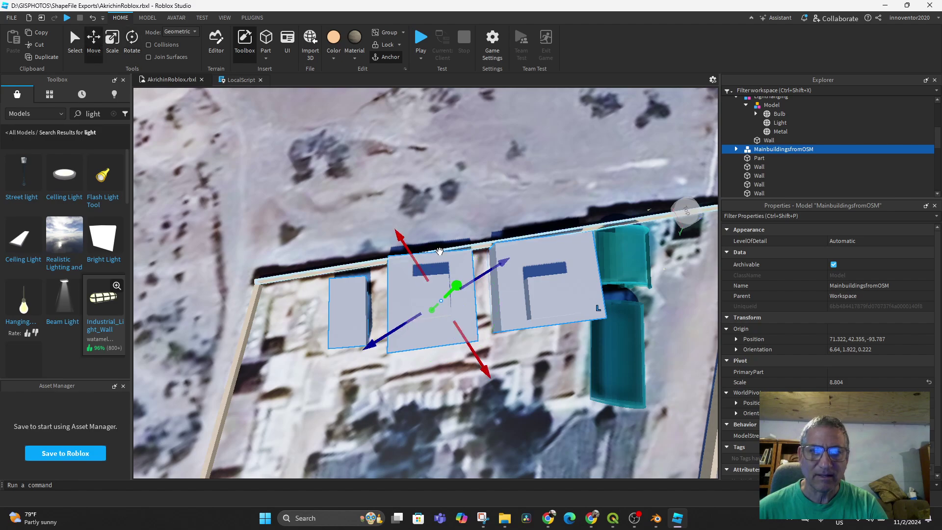
drag(442, 301, 431, 308)
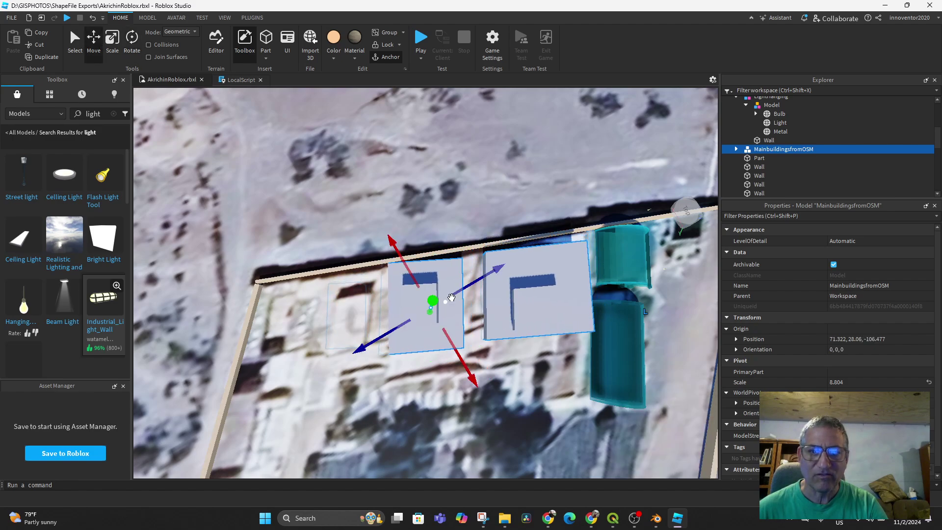
Rotate the buildings model about 4.2 degrees around its vertical axis to line it up with the perimeter wall
click(133, 42)
drag(477, 273, 473, 274)
scroll(469, 325, up, 1)
right_drag(469, 325, 543, 277)
middle_drag(543, 426, 313, 265)
Tilt the buildings model about 9 degrees around its X axis to follow the sloping ground
click(133, 40)
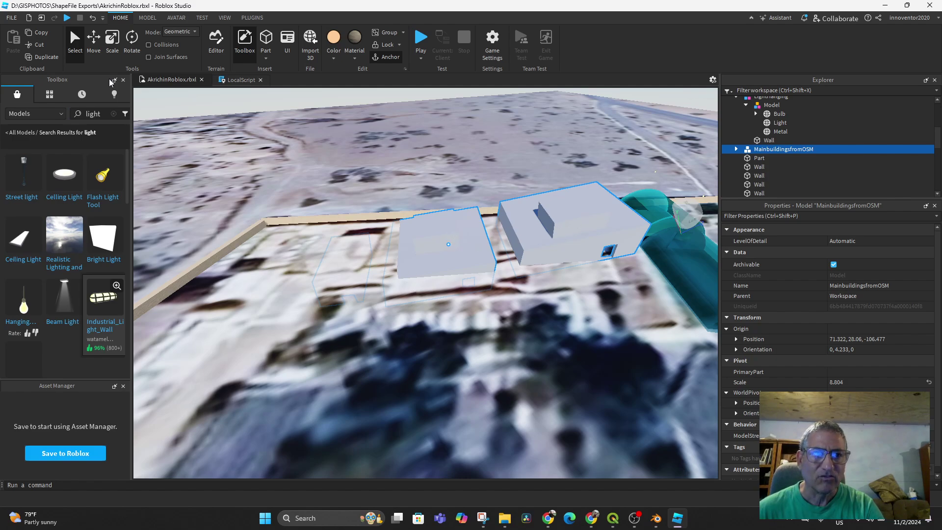
click(131, 42)
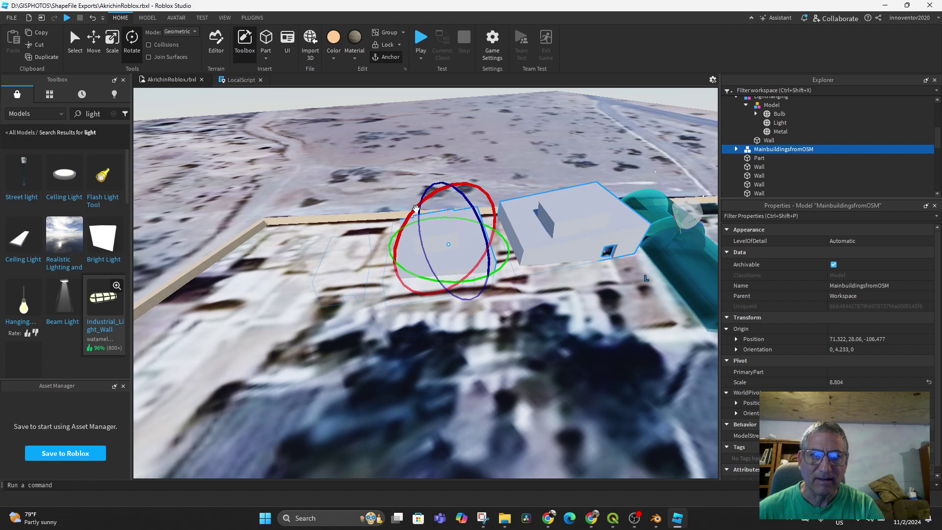
drag(433, 216, 422, 201)
click(364, 186)
click(435, 229)
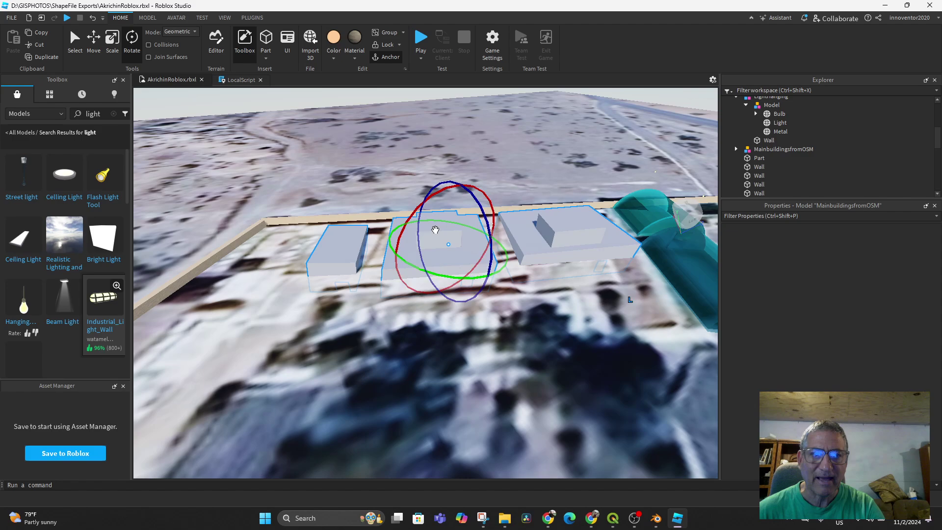
Raise the buildings model 18 studs along its vertical axis so it sits above the terrain
click(96, 38)
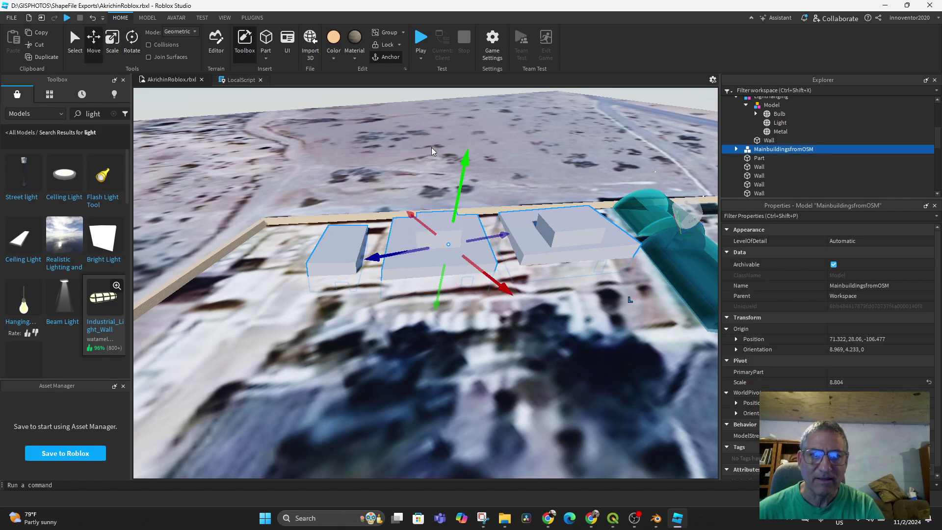
drag(471, 156, 469, 134)
mouse_move(530, 220)
right_down()
mouse_move(530, 211)
mouse_move(543, 227)
right_up()
middle_drag(464, 248, 370, 384)
right_drag(409, 340, 409, 354)
middle_drag(410, 341, 554, 370)
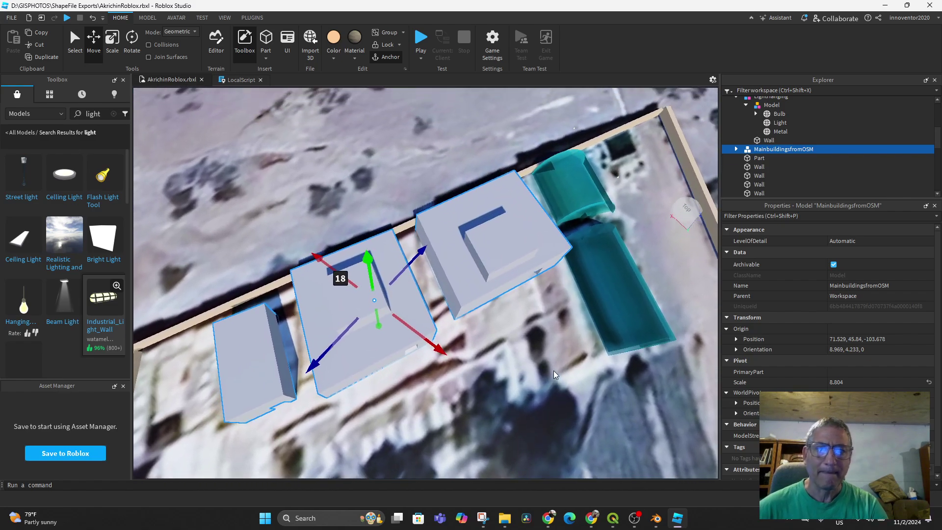
right_drag(553, 370, 554, 380)
middle_drag(524, 306, 552, 395)
right_drag(555, 369, 544, 363)
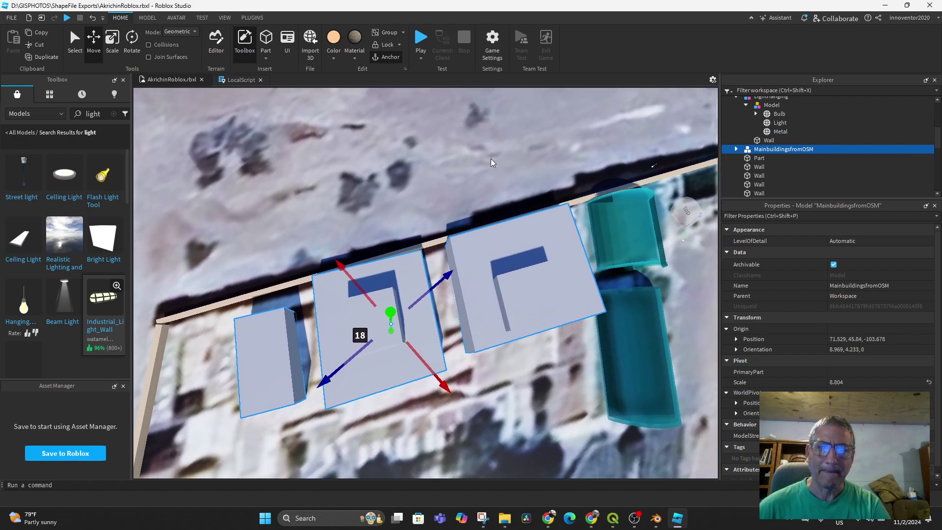
scroll(462, 203, down, 2)
middle_drag(478, 167, 402, 299)
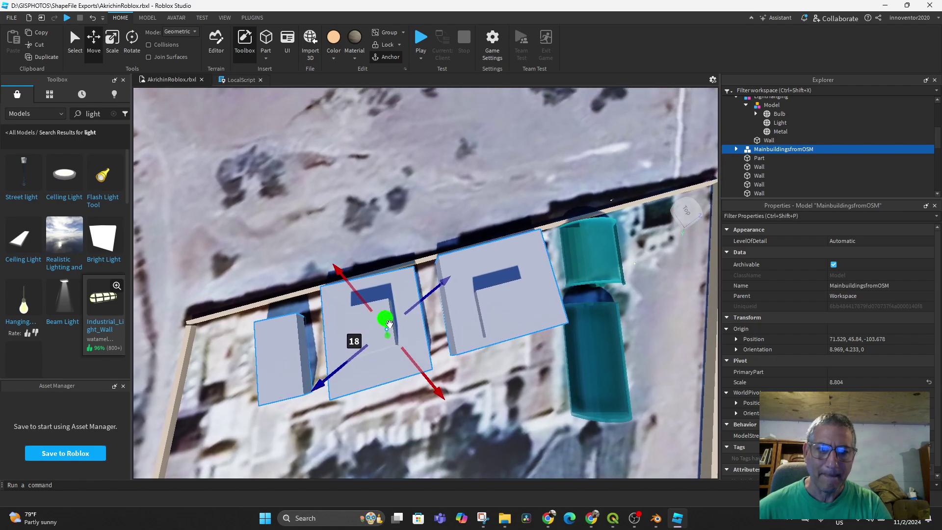
Shift the buildings model to about 68.9, 28.1, -106.5 and tilt it about 7.7 degrees around its X axis
drag(387, 330, 378, 332)
right_drag(379, 332, 438, 261)
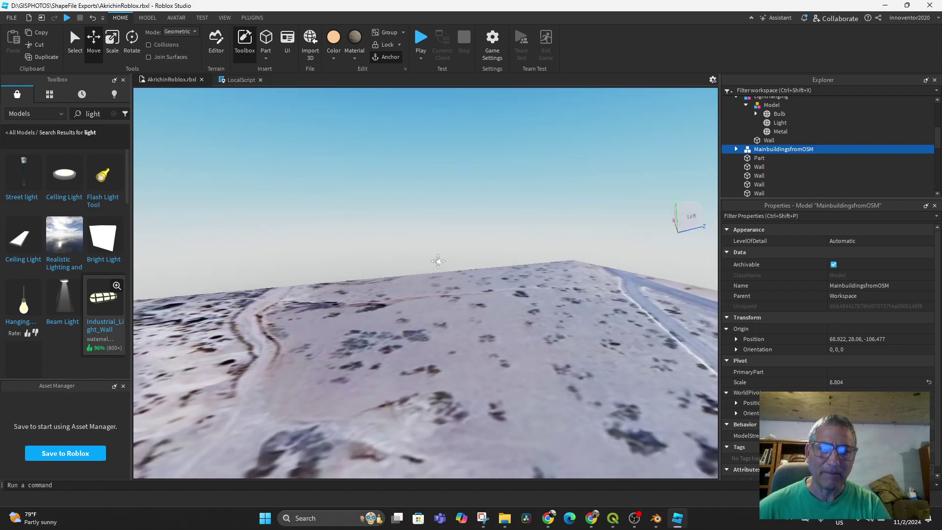
scroll(445, 343, down, 3)
middle_drag(446, 343, 411, 304)
scroll(472, 217, down, 3)
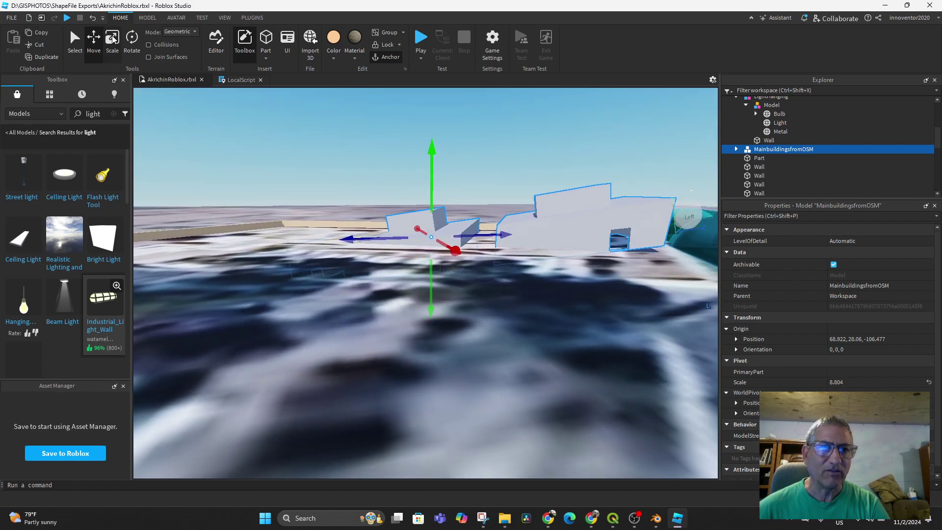
click(132, 38)
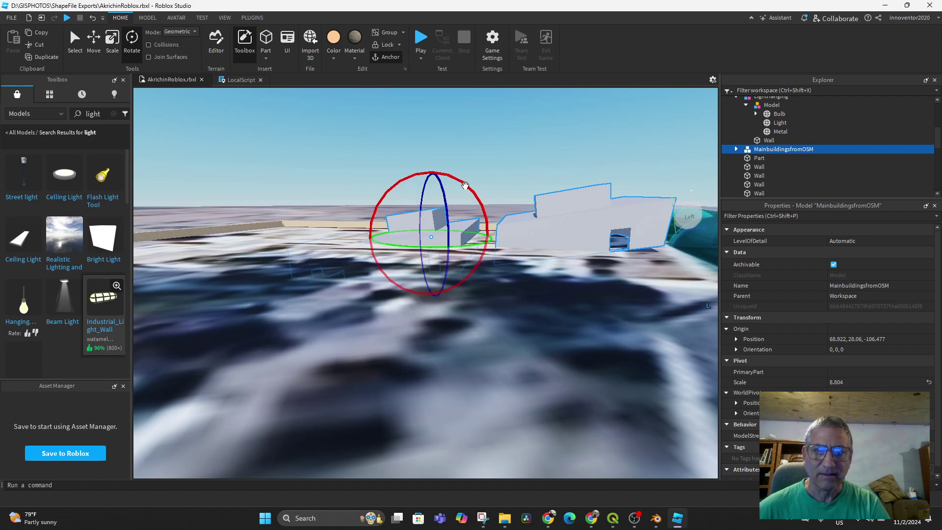
drag(464, 187, 473, 189)
Raise the buildings model 12 studs along its tilted vertical axis so it rests on the terrain
click(98, 39)
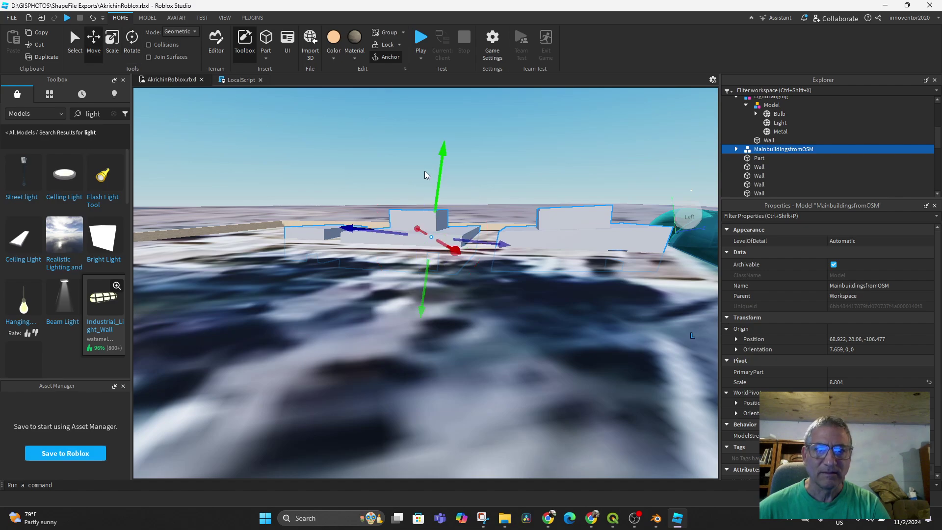
mouse_move(443, 151)
mouse_down()
mouse_move(442, 128)
mouse_move(444, 143)
mouse_up()
right_drag(498, 214, 503, 162)
scroll(503, 162, up, 5)
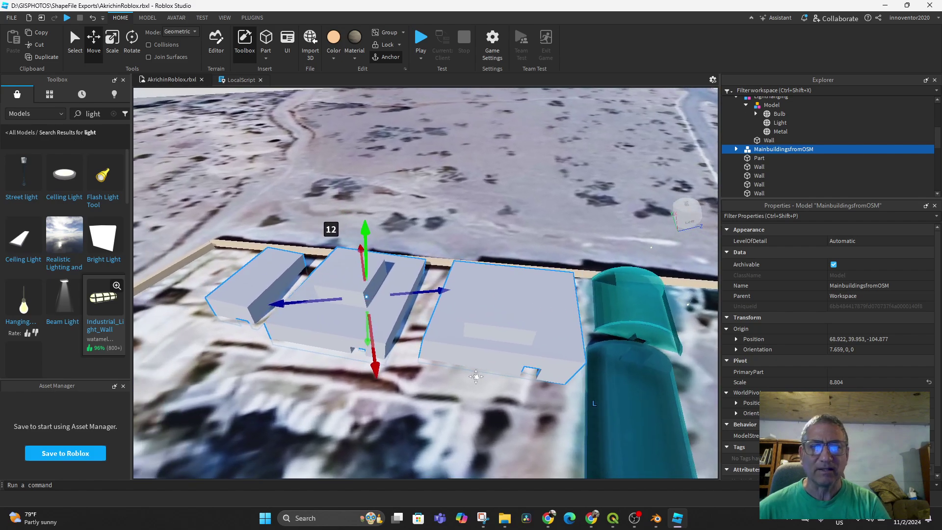
Rotate the buildings model about 3.9 degrees around its vertical axis to align it with the perimeter wall
scroll(469, 375, up, 3)
right_drag(469, 376, 453, 363)
middle_drag(453, 305, 385, 349)
middle_drag(531, 288, 519, 307)
right_drag(519, 308, 496, 329)
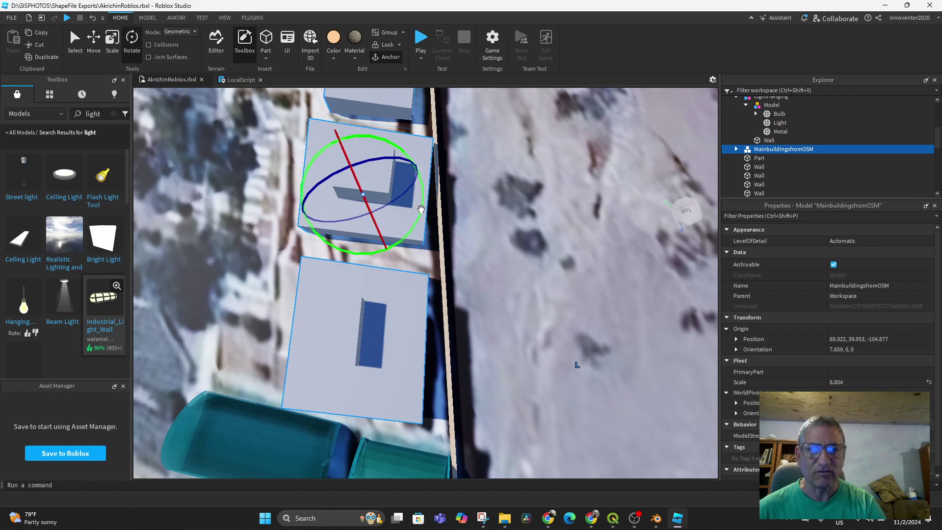
drag(421, 209, 423, 206)
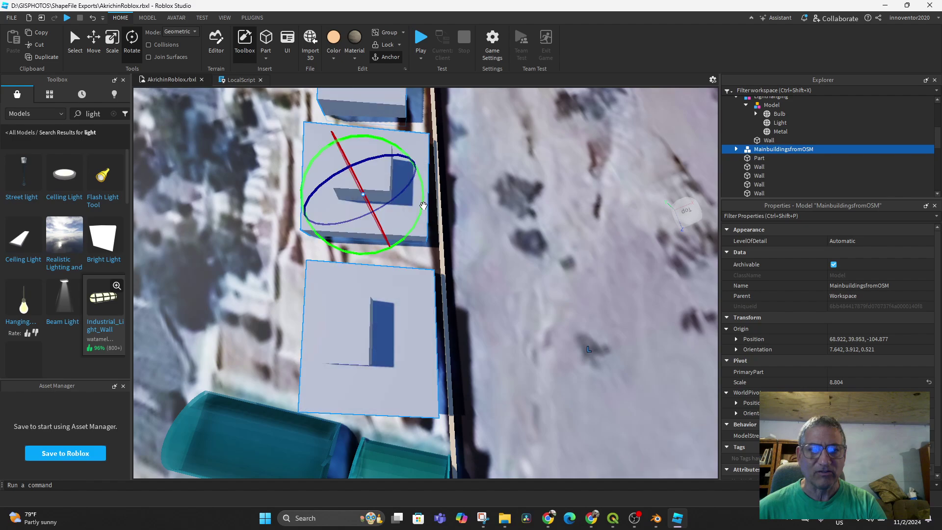
Enlarge the buildings model to a scale of about 9.29 and shift it 10.8 studs along the wall away from the greenhouses
middle_drag(497, 266, 521, 127)
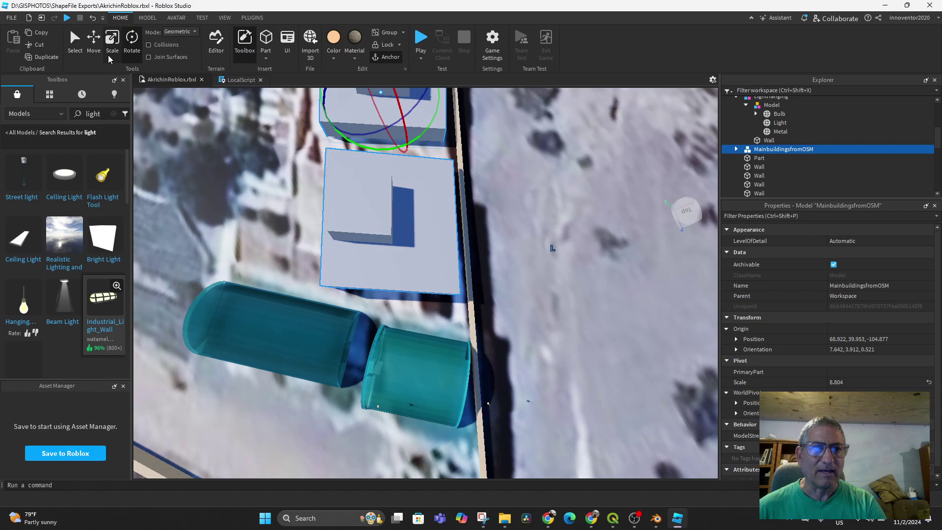
scroll(359, 277, down, 1)
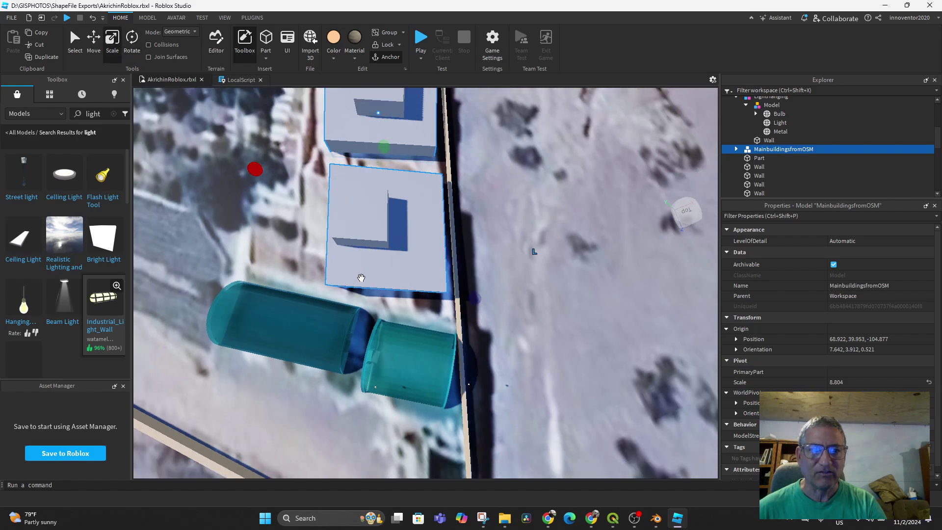
mouse_move(399, 324)
middle_down()
mouse_move(404, 243)
mouse_move(407, 324)
middle_up()
scroll(403, 319, down, 2)
scroll(402, 316, down, 3)
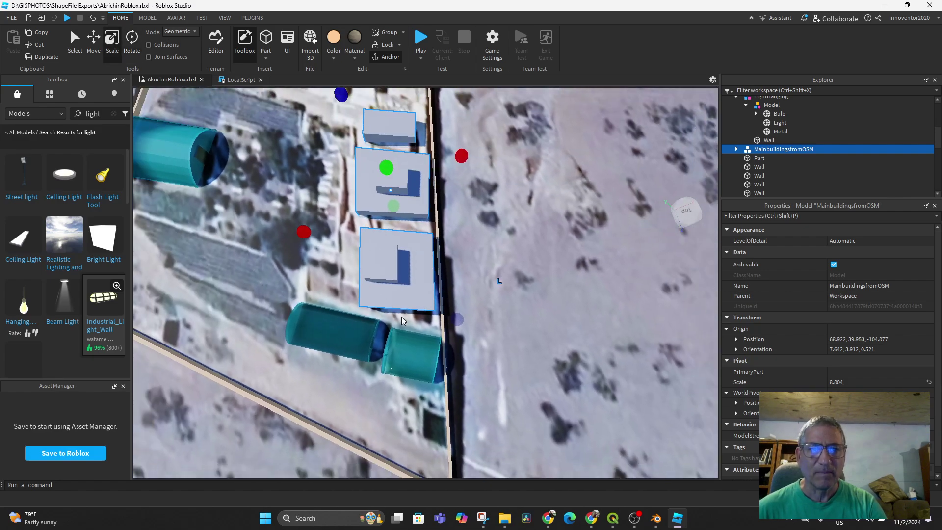
drag(455, 332, 455, 344)
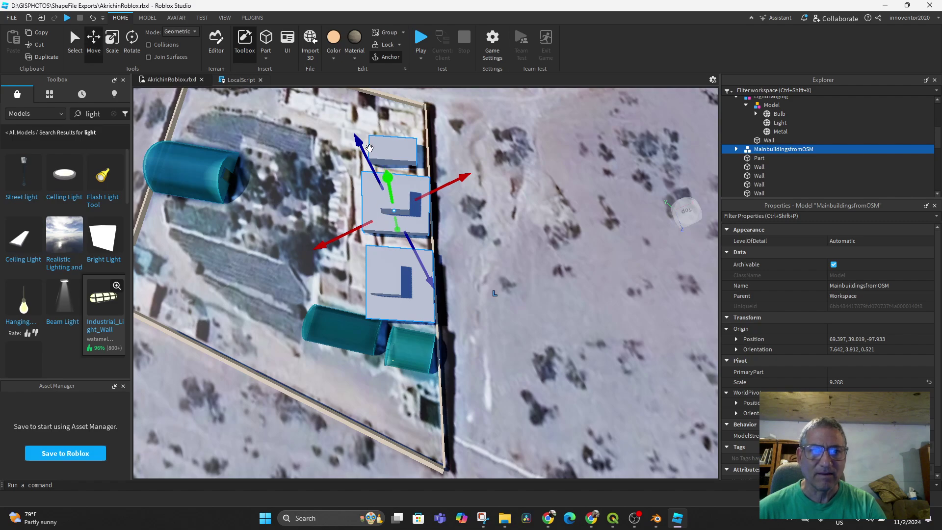
drag(359, 145, 358, 139)
right_drag(393, 250, 438, 291)
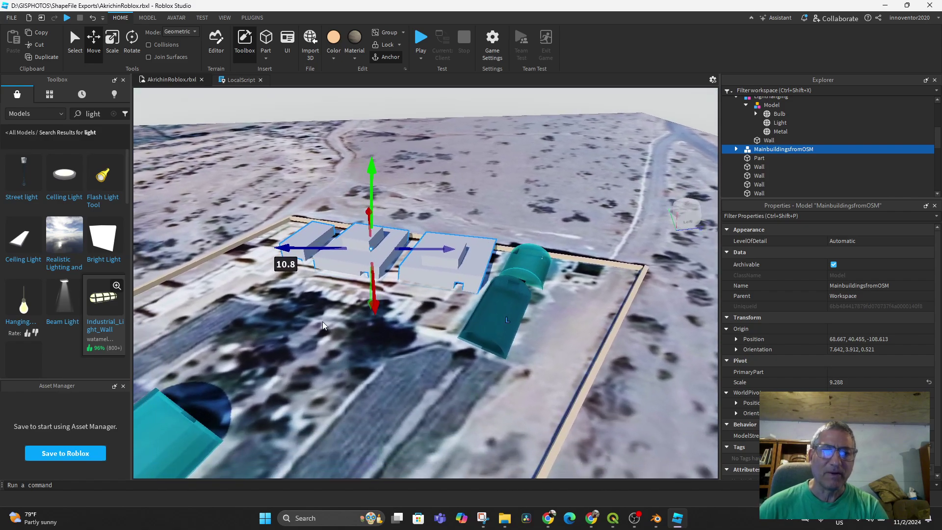
Give the buildings model the Slate material and a near-white color
click(354, 53)
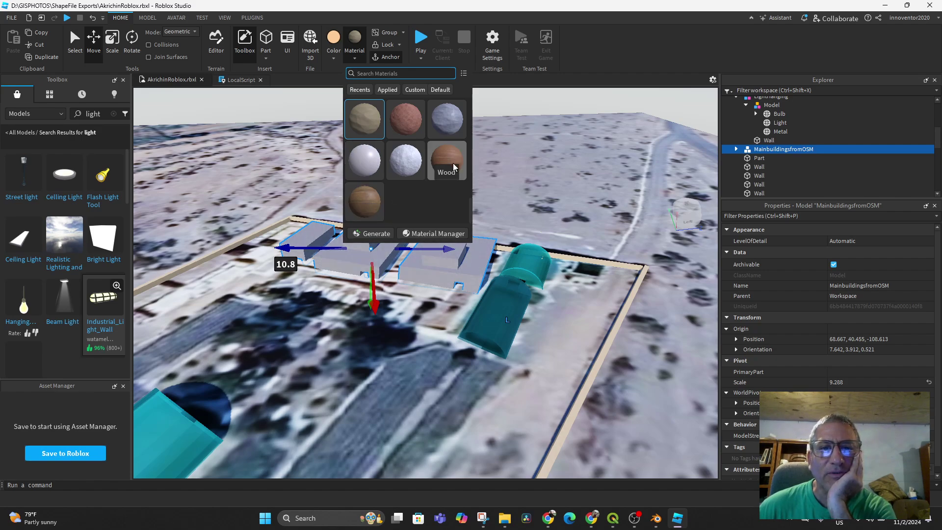
scroll(452, 163, up, 3)
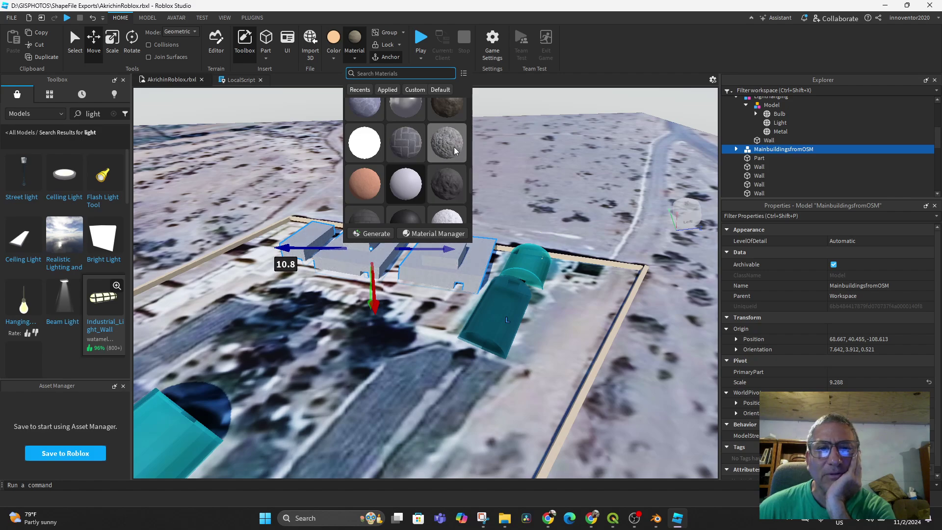
scroll(450, 164, down, 2)
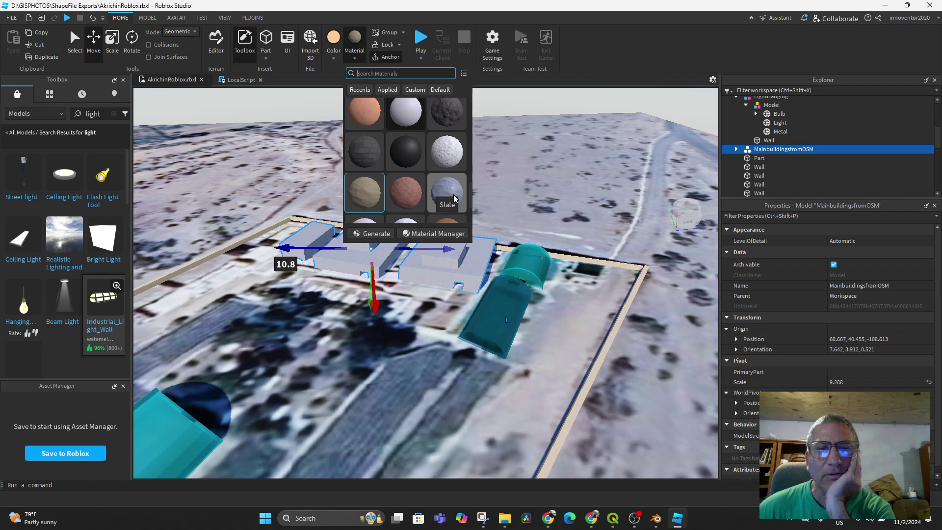
scroll(453, 194, up, 3)
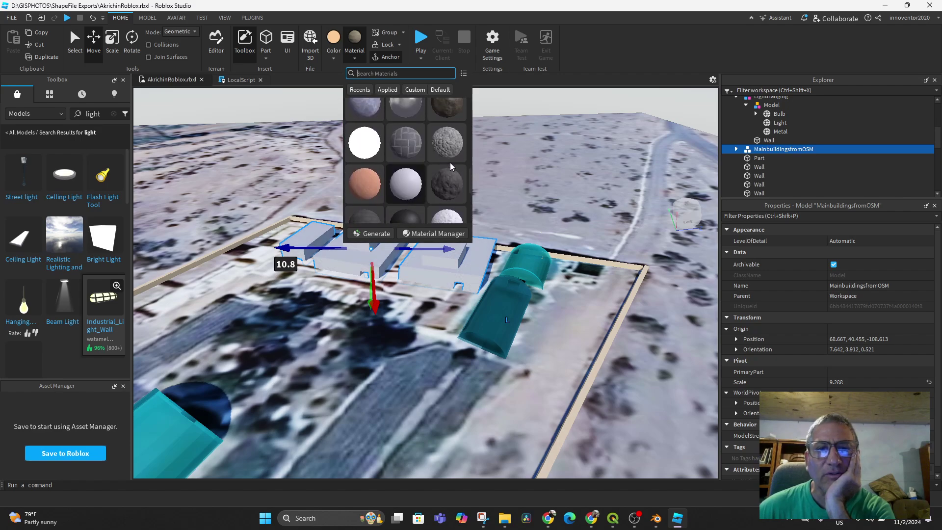
scroll(450, 163, down, 2)
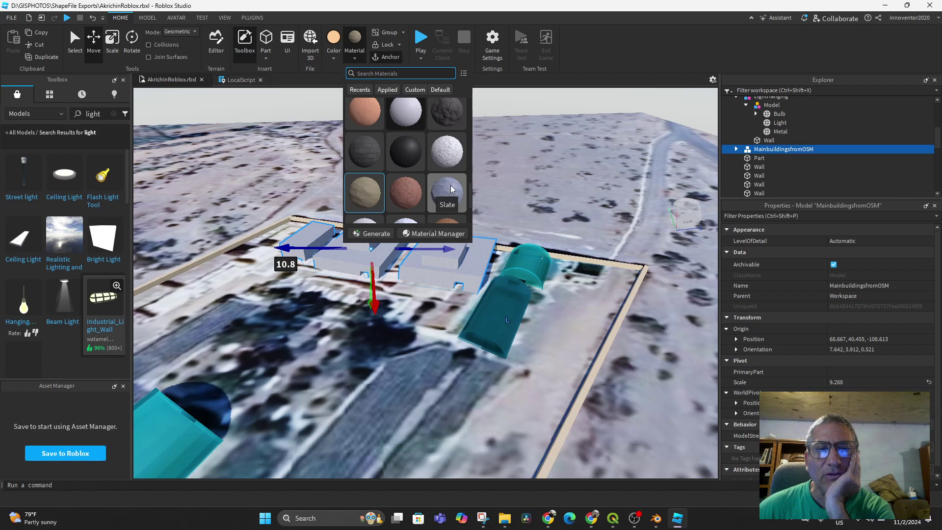
click(451, 184)
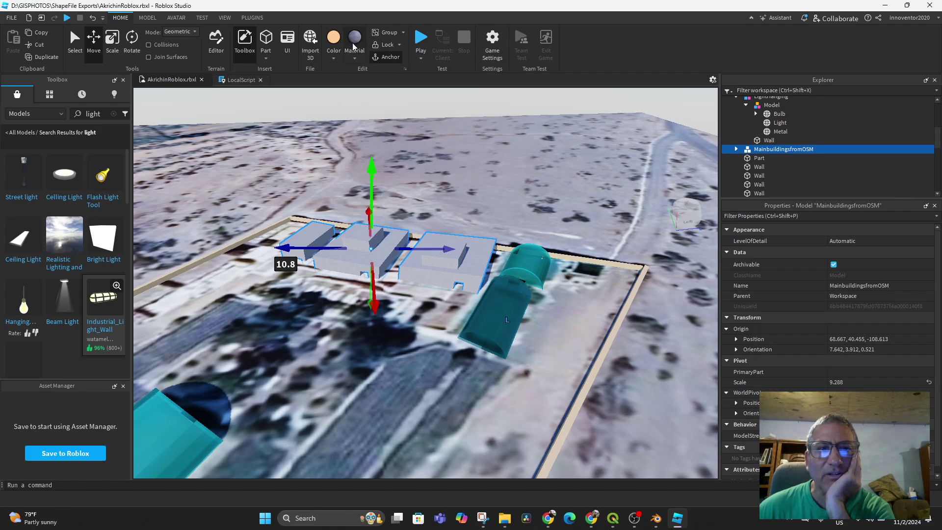
click(334, 49)
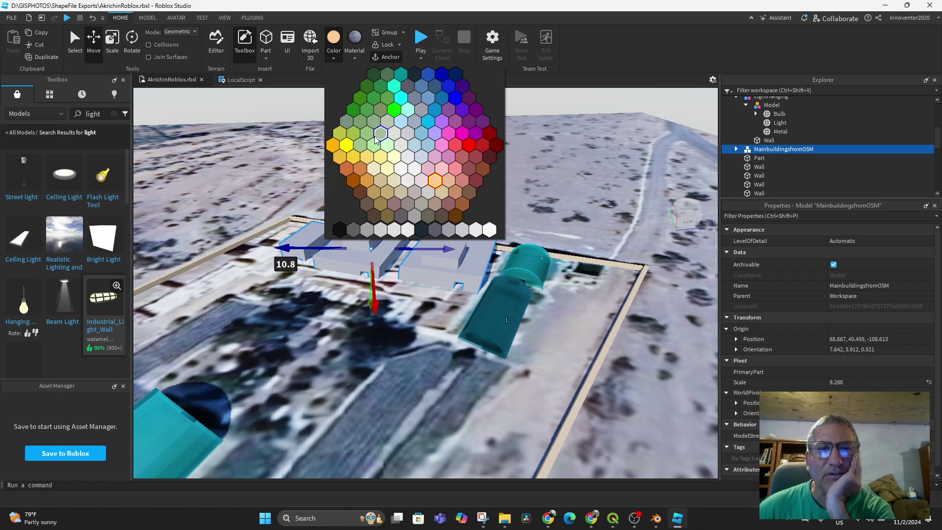
click(419, 185)
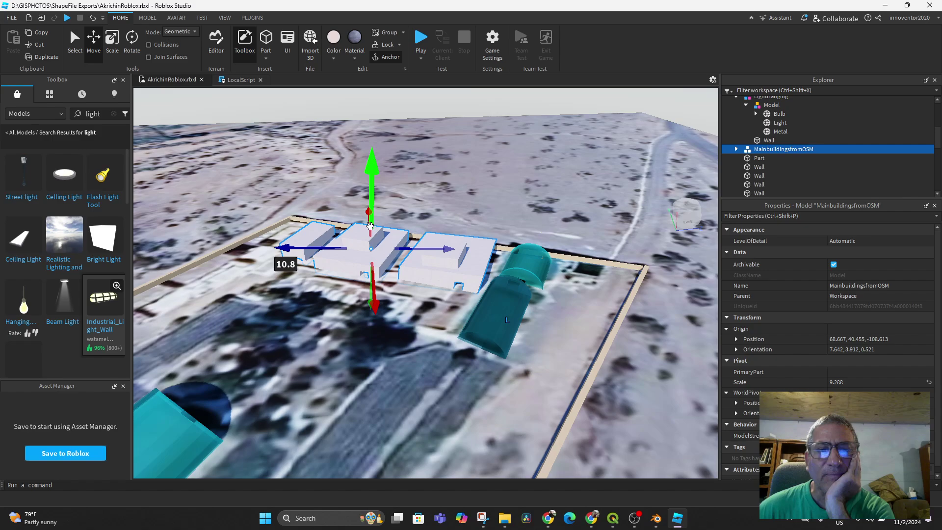
Recolor the MainbuildingsfromOSM model a light peach
scroll(435, 279, up, 8)
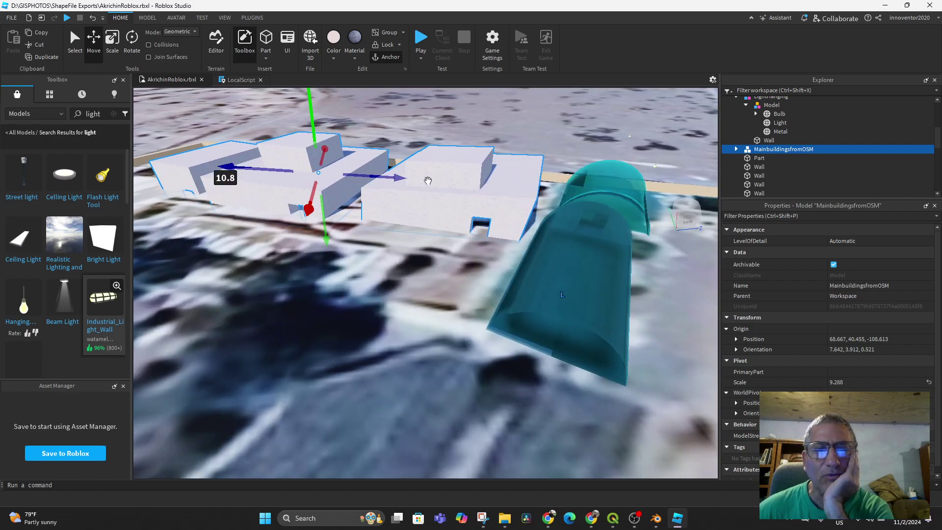
scroll(428, 180, up, 5)
scroll(427, 180, down, 4)
scroll(446, 197, up, 3)
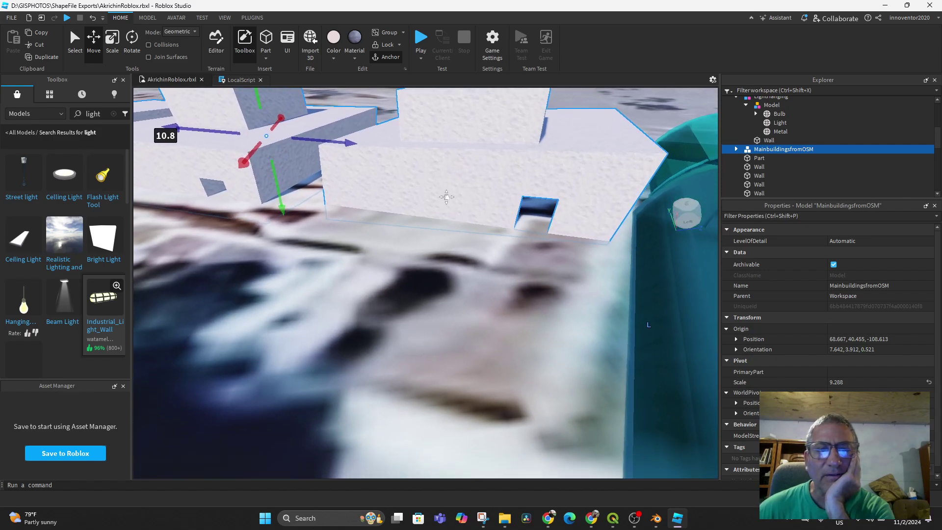
scroll(446, 197, down, 5)
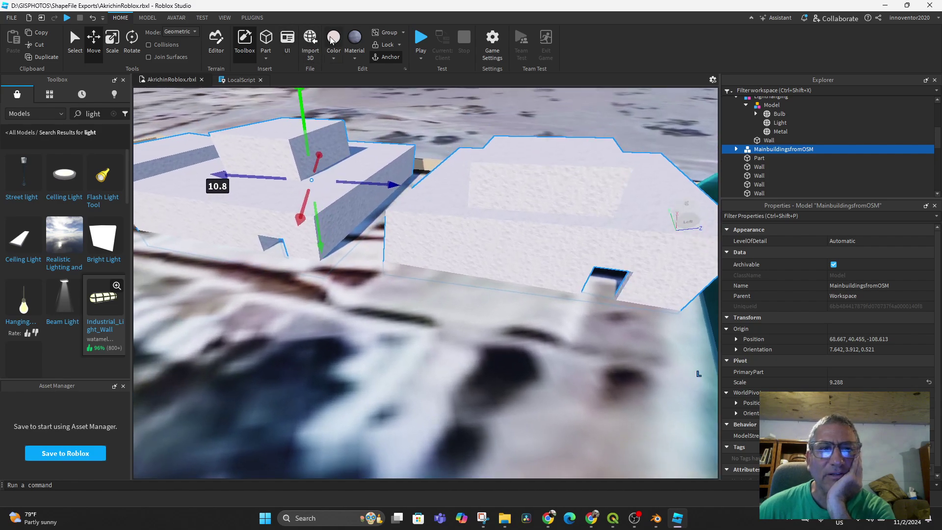
click(332, 53)
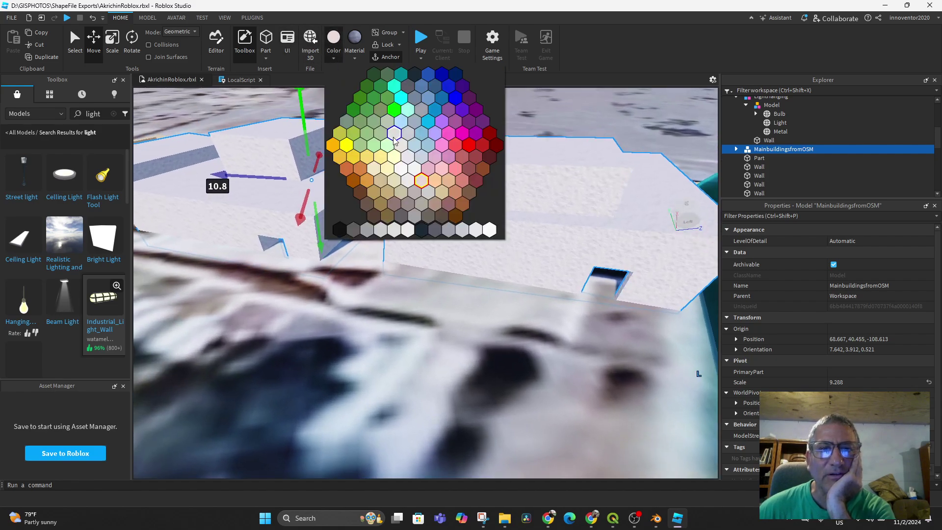
click(432, 182)
scroll(428, 230, down, 2)
right_drag(427, 229, 426, 237)
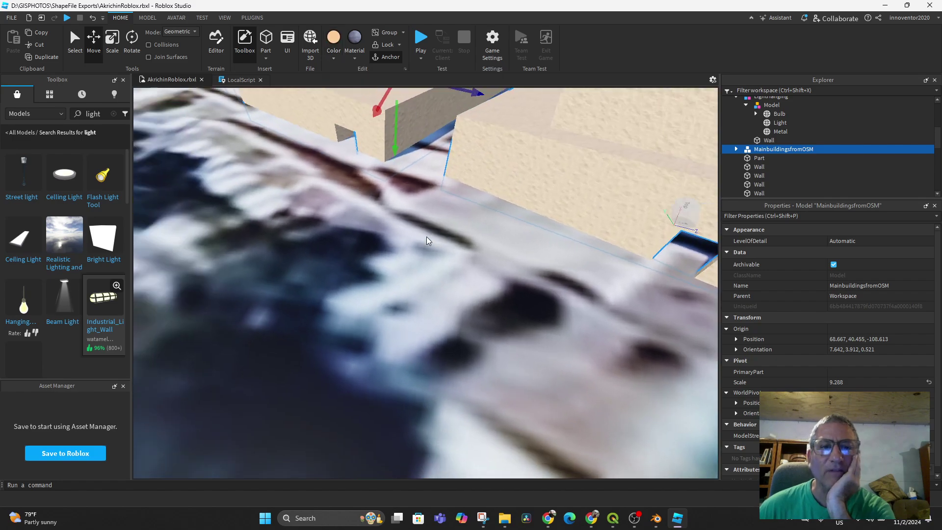
scroll(433, 224, down, 6)
scroll(438, 234, down, 5)
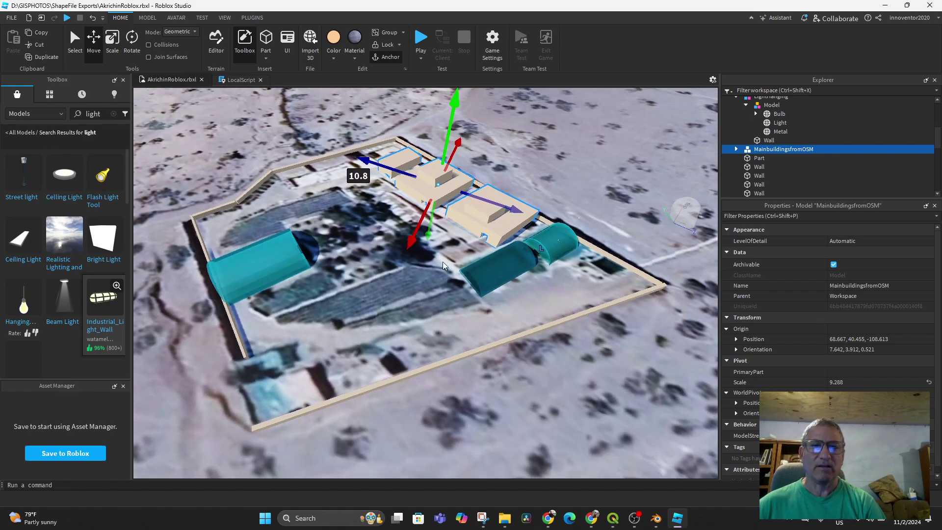
Save the place to its existing local file, AkrichinRoblox.rbxl
right_drag(481, 296, 482, 296)
middle_drag(483, 296, 437, 246)
right_drag(437, 246, 436, 245)
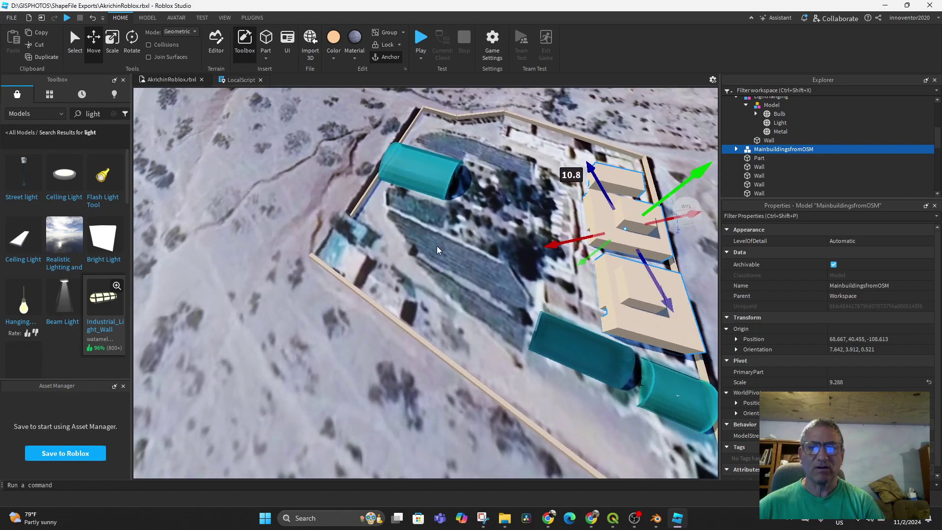
middle_drag(437, 246, 397, 226)
right_drag(397, 226, 396, 226)
middle_drag(397, 226, 372, 177)
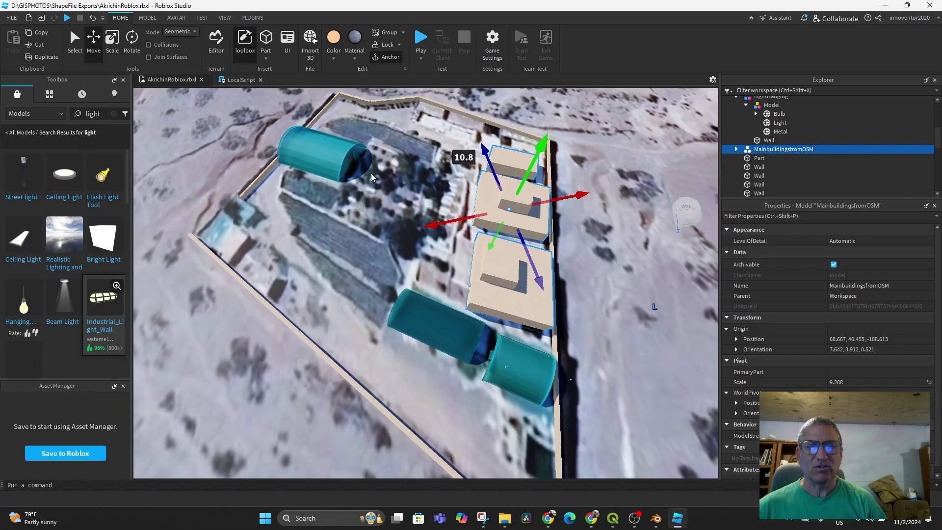
click(11, 17)
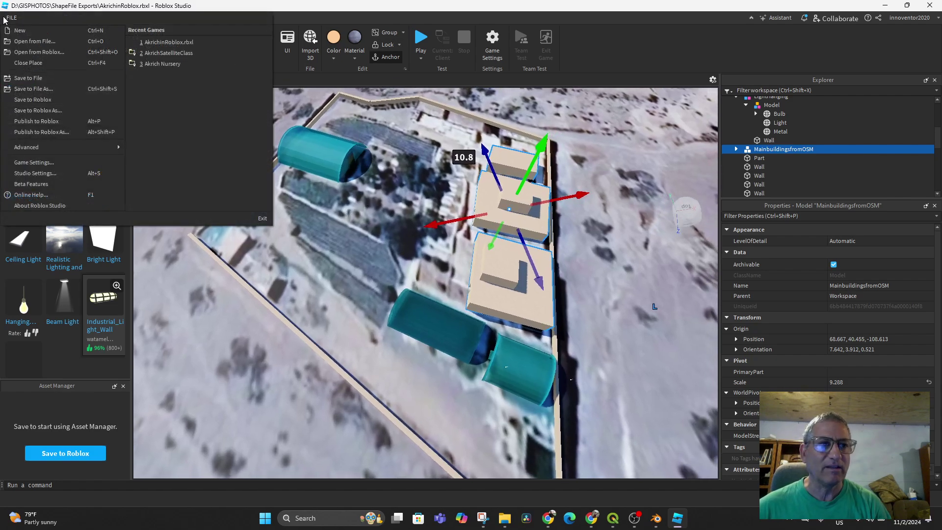
click(27, 77)
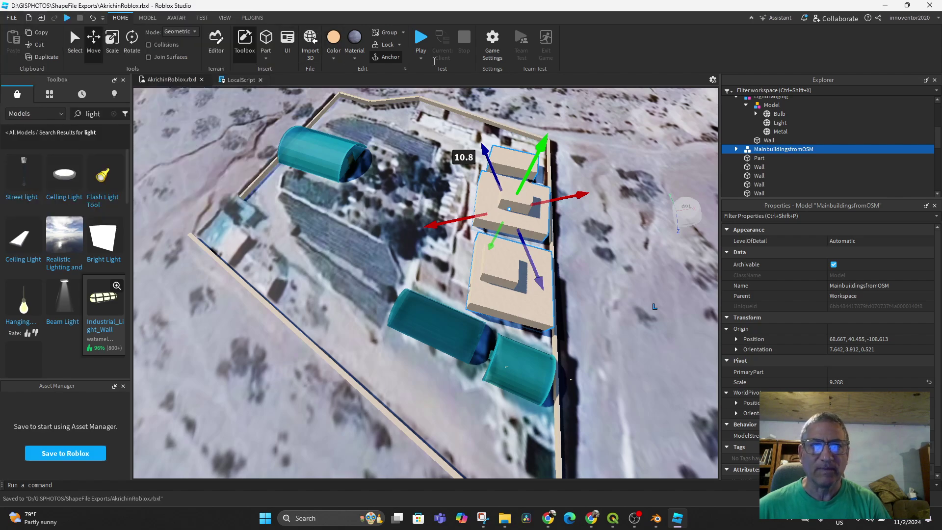
Start a playtest and bring the avatar down from the roof to the doorway of the building nearest the greenhouses
click(421, 44)
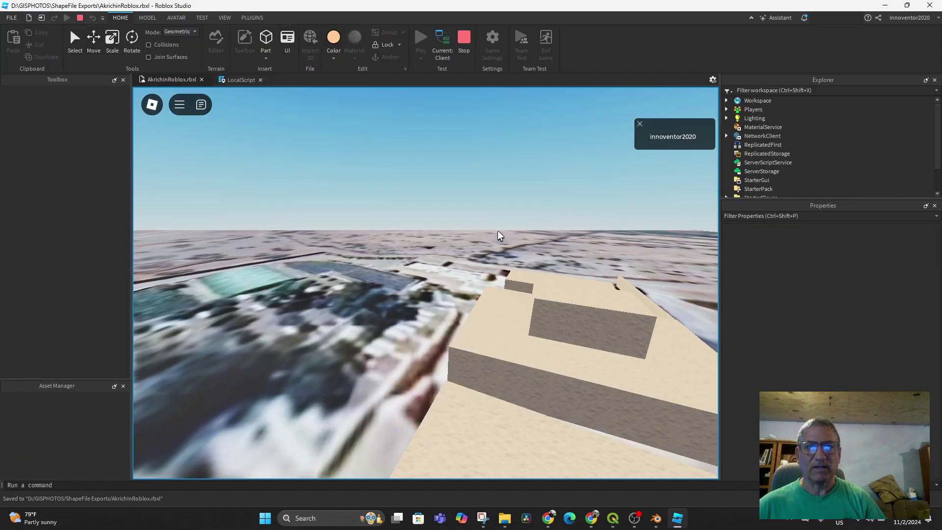
right_drag(497, 355, 363, 354)
key(s)
key(w)
key(w)
key(w)
key(space)
key(space)
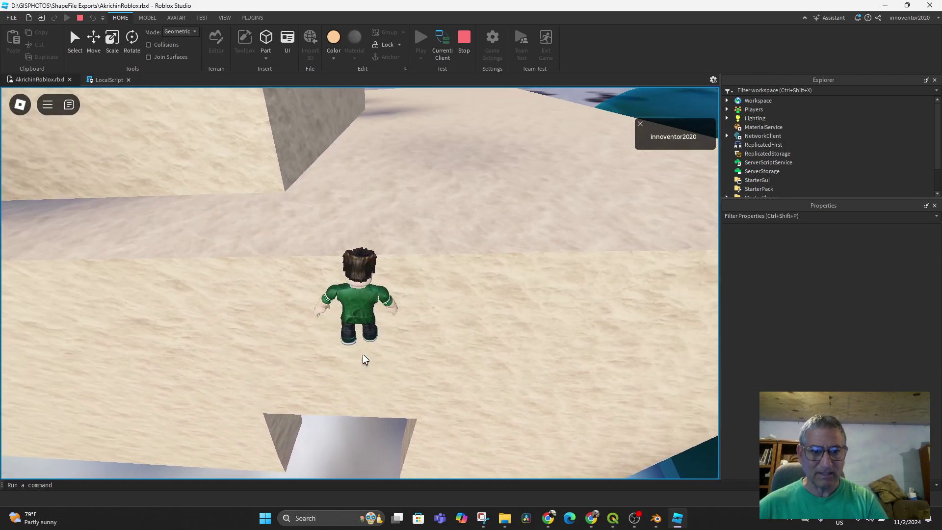
key(space)
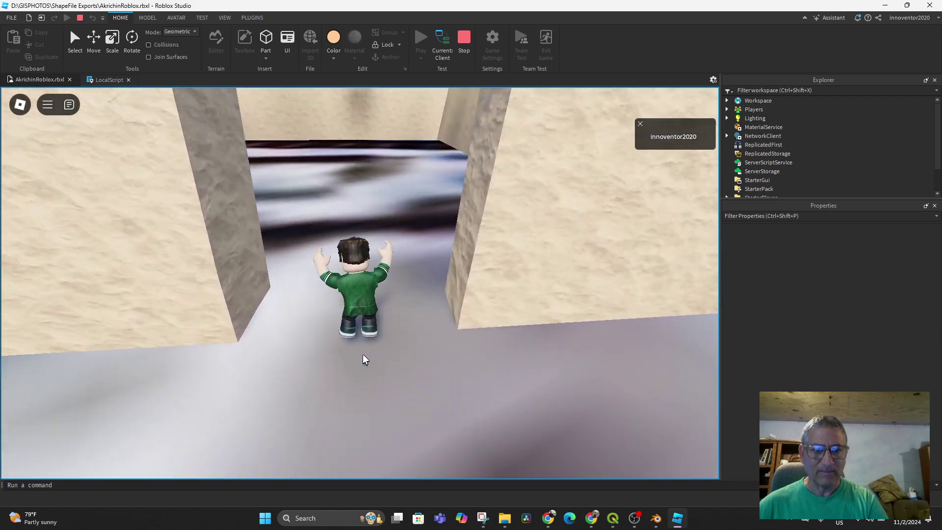
Test the doorway with the avatar, walking and jumping, and walk over to the smallest building at the far end
right_drag(363, 354, 363, 355)
key(w)
key(space)
key(s)
key(w)
key(w)
key(w)
key(w)
key(a)
key(s)
Examine how all three buildings sit on the terrain from a distance and end the playtest
scroll(494, 354, down, 4)
scroll(494, 354, down, 2)
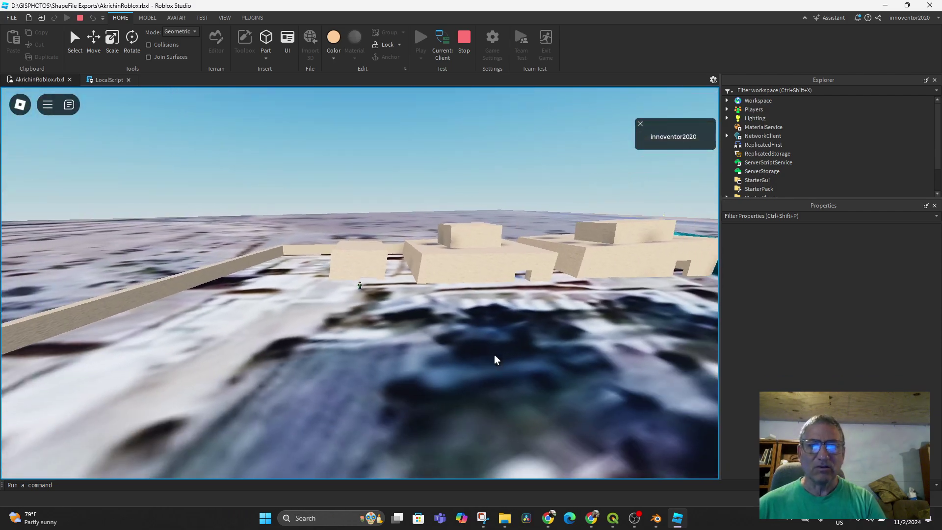
scroll(482, 345, up, 2)
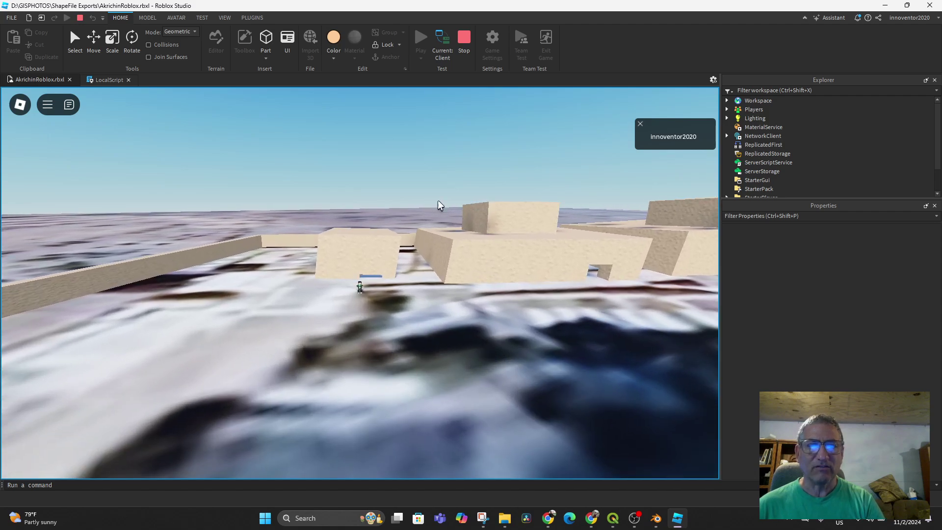
click(464, 43)
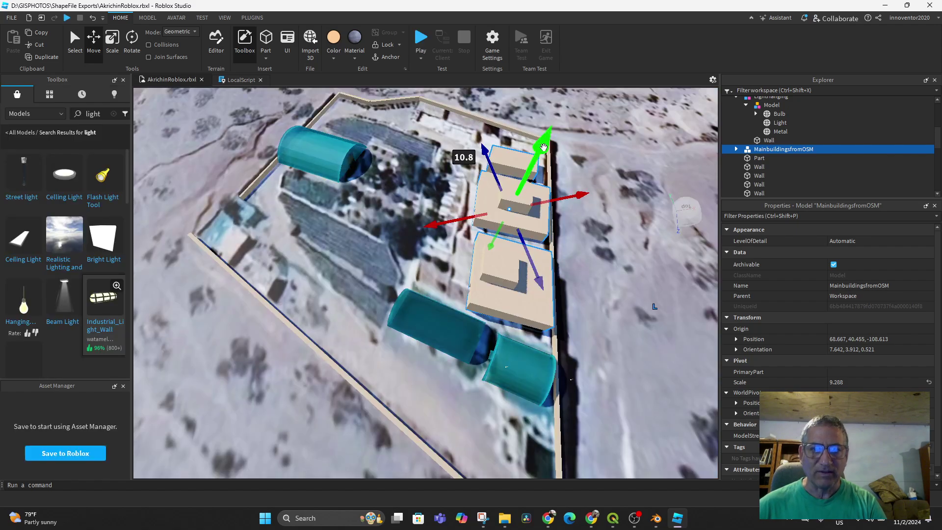
Raise the buildings model 9.6 studs along its tilted vertical axis
drag(531, 169, 546, 141)
right_drag(462, 324, 608, 219)
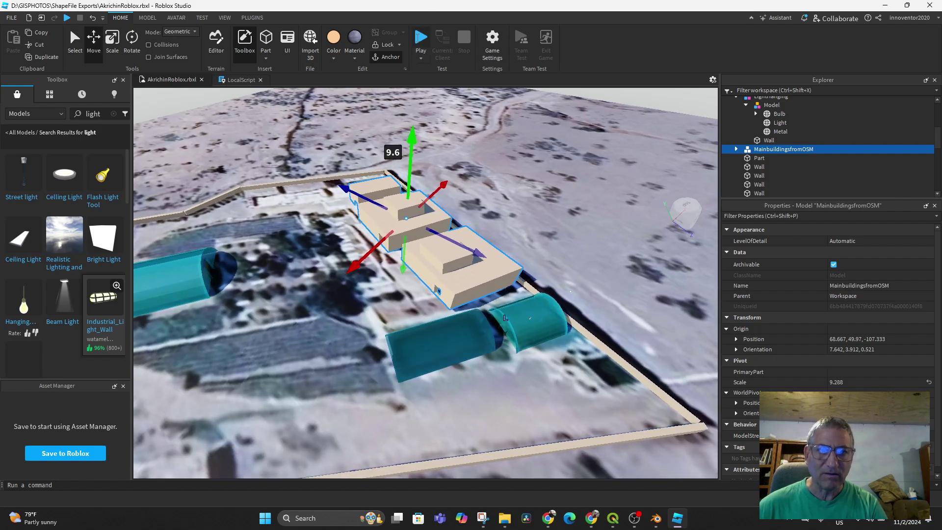
Playtest the raised buildings by walking the avatar off the roof and up to the doorway of the building nearest the greenhouses
key(F5)
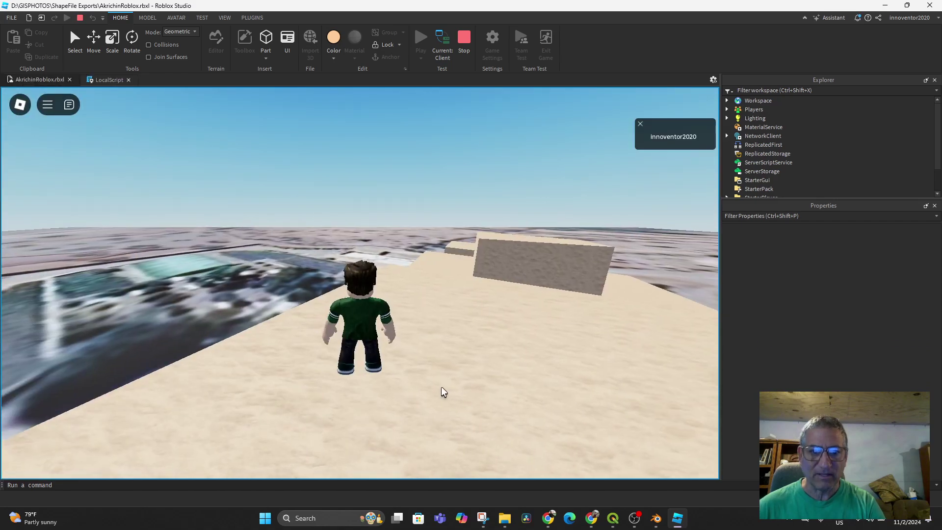
key(w)
right_drag(441, 387, 441, 387)
key(w)
key(w)
key(w)
key(w)
key(w)
key(space)
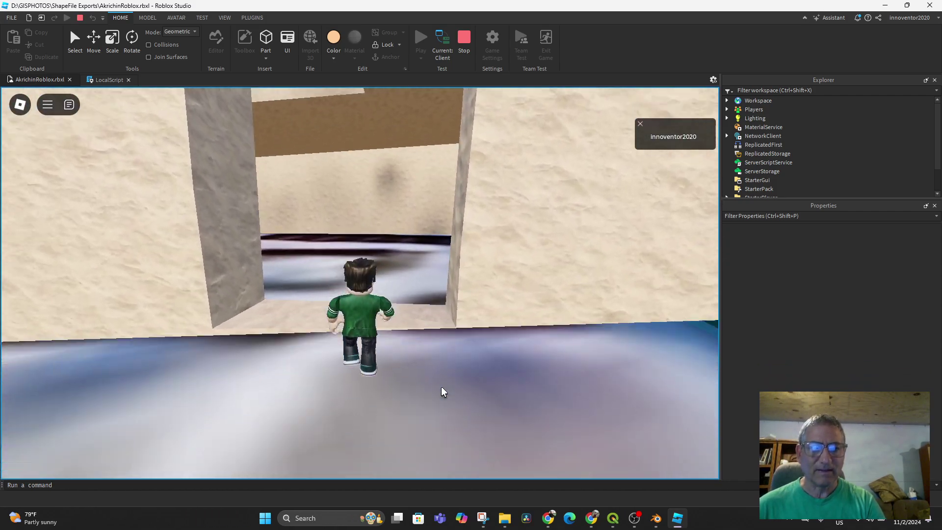
key(s)
key(w)
key(s)
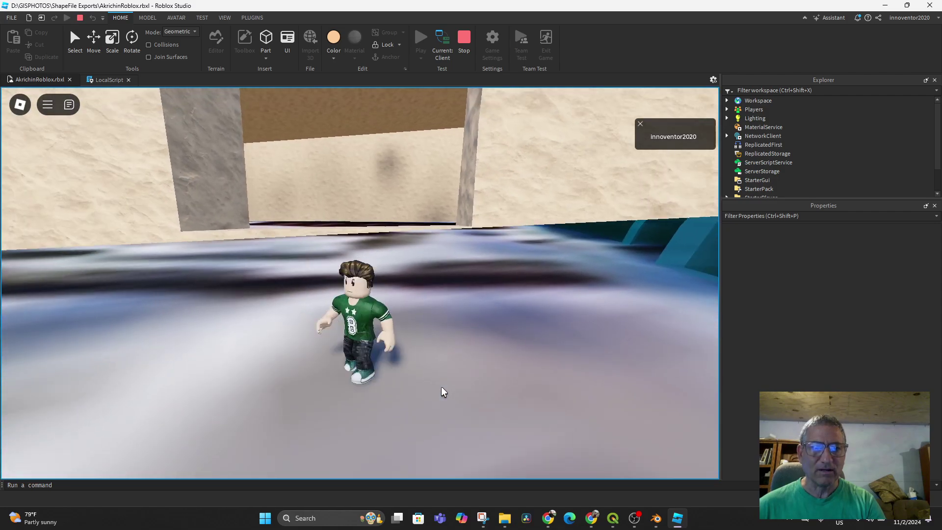
Walk the avatar through the building's doorway and out again in the running playtest to check whether the raised threshold obstructs it
key(w)
key(s)
key(w)
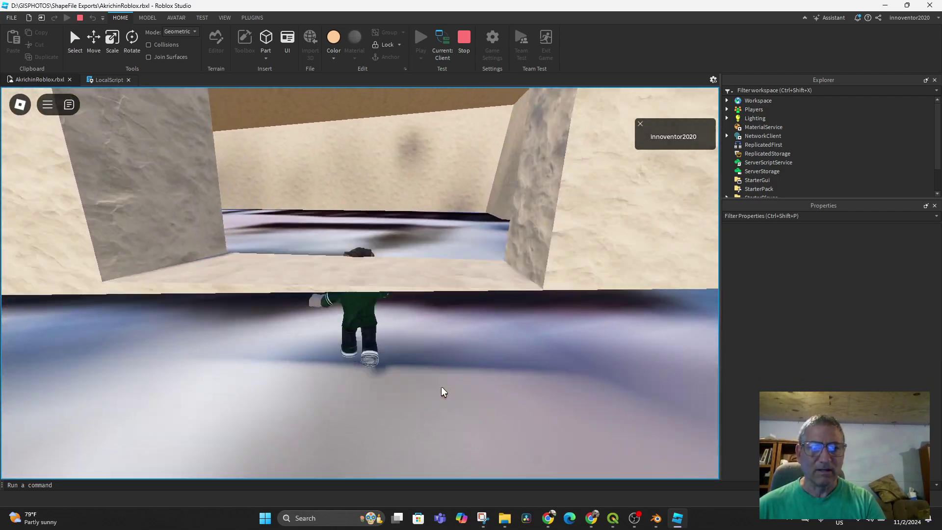
key(space)
key(Left)
key(w)
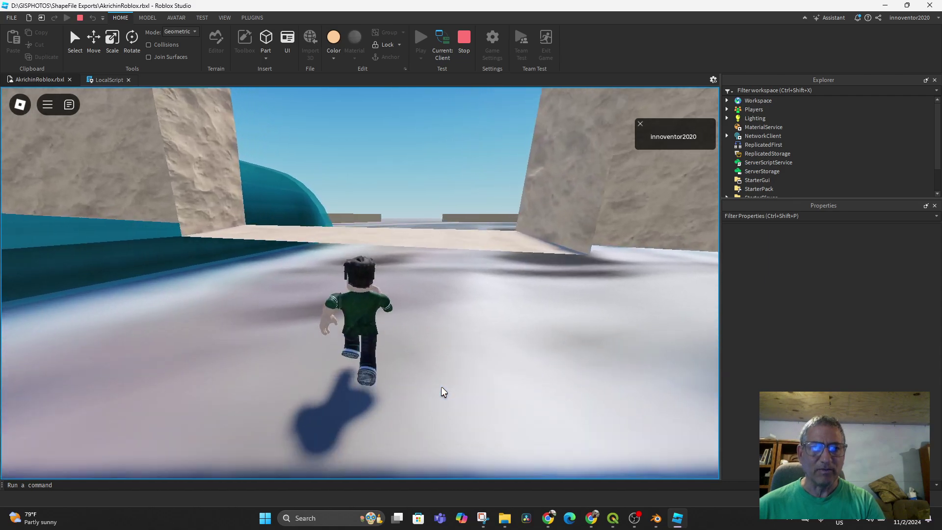
key(w)
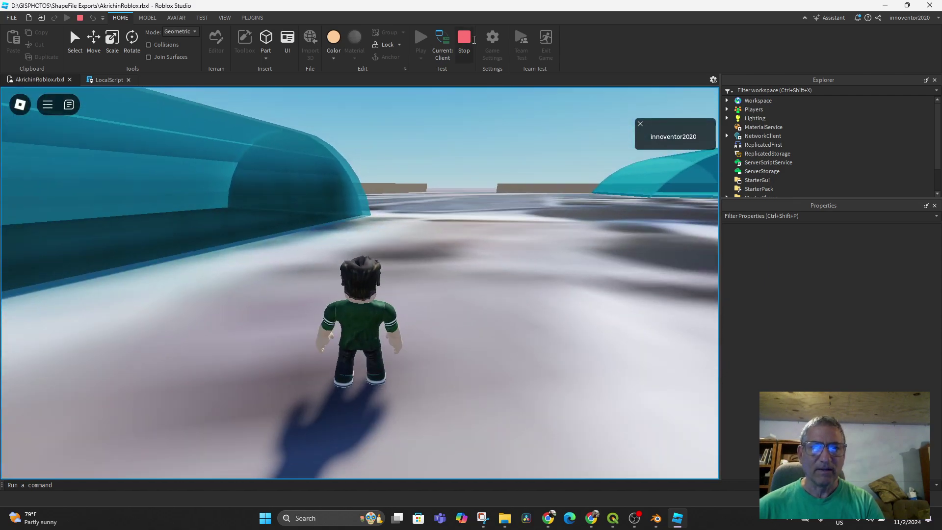
Stop the playtest and lower the MainbuildingsfromOSM model to a Y position of about 41.6
key(shift+F5)
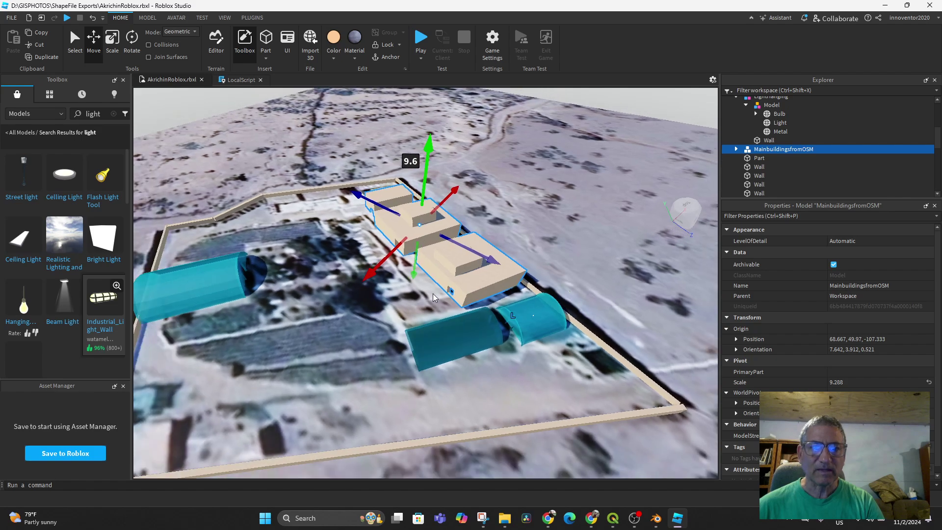
drag(427, 147, 428, 152)
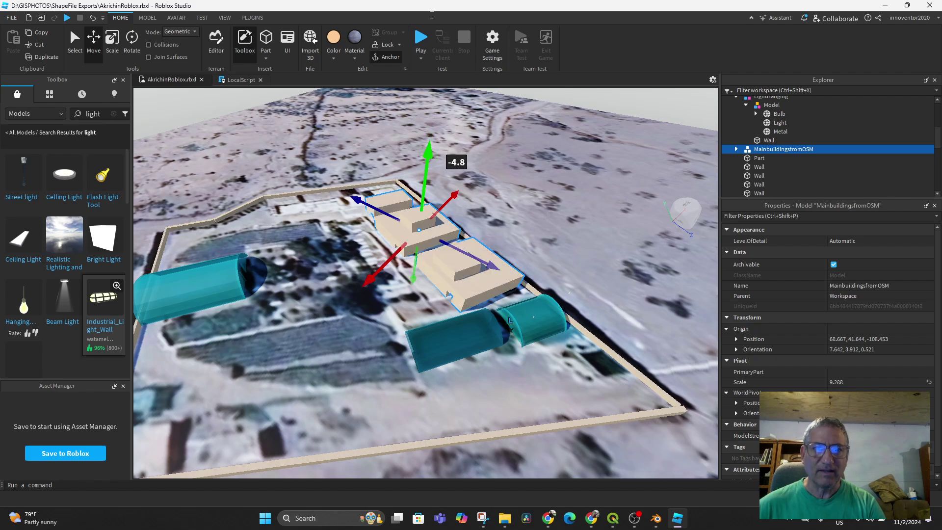
Run another playtest, walk the avatar in and out of the lowered building's doorway to check the entrance, and stop it
key(F5)
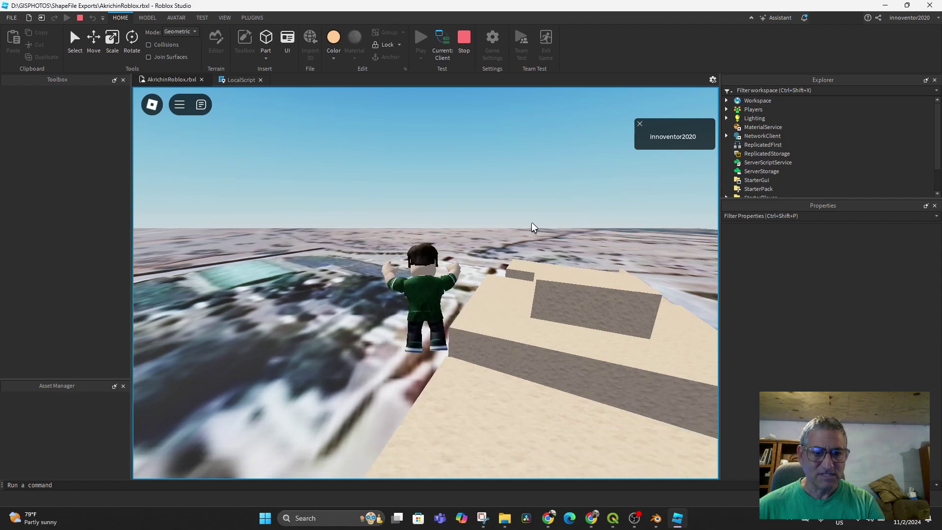
key(w)
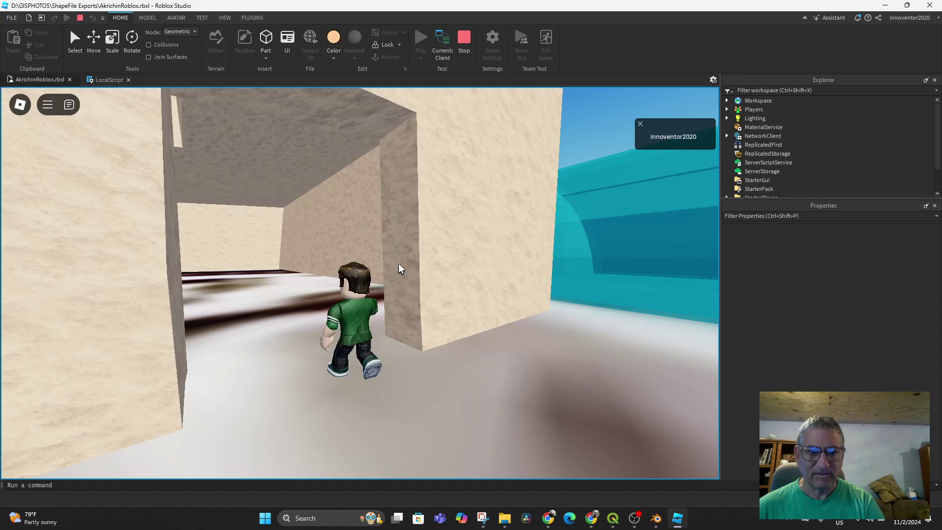
key(space)
key(a)
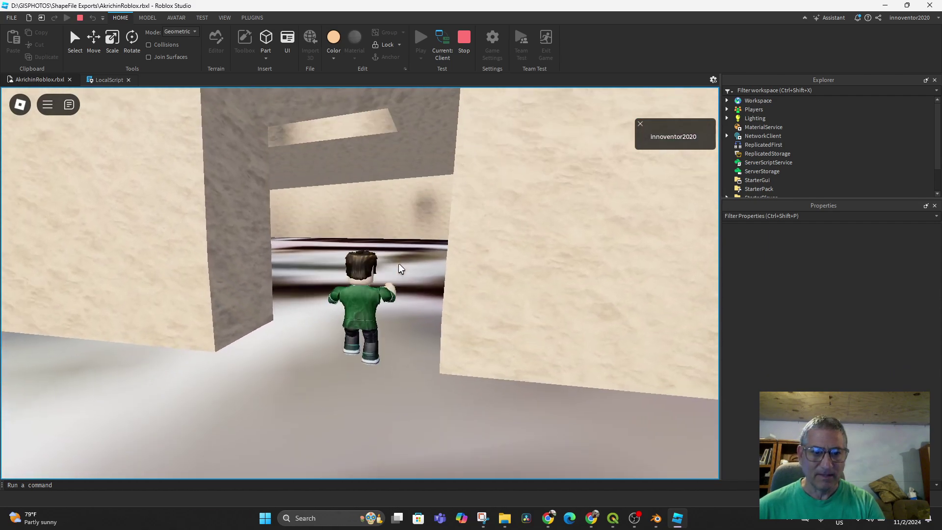
key(space)
key(d)
key(space)
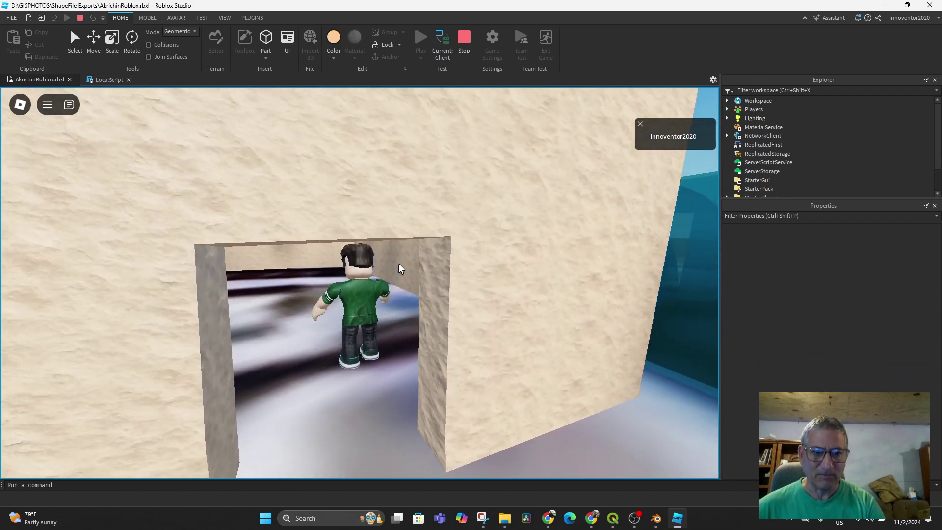
key(d)
key(Left)
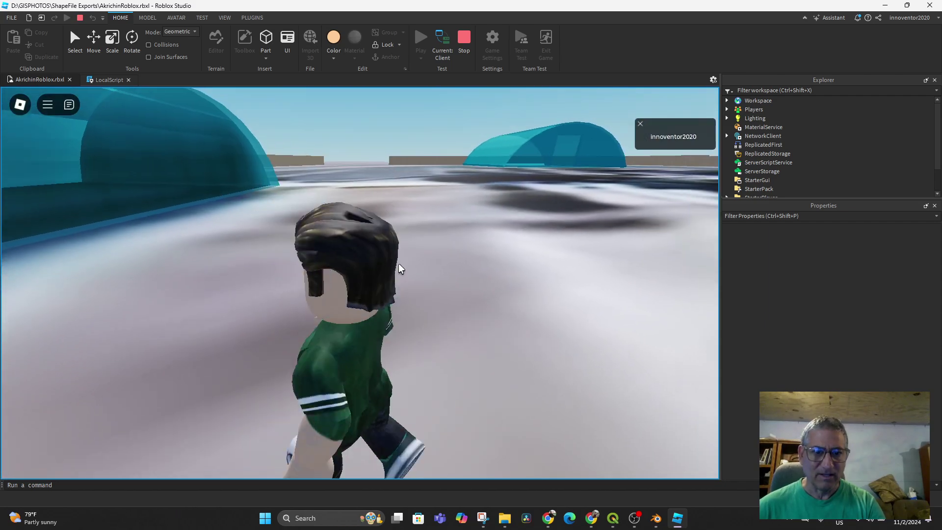
key(a)
right_drag(398, 264, 417, 269)
click(464, 42)
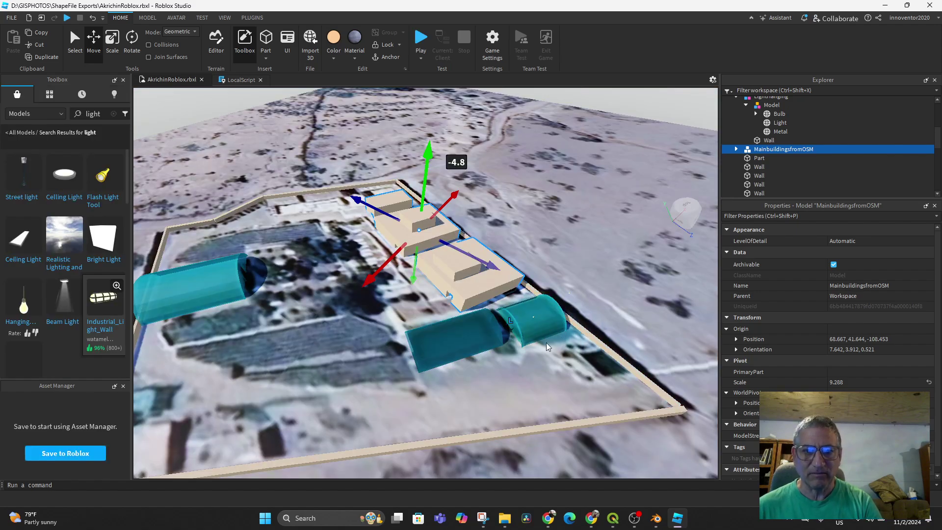
Switch to Blender and put the Areas:building.001 mesh into Edit Mode with face selection
click(658, 519)
scroll(479, 335, up, 5)
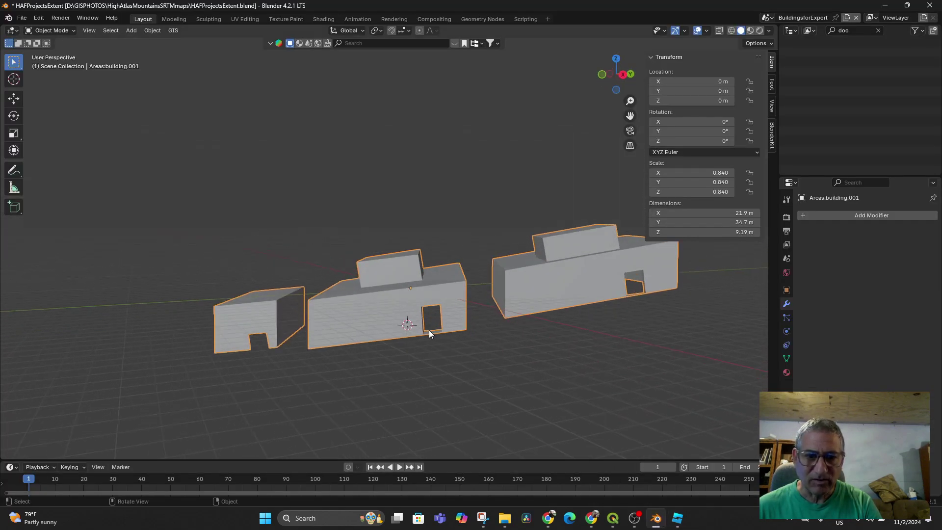
scroll(431, 331, up, 4)
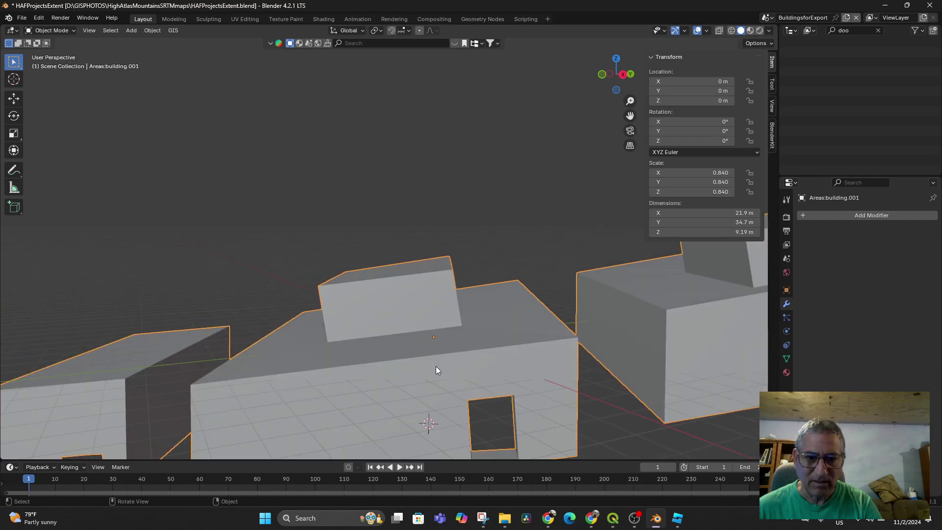
scroll(452, 377, down, 5)
scroll(462, 364, up, 5)
mouse_move(461, 365)
middle_down()
mouse_move(484, 384)
mouse_move(479, 349)
mouse_move(489, 363)
mouse_move(480, 373)
mouse_move(502, 367)
mouse_move(479, 343)
mouse_move(465, 370)
middle_up()
scroll(476, 381, up, 3)
scroll(472, 381, down, 3)
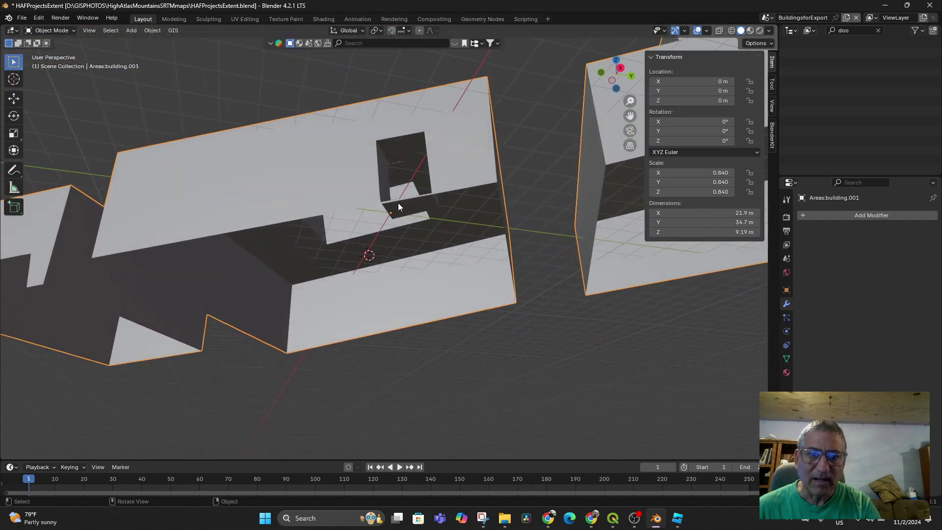
click(42, 31)
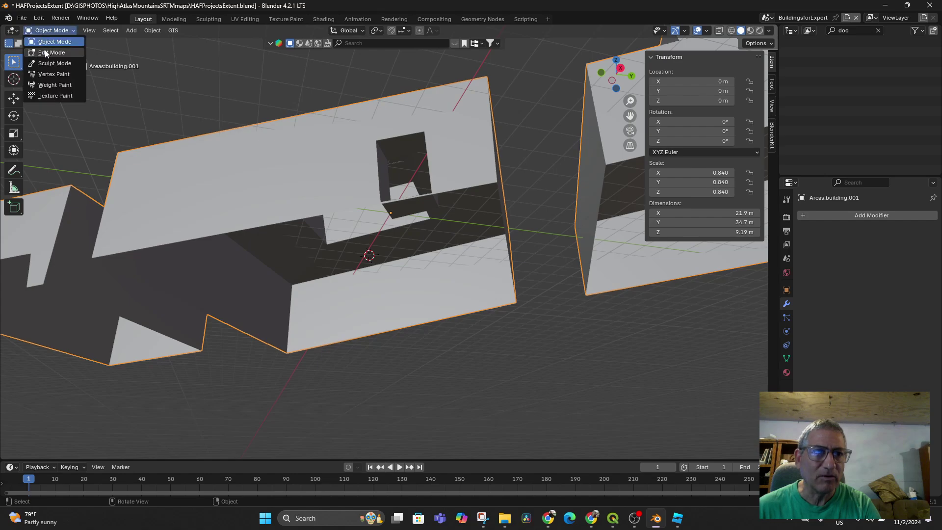
click(45, 53)
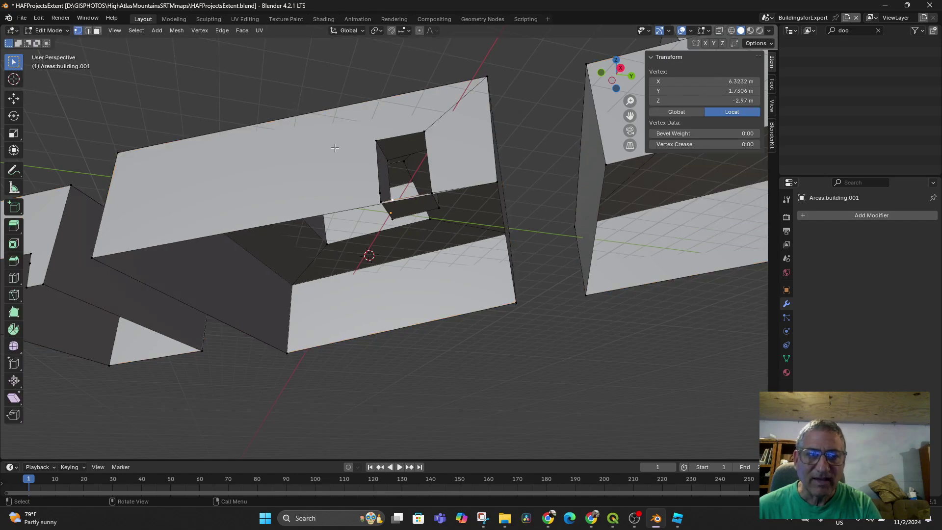
click(98, 32)
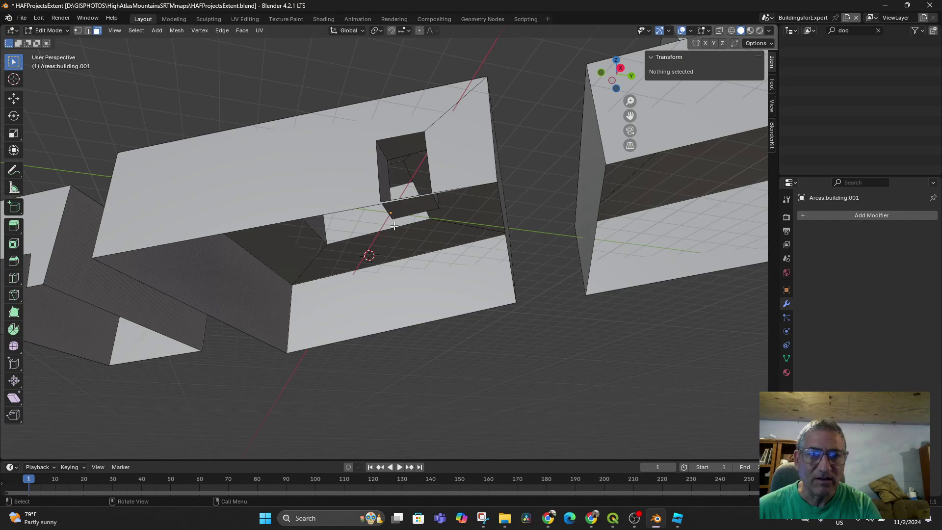
Delete the threshold face under the middle building's doorway
click(413, 205)
key(x)
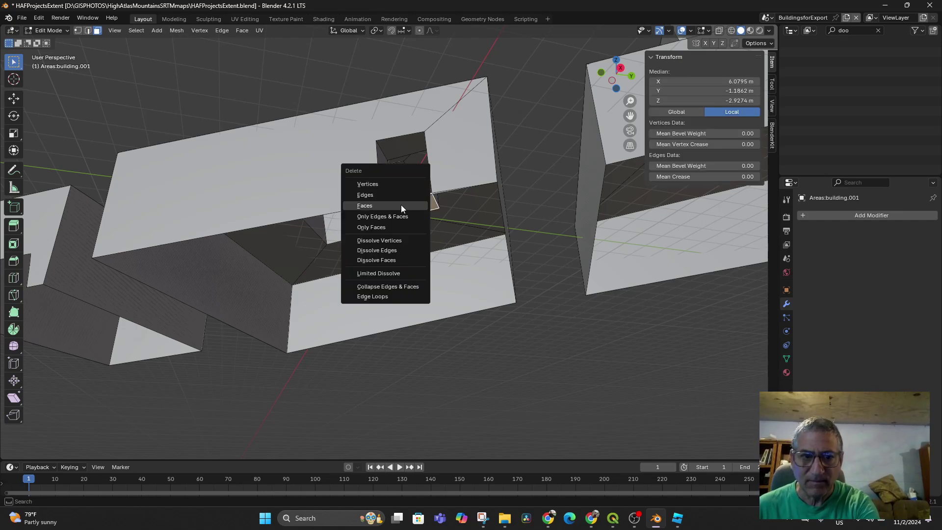
click(401, 205)
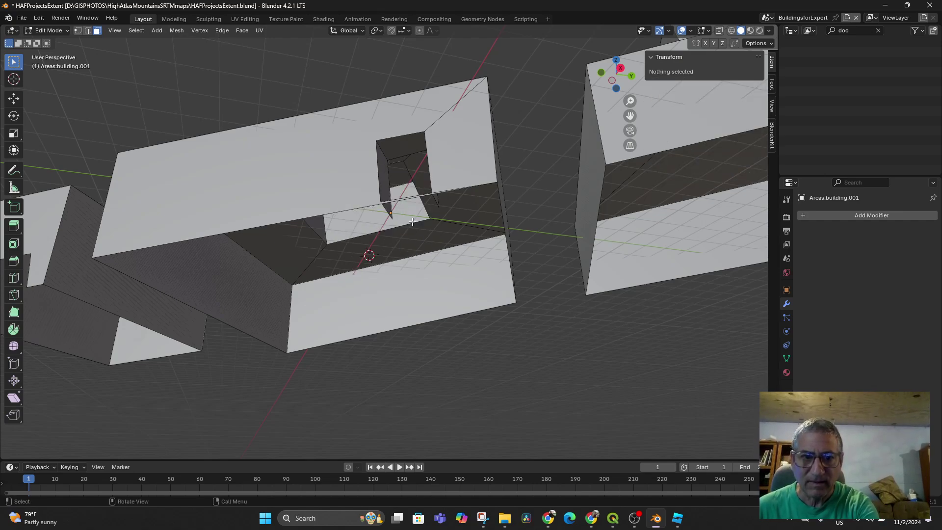
Delete both side faces projecting inward from the middle building's doorway
click(438, 202)
middle_drag(439, 202, 502, 236)
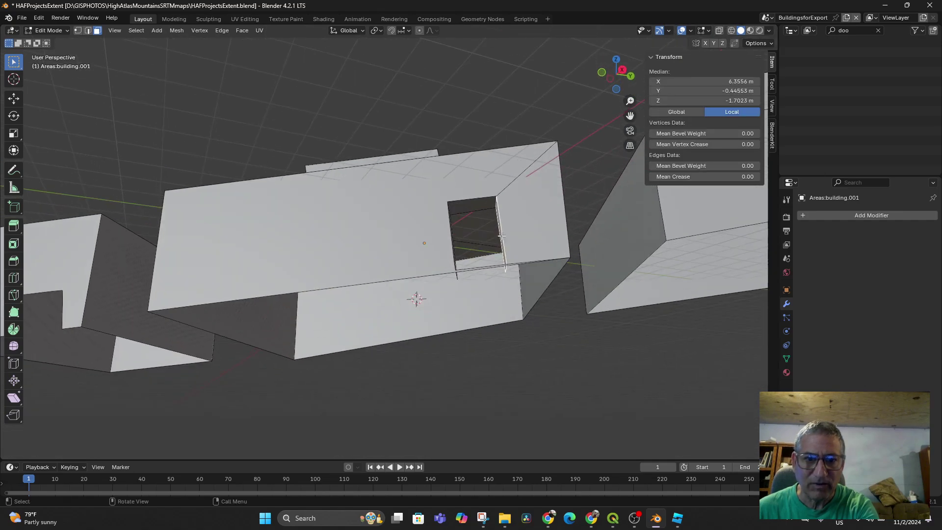
right_click(503, 261)
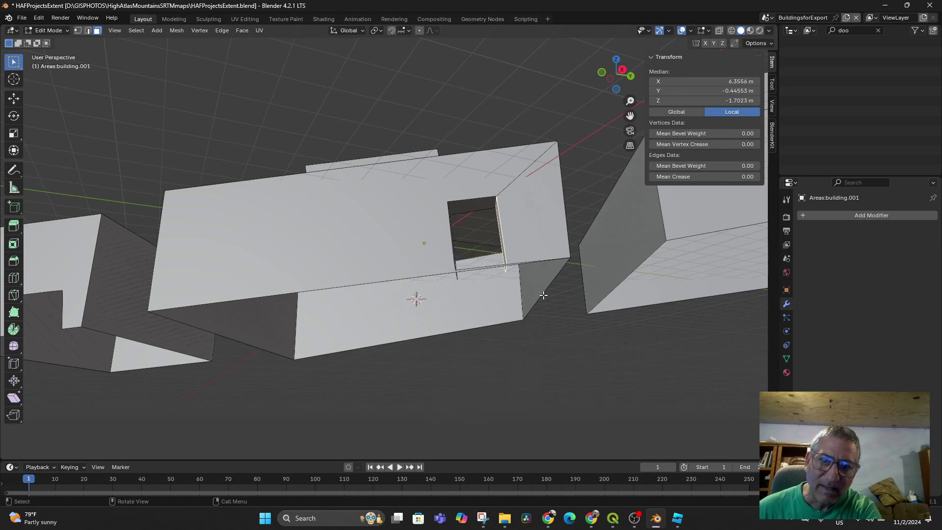
mouse_move(540, 292)
middle_down()
mouse_move(530, 296)
mouse_move(547, 301)
middle_up()
key(x)
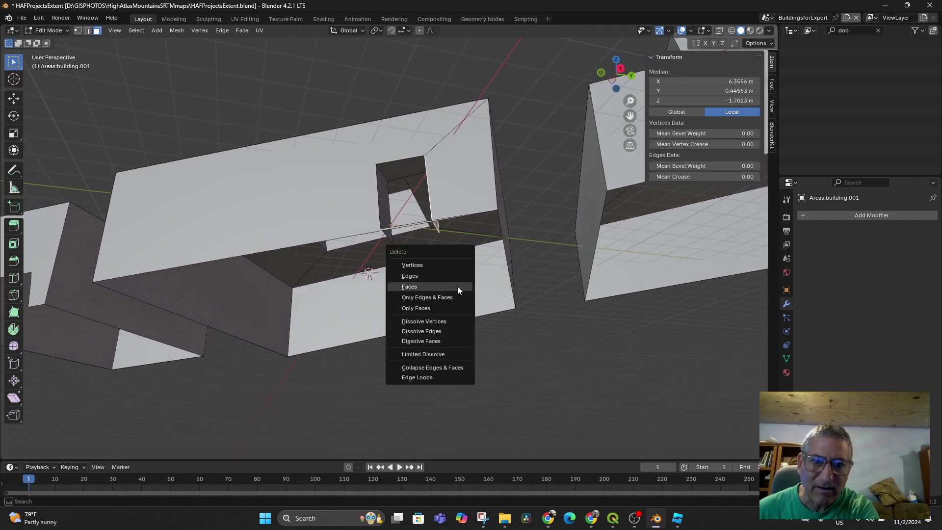
click(431, 287)
click(386, 222)
key(x)
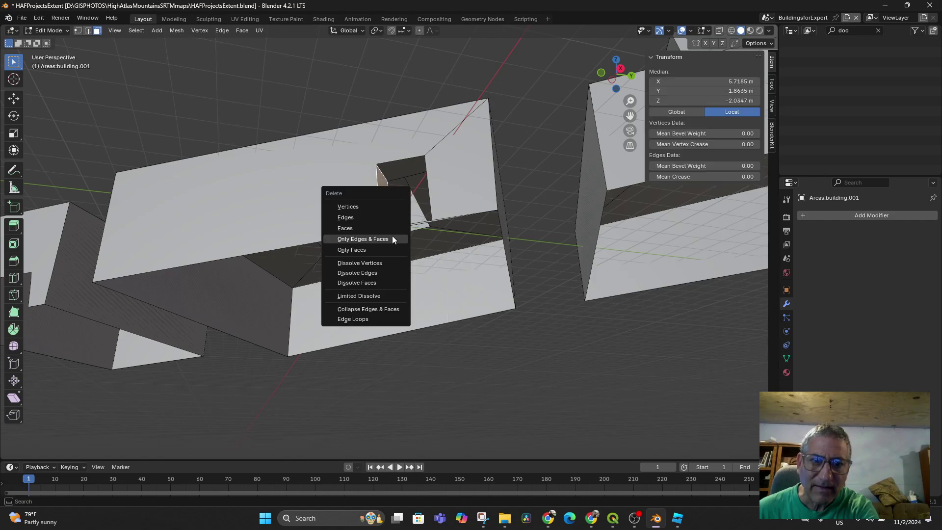
click(376, 229)
Delete the threshold face and the near side face of the doorway in the building at the positive Y end
middle_drag(375, 234, 467, 261)
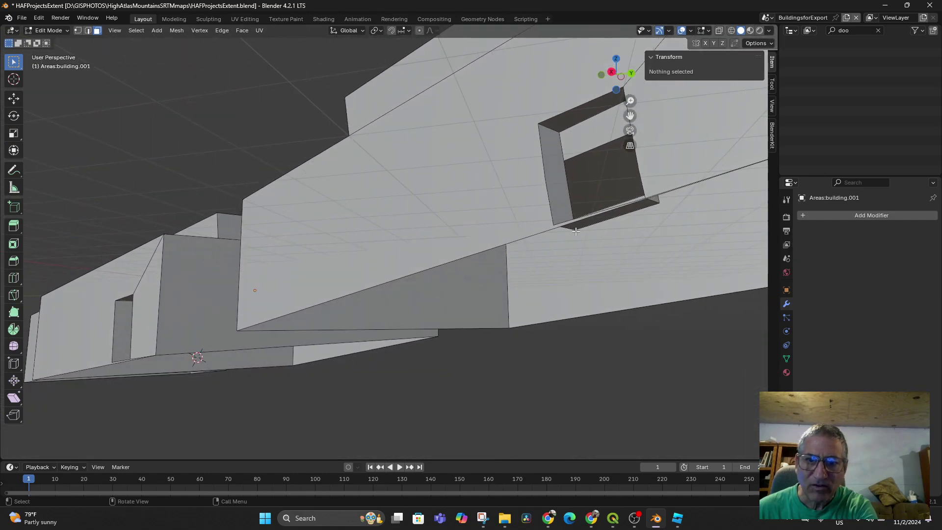
click(603, 218)
key(x)
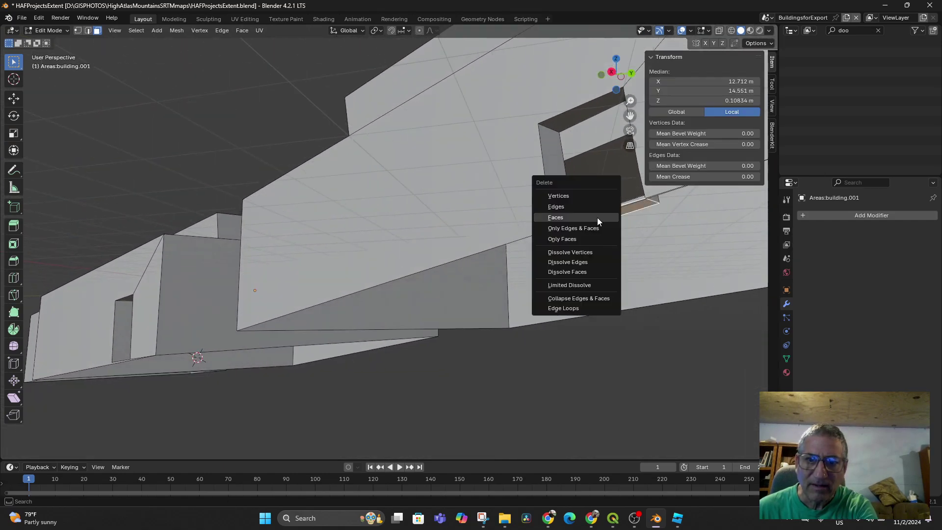
click(597, 217)
click(558, 183)
key(x)
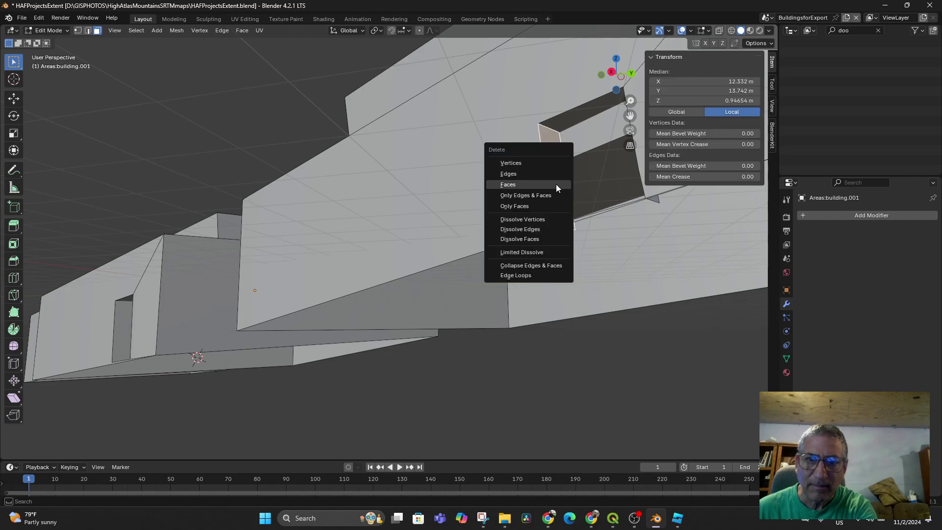
click(557, 184)
Delete the remaining side face behind the doorway of the building at the positive Y end
right_click(603, 220)
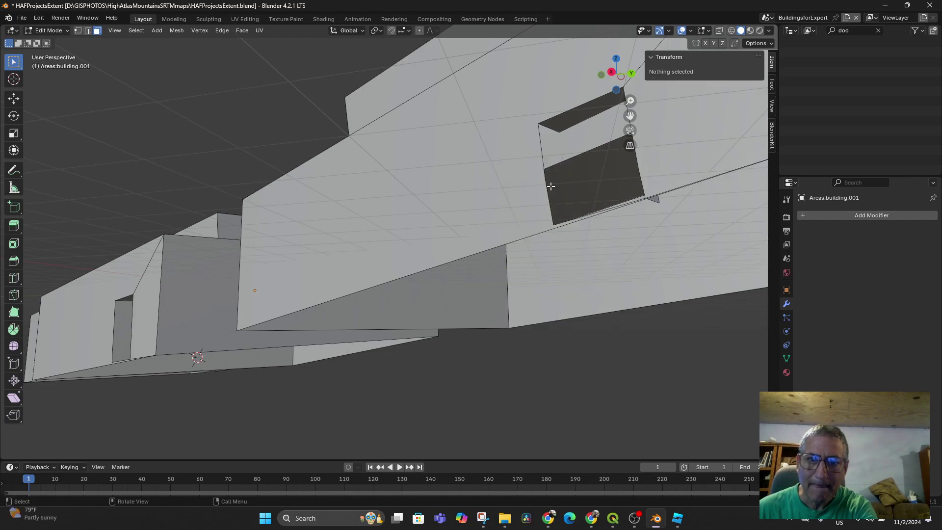
right_click(578, 229)
middle_drag(629, 280, 585, 270)
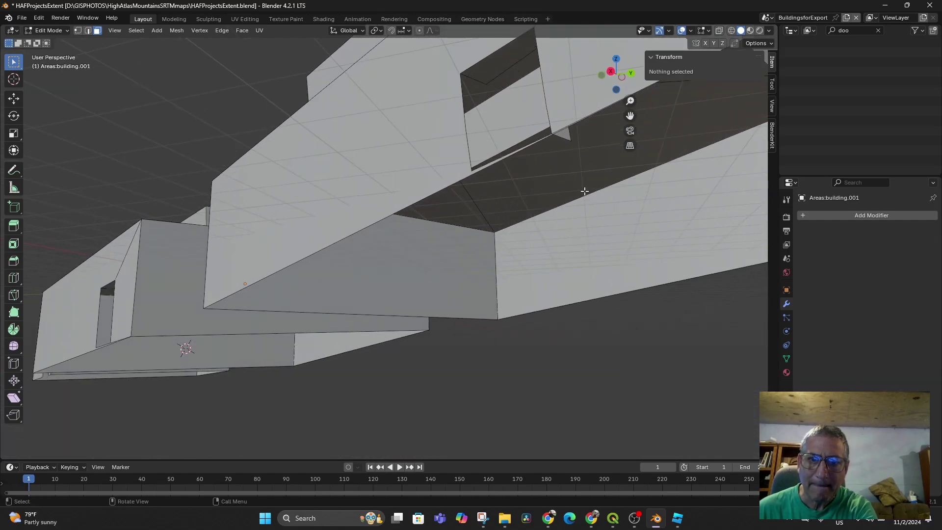
click(569, 137)
right_click(568, 137)
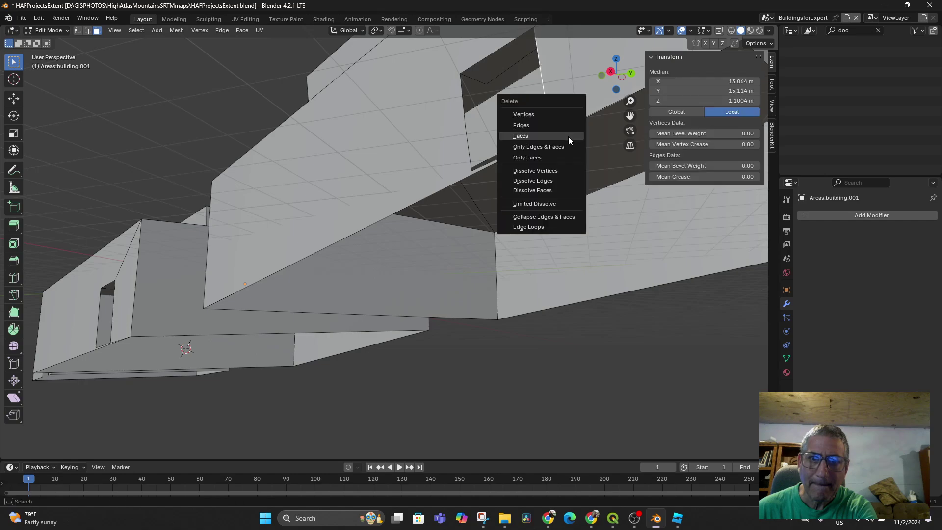
click(541, 134)
Delete the leftover top face projecting inward above the middle building's doorway
middle_drag(568, 189, 578, 195)
scroll(407, 331, down, 5)
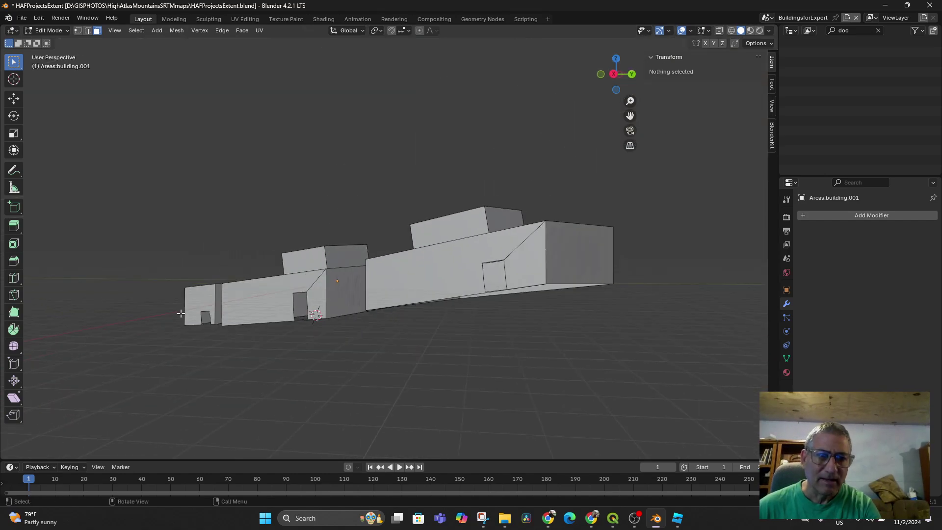
middle_drag(181, 314, 262, 311)
scroll(270, 286, up, 5)
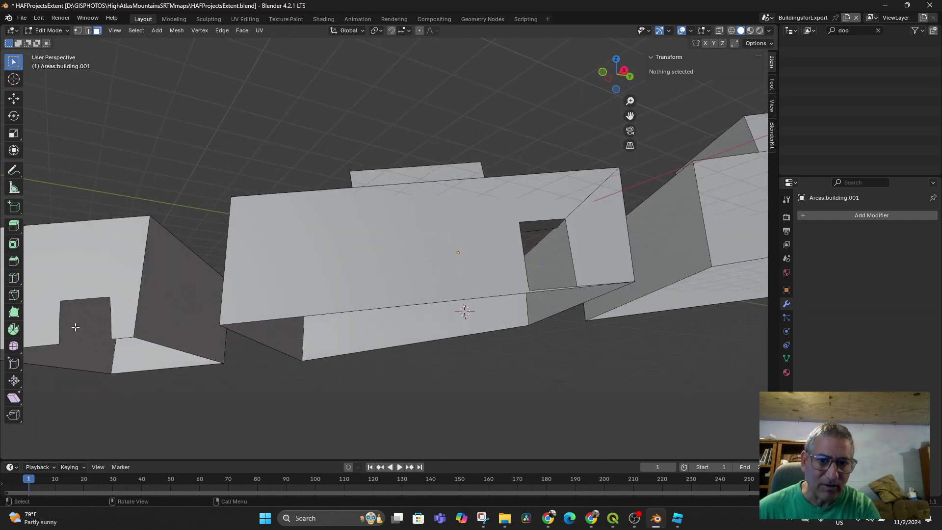
middle_drag(75, 327, 8, 366)
scroll(160, 380, down, 4)
middle_drag(369, 394, 434, 235)
scroll(471, 366, up, 4)
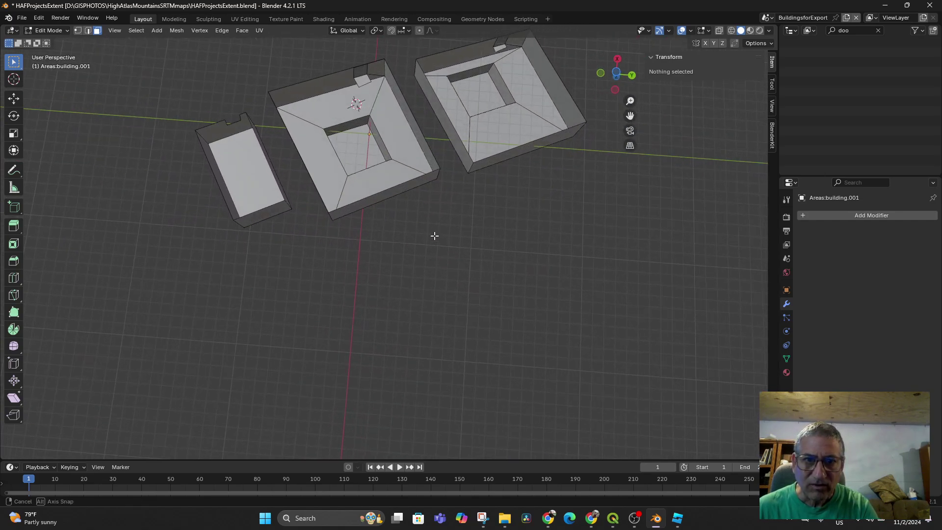
click(364, 80)
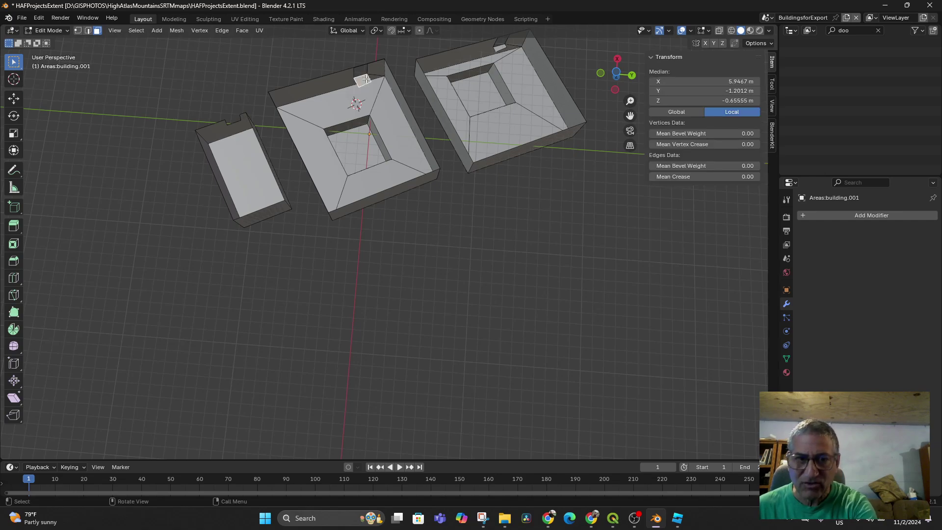
key(x)
click(359, 79)
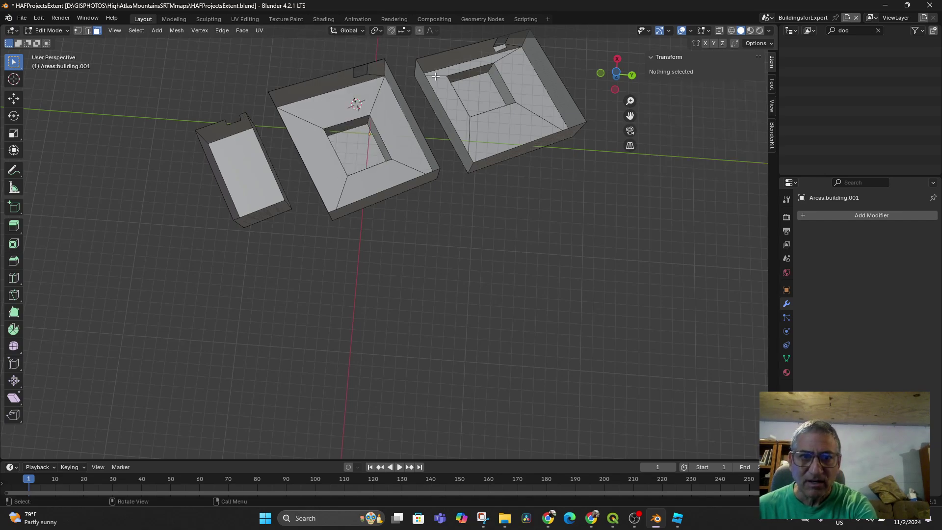
Delete the leftover top face above the doorway of the building at the positive Y end
click(501, 49)
key(x)
click(502, 49)
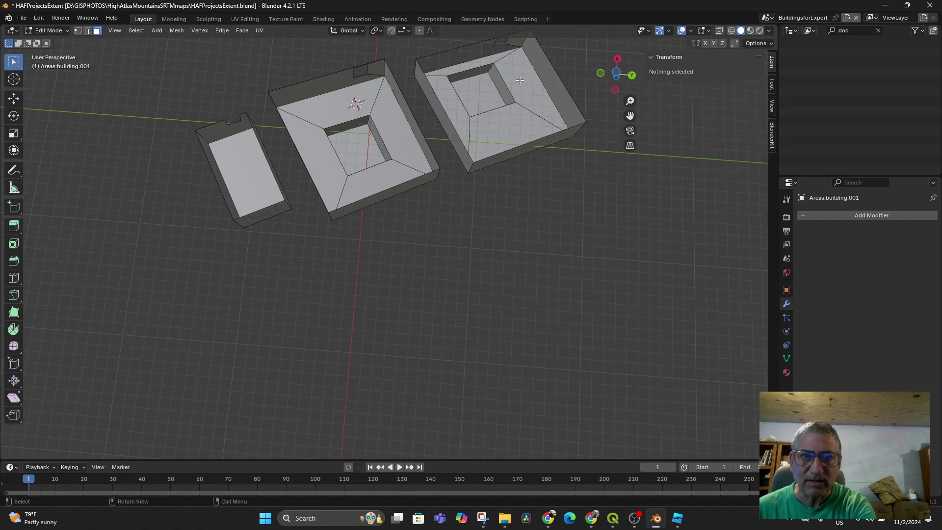
Undo the last deletion and delete only the top face above the doorway of the building at the positive Y end
middle_drag(521, 80, 524, 204)
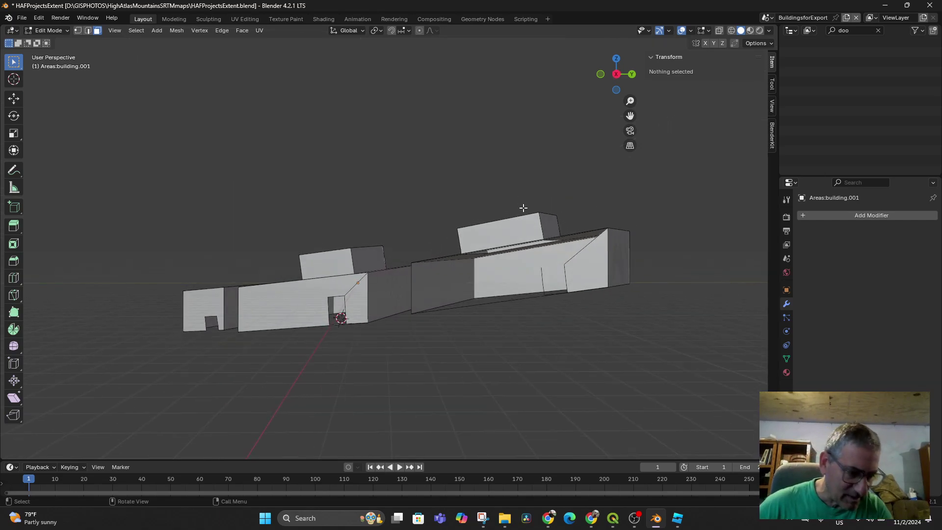
key(ctrl+z)
middle_drag(593, 293, 537, 140)
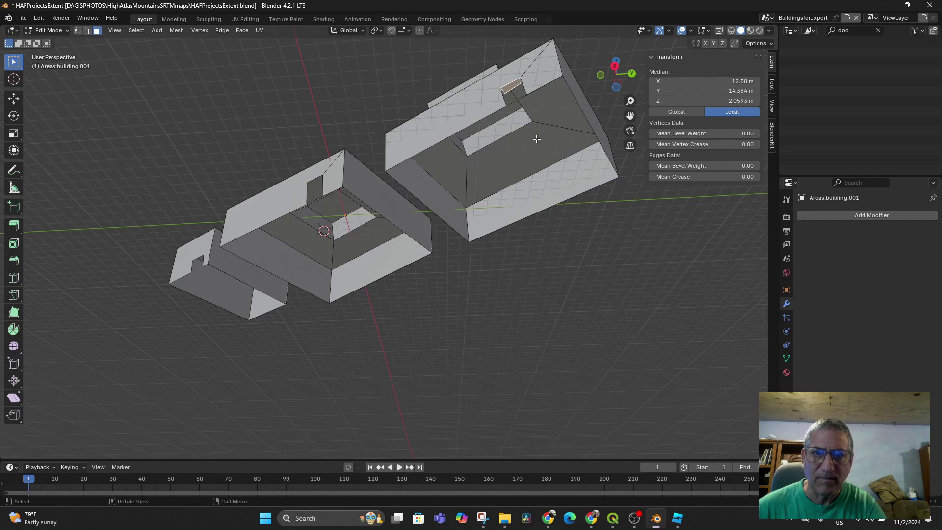
key(x)
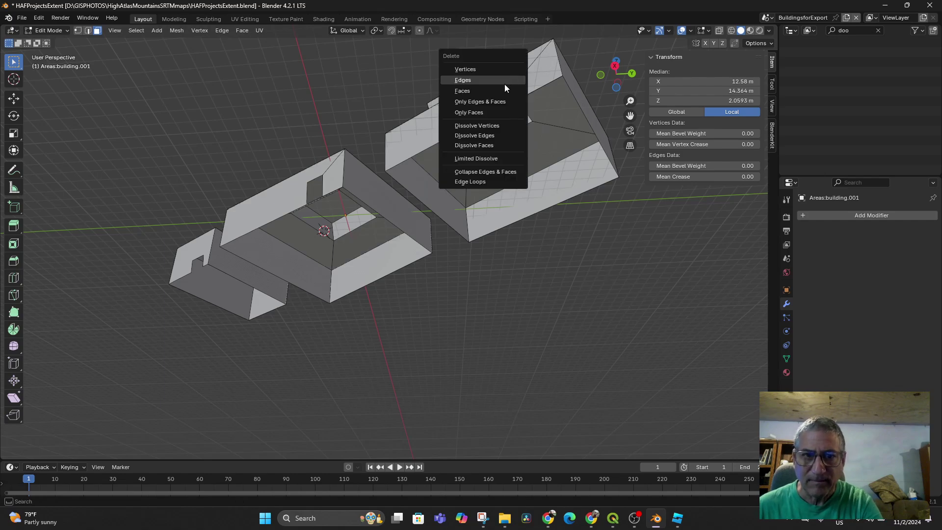
click(497, 92)
Try to delete the threshold edge beneath the doorway of the building at the positive Y end
middle_drag(512, 165, 535, 181)
click(538, 193)
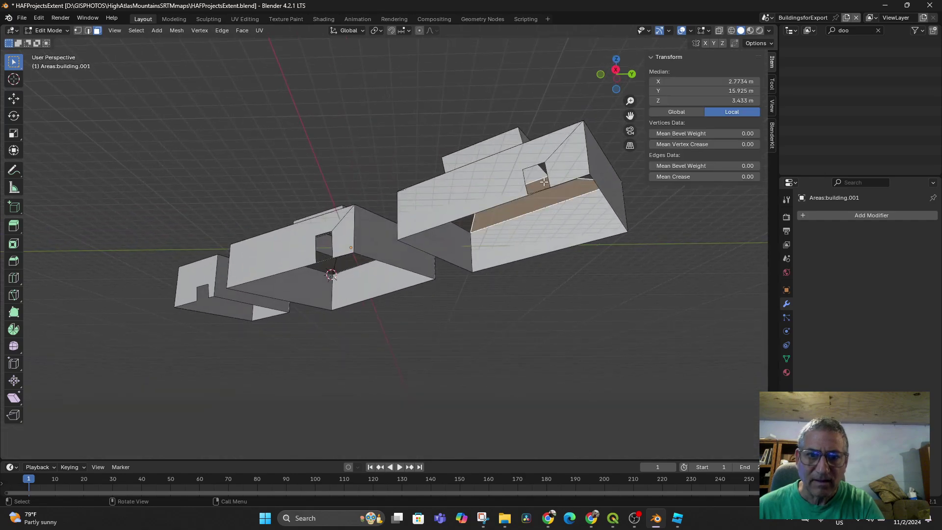
click(92, 30)
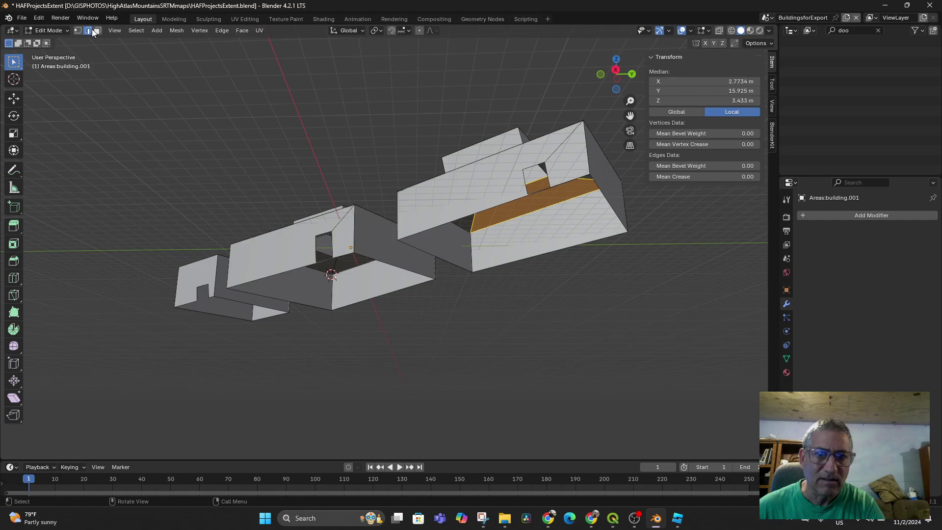
click(534, 194)
middle_drag(534, 194, 636, 212)
key(x)
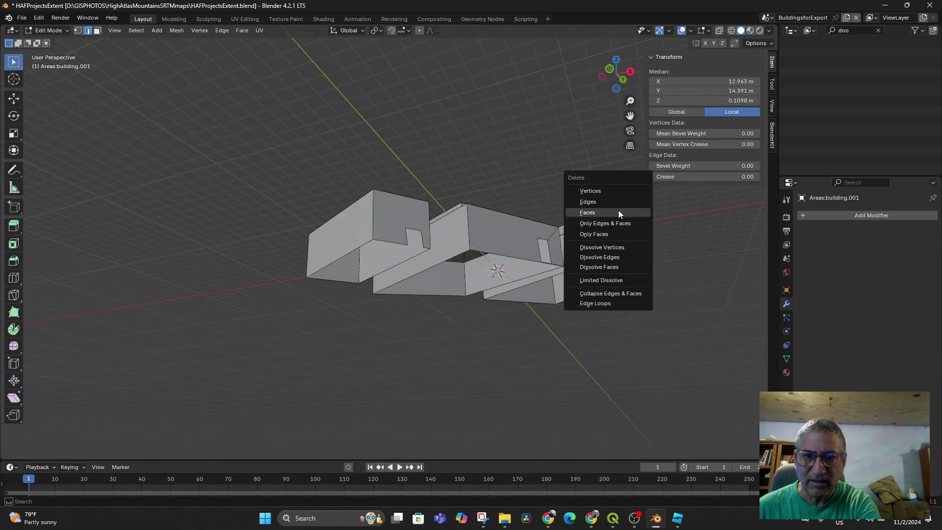
click(620, 199)
Try to delete the threshold edge beneath the middle building's doorway
middle_drag(613, 231, 579, 295)
click(517, 302)
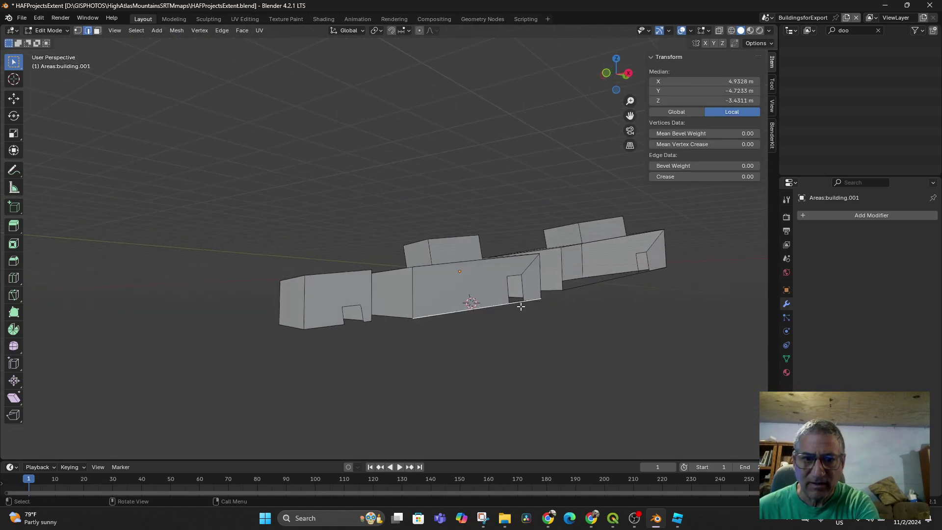
click(518, 301)
key(x)
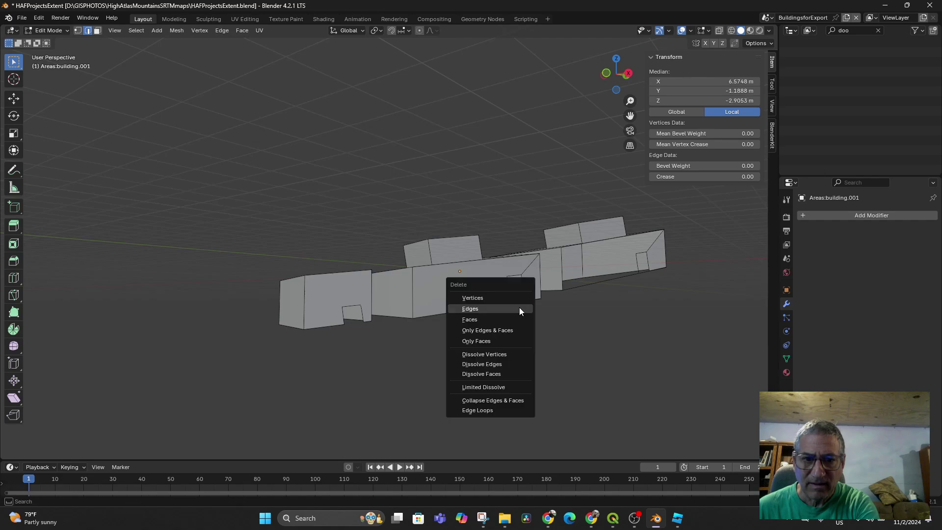
click(519, 307)
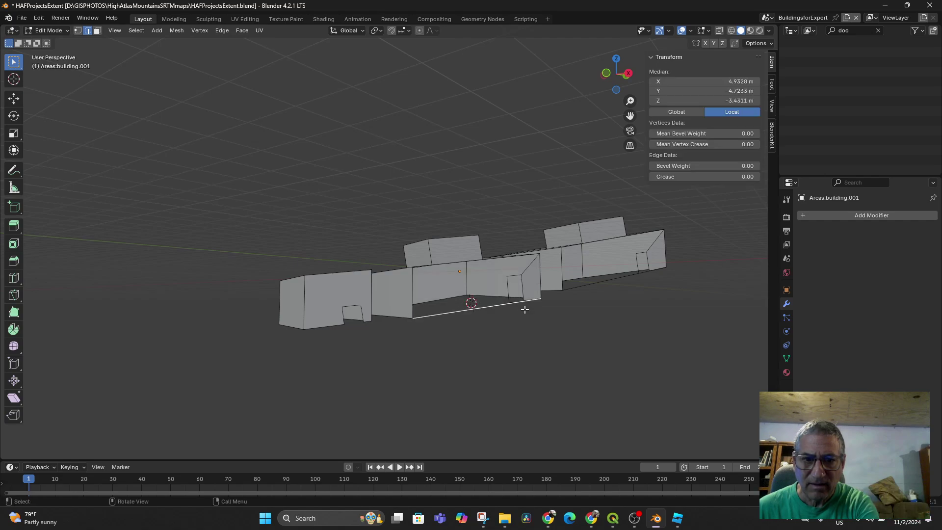
Try to fill the middle building's open front wall with a face from its boundary and doorway edges
click(648, 271)
middle_drag(648, 282, 601, 314)
click(642, 307)
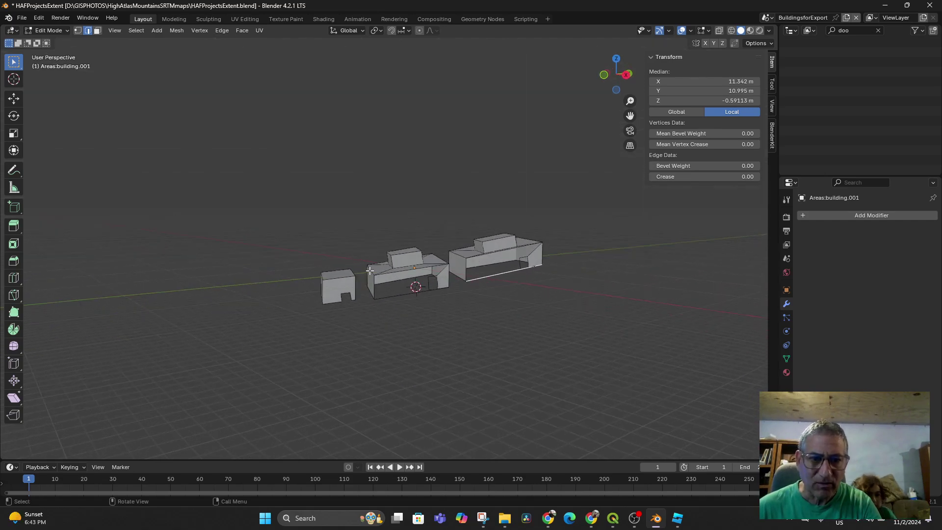
drag(371, 272, 459, 307)
middle_drag(453, 309, 432, 318)
drag(342, 278, 437, 319)
scroll(437, 305, up, 2)
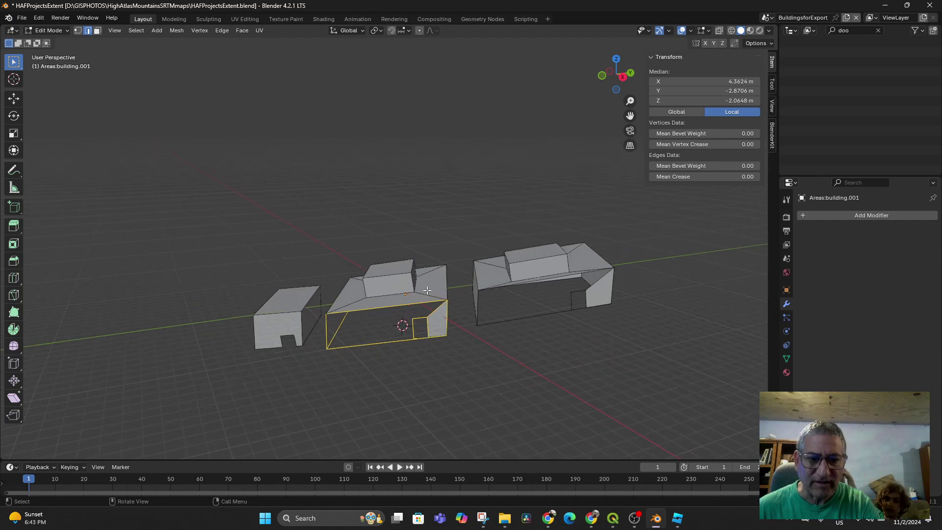
key(f)
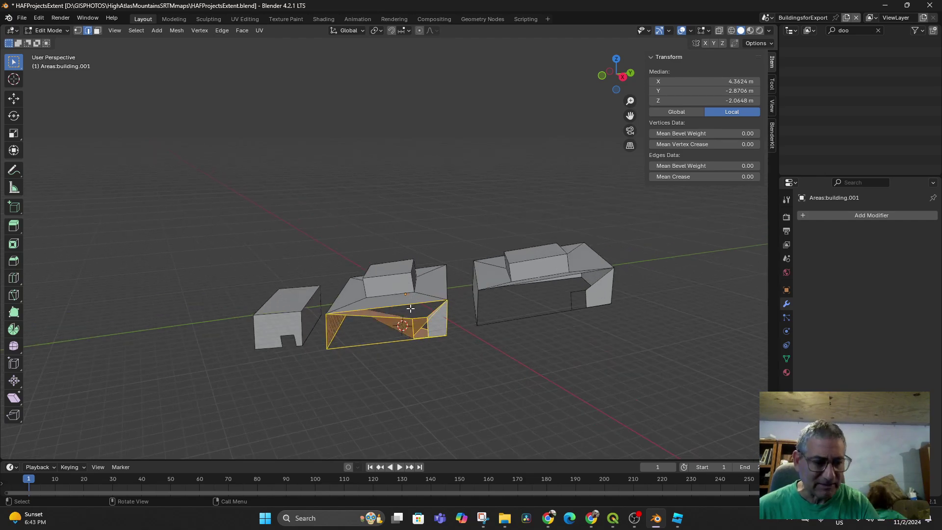
Undo the middle building's wall fill and the threshold edge deletions on both buildings
key(ctrl+z)
key(ctrl+z)
key(ctrl+z)
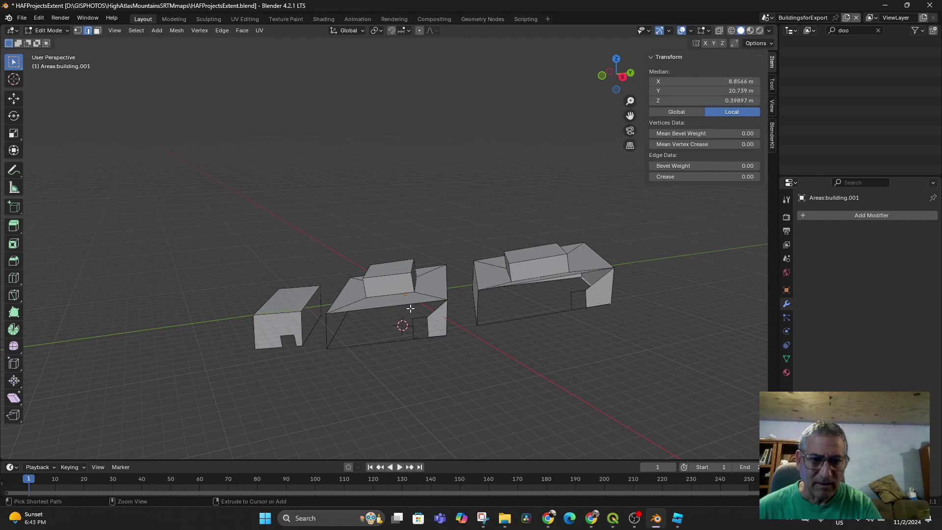
key(ctrl+z)
key(ctrl+z)
key(ctrl+z)
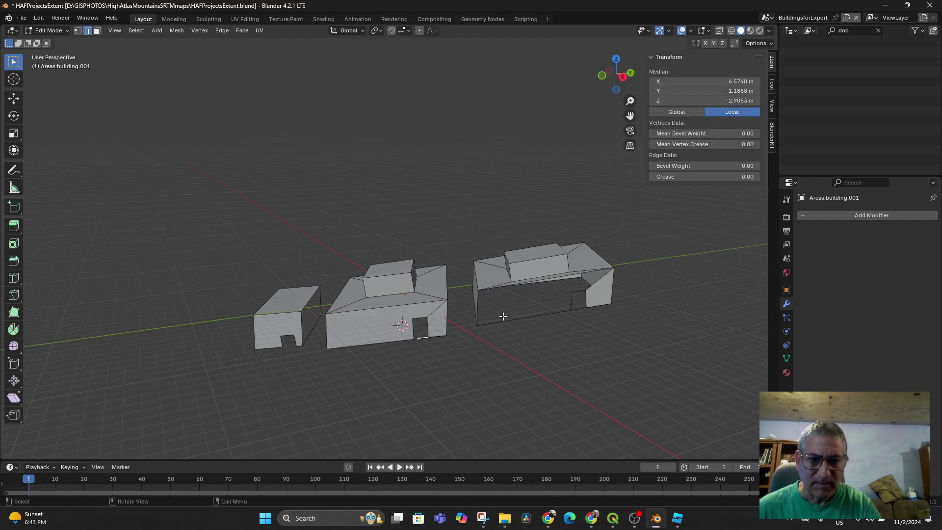
key(ctrl+z)
key(ctrl+z)
Examine the front walls and doorways of the buildings, especially the threshold of the middle building's doorway
middle_drag(530, 341, 454, 331)
scroll(454, 331, up, 3)
middle_drag(461, 395, 469, 365)
scroll(524, 339, up, 3)
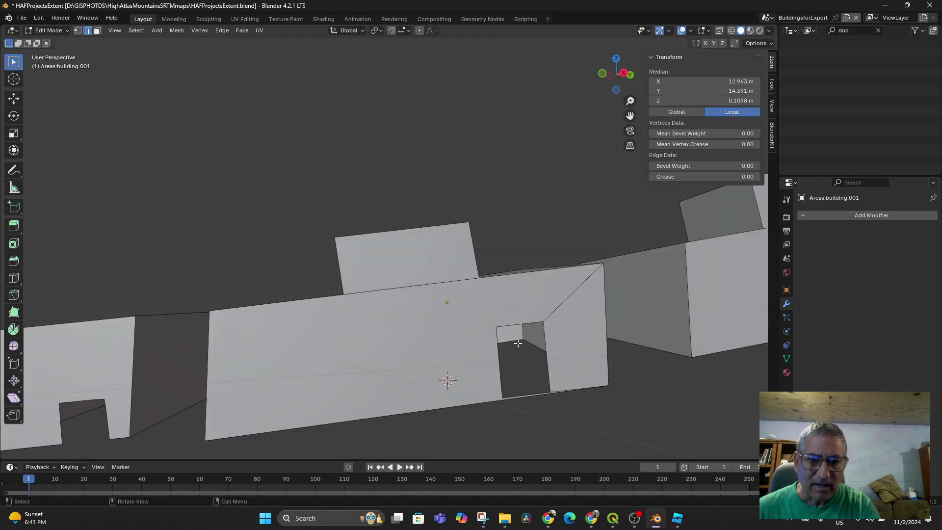
middle_drag(560, 389, 579, 396)
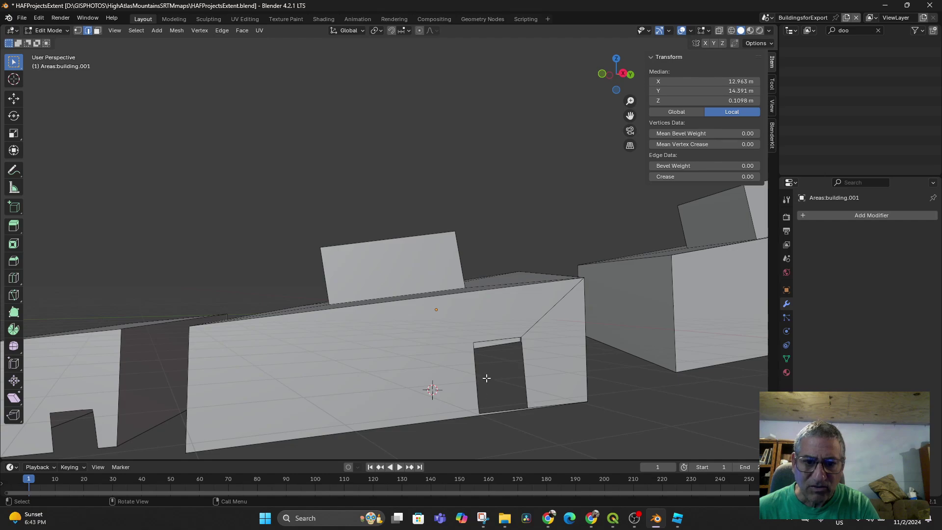
scroll(510, 308, down, 5)
middle_drag(511, 301, 490, 320)
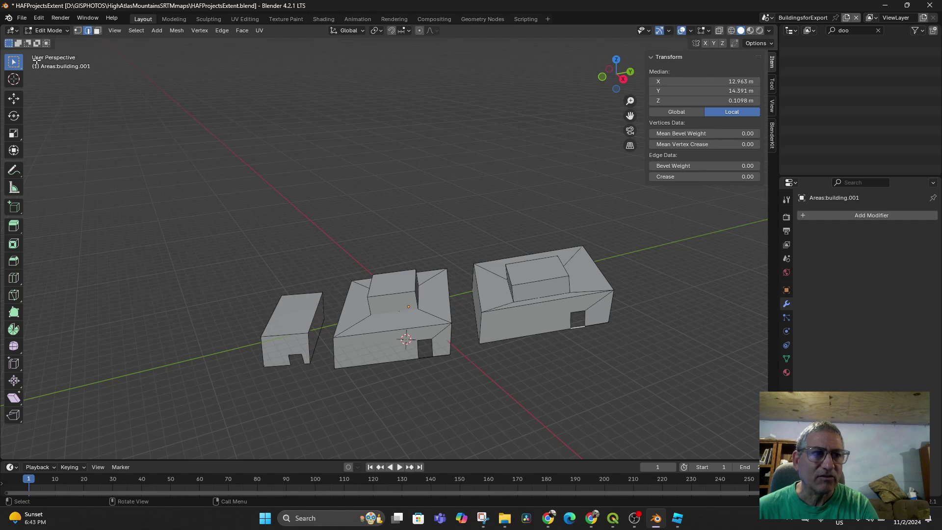
Return to Object Mode and export the selected buildings as FBX at scale 0.01, overwriting MainbuildingsfromOSM.fbx in ShapeFile Exports
click(44, 30)
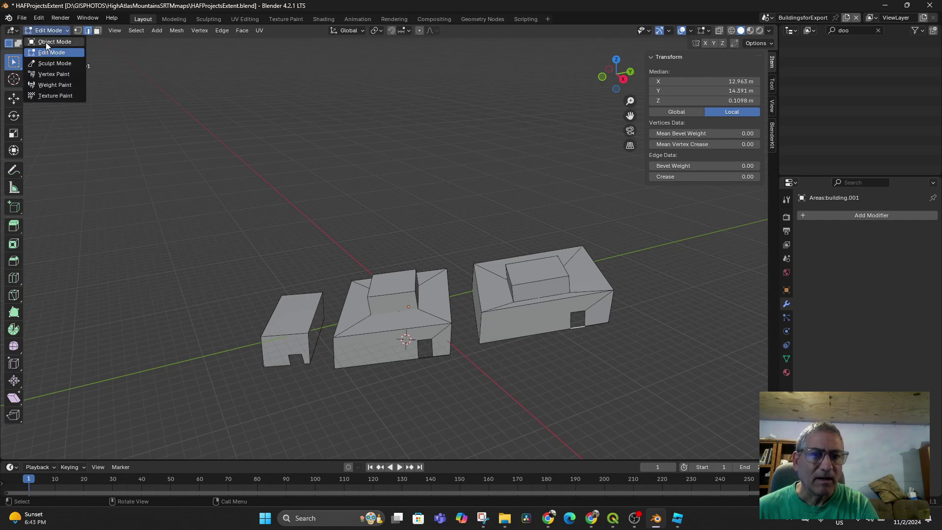
click(47, 42)
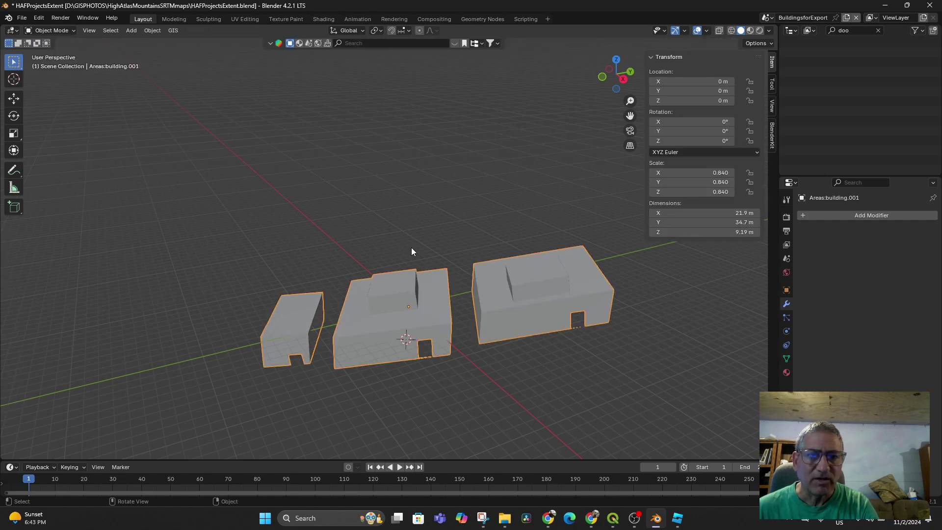
click(22, 18)
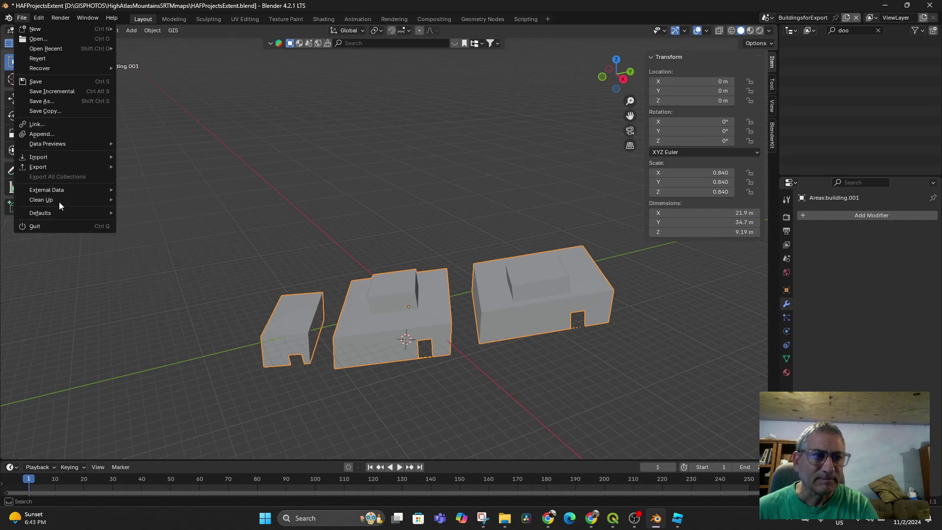
mouse_move(51, 166)
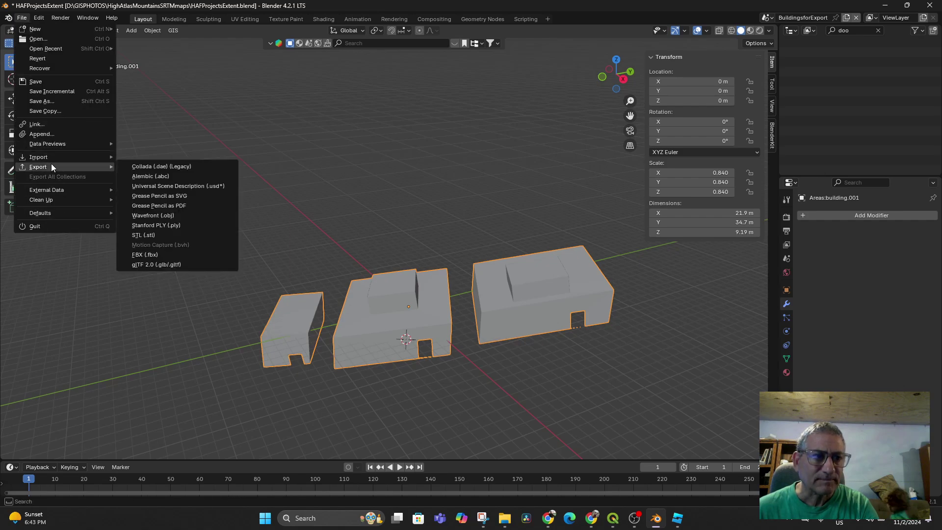
click(166, 254)
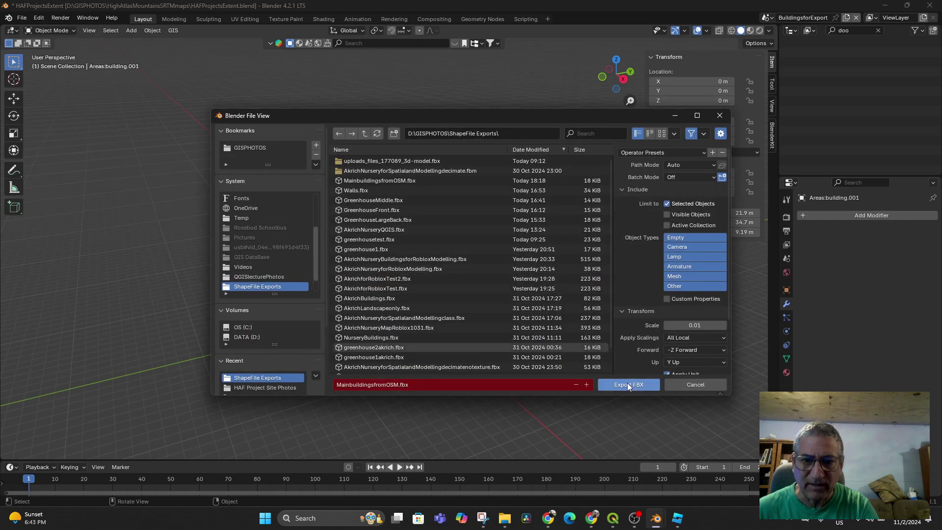
scroll(655, 308, down, 3)
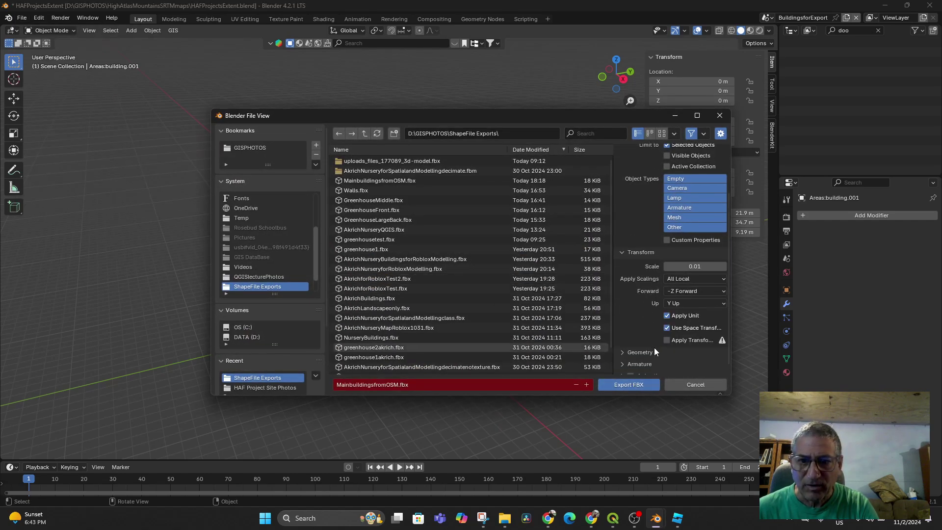
click(623, 385)
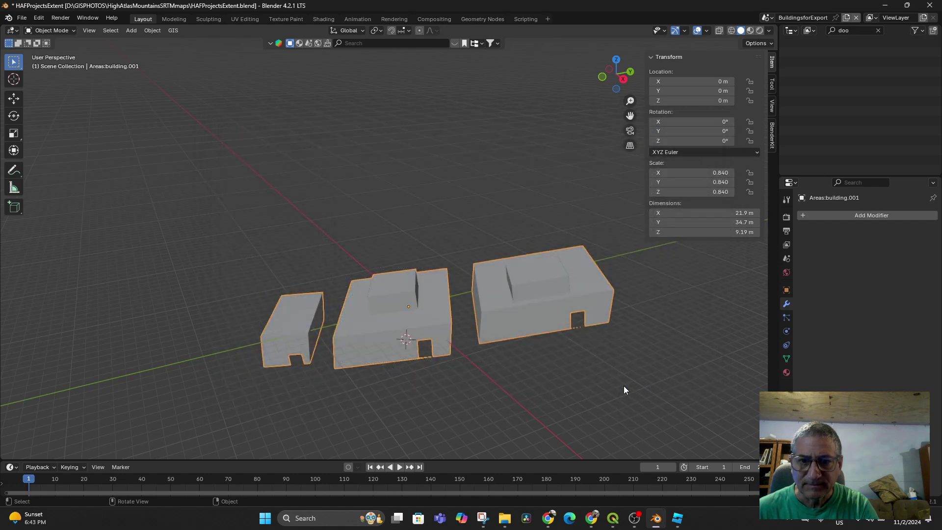
Switch to Roblox Studio and delete the selected model from the workspace
click(677, 518)
key(Delete)
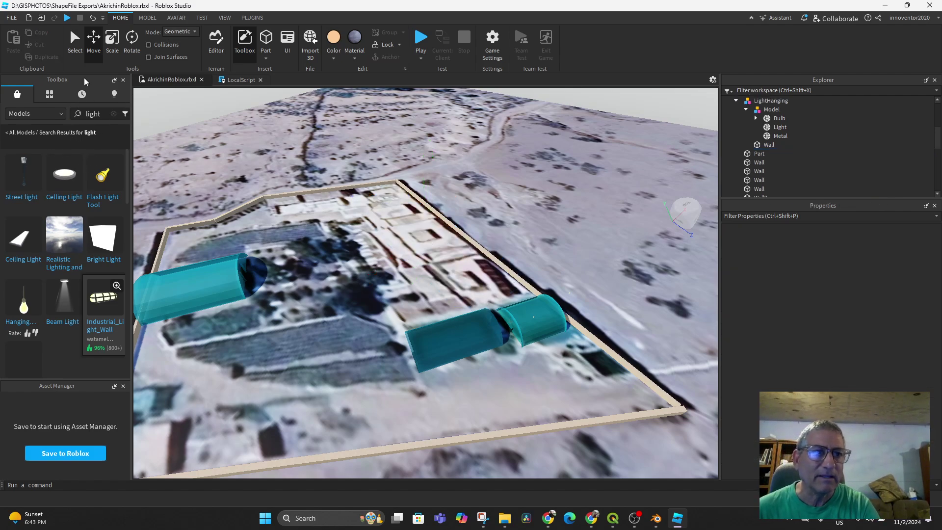
Import MainbuildingsfromOSM.fbx as a 3D model with Areas:building.001 anchored and made double-sided
click(309, 44)
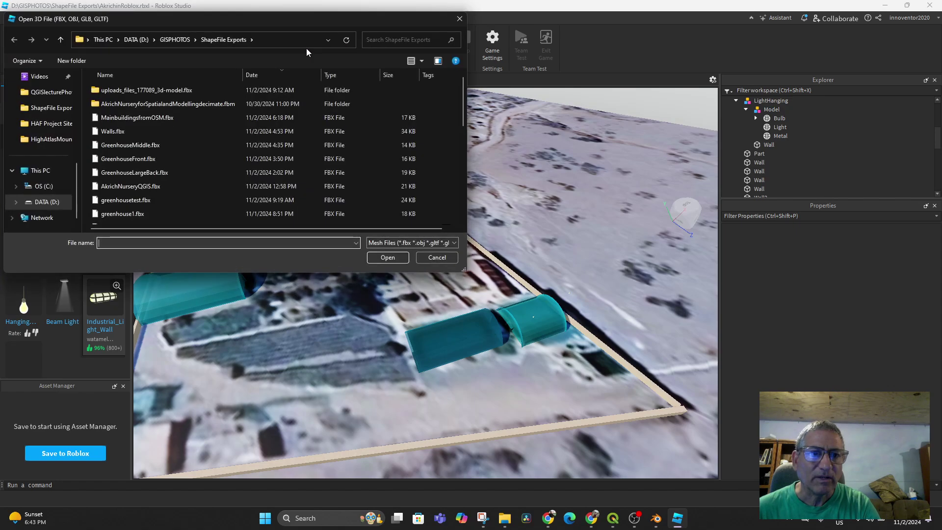
double_click(129, 118)
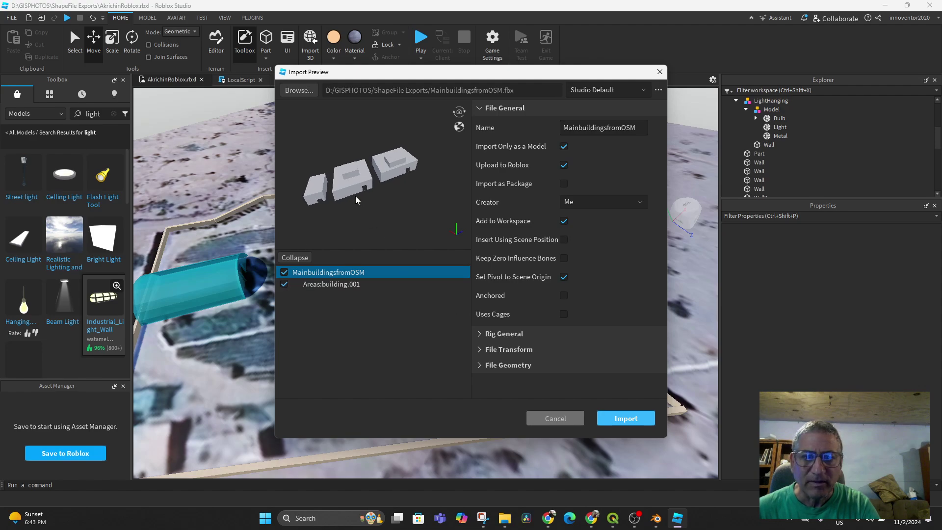
click(324, 285)
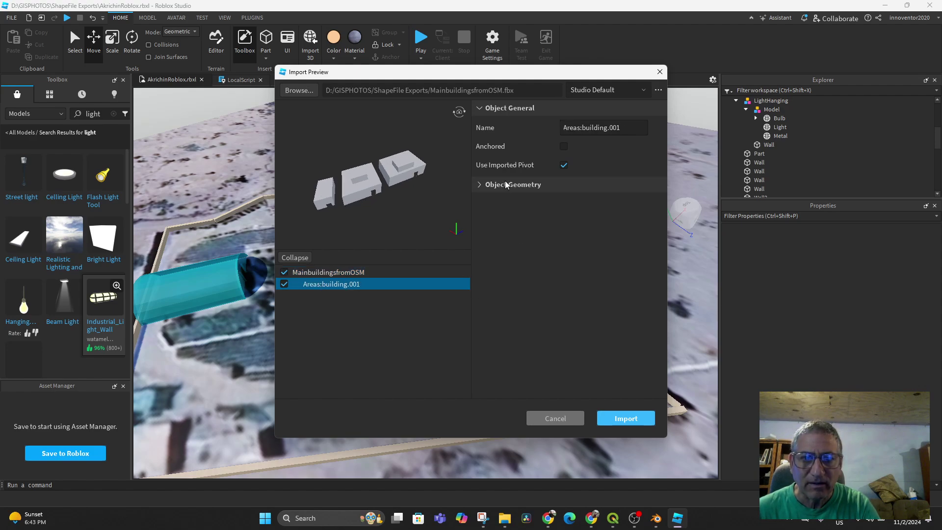
click(479, 185)
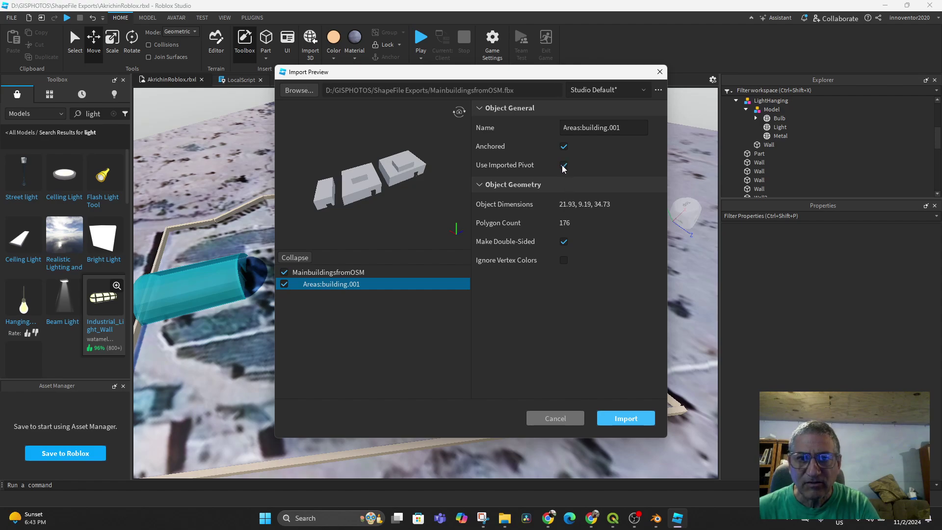
click(622, 419)
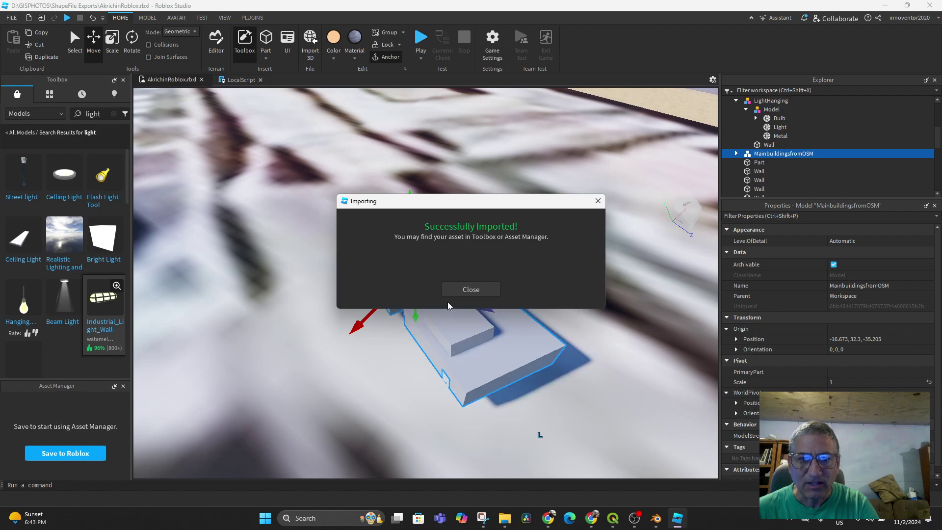
click(471, 290)
Scale the imported MainbuildingsfromOSM model up to a factor of about 6.144
scroll(509, 330, down, 10)
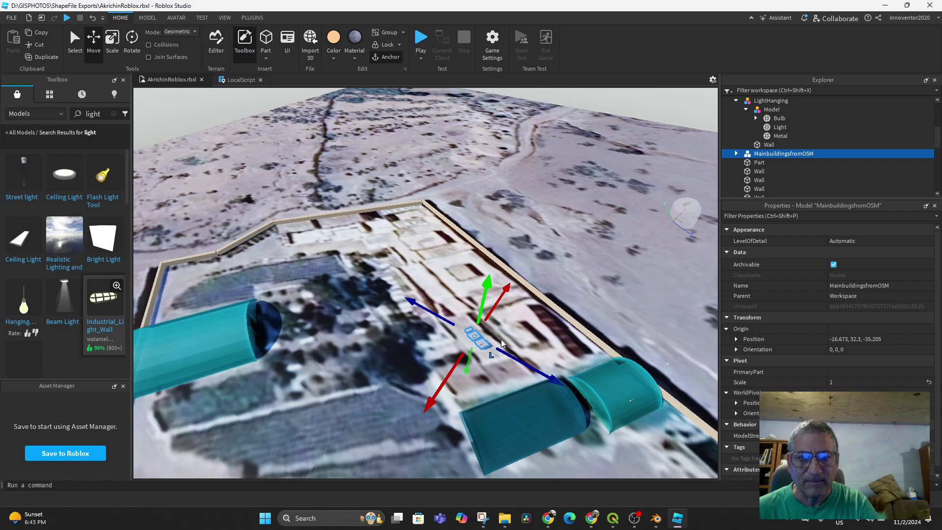
scroll(502, 342, up, 5)
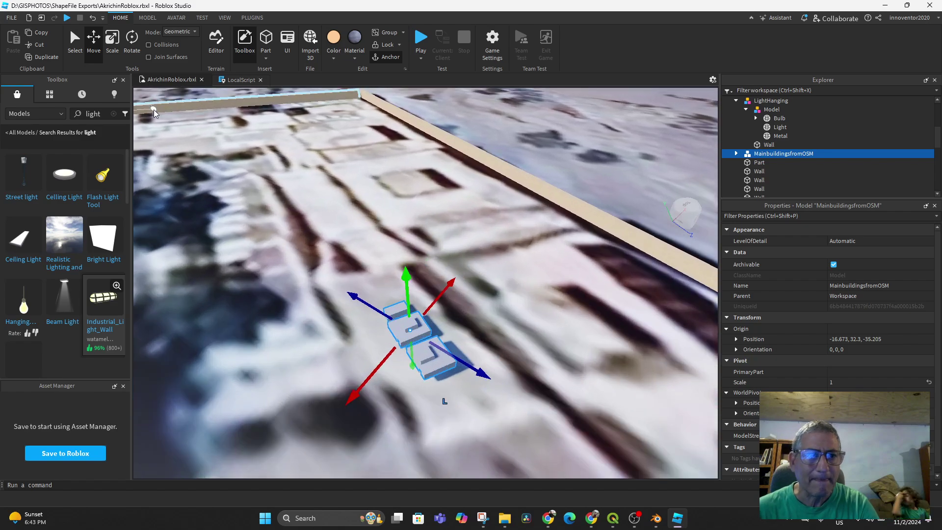
click(111, 42)
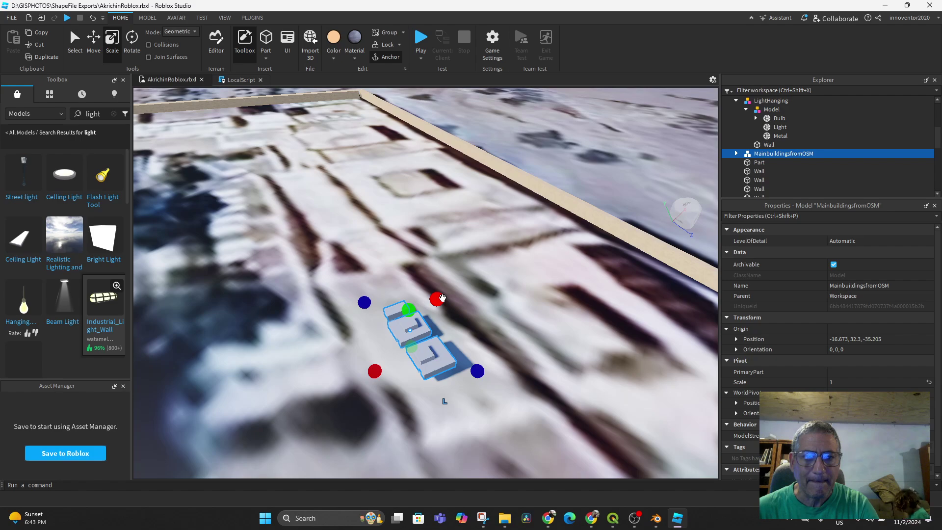
drag(437, 299, 556, 154)
scroll(400, 328, down, 2)
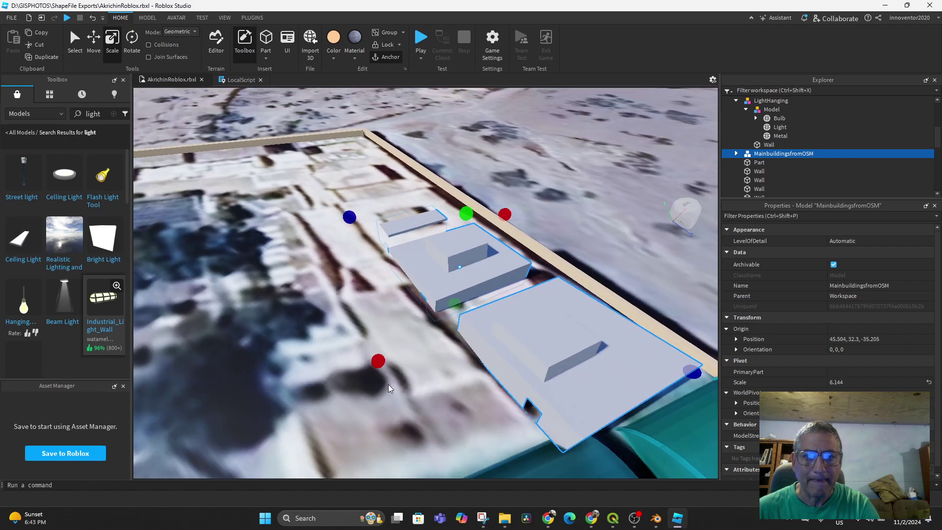
right_drag(389, 386, 390, 387)
middle_drag(389, 387, 540, 335)
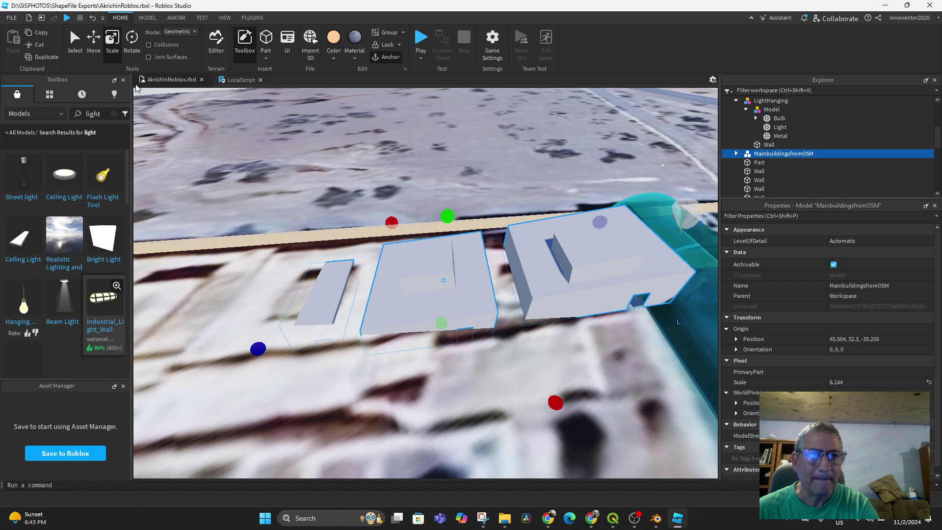
Move the MainbuildingsfromOSM model toward the long boundary wall and scale it up to a factor of about 6.417
key(ctrl+2)
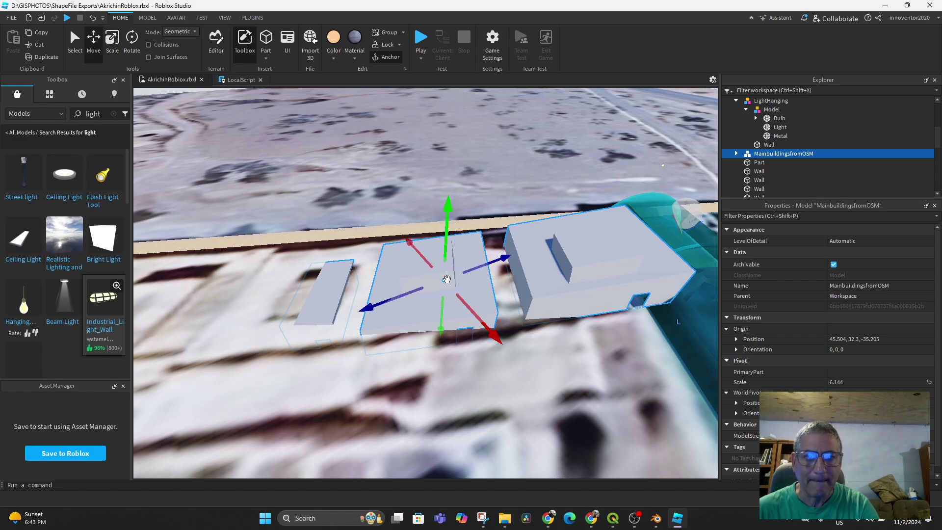
drag(443, 281, 401, 274)
key(ctrl+3)
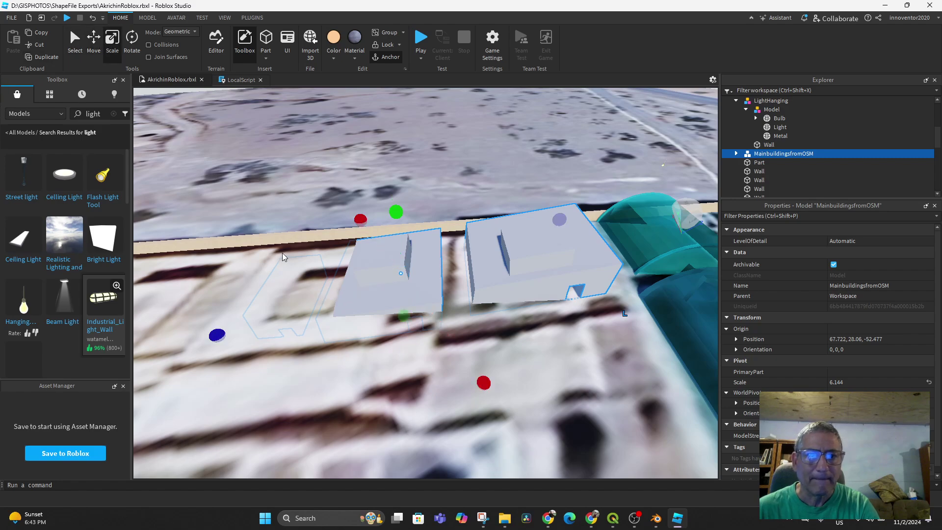
drag(485, 385, 494, 396)
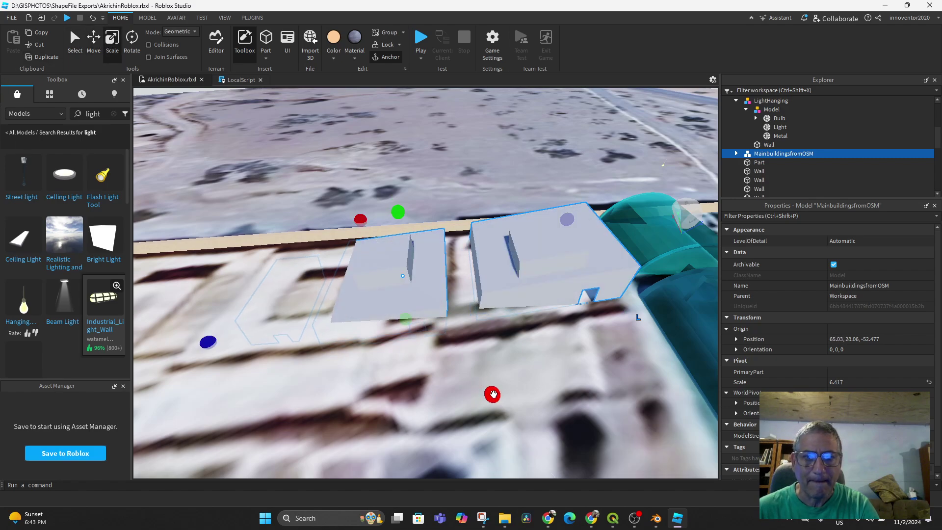
Tilt the buildings model about 7.6° around its X axis and raise it about 9.6 studs
click(132, 39)
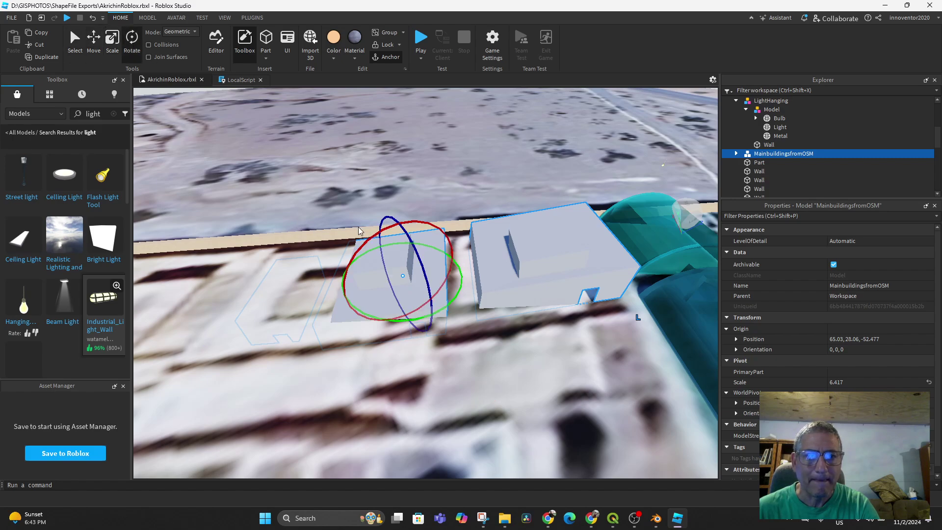
mouse_move(437, 224)
mouse_down()
mouse_move(394, 229)
mouse_move(438, 229)
mouse_up()
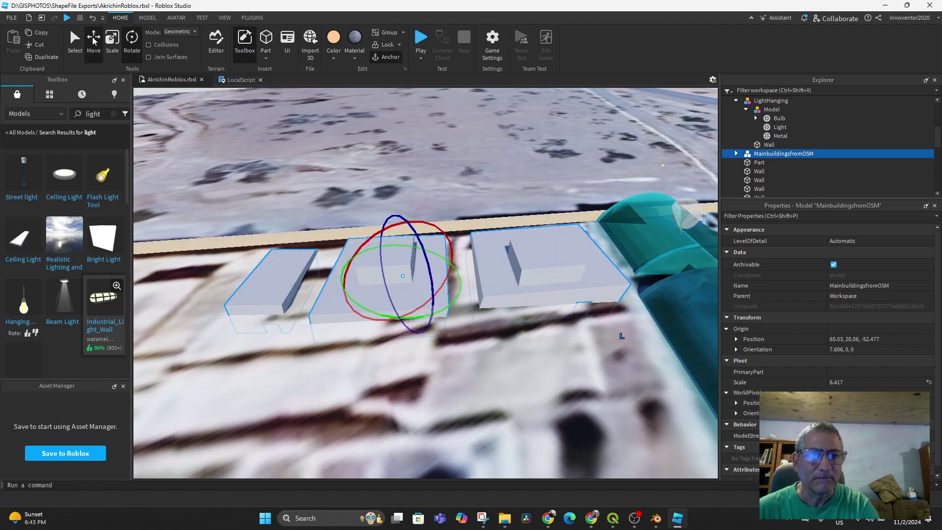
key(ctrl+2)
drag(410, 199, 414, 267)
right_drag(413, 266, 423, 272)
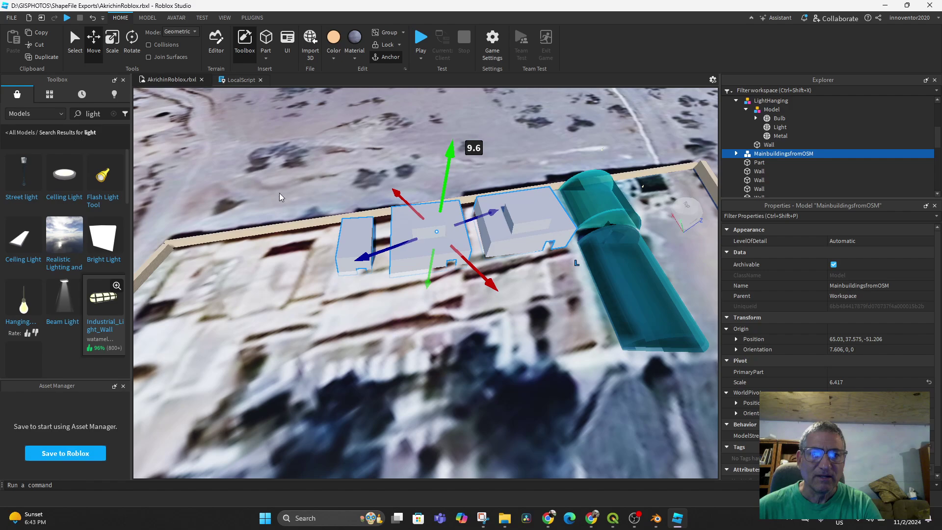
Scale the buildings model up to a factor of about 8.836 and turn it about 3.3° around the vertical axis
click(111, 40)
drag(323, 279, 217, 313)
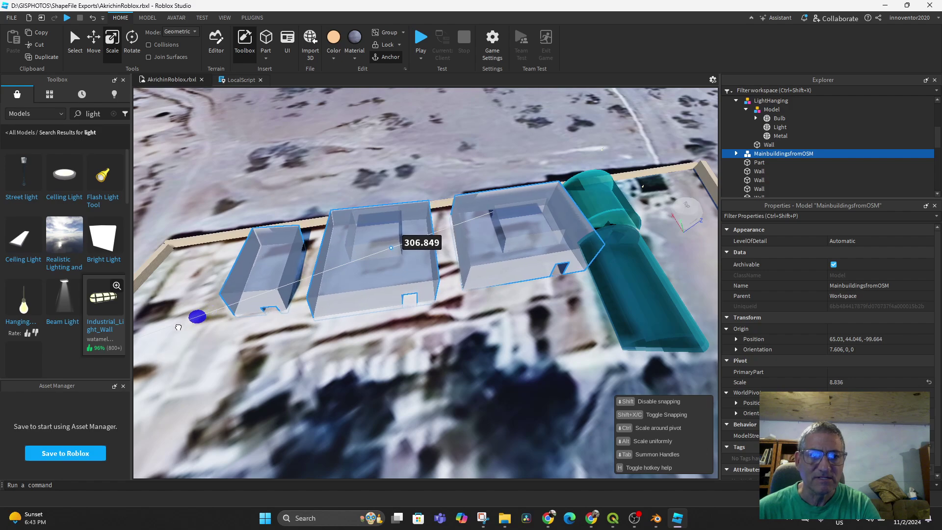
right_drag(179, 327, 396, 320)
scroll(395, 320, up, 5)
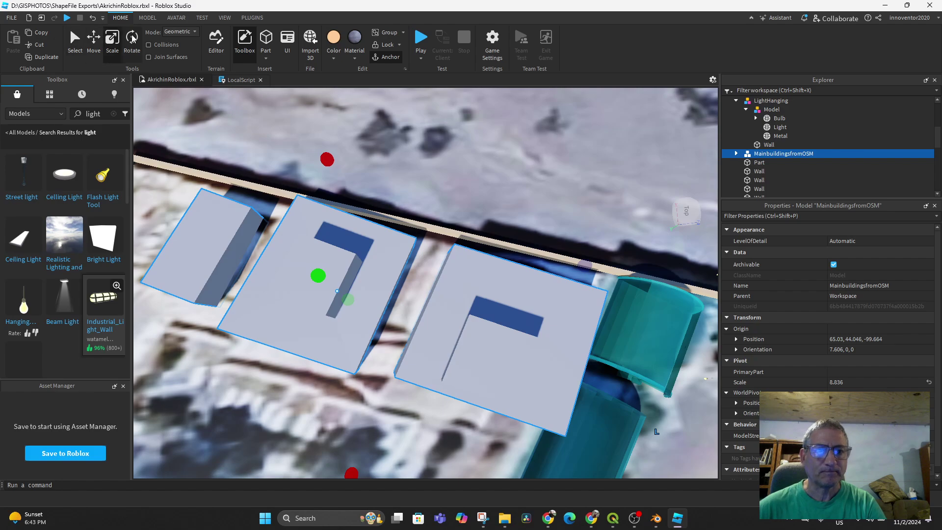
click(132, 38)
drag(395, 270, 371, 313)
right_drag(370, 312, 507, 313)
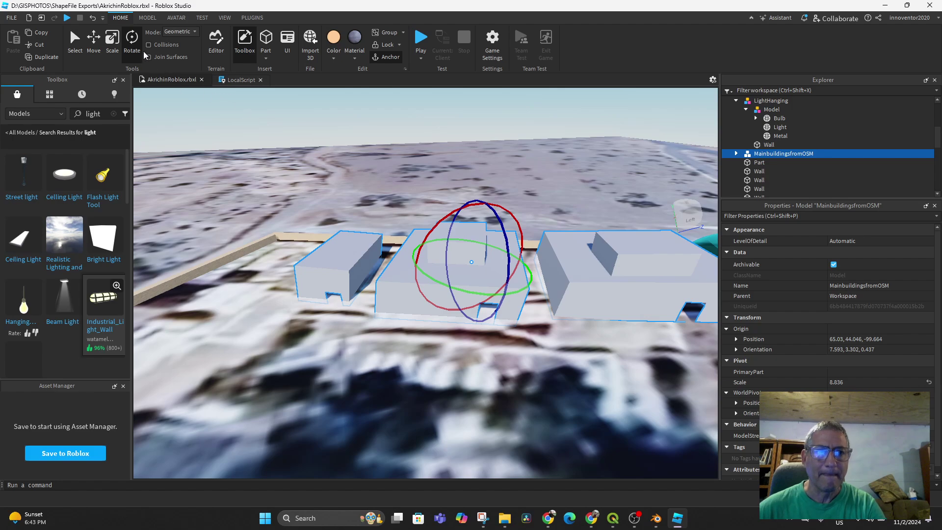
Raise the buildings model about 1.2 studs so its doorways sit at ground level
click(94, 41)
drag(489, 182, 484, 177)
right_drag(525, 271, 525, 260)
Apply the current beige color and the current material to the buildings model
click(334, 43)
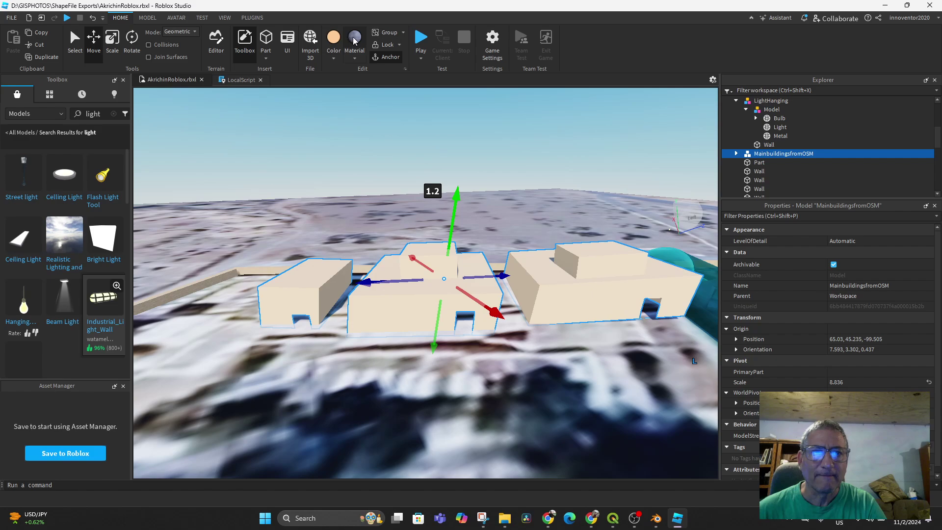
click(355, 40)
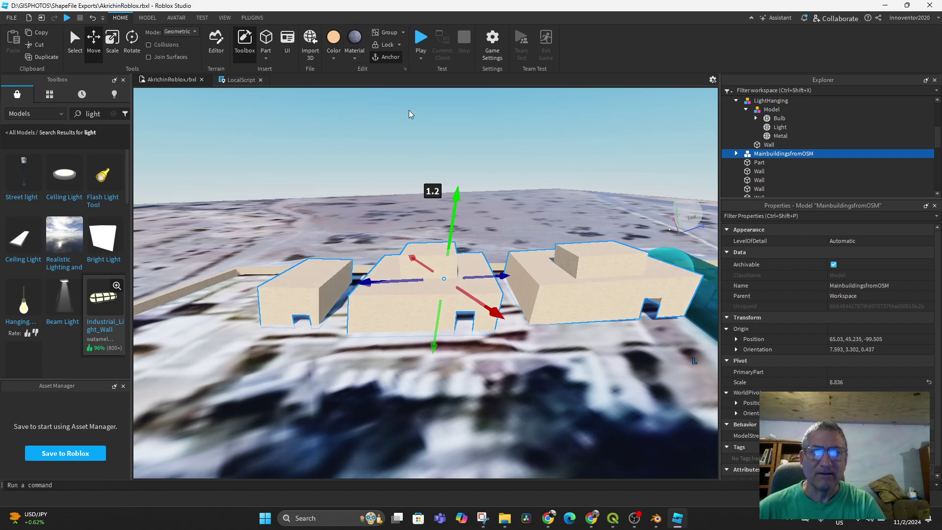
Start a playtest and walk the avatar up to the first building's doorway, jumping to try to get inside
click(419, 39)
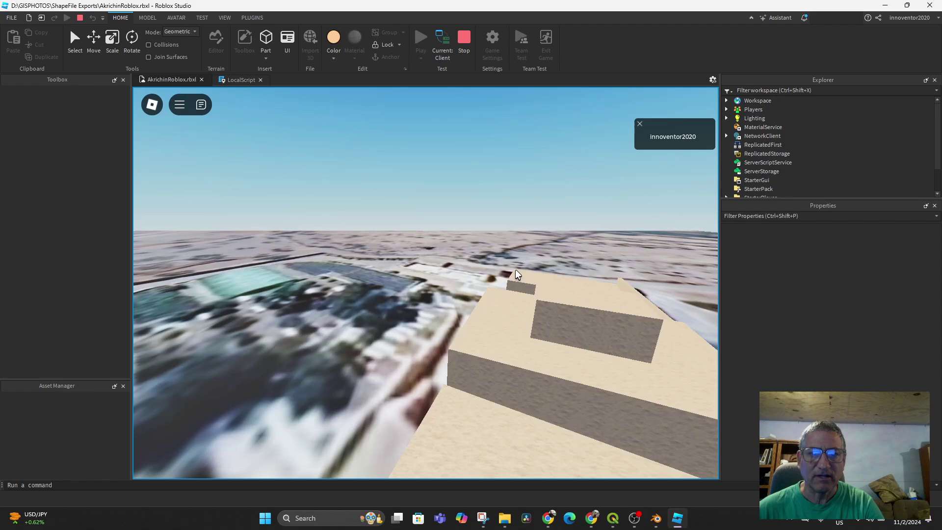
key(w)
right_drag(501, 307, 372, 313)
key(w)
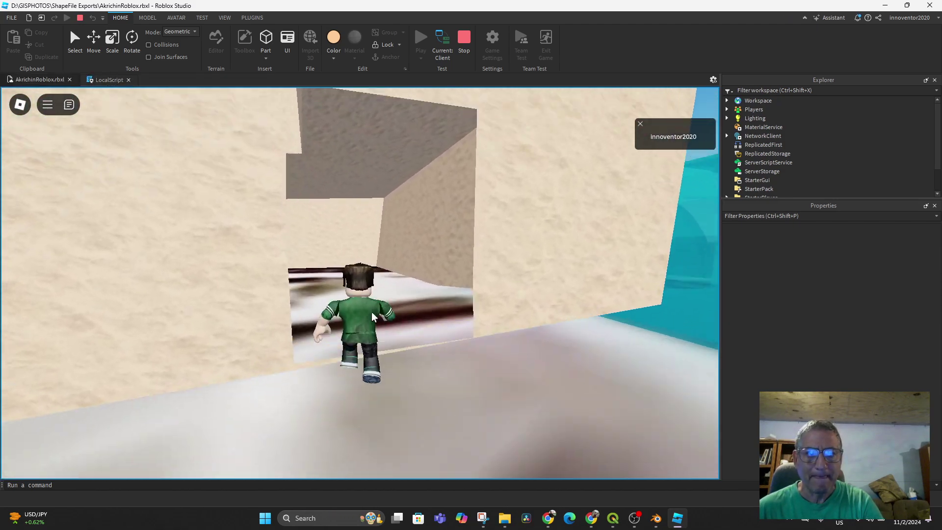
key(space)
key(w)
key(space)
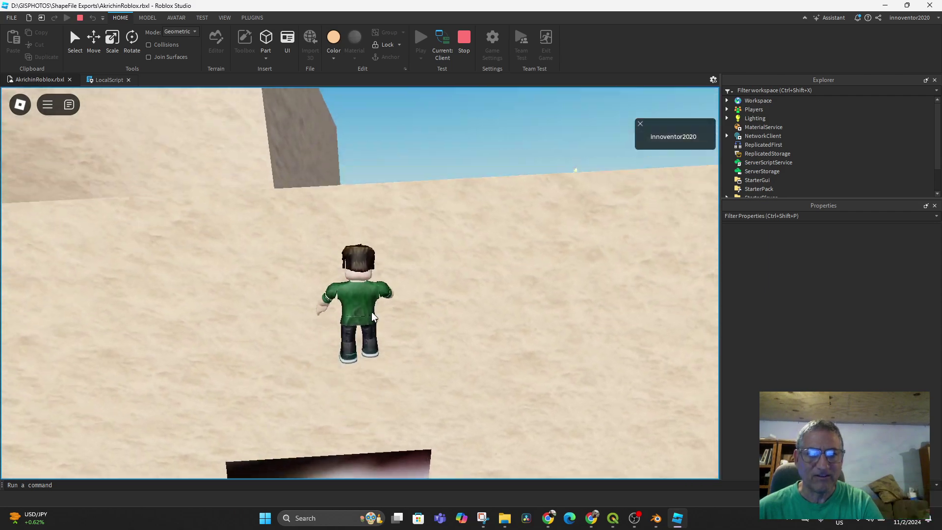
key(w)
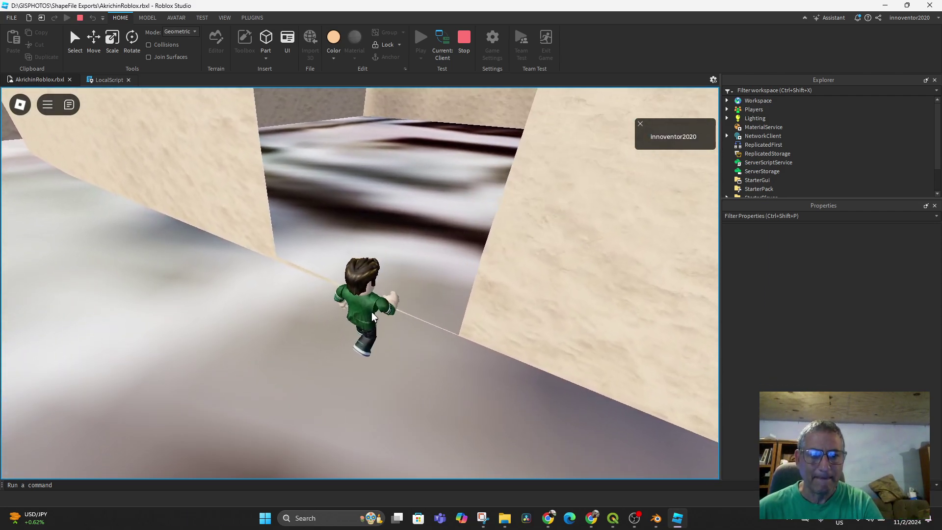
key(w)
key(space)
right_drag(372, 313, 373, 313)
Walk the avatar along the walls to the next building's doorway, try to jump in, and stop the playtest
key(w)
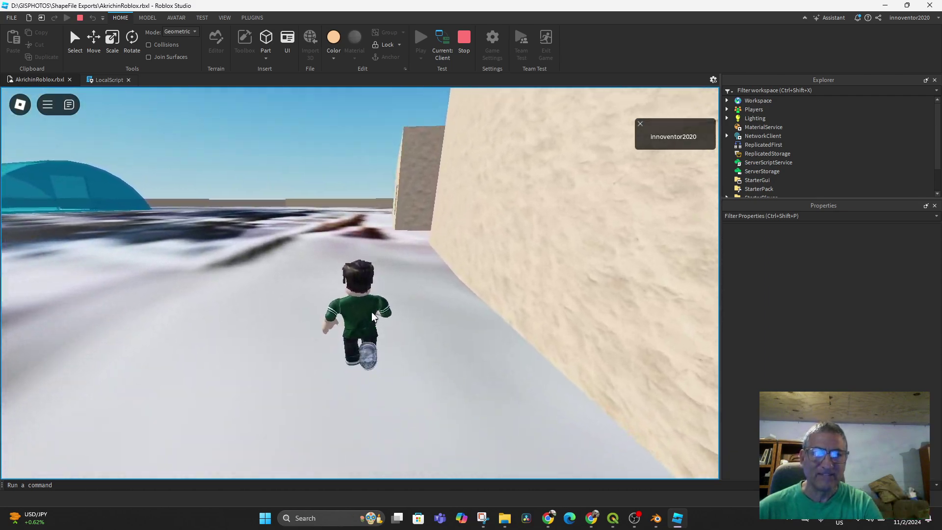
key(w)
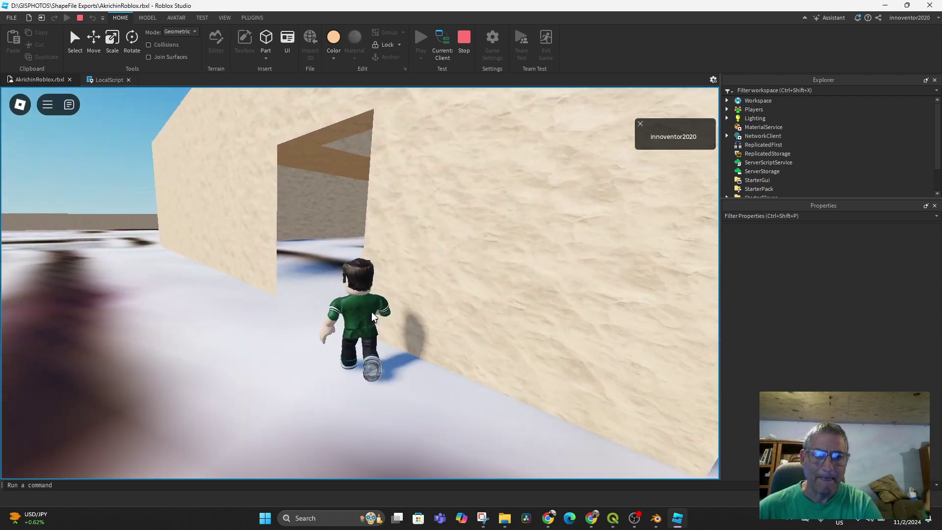
key(w)
right_drag(372, 313, 372, 313)
key(space)
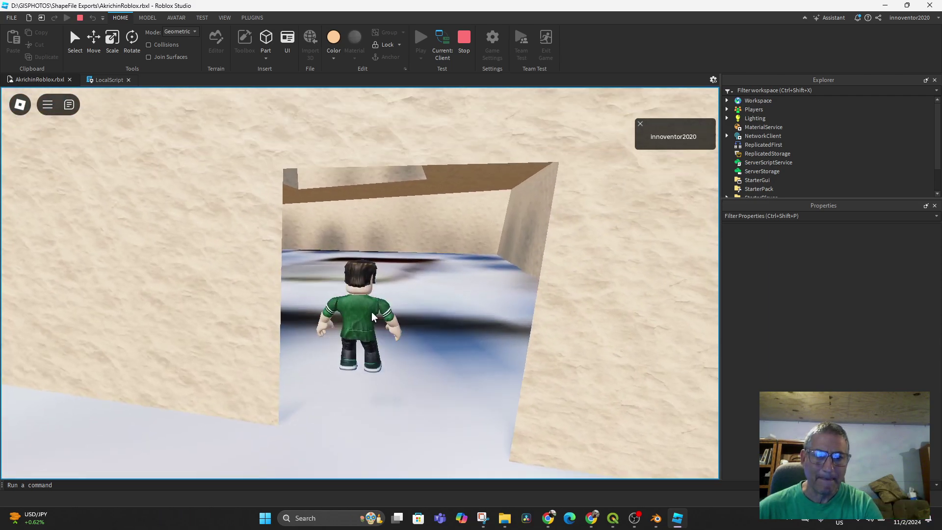
key(w)
key(space)
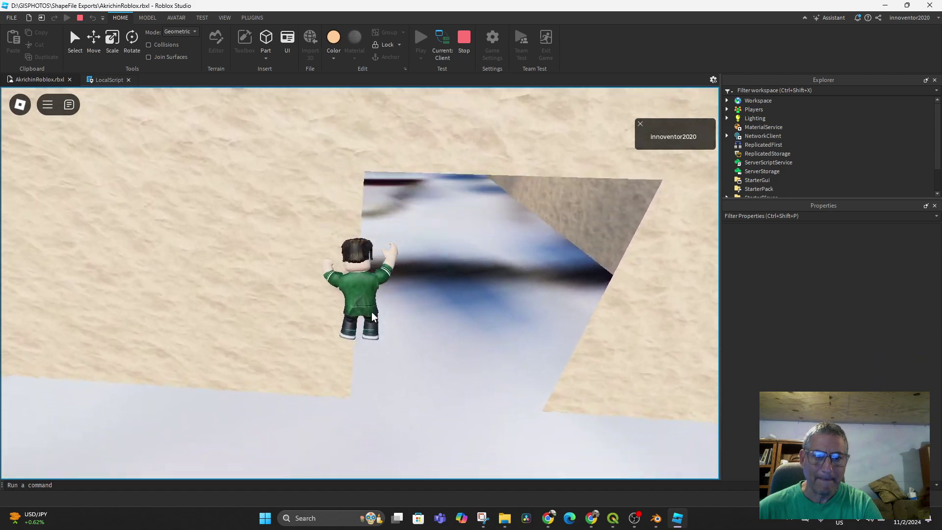
key(Left)
click(464, 40)
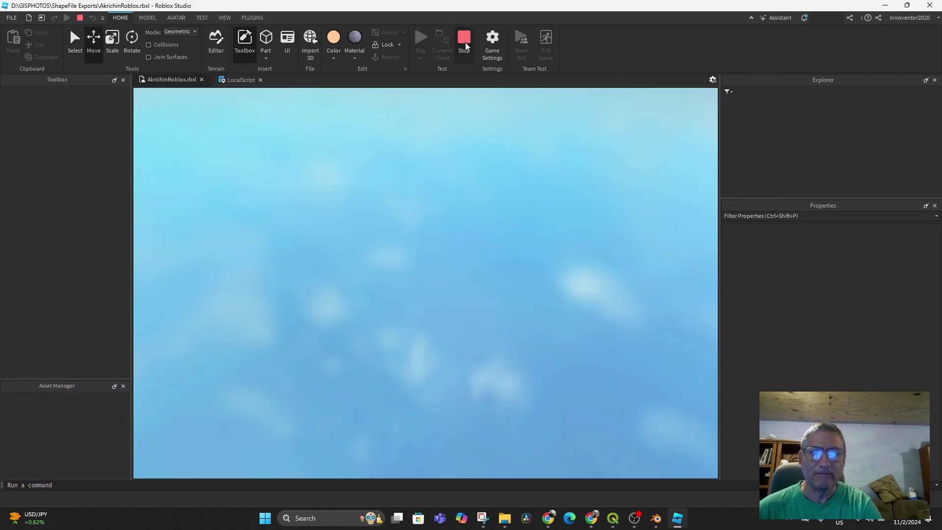
Switch to Blender and put Areas:building.001 in Edit Mode with vertex selection, viewing the buildings' open undersides
click(656, 518)
middle_drag(537, 296, 364, 206)
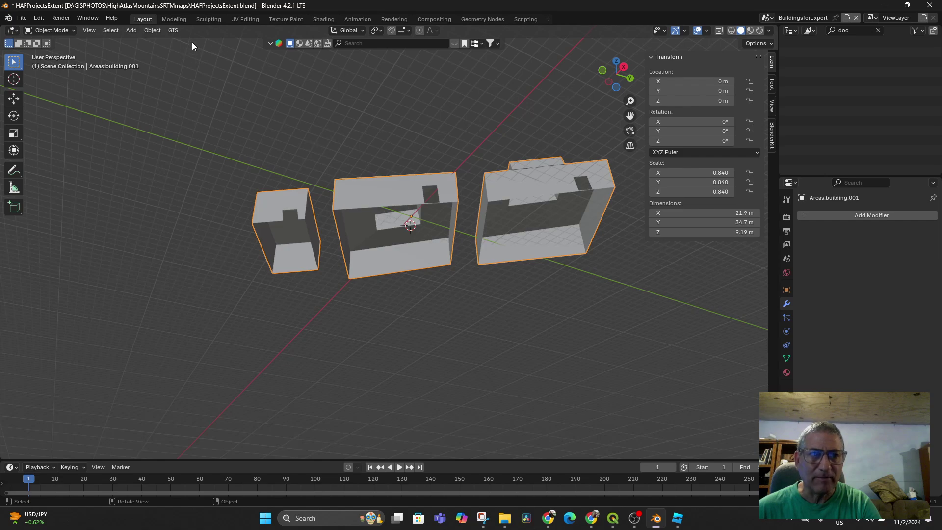
click(54, 31)
click(52, 52)
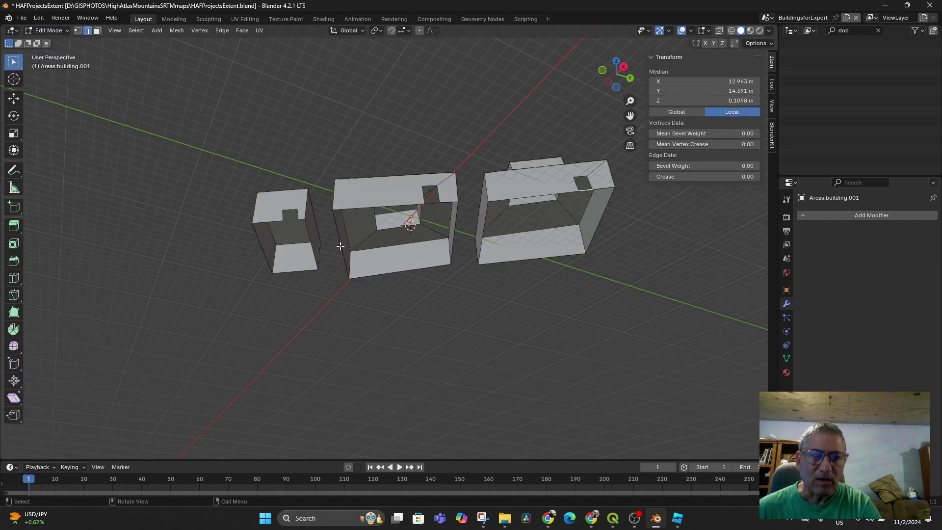
middle_drag(315, 295, 291, 204)
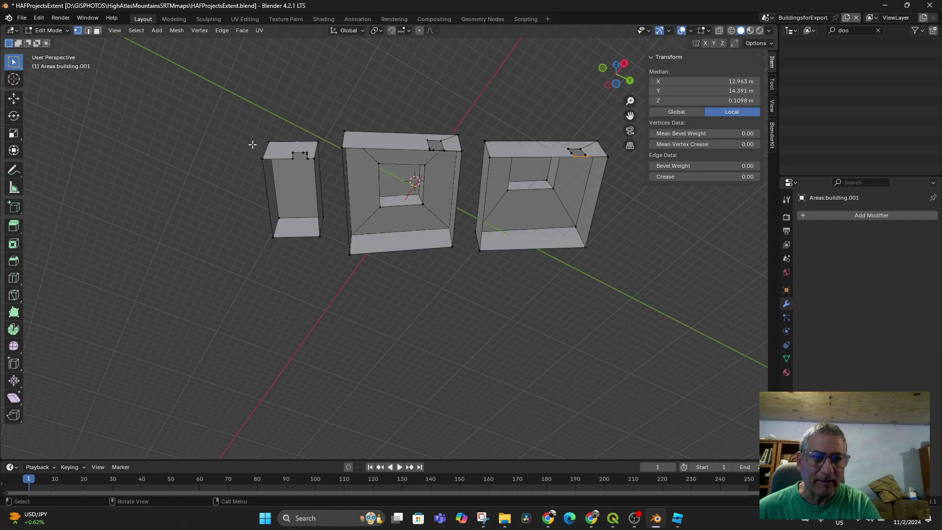
drag(252, 144, 329, 265)
middle_drag(378, 270, 386, 318)
middle_drag(311, 295, 326, 250)
click(327, 250)
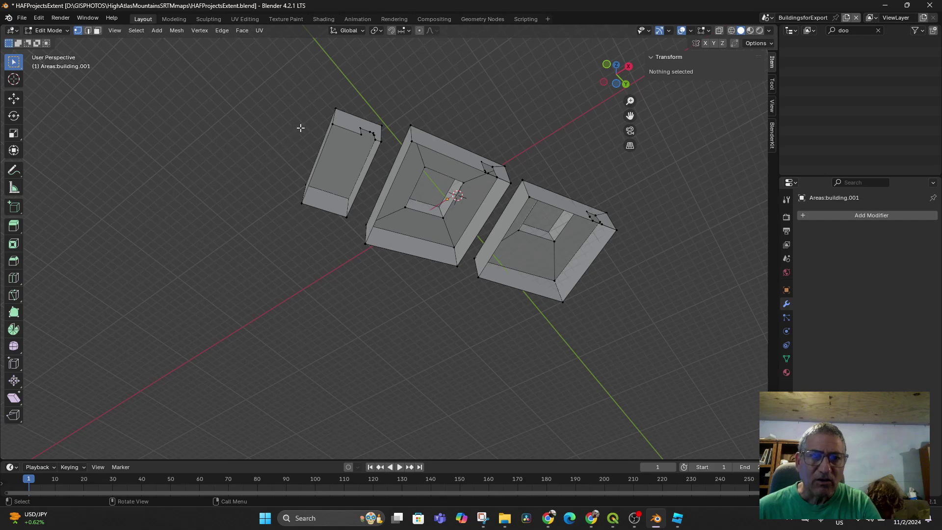
drag(308, 118, 344, 221)
Select the bottom vertices around the smallest building, including those at its doorway, and fill its open base with a face
click(333, 125)
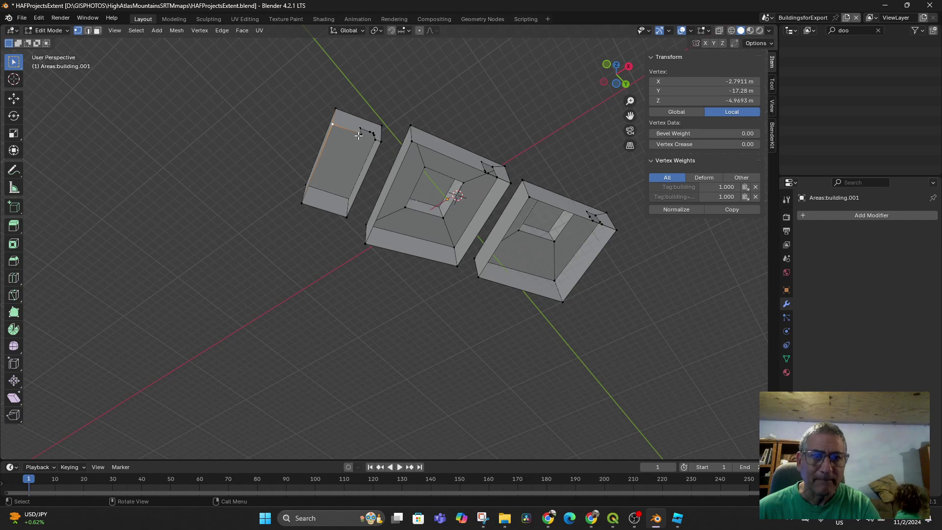
shift+click(360, 134)
shift+click(378, 141)
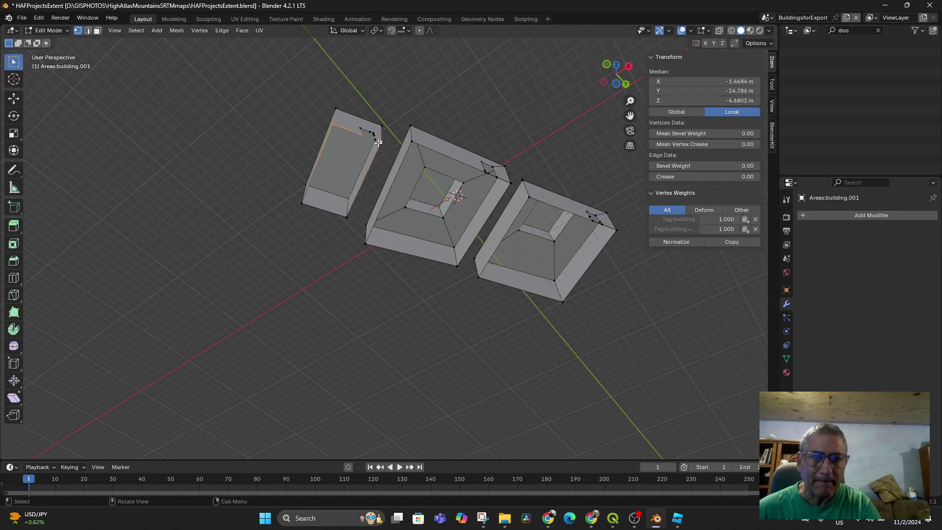
shift+click(375, 141)
middle_drag(352, 189, 351, 196)
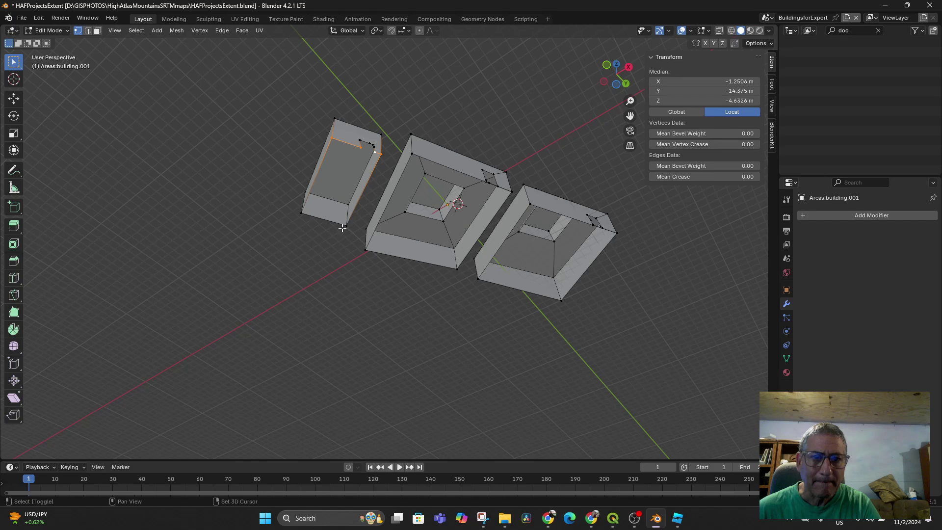
shift+click(347, 226)
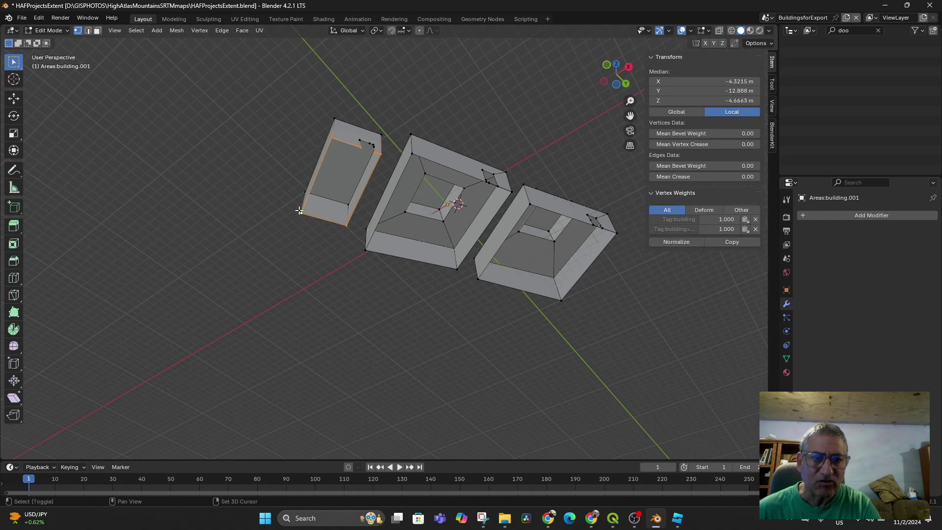
key(f)
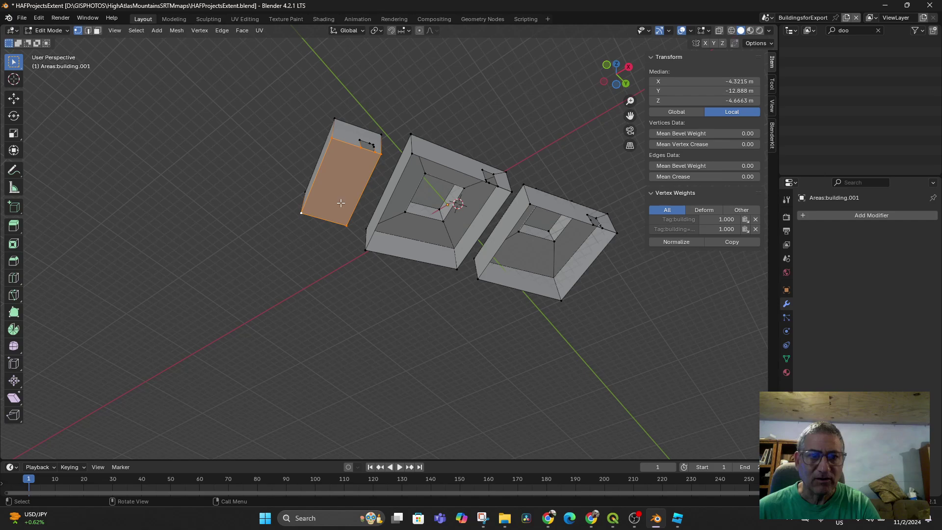
Try extruding the smallest building's base face downward and undo the extrusion
middle_drag(341, 203, 360, 285)
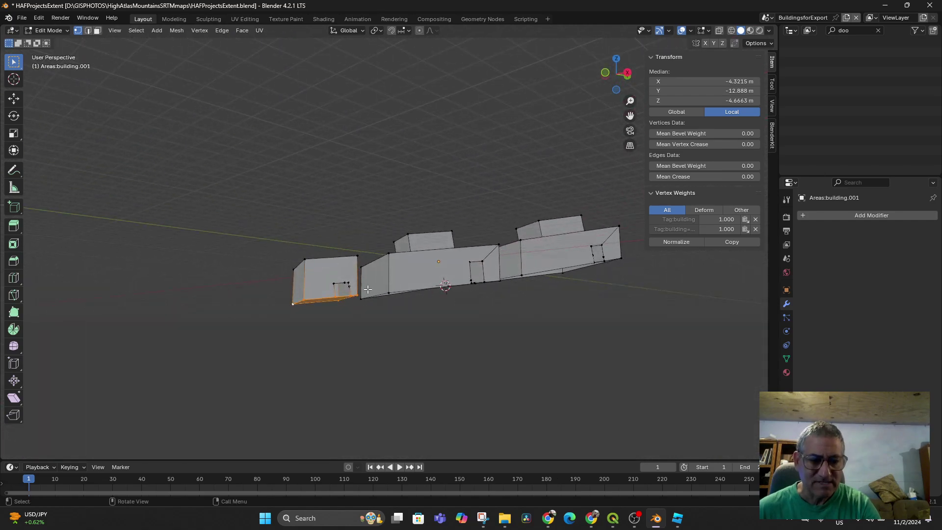
key(e)
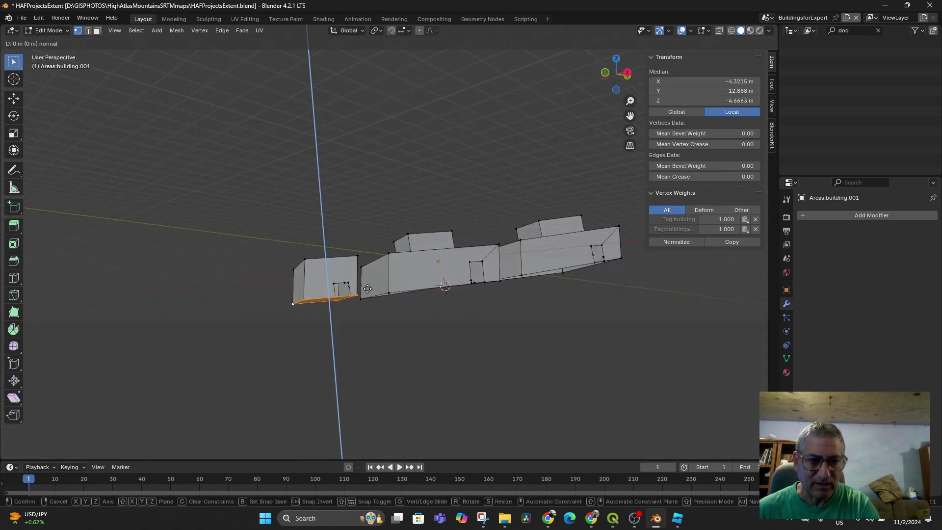
click(348, 303)
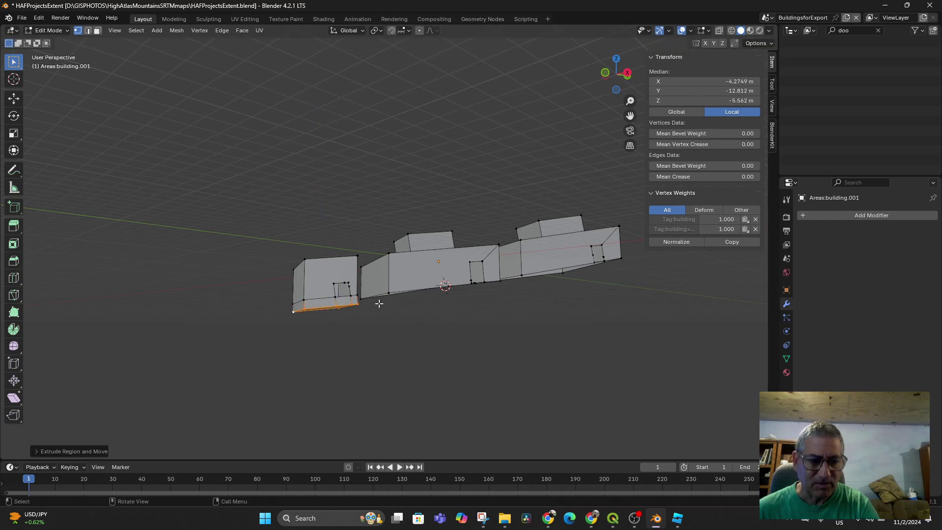
key(ctrl+z)
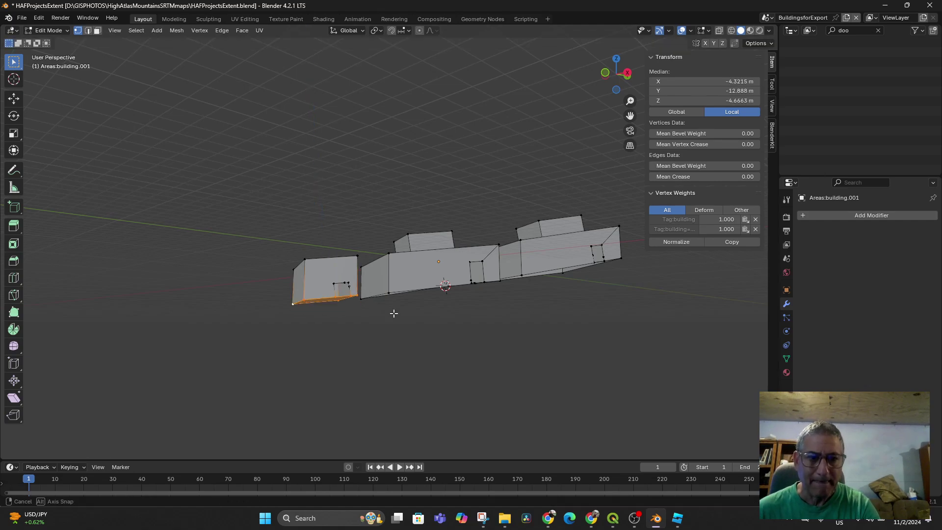
Try deleting the extra bottom vertex beside the middle building's doorway
middle_drag(475, 320, 382, 248)
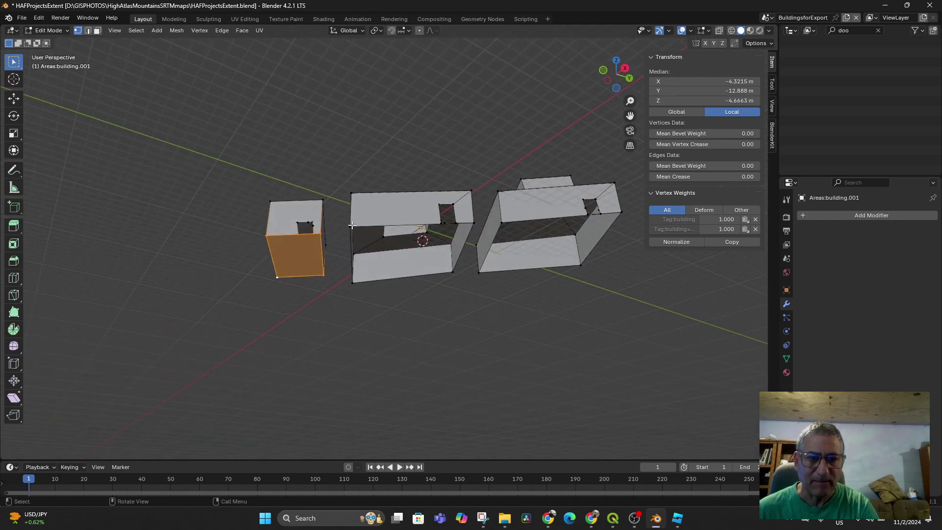
click(351, 225)
shift+click(471, 223)
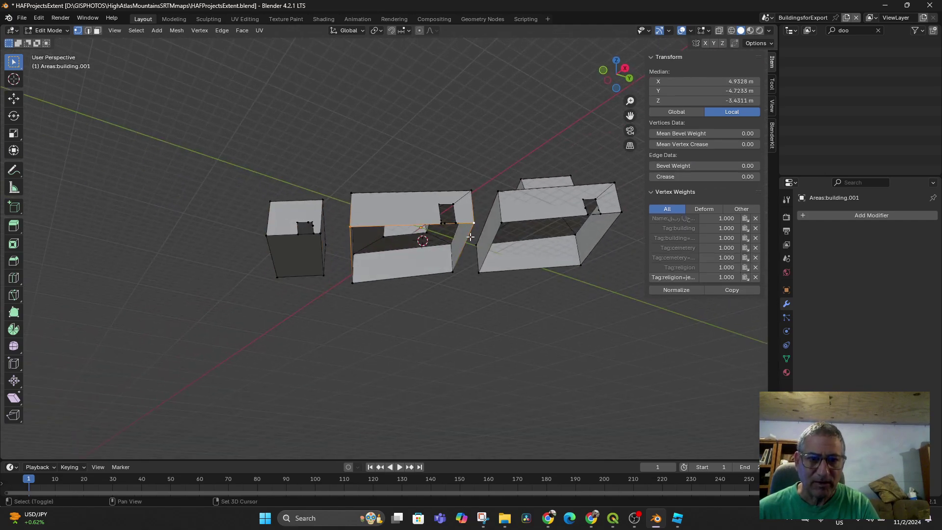
scroll(453, 267, up, 2)
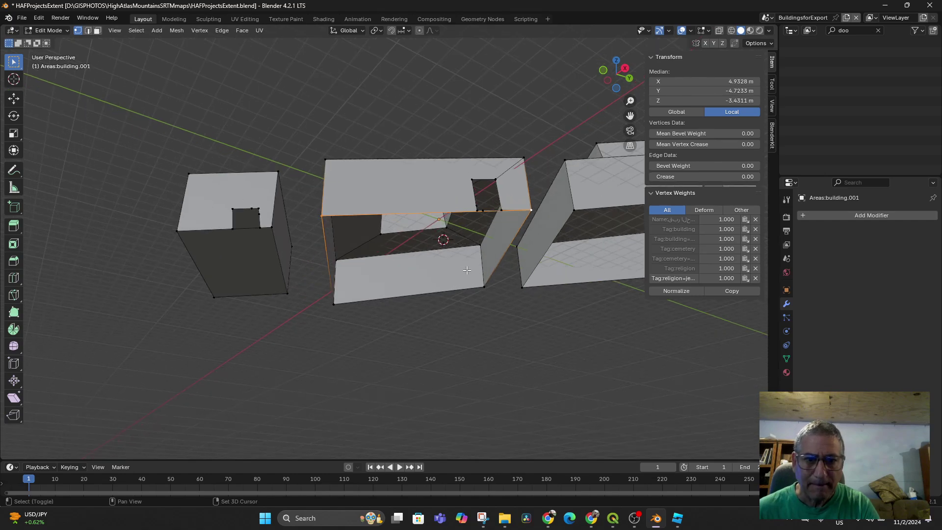
shift+middle_drag(466, 272, 450, 325)
click(417, 338)
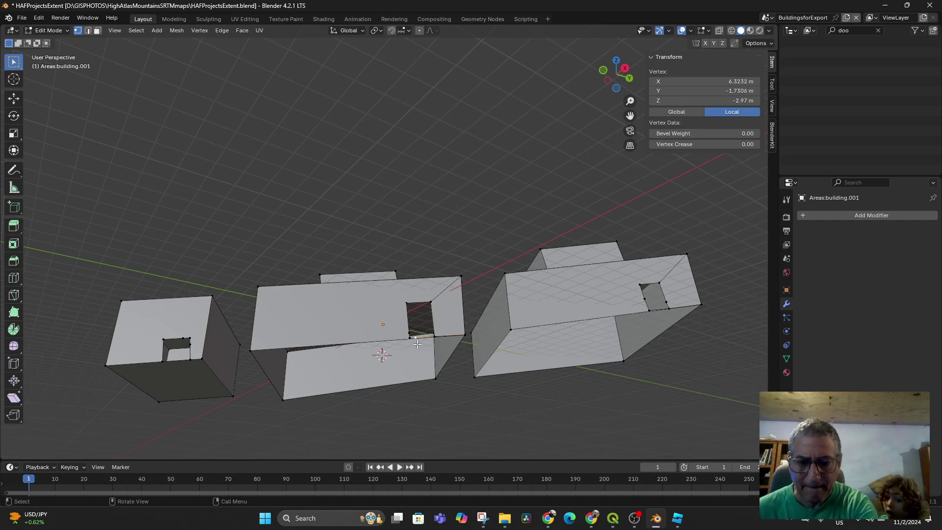
key(x)
click(387, 334)
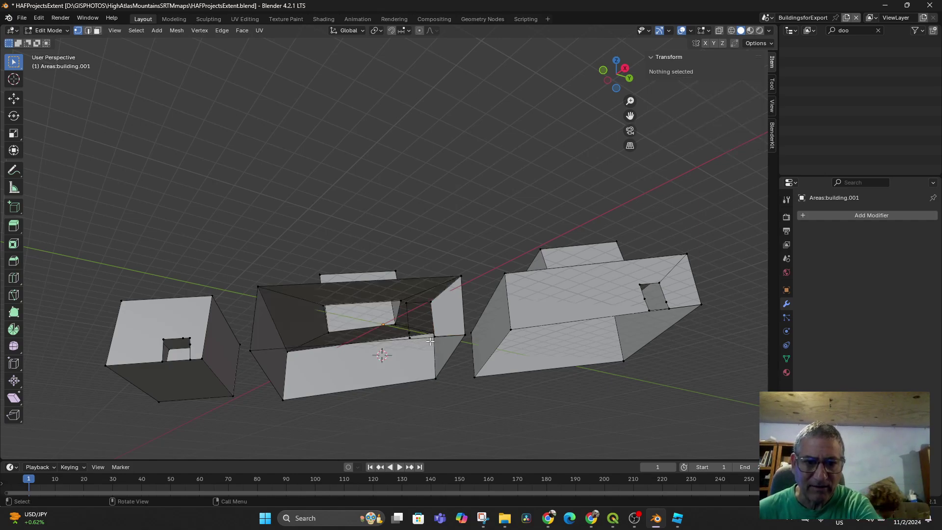
Switch the viewport to wireframe shading and undo the vertex deletion on the middle building
key(z)
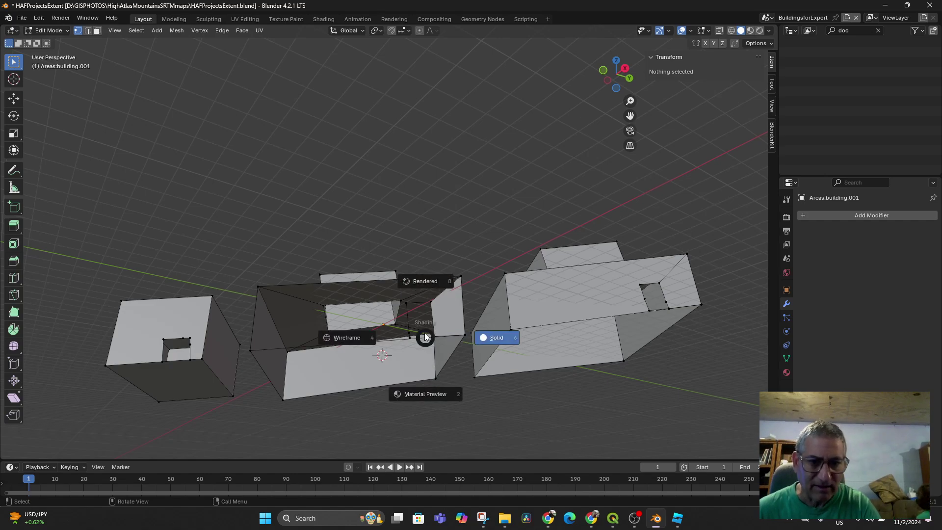
click(411, 336)
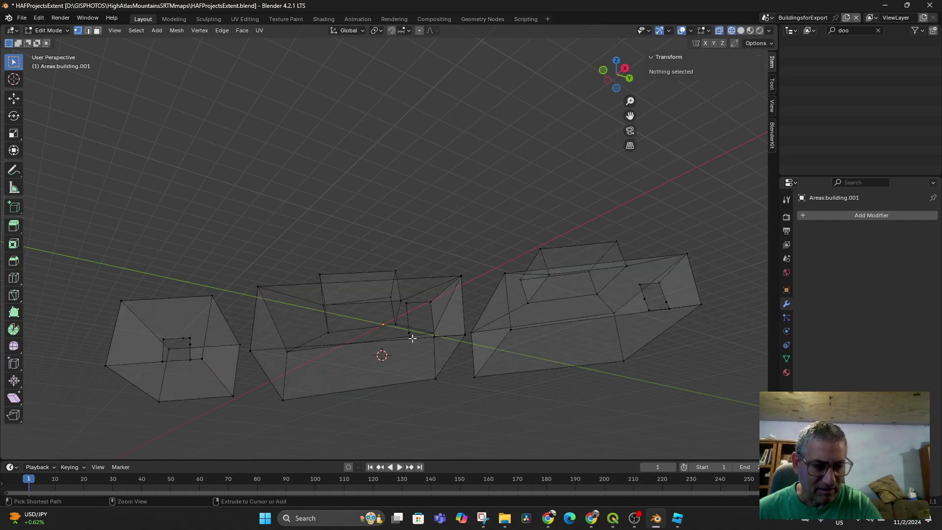
ctrl+click(412, 339)
alt+click(413, 339)
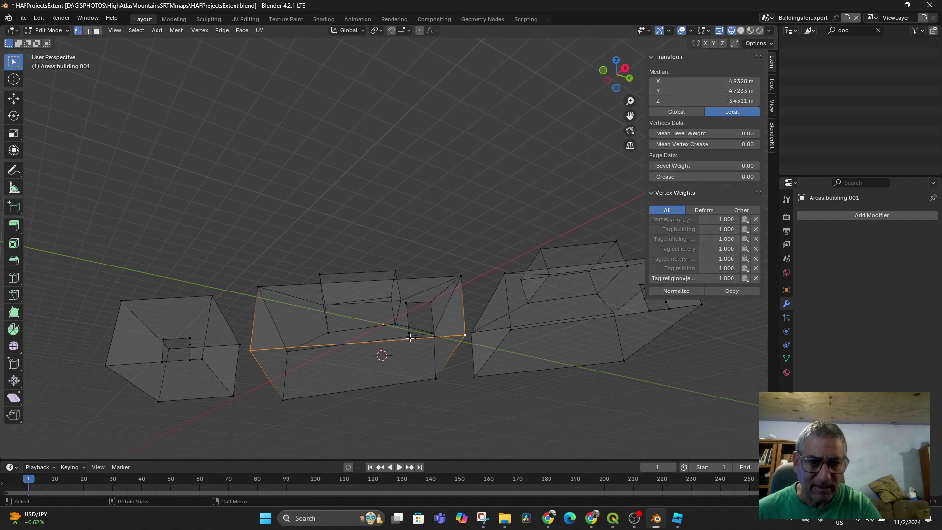
Dissolve the two extra vertices near the lower corners of the middle building's doorway
click(411, 337)
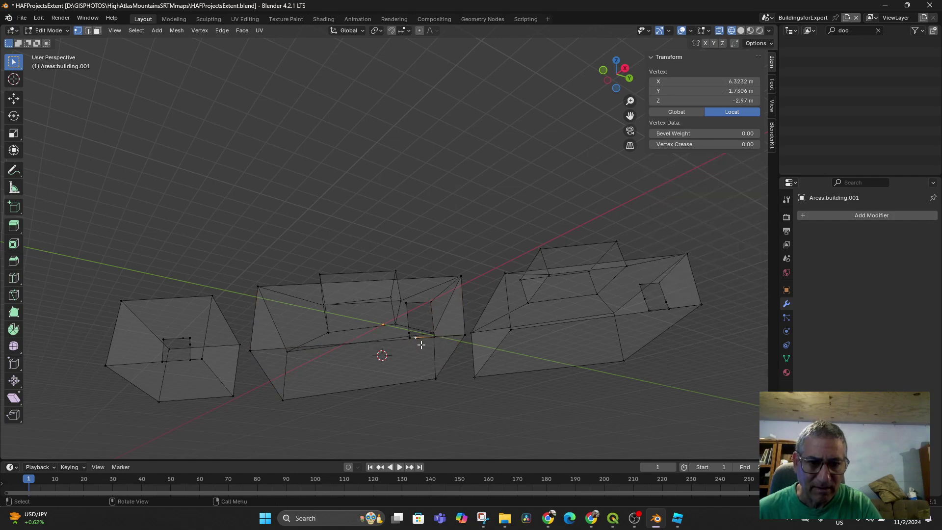
middle_drag(421, 345, 423, 358)
right_click(423, 356)
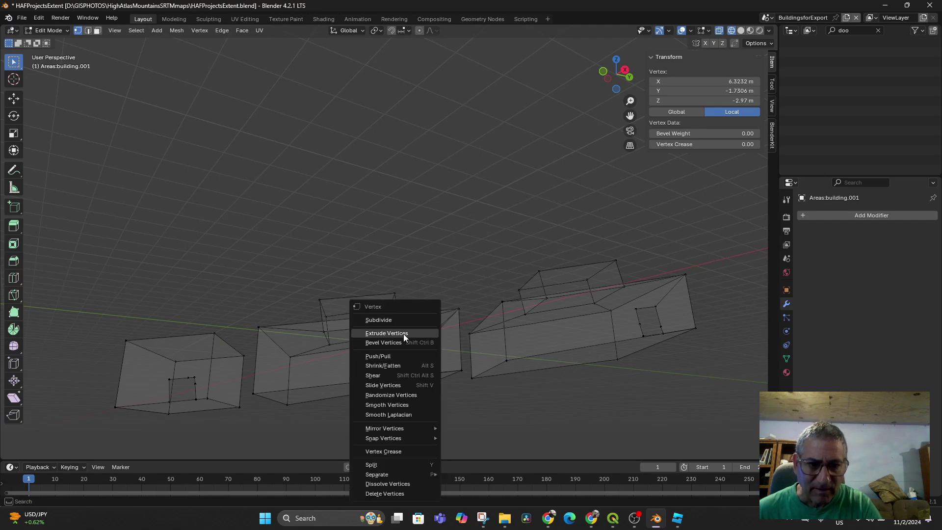
click(376, 484)
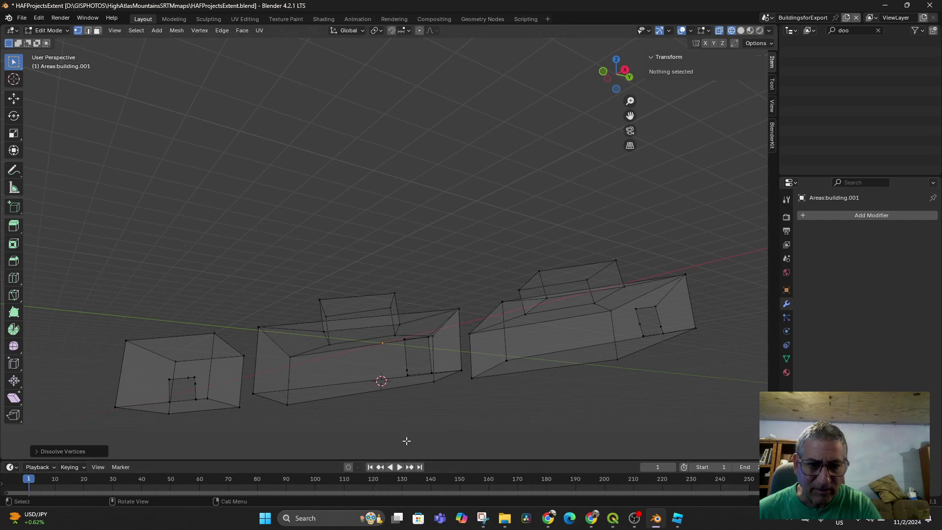
middle_drag(406, 437, 406, 430)
right_click(403, 340)
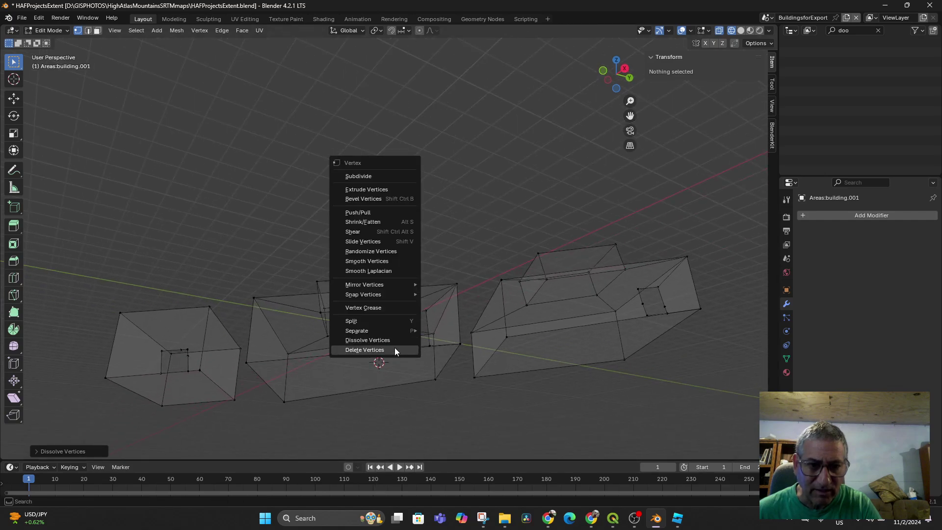
click(381, 340)
click(404, 343)
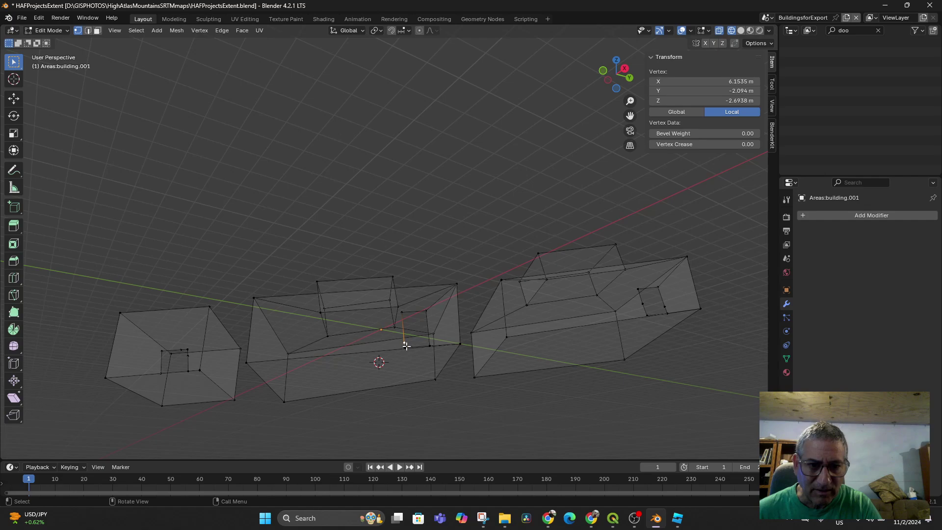
right_click(406, 346)
click(401, 347)
Select the four bottom corner vertices of the middle building and fill its open base with a face
mouse_move(419, 373)
middle_down()
mouse_move(418, 386)
mouse_move(422, 358)
middle_up()
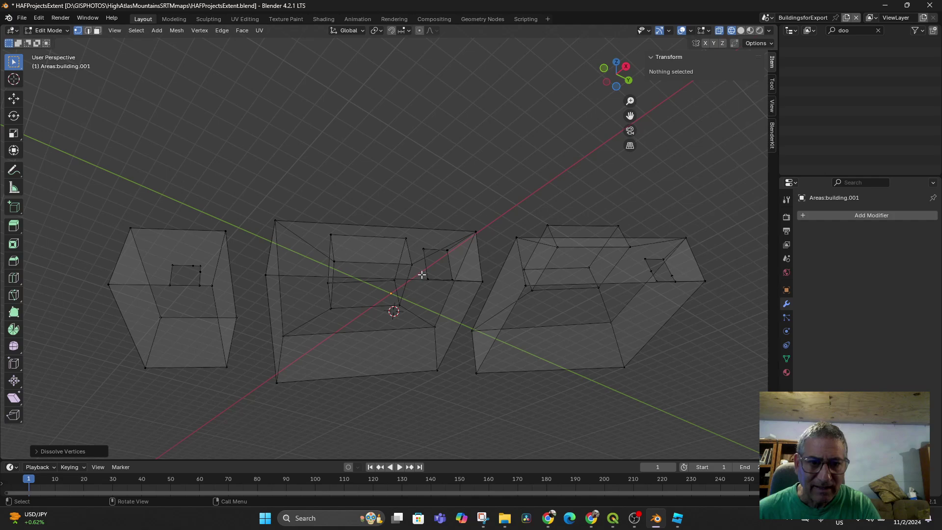
click(428, 279)
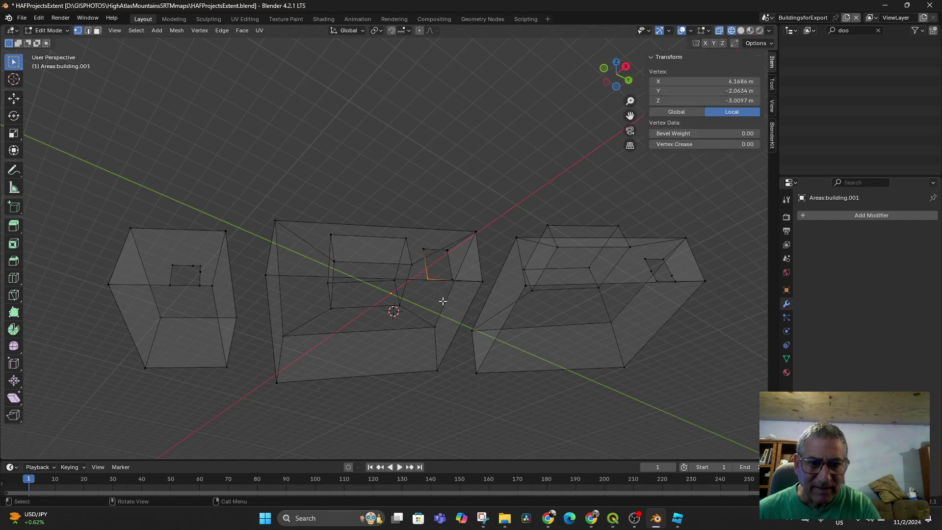
click(481, 282)
shift+click(266, 275)
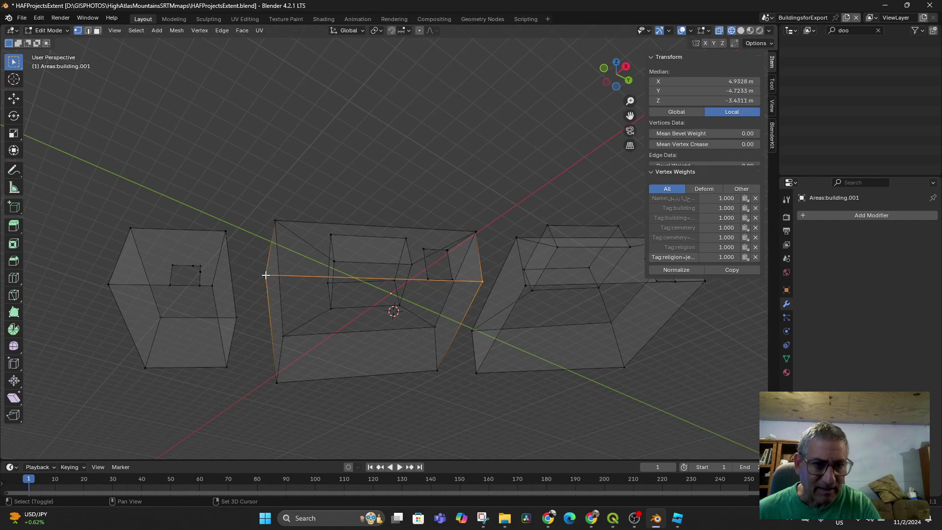
shift+click(275, 381)
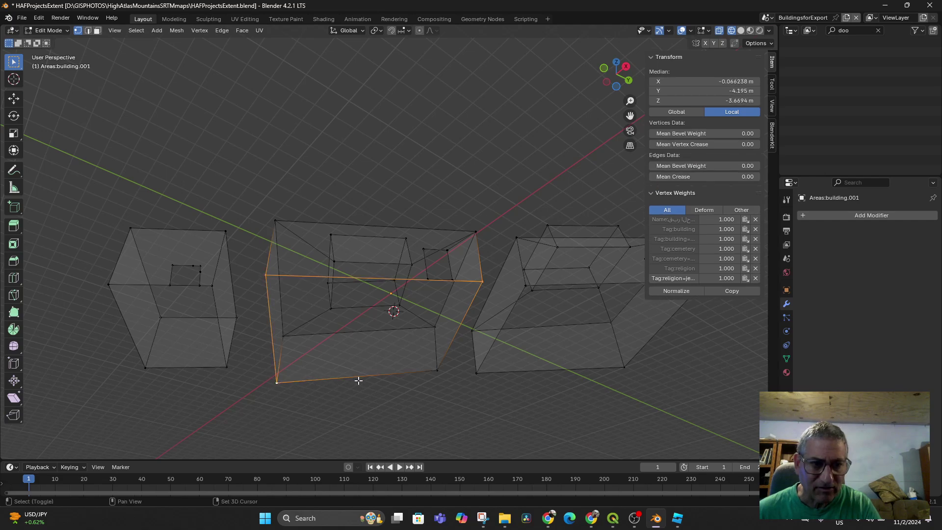
shift+click(436, 371)
key(f)
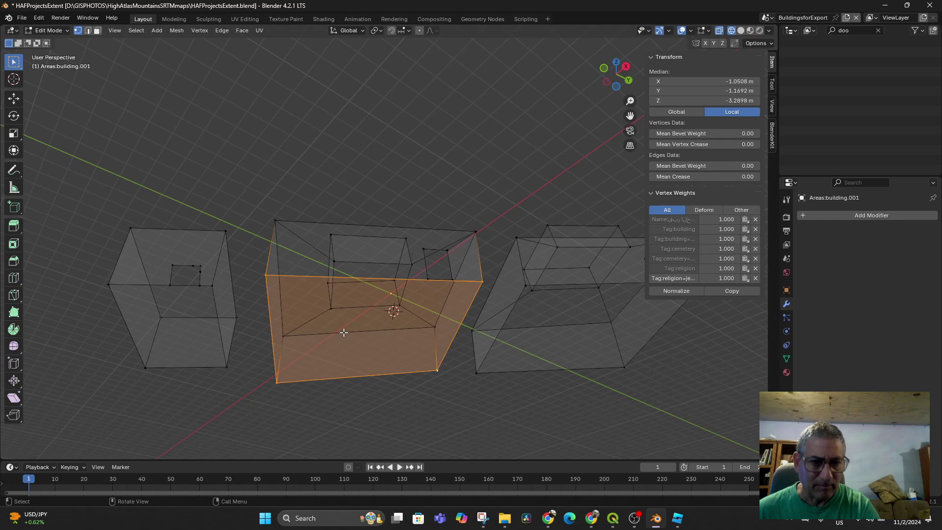
Select the four bottom corner vertices of the remaining open building and fill its base with a face
middle_drag(546, 297, 511, 320)
click(435, 346)
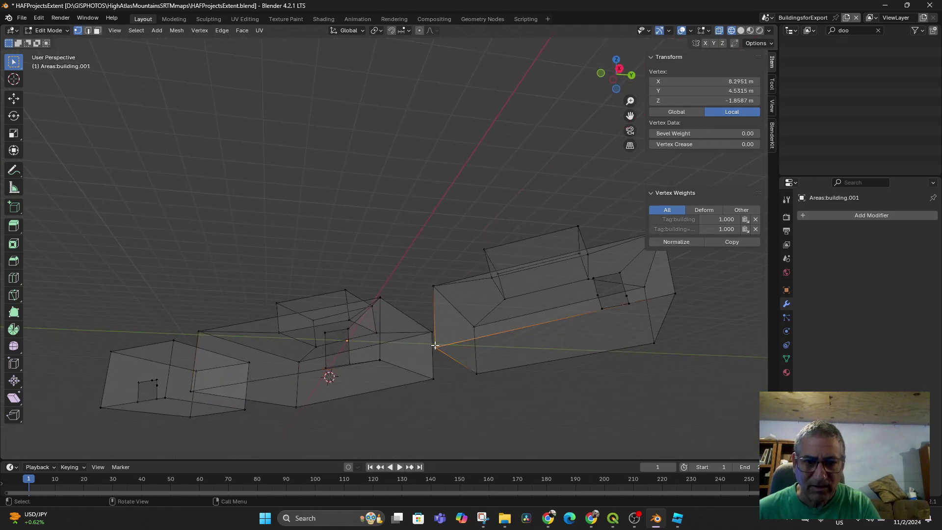
shift+click(476, 376)
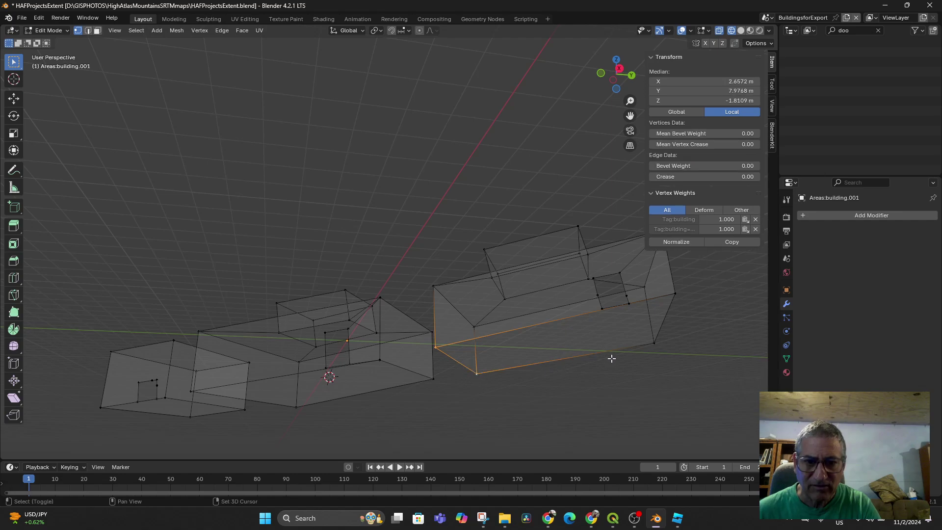
shift+click(654, 344)
scroll(653, 304, up, 2)
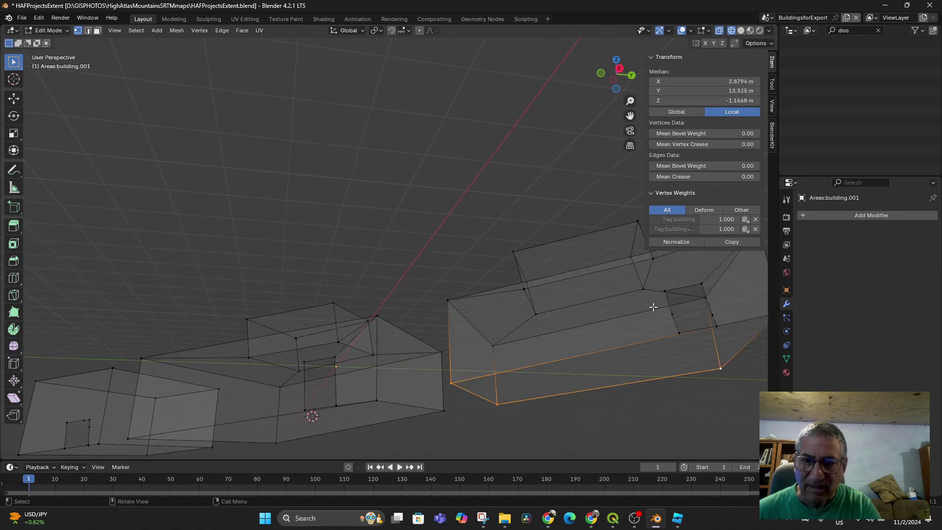
middle_drag(722, 336, 694, 343)
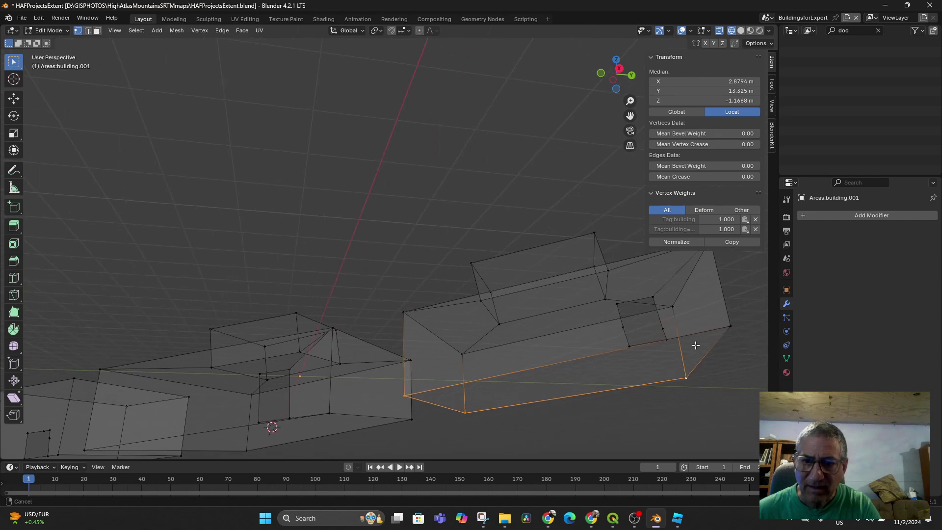
shift+click(730, 326)
scroll(555, 378, down, 4)
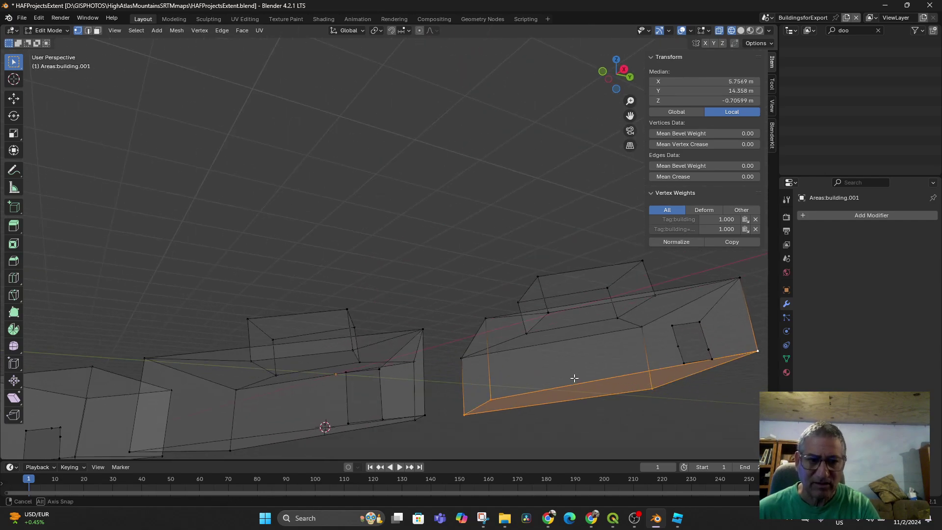
Select the geometry of all three buildings, extrude it in place and scale the extrusion to about 0.98 for wall thickness
middle_drag(556, 368, 556, 383)
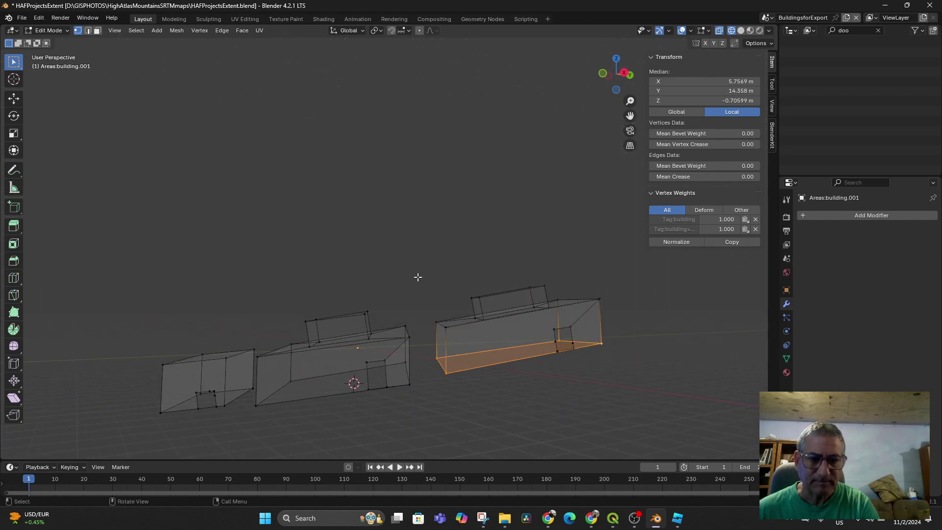
drag(120, 276, 666, 420)
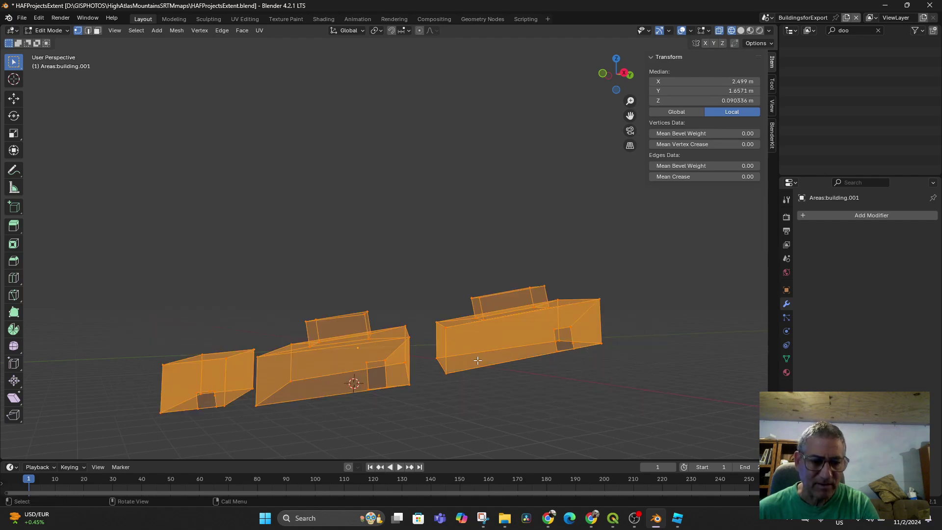
middle_drag(489, 358, 512, 374)
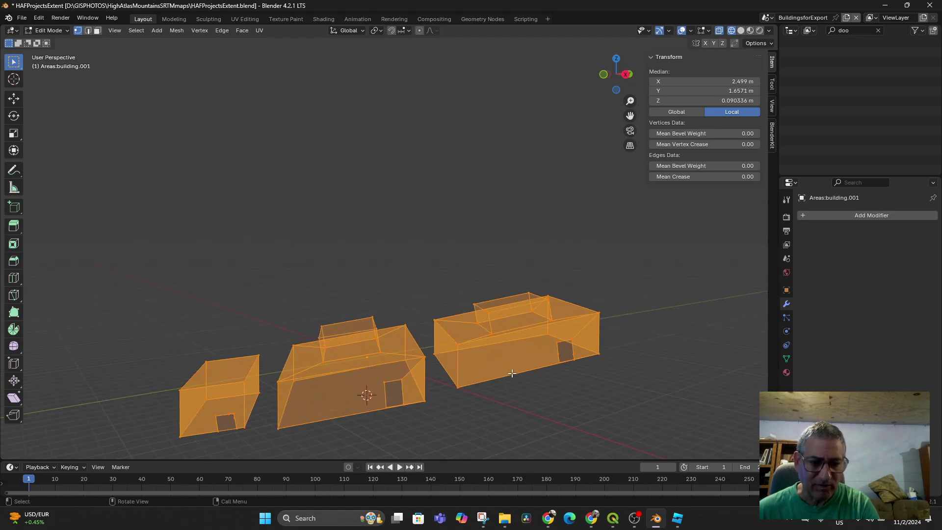
key(s)
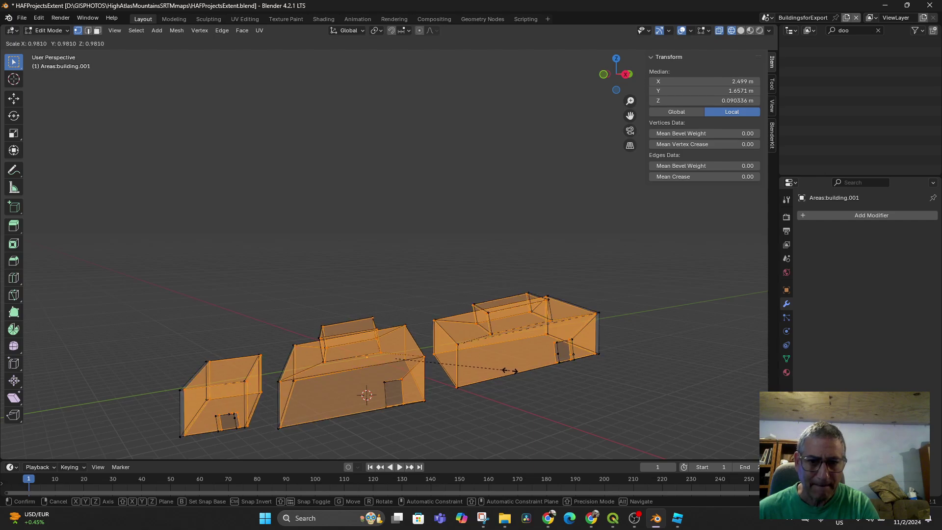
key(Escape)
middle_drag(526, 389, 461, 352)
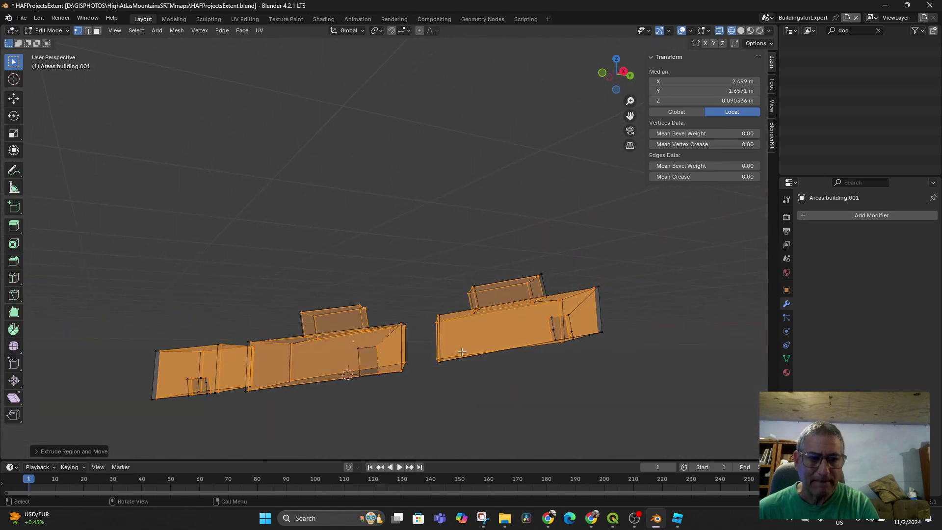
Return the buildings to Object Mode and show them in solid shading to check the walls and doorways
click(53, 31)
click(54, 42)
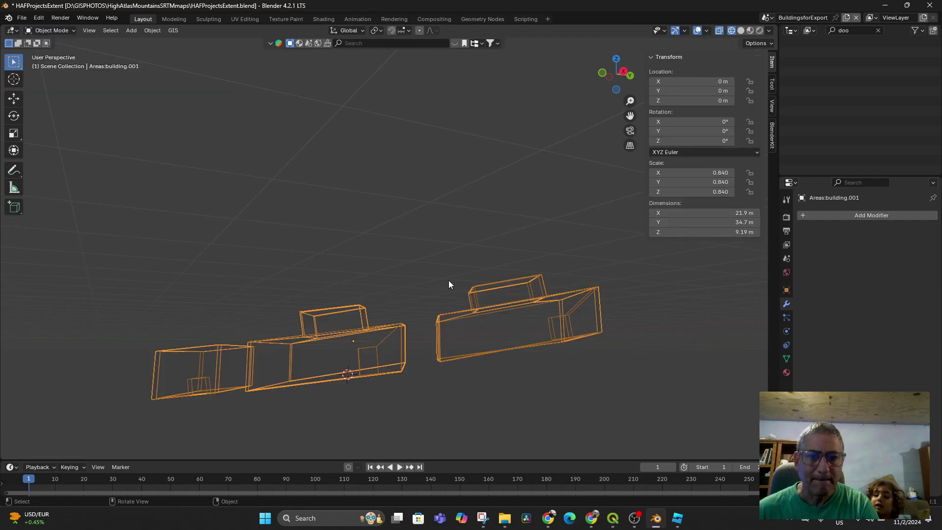
click(742, 30)
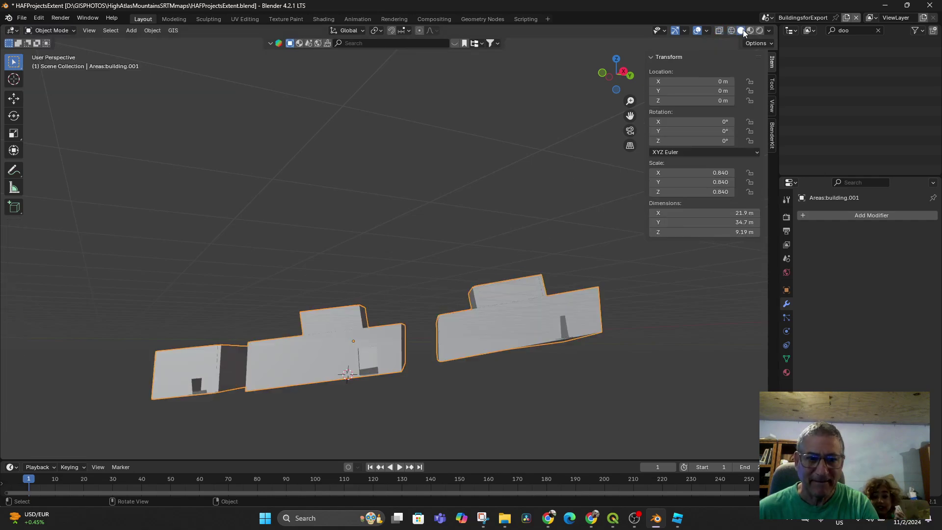
middle_drag(645, 181, 562, 254)
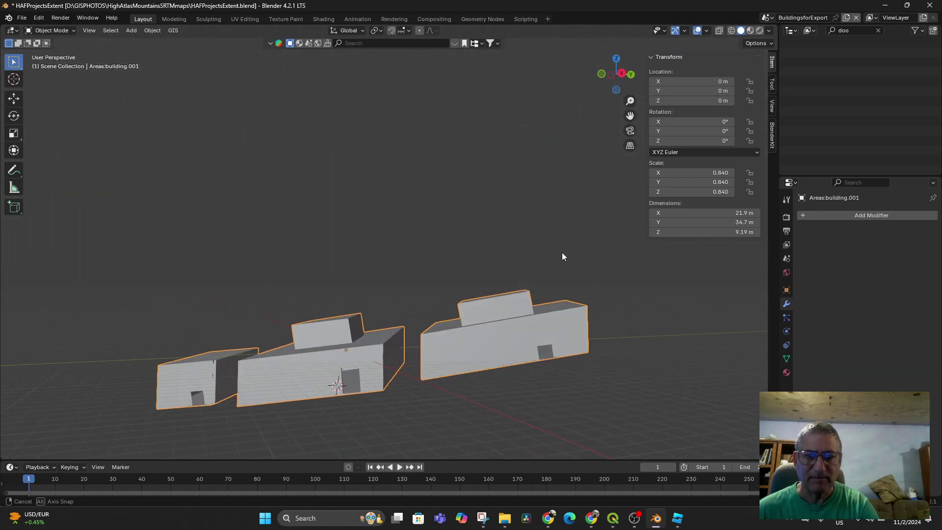
Save the Blender file and export the selected buildings as FBX, overwriting MainbuildingsfromOSM.fbx in the ShapeFile Exports folder
click(22, 18)
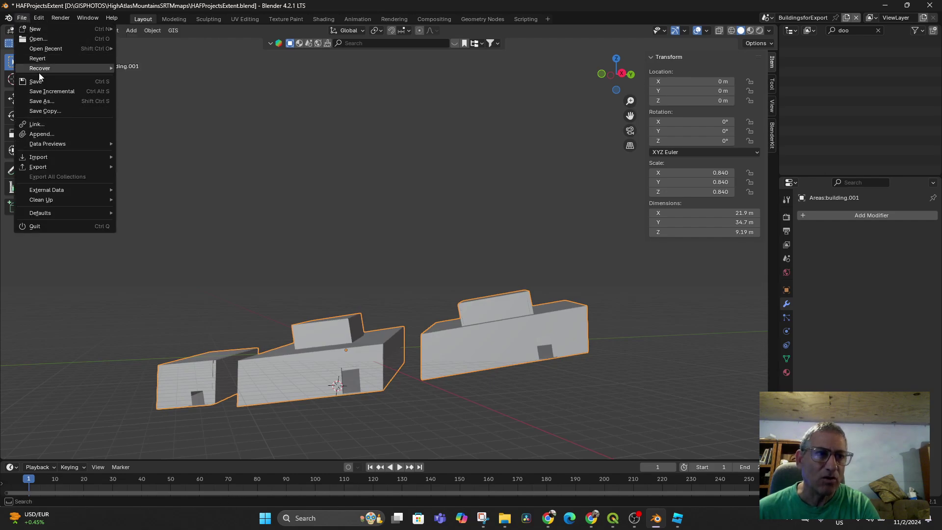
click(38, 81)
click(22, 18)
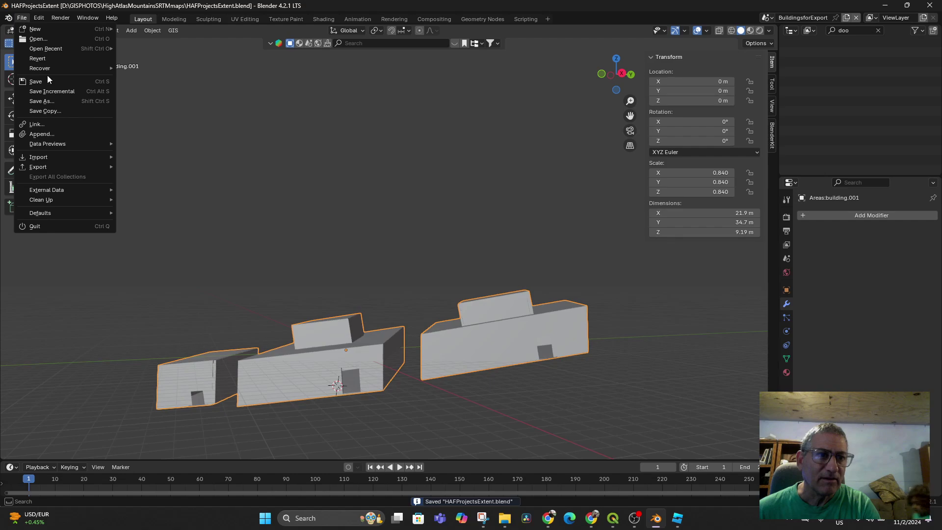
mouse_move(55, 165)
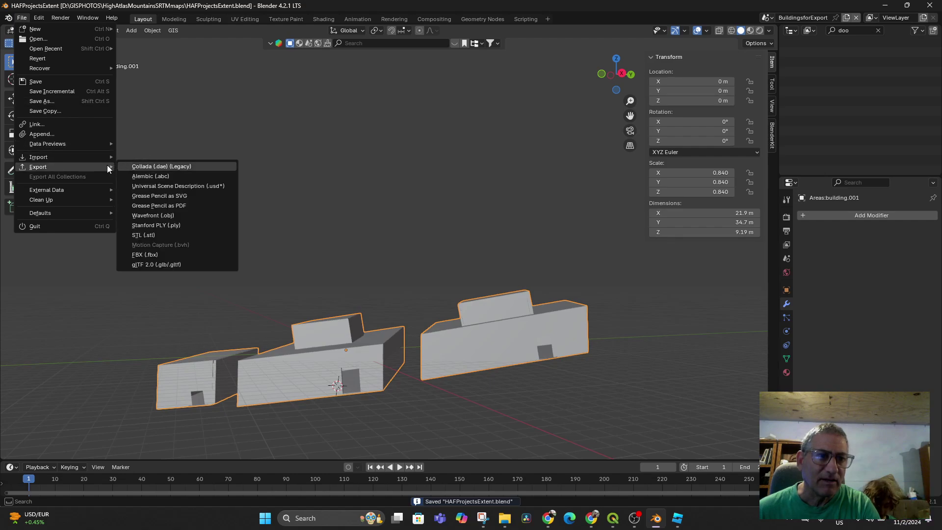
click(167, 253)
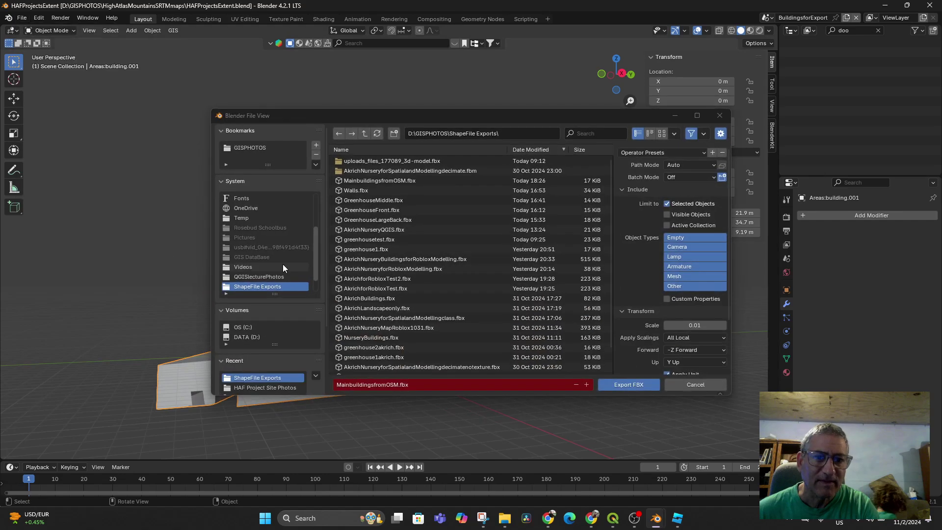
click(627, 387)
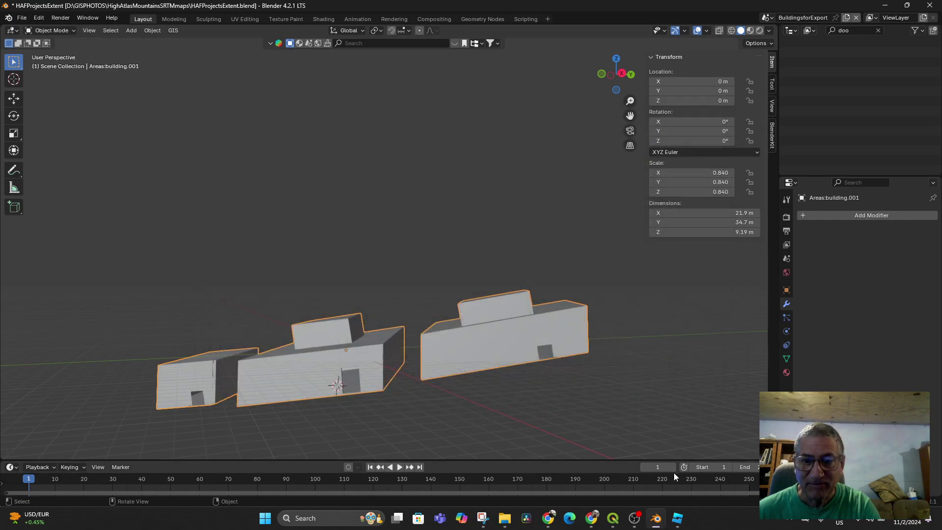
Switch to Roblox Studio and delete the old MainbuildingsfromOSM model from the workspace
click(678, 520)
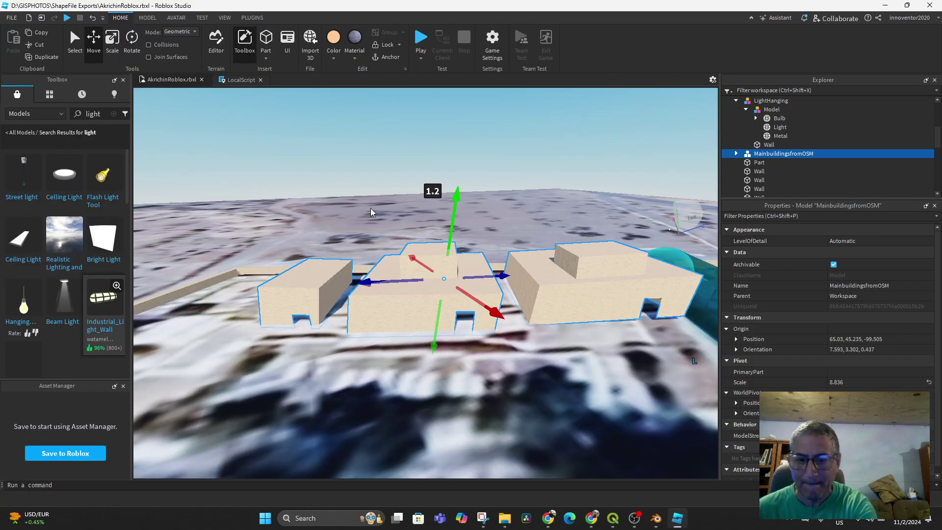
key(Delete)
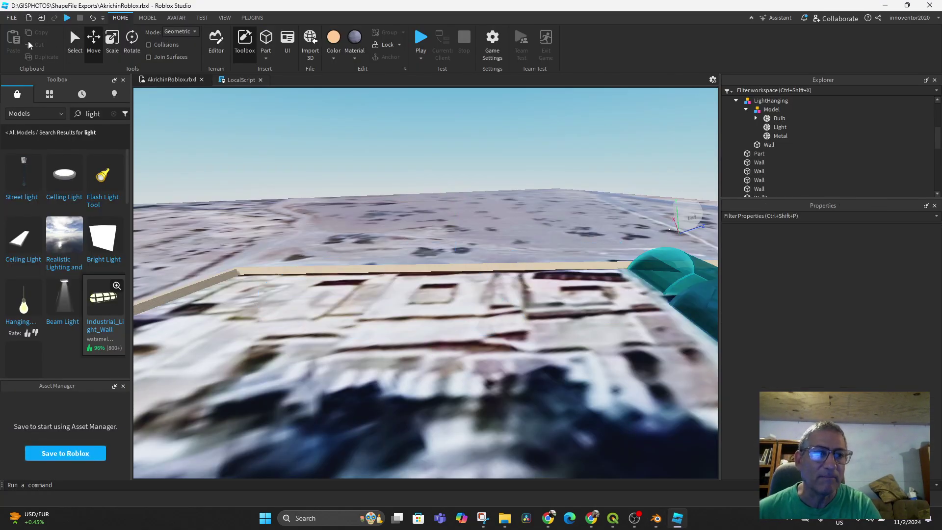
click(11, 19)
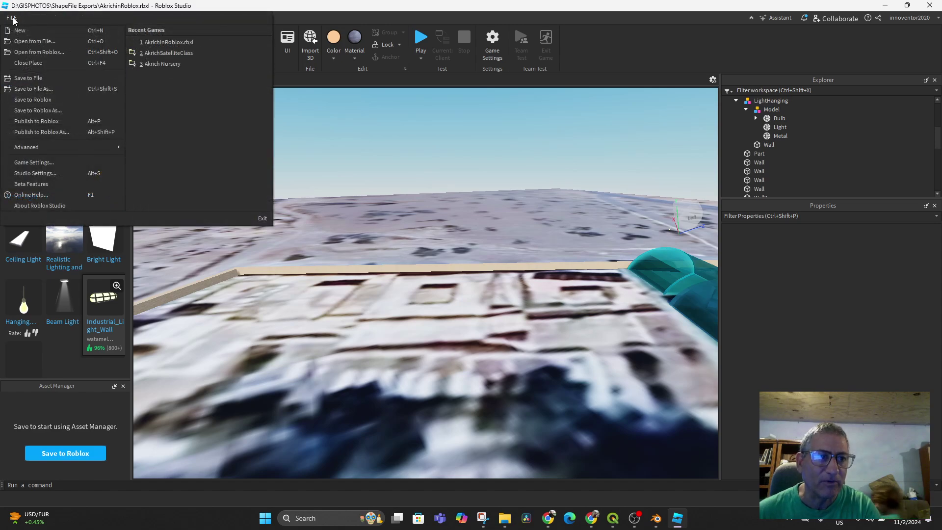
key(Escape)
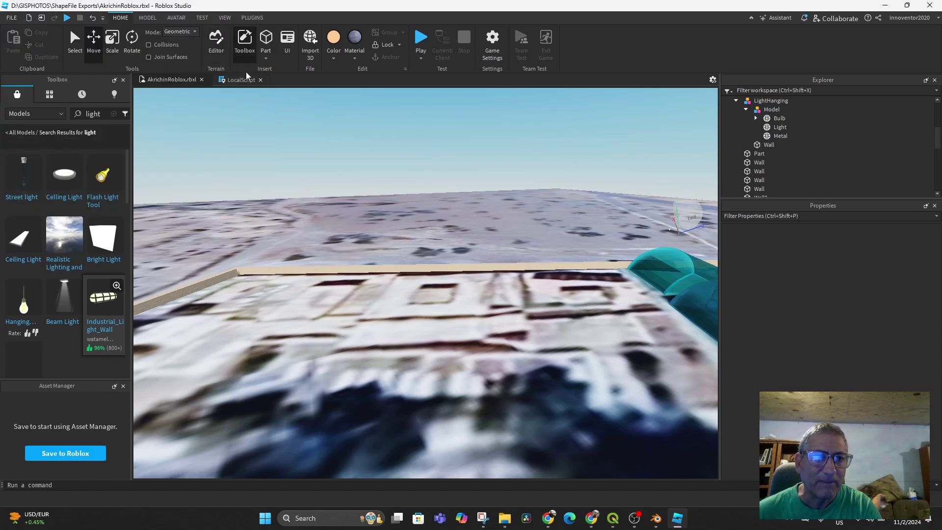
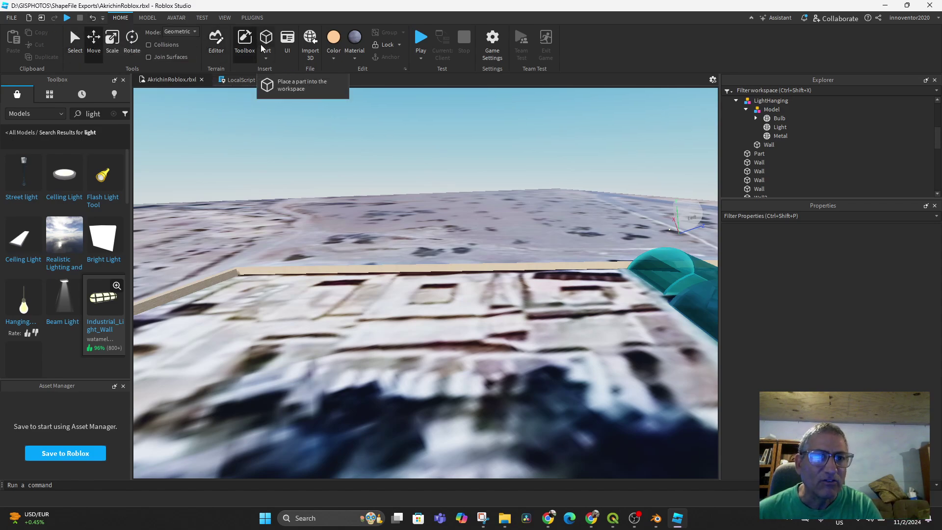
Import MainbuildingsfromOSM.fbx as a 3D model with Make Double-Sided enabled for Areas:building.001
click(305, 42)
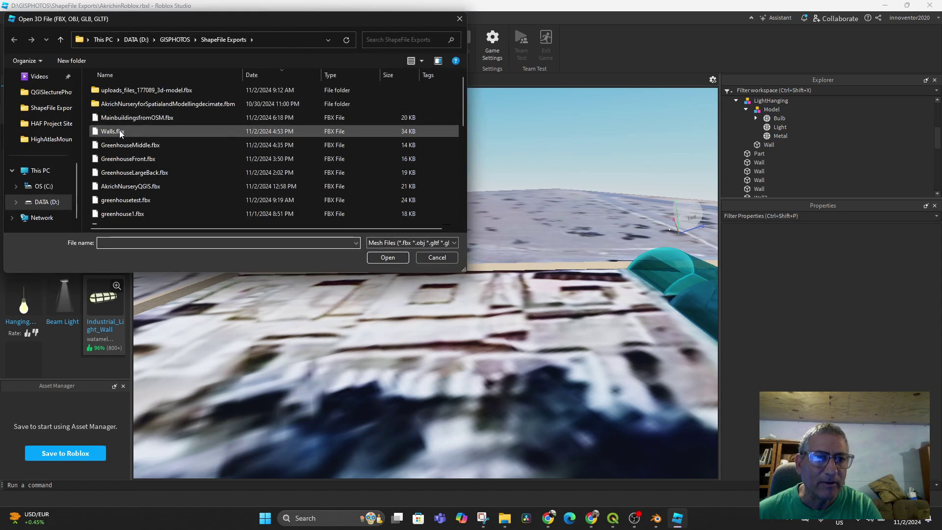
double_click(131, 116)
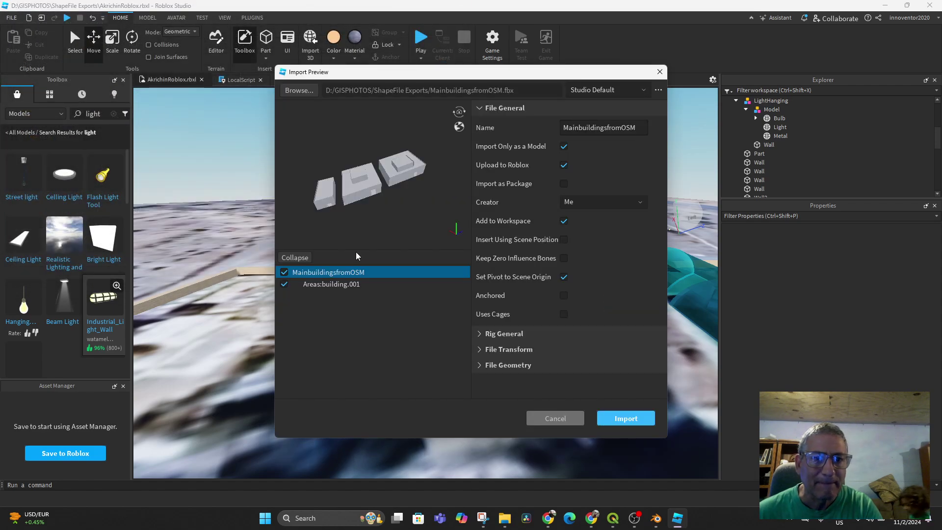
click(369, 285)
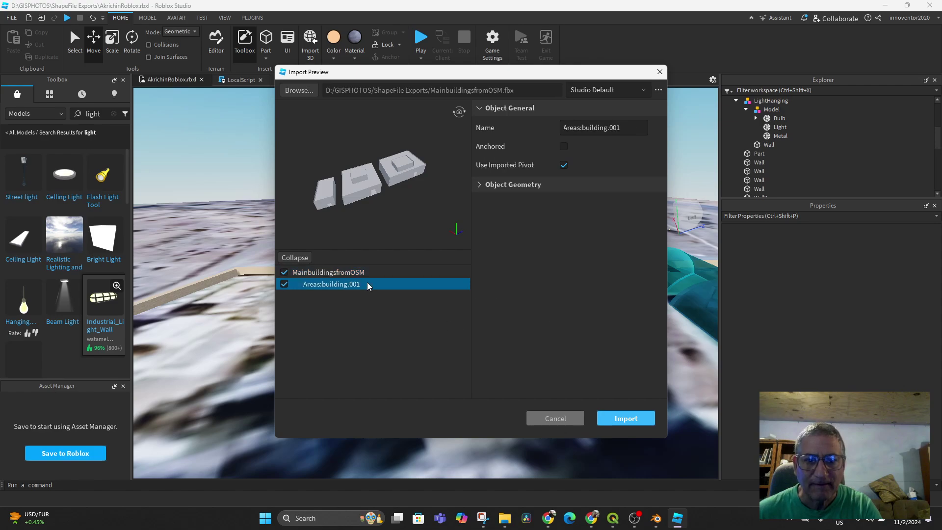
click(477, 185)
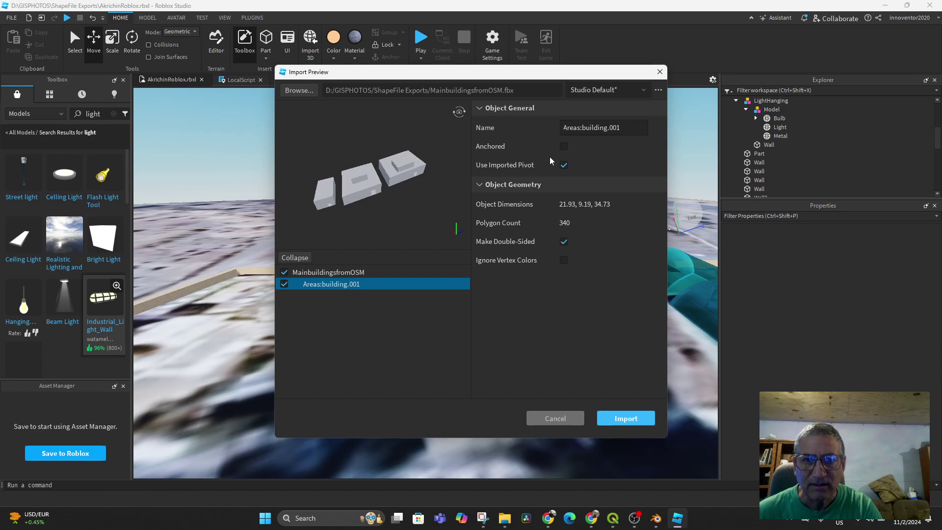
click(623, 419)
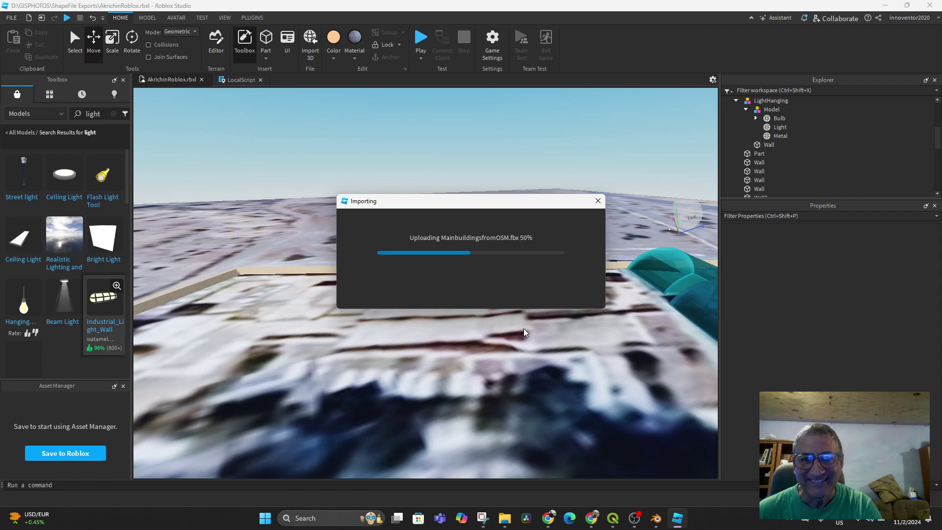
click(485, 287)
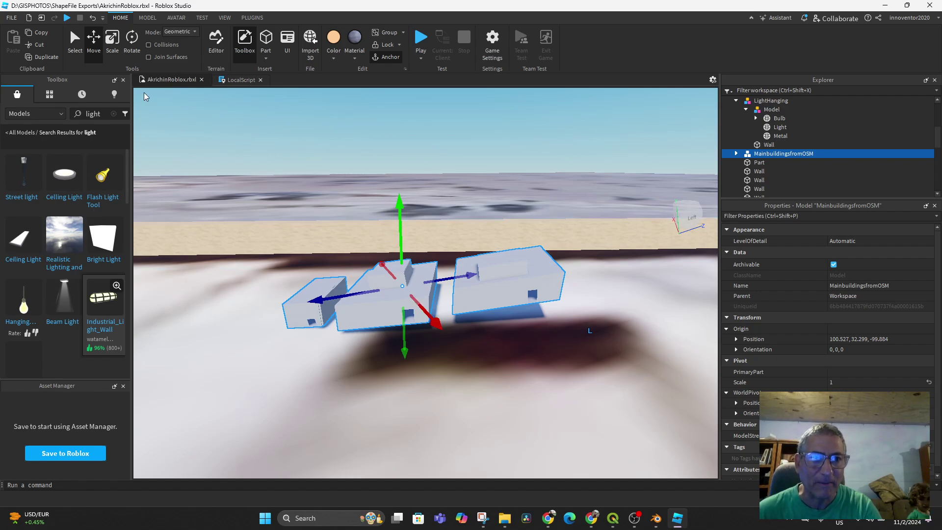
Scale the imported buildings model up to a factor of about 8.3 to suit the satellite terrain
click(112, 42)
drag(410, 231, 479, 156)
scroll(496, 323, down, 5)
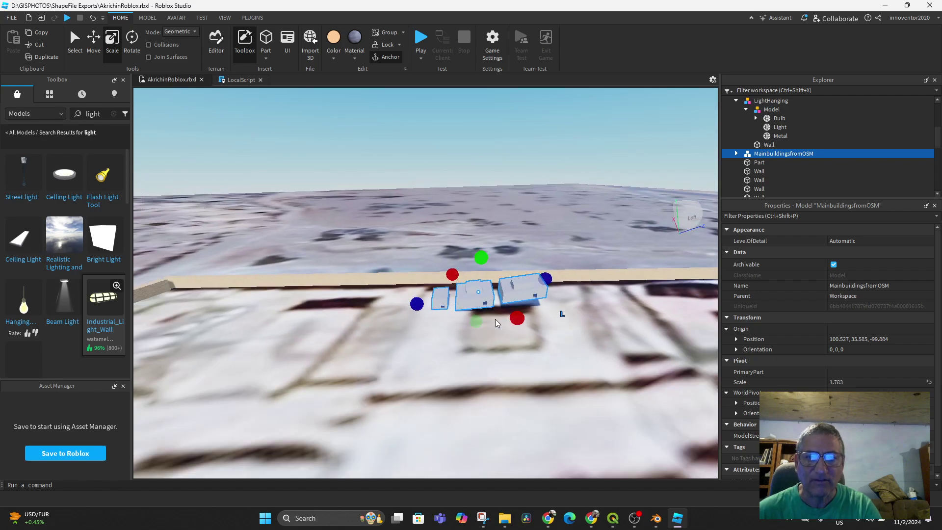
scroll(495, 320, down, 2)
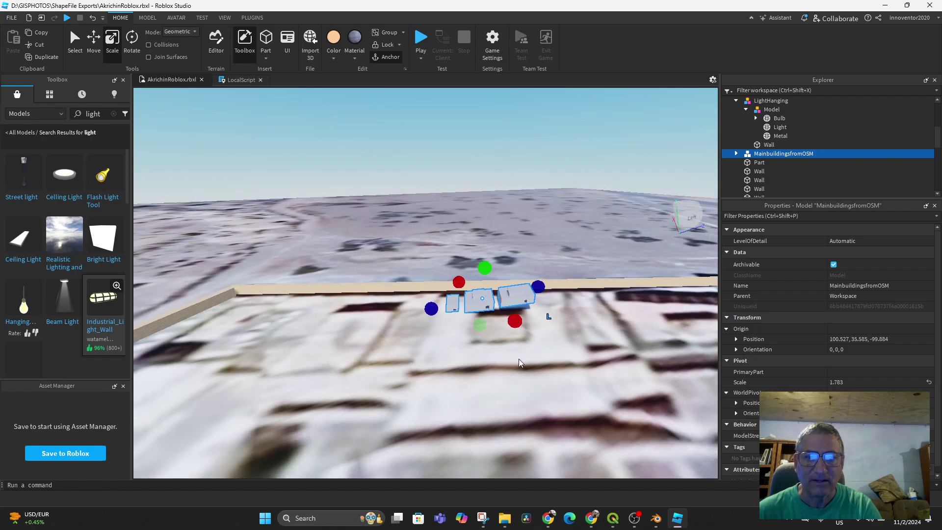
right_drag(532, 354, 532, 355)
drag(529, 231, 658, 206)
drag(423, 261, 277, 290)
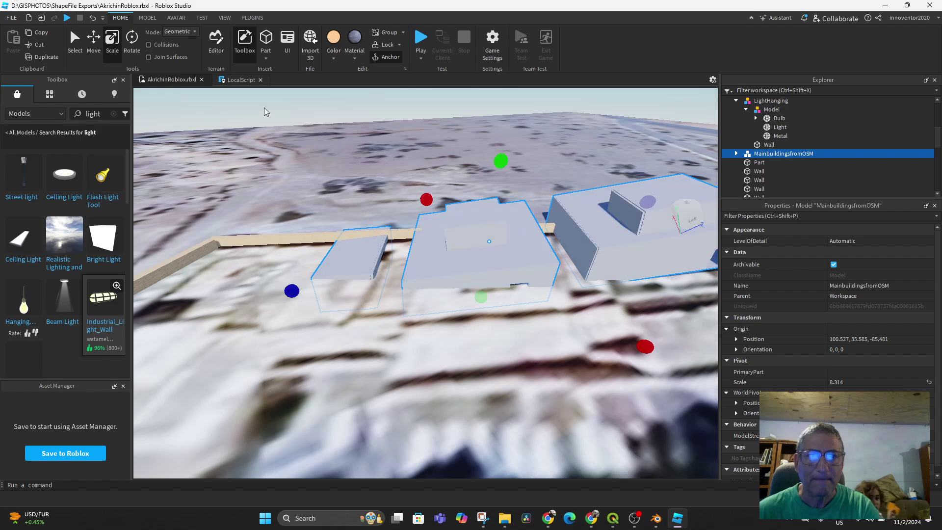
Rotate the buildings model to an orientation of about 3.7, 1.9, 7.6 to follow the terrain
click(133, 39)
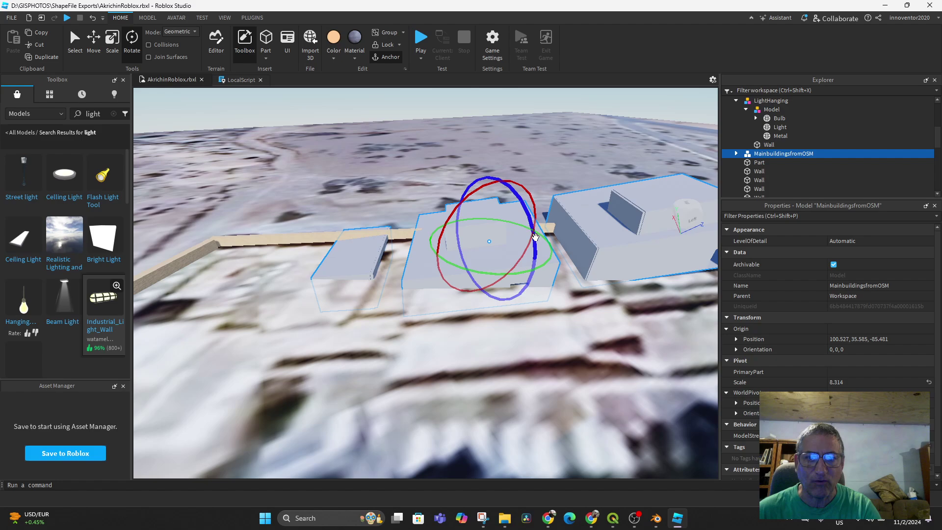
drag(530, 227, 536, 209)
drag(515, 280, 515, 279)
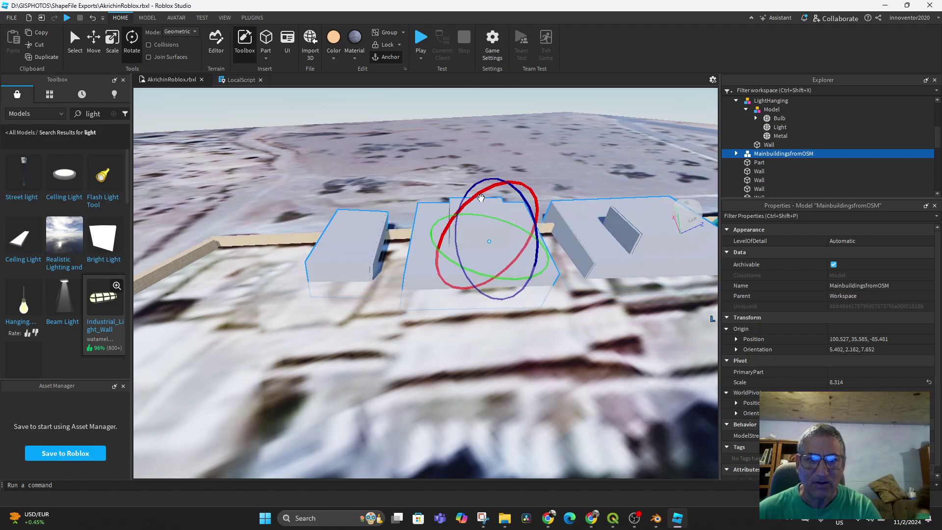
drag(496, 188, 475, 197)
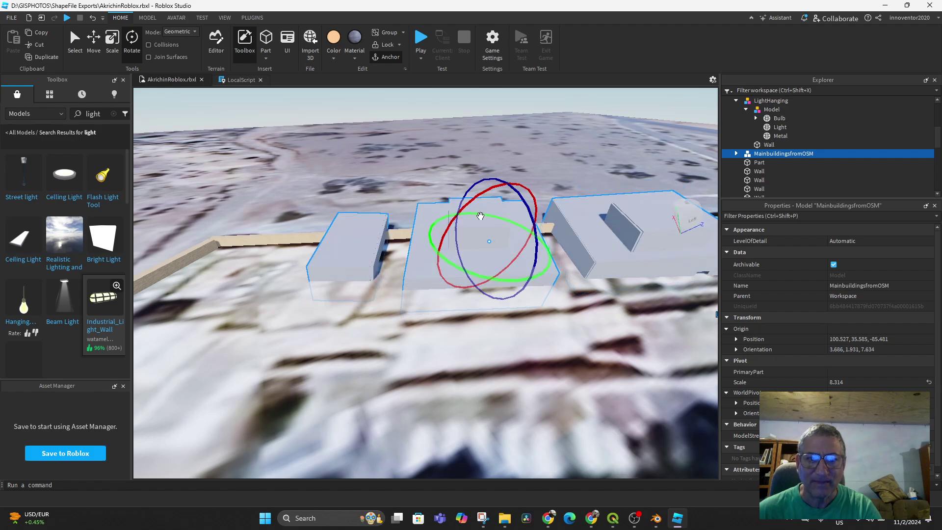
middle_drag(532, 321, 468, 314)
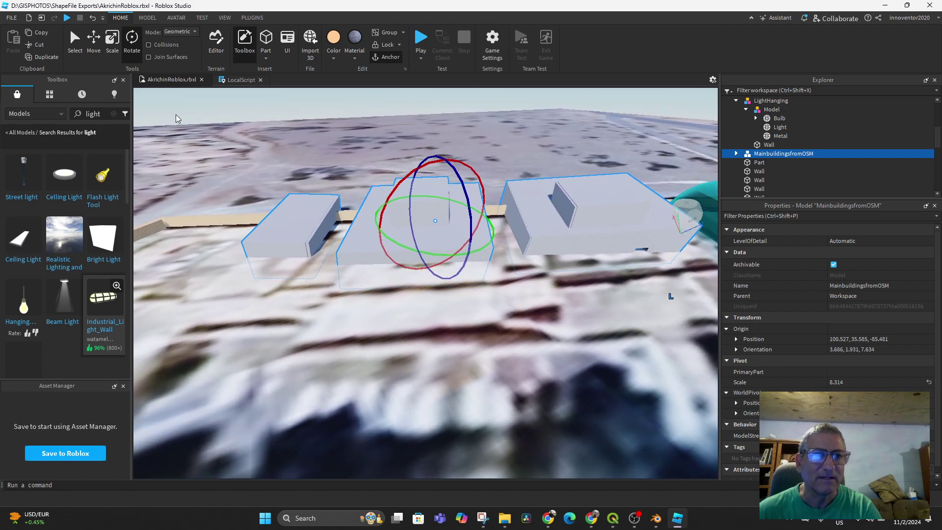
Raise the buildings model out of the terrain in two moves of about 15.6 and 7.2 studs
click(94, 39)
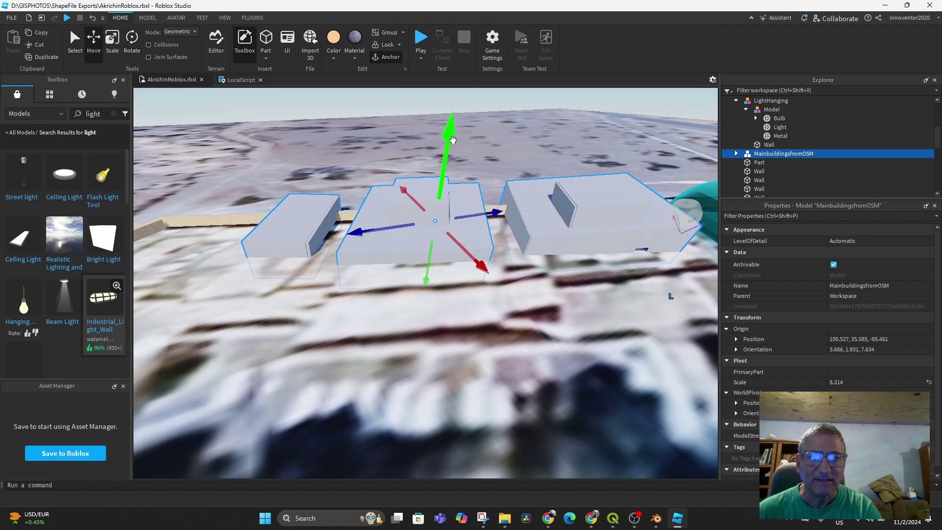
drag(453, 139, 460, 105)
scroll(513, 318, down, 3)
middle_drag(513, 345, 510, 363)
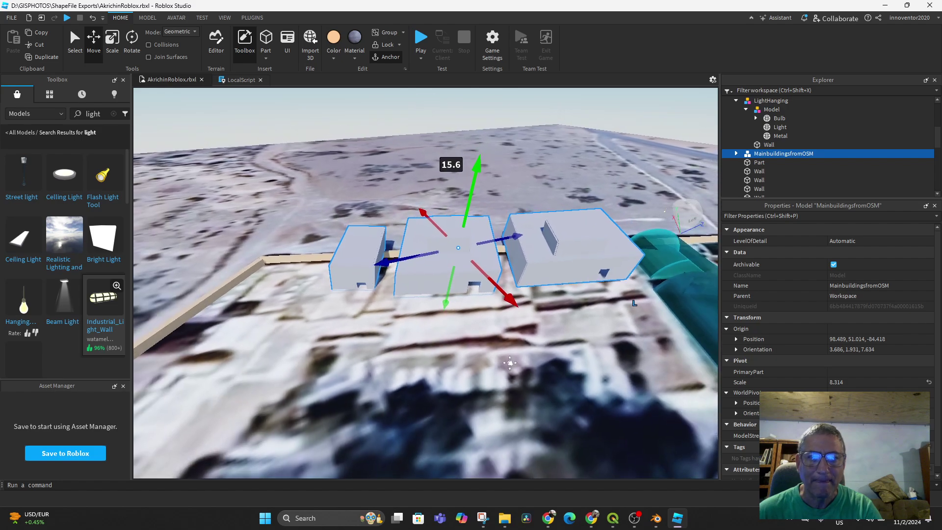
drag(444, 299, 509, 329)
right_drag(509, 330, 548, 306)
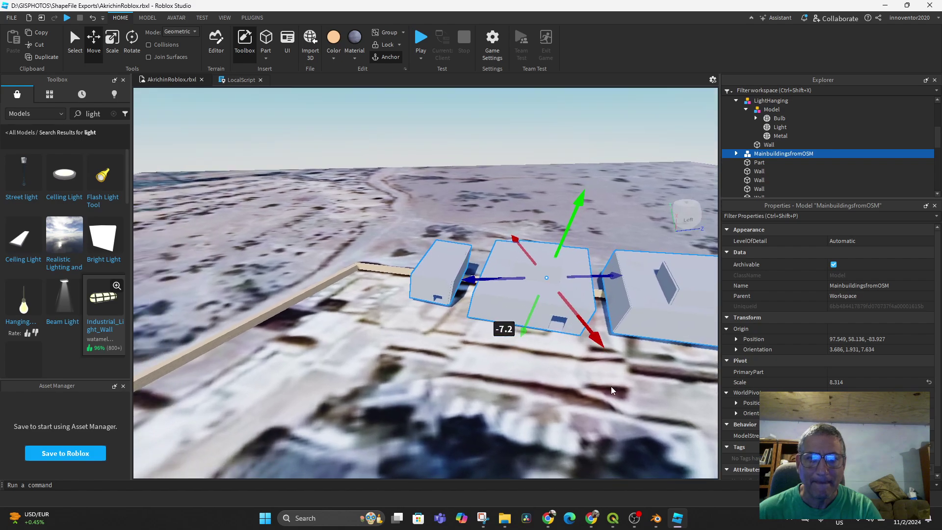
Move the buildings model over its satellite footprints, to a position of about 67.2, 55.3, -101.1
drag(595, 338, 524, 294)
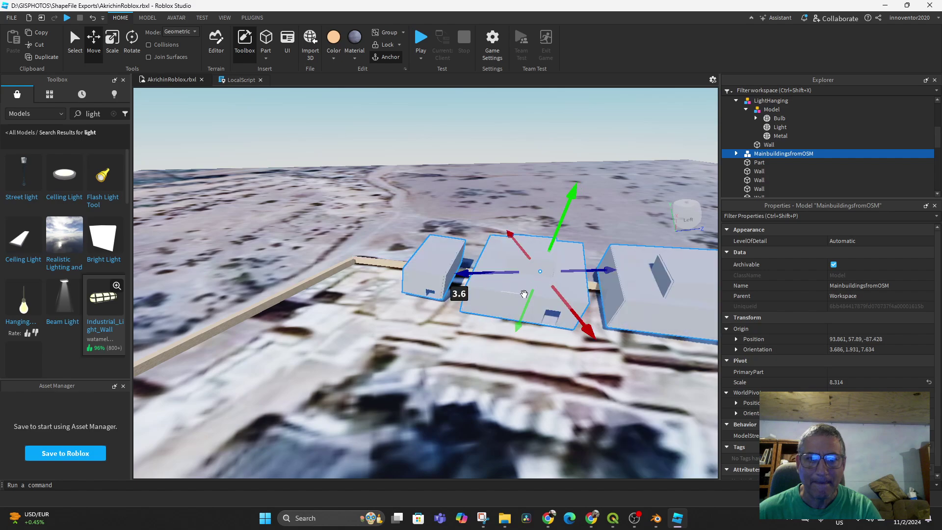
drag(597, 329, 609, 357)
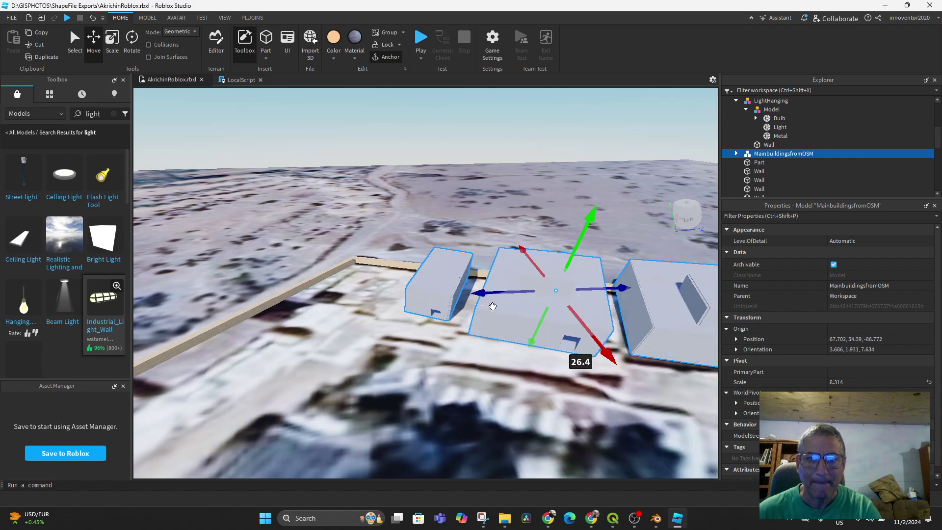
drag(482, 293, 460, 297)
right_drag(502, 309, 534, 276)
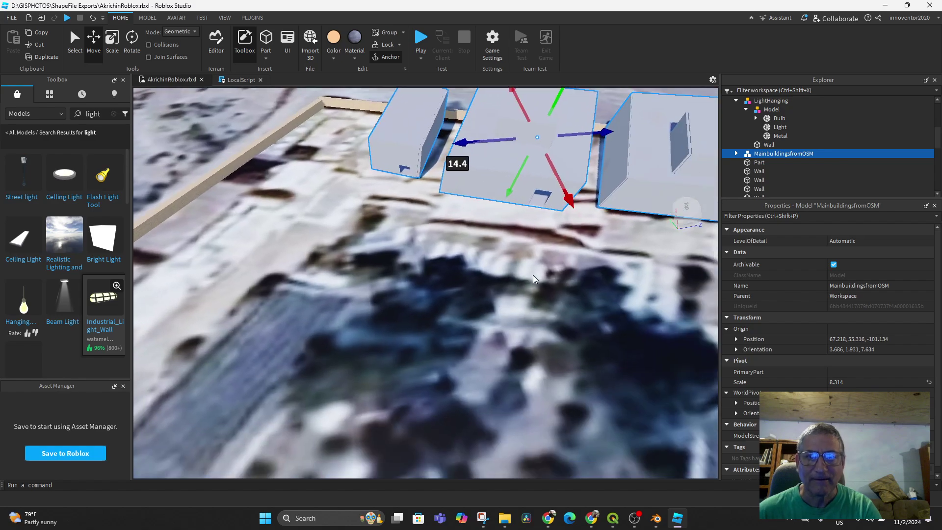
middle_drag(534, 276, 385, 431)
scroll(475, 394, down, 5)
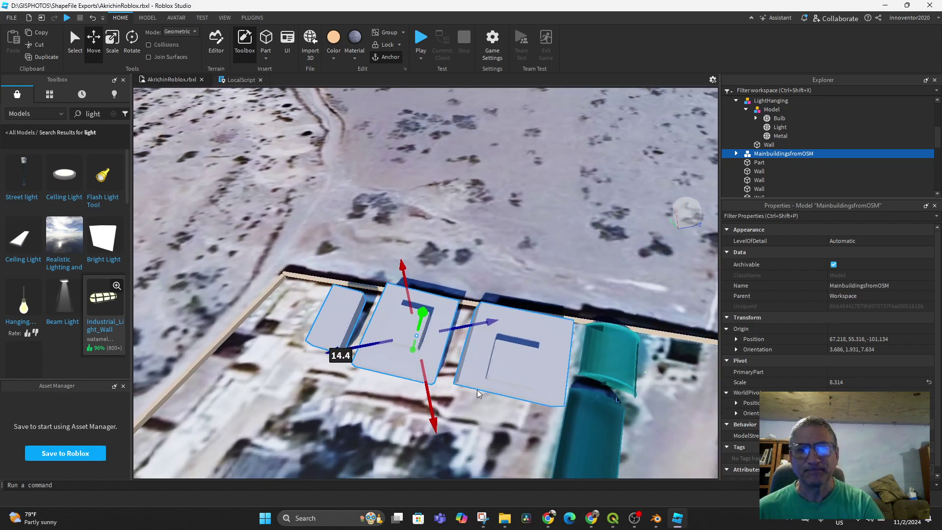
right_drag(478, 393, 487, 394)
middle_drag(487, 393, 502, 350)
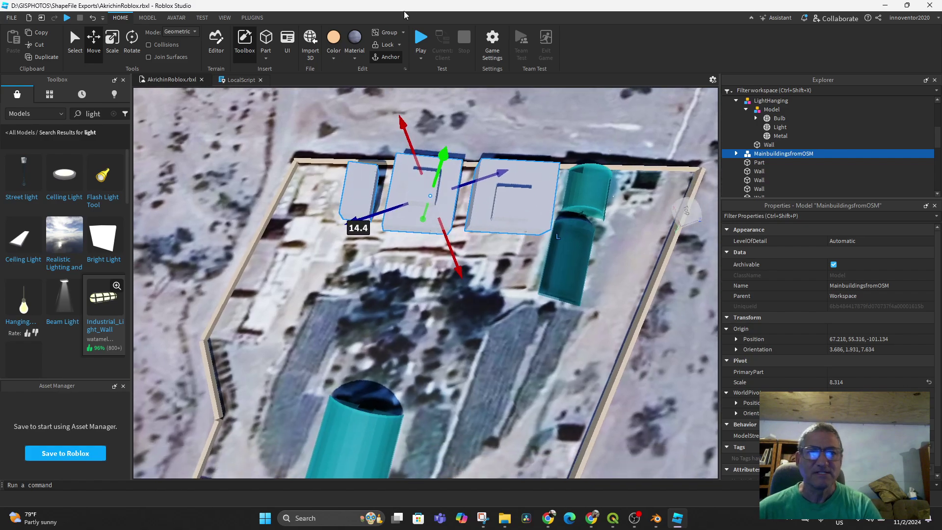
Apply the current sand-toned colour and material to the buildings model
click(337, 40)
click(358, 39)
mouse_move(605, 270)
right_down()
mouse_move(618, 292)
mouse_move(596, 319)
right_up()
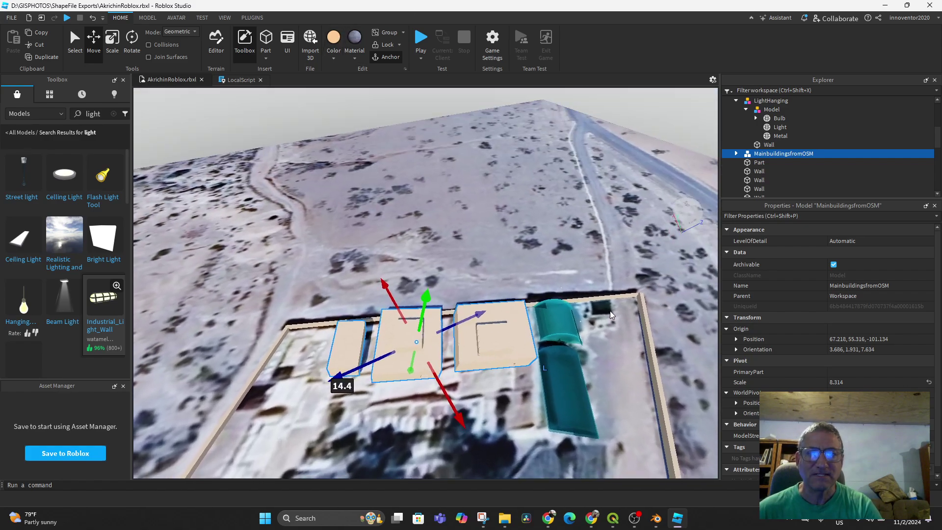
middle_drag(596, 319, 599, 293)
Tilt the buildings model to an orientation of about 5.5, 2.2, 7.7 and lower it by about 4.8 studs onto the terrain
right_drag(584, 432, 564, 382)
middle_drag(470, 454, 468, 348)
middle_drag(497, 386, 448, 360)
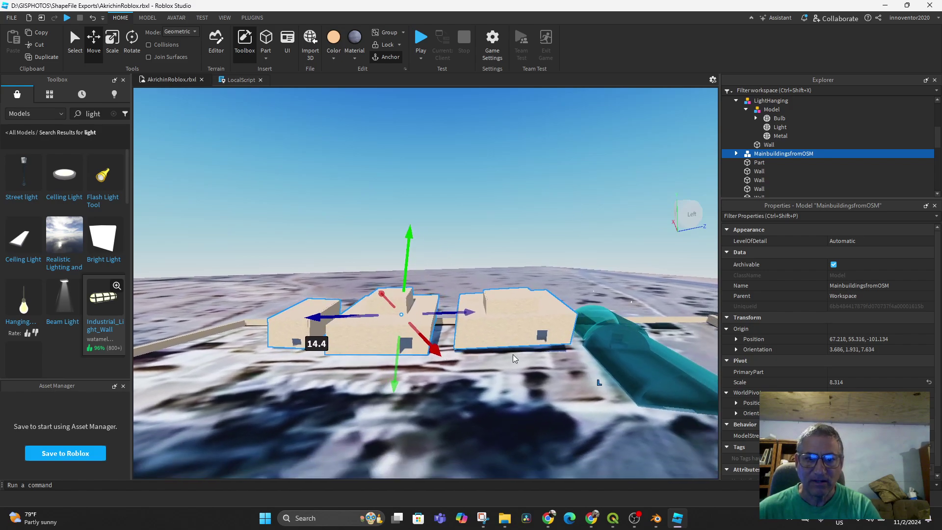
key(ctrl+4)
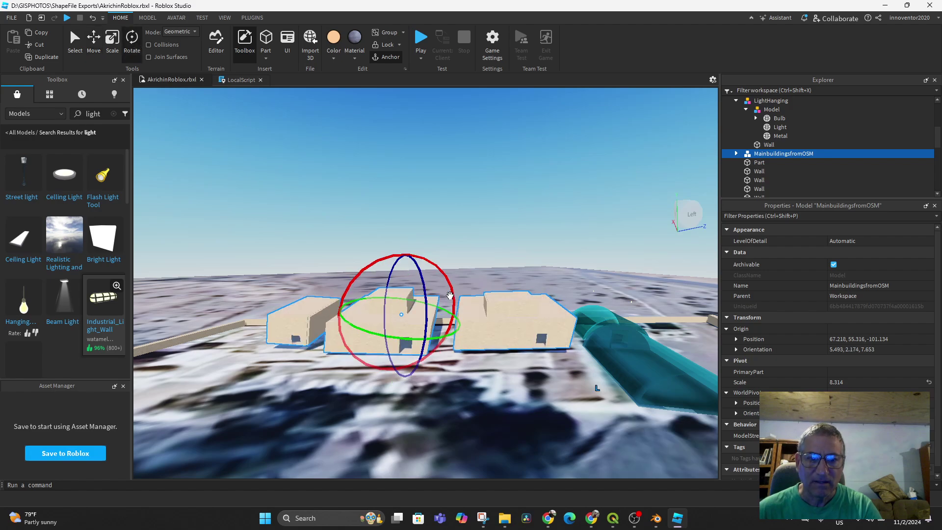
key(ctrl+2)
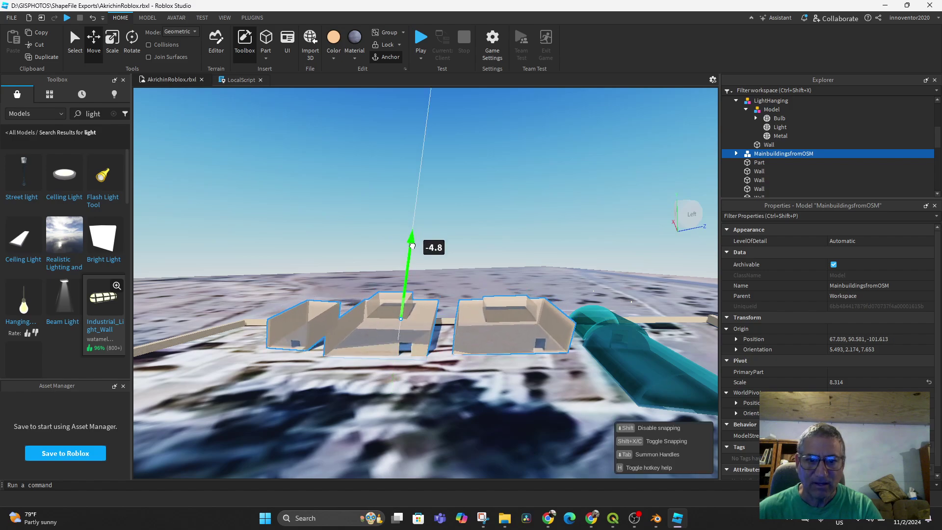
Start a play test and walk the avatar off the roof and around to a building doorway to test the entrance
click(423, 41)
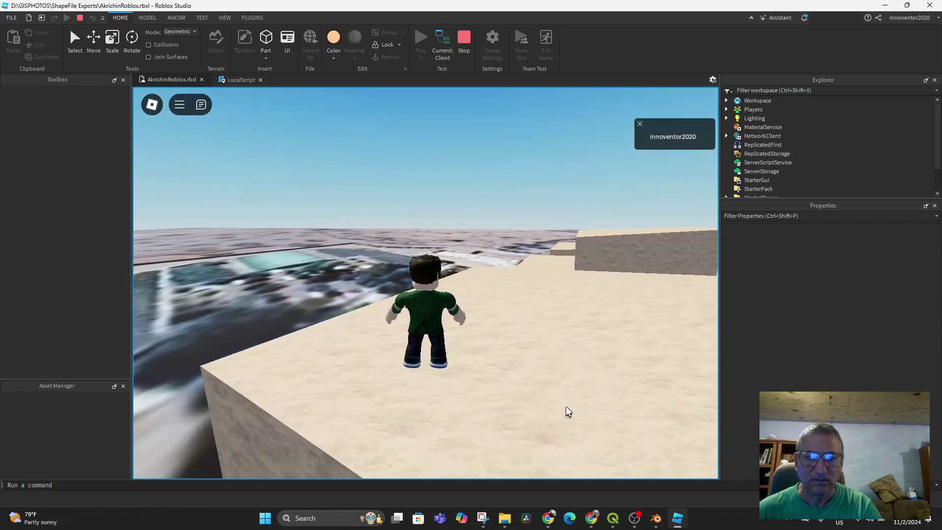
key(w)
right_drag(568, 413, 437, 412)
key(w)
key(w)
key(space)
key(space)
key(w)
key(space)
key(space)
key(space)
key(w)
key(space)
key(Left)
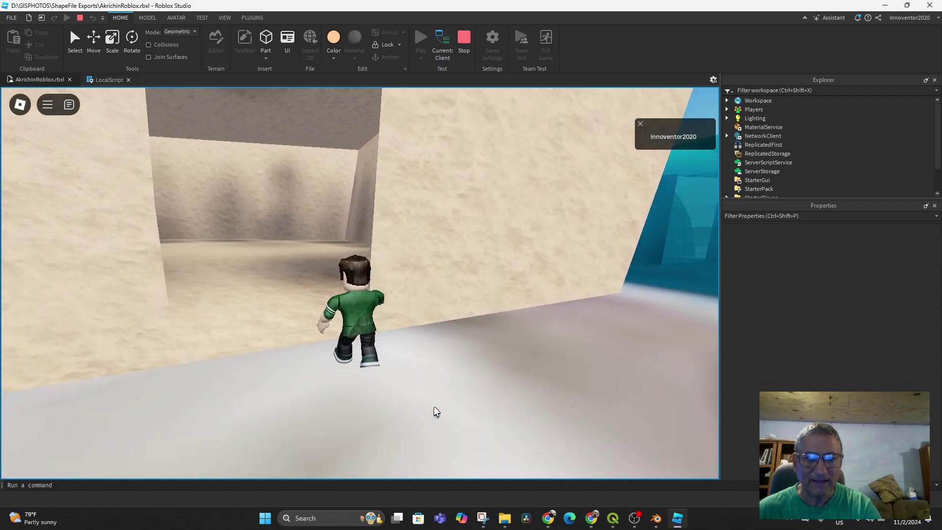
key(Up)
key(space)
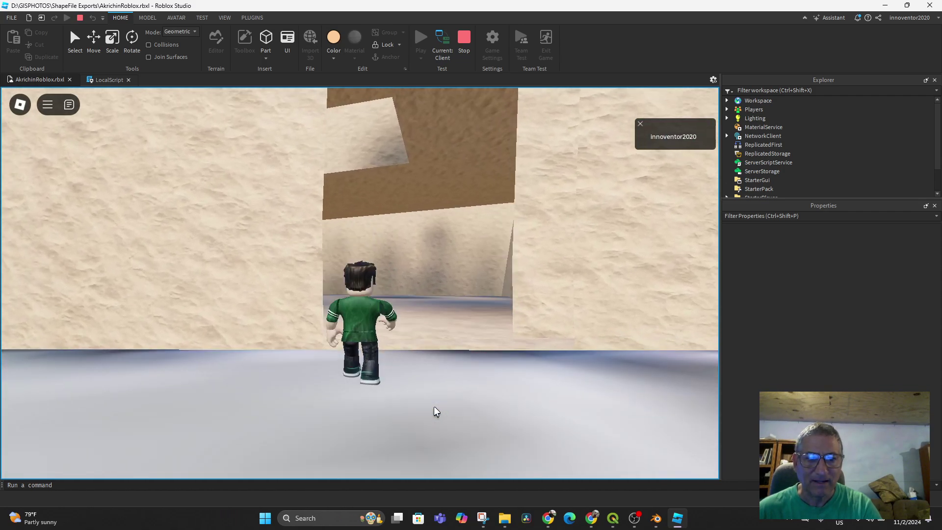
Walk the avatar along the outer walls to the next doorway and try jumping through it
key(Down)
key(Left)
key(Up)
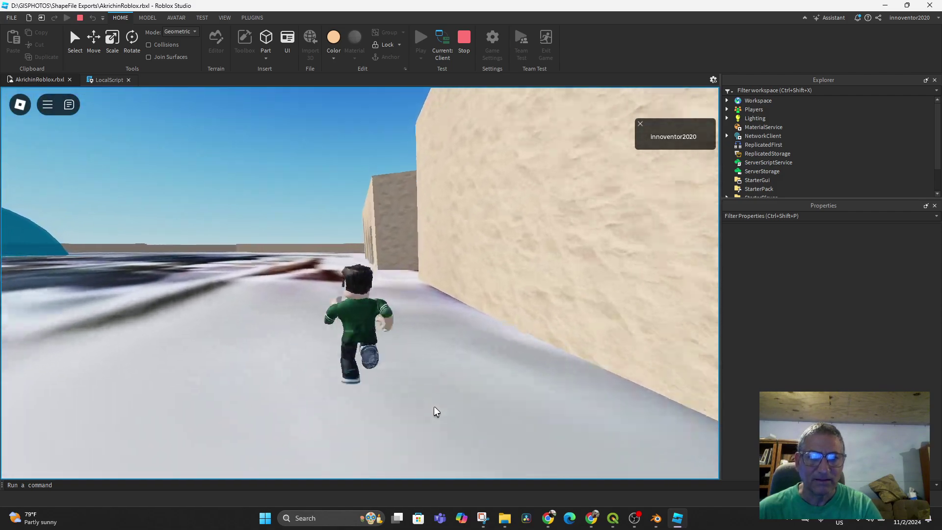
key(Right)
key(Up)
key(space)
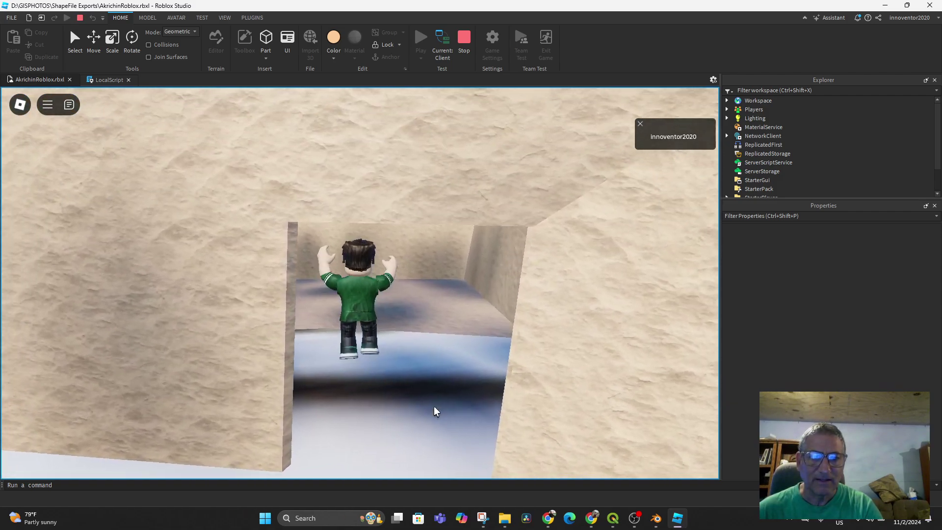
key(space)
key(Left)
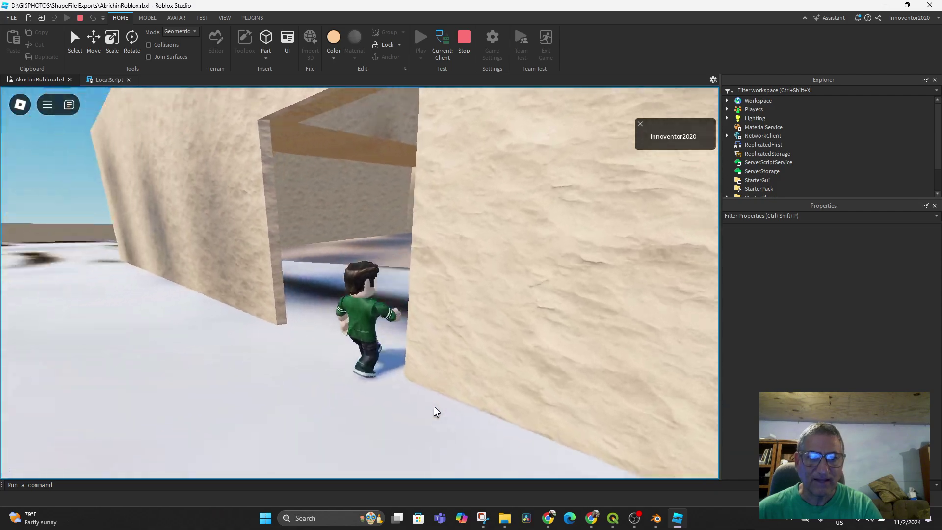
Walk the avatar to the doorway of the small end building and check how all the buildings sit on the terrain from afar
key(Up)
key(Right)
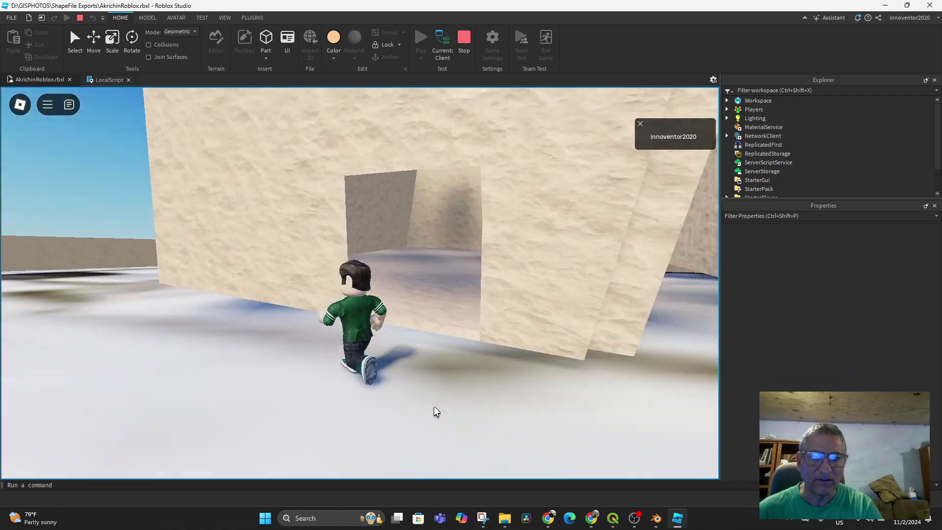
key(Up)
key(Left)
key(Up)
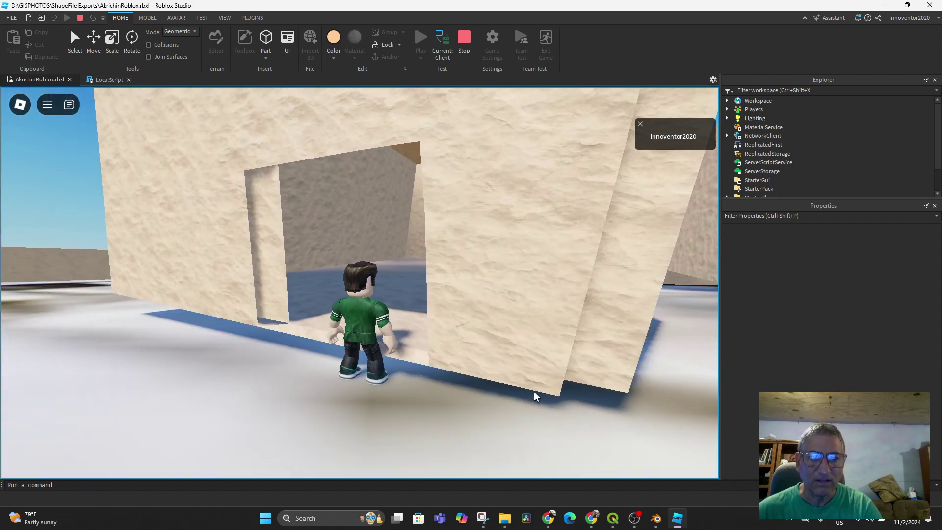
scroll(462, 302, down, 7)
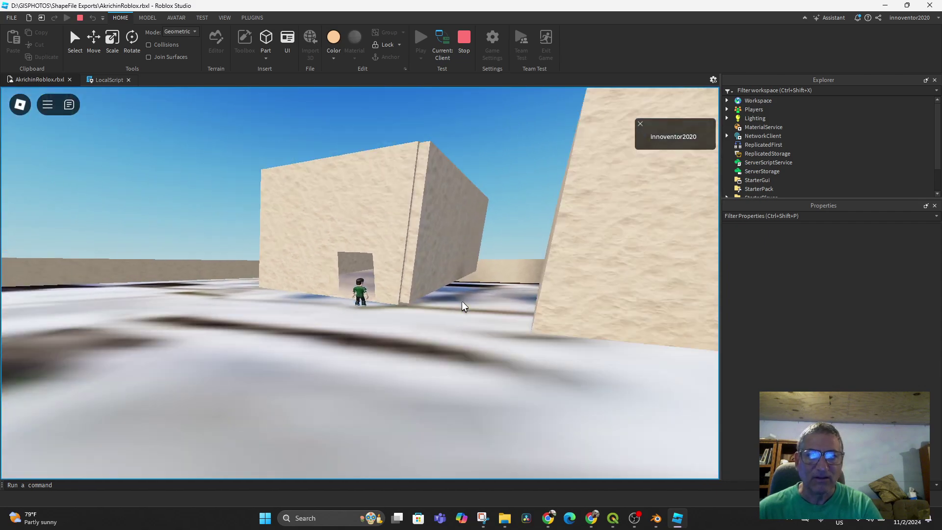
right_drag(461, 302, 577, 469)
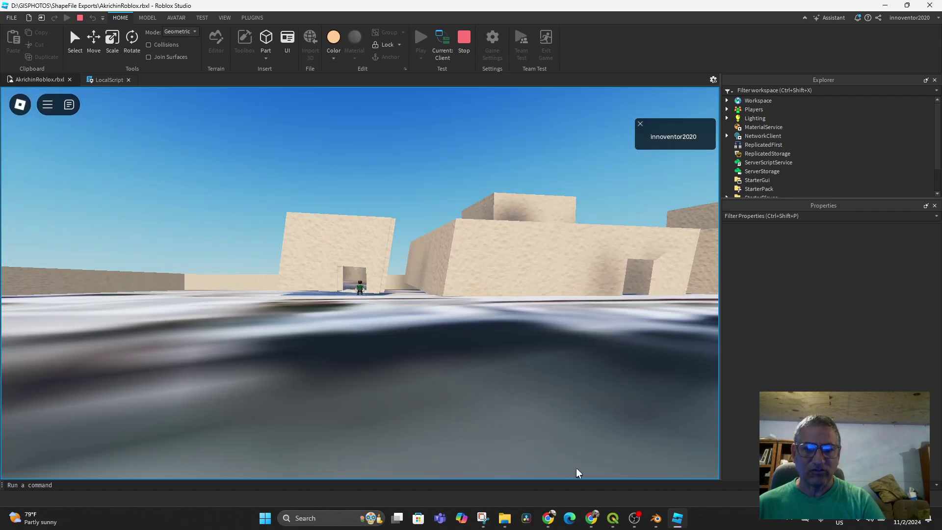
Switch to Blender and put the buildings mesh into Edit Mode
click(655, 515)
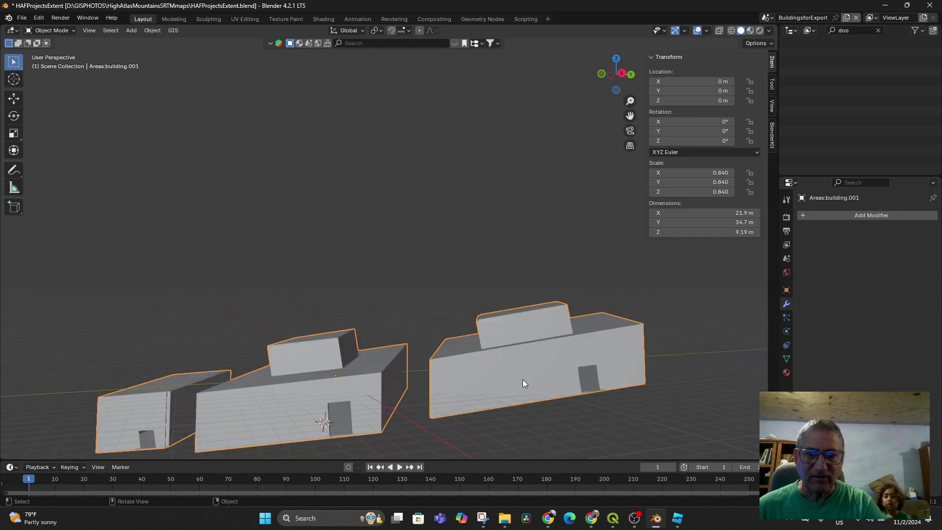
mouse_move(522, 379)
middle_down()
mouse_move(510, 348)
mouse_move(491, 349)
mouse_move(490, 362)
mouse_move(506, 365)
mouse_move(482, 370)
mouse_move(516, 365)
middle_up()
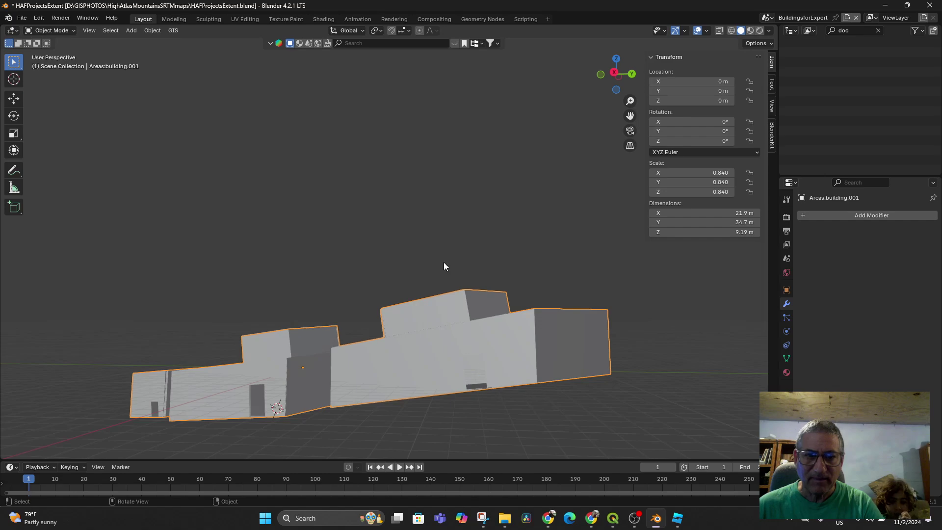
click(48, 31)
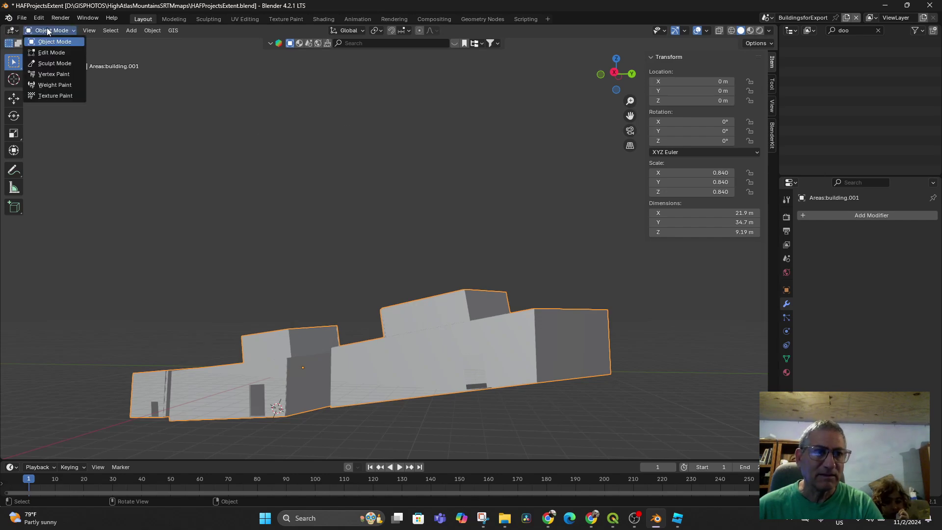
click(52, 52)
Examine the door opening's vertices and the underside of the highest-standing building
middle_drag(427, 373, 575, 264)
scroll(432, 357, up, 5)
click(623, 288)
right_click(579, 349)
right_click(543, 288)
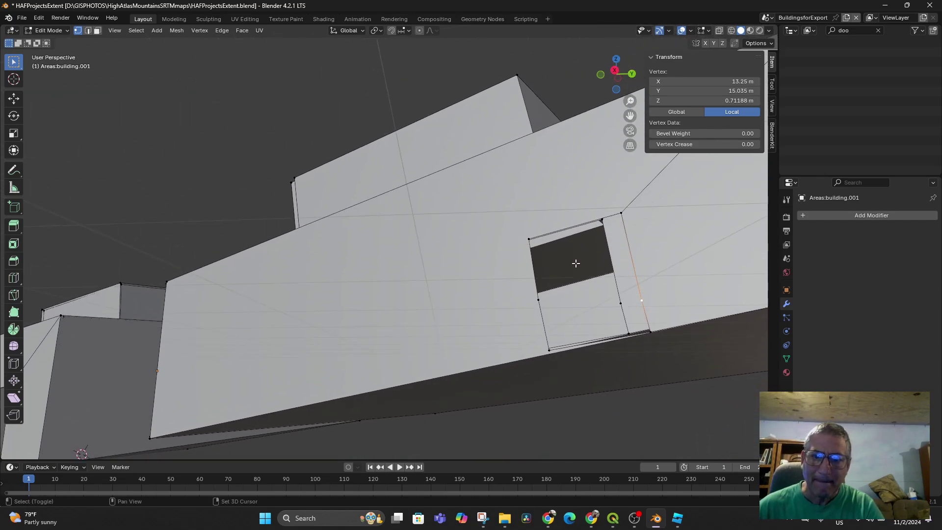
scroll(595, 340, up, 1)
scroll(594, 339, down, 2)
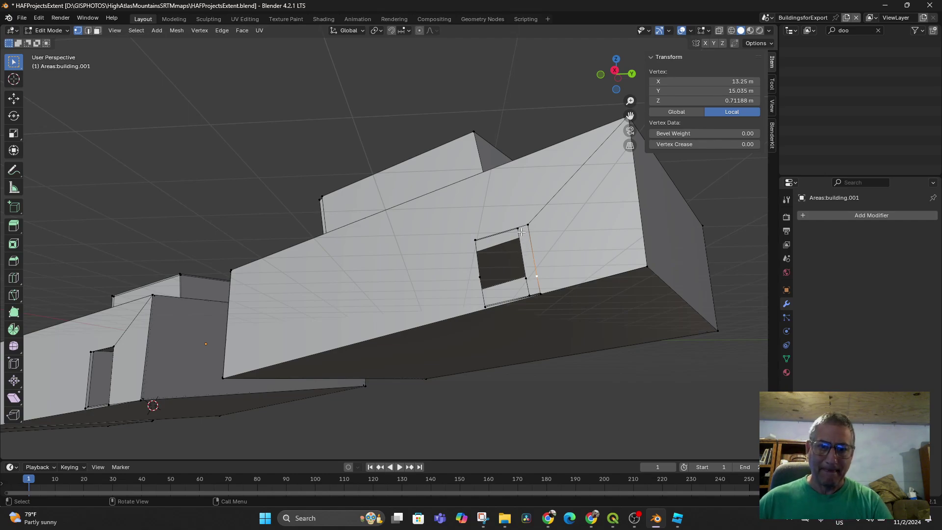
middle_drag(519, 241, 520, 277)
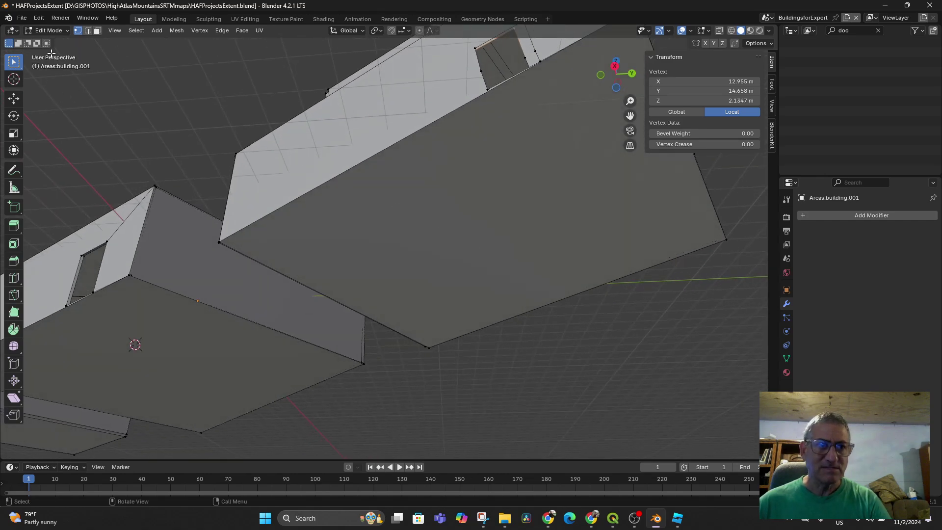
Switch the viewport to wireframe shading and examine the buildings' wall thickness and door openings
click(731, 30)
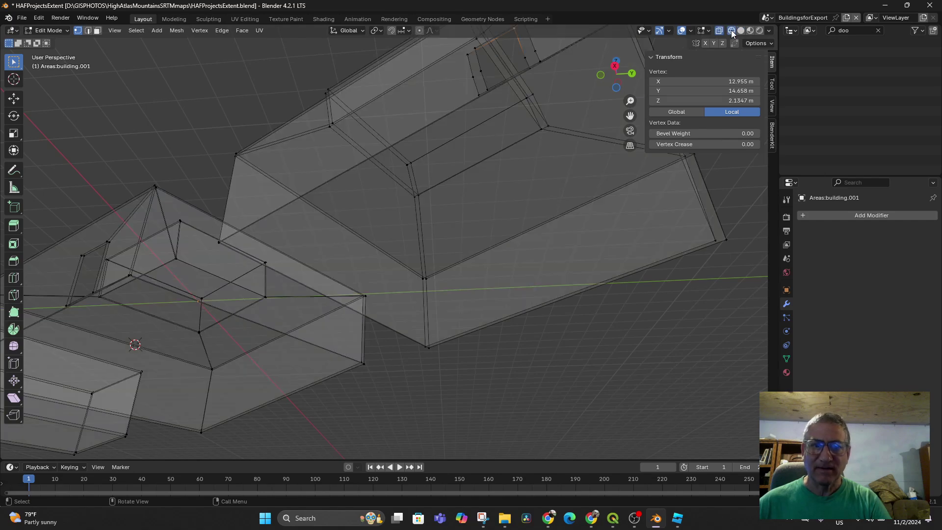
mouse_move(401, 237)
middle_down()
mouse_move(409, 254)
mouse_move(396, 244)
middle_up()
scroll(349, 154, up, 3)
scroll(345, 149, down, 4)
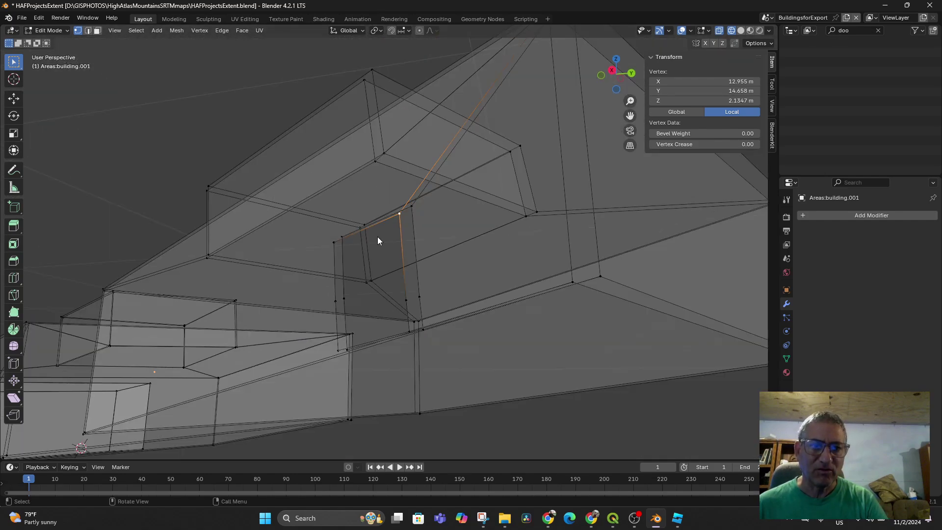
scroll(396, 235, down, 5)
middle_drag(396, 241, 382, 281)
scroll(382, 283, down, 3)
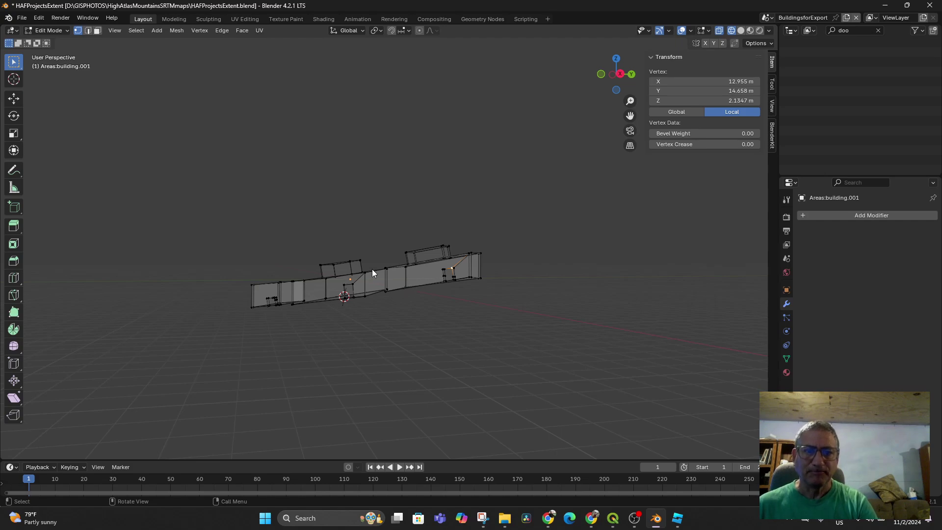
scroll(530, 288, down, 2)
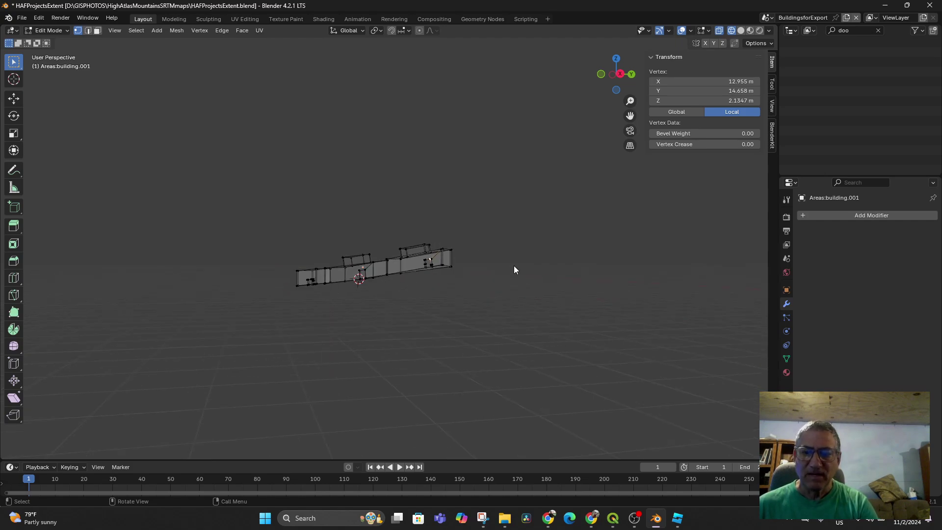
Try to delete all faces of the buildings mesh
click(274, 242)
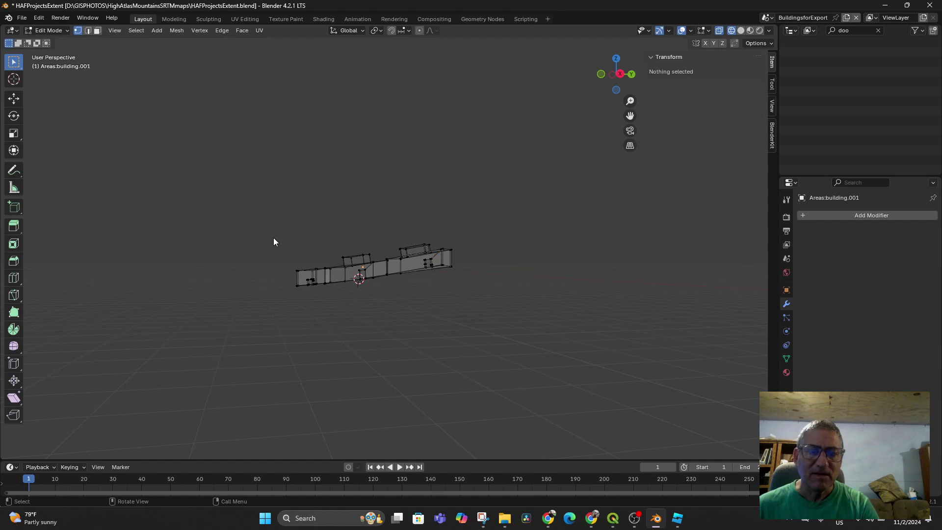
drag(244, 201, 488, 295)
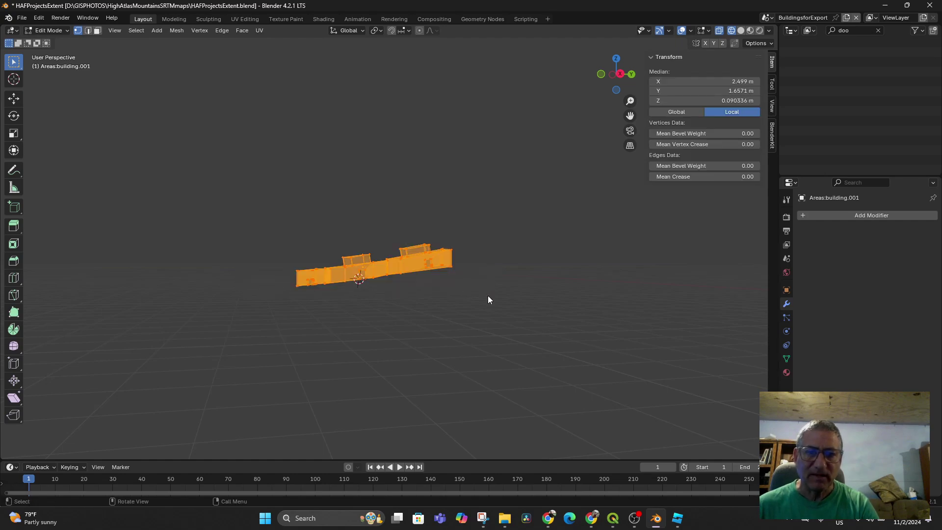
key(x)
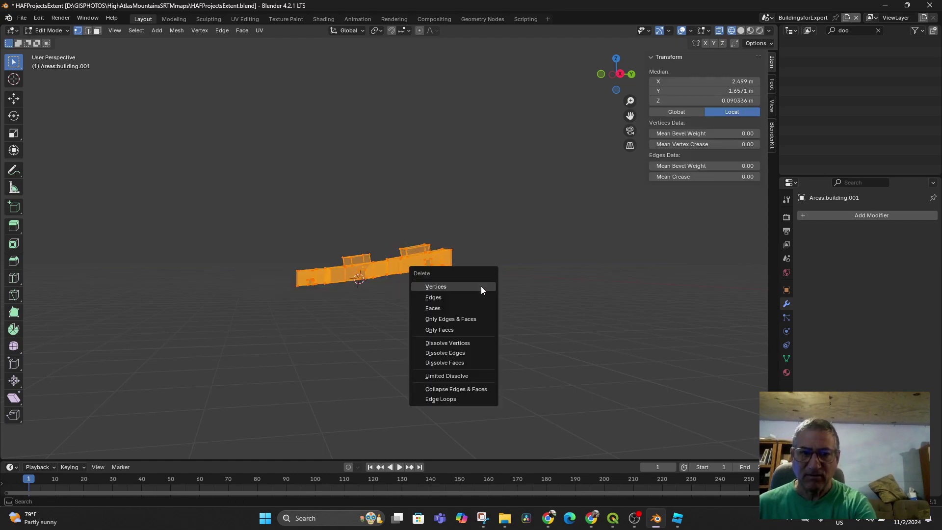
click(451, 308)
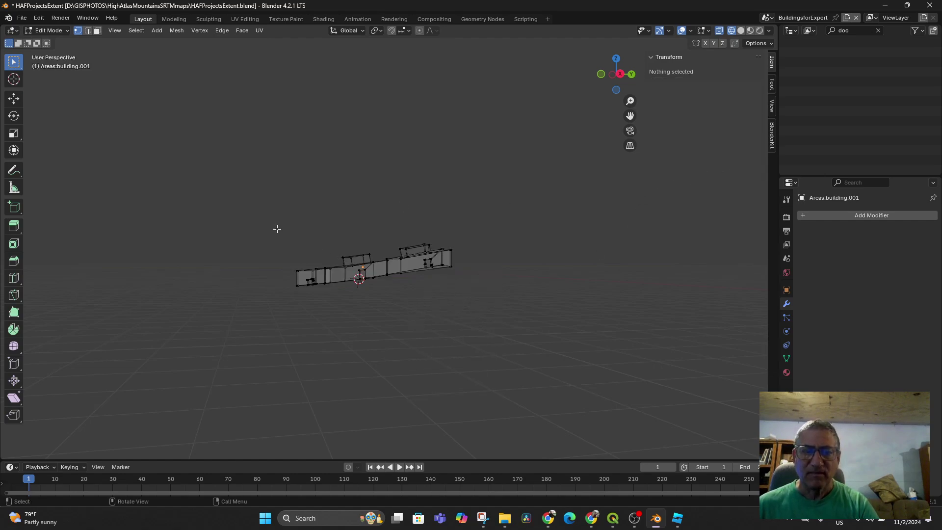
Return to Object Mode and delete the whole buildings object from the scene
click(45, 31)
click(49, 43)
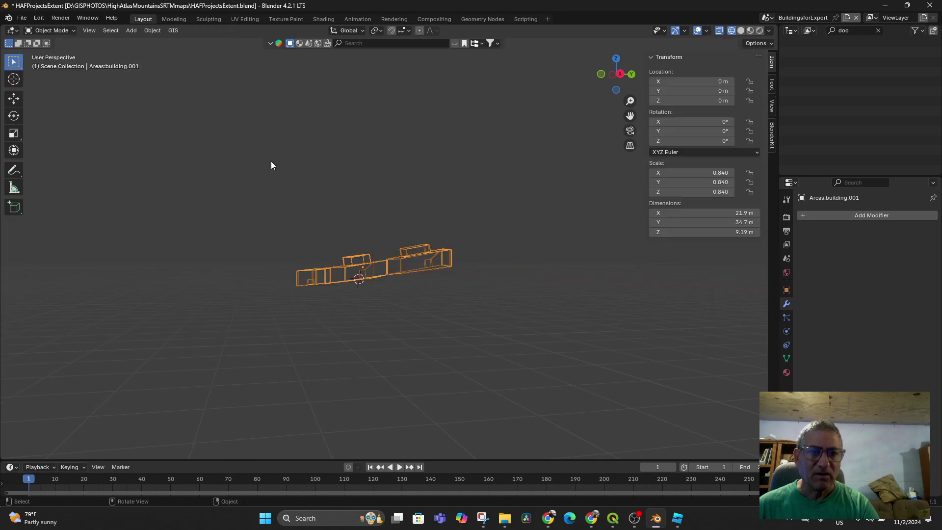
key(Delete)
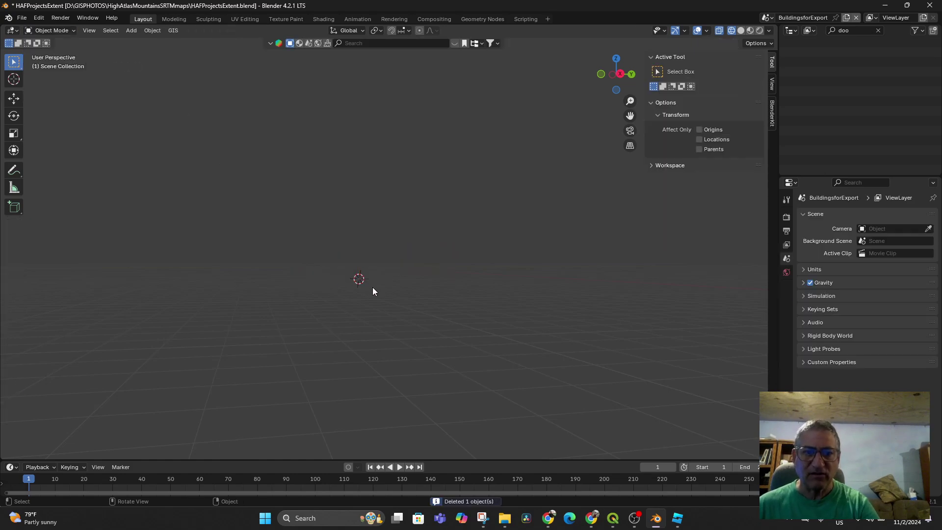
Add a 2 m mesh cube at the 3D cursor in the emptied scene
click(149, 31)
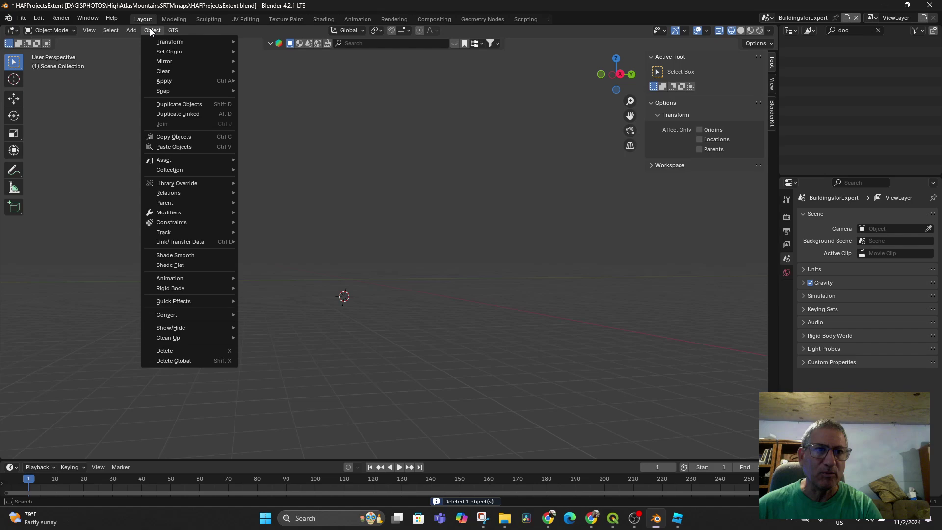
mouse_move(177, 47)
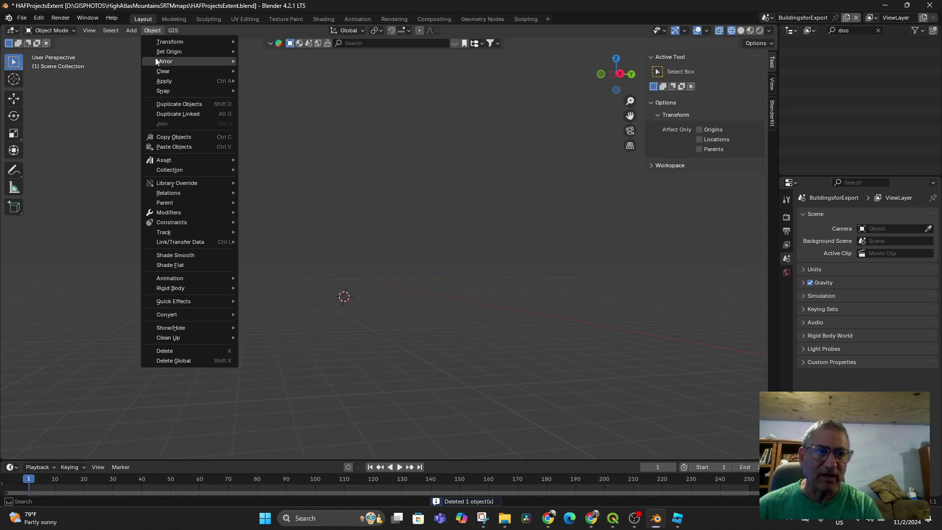
click(131, 30)
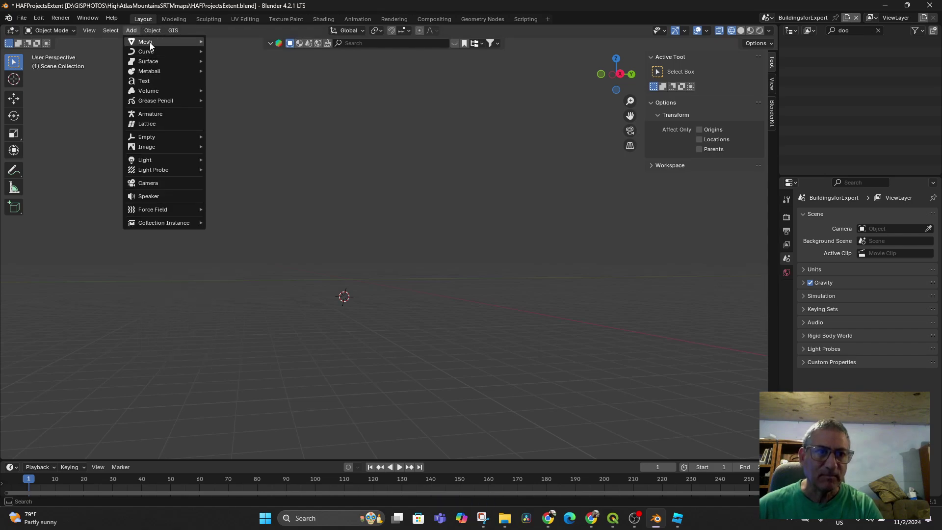
mouse_move(149, 43)
click(231, 49)
middle_drag(379, 237, 489, 255)
scroll(485, 257, up, 9)
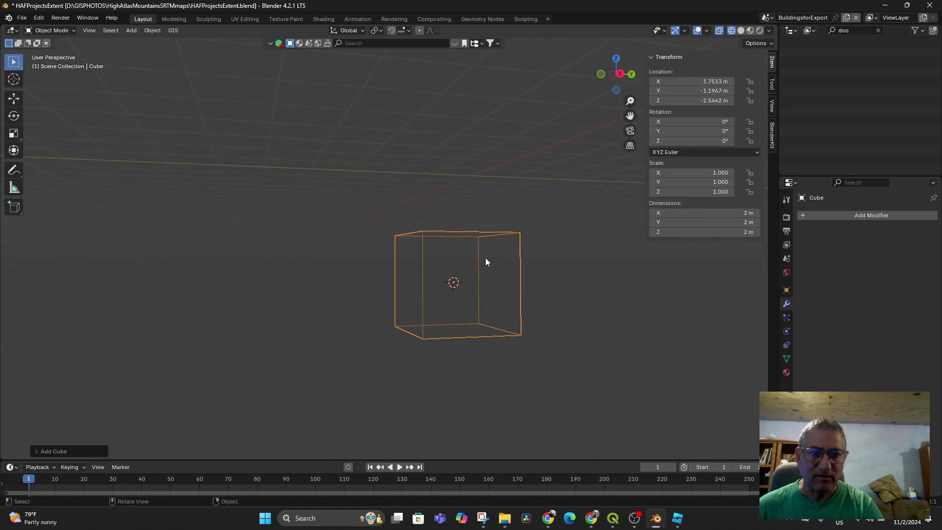
scroll(487, 267, down, 4)
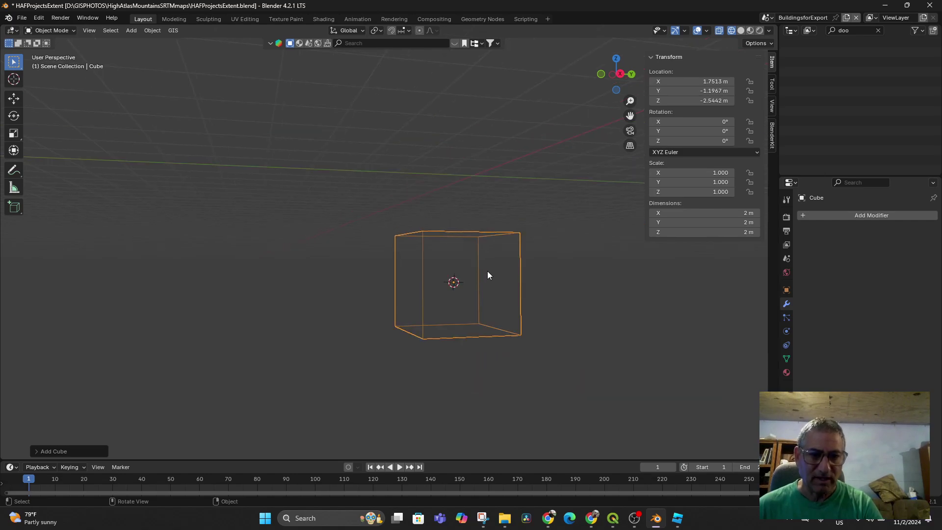
click(487, 273)
click(499, 281)
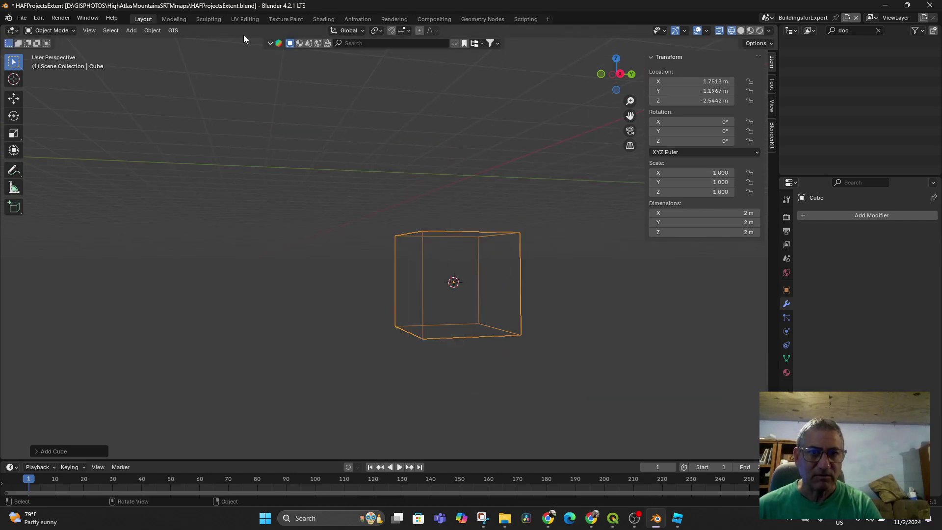
In Edit Mode, extrude all of the cube's faces and scale them inward to about 0.89 as an inner shell
click(739, 32)
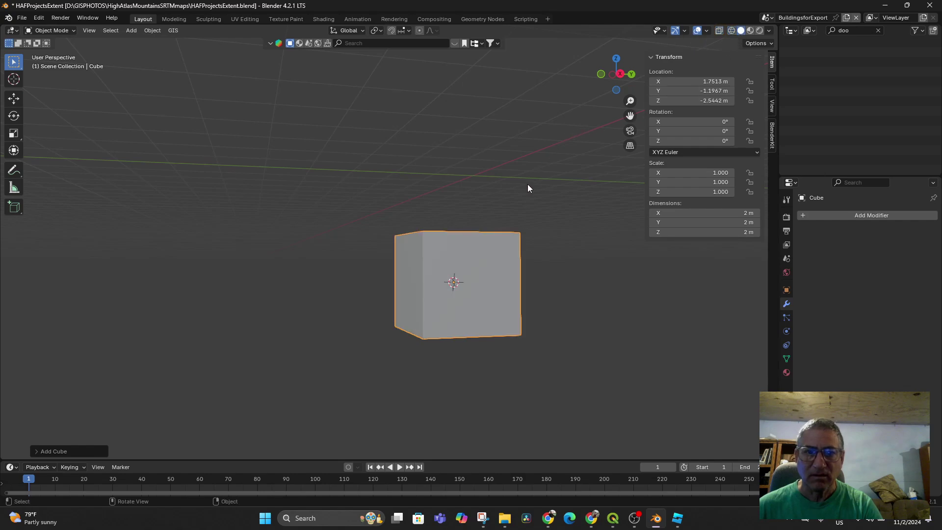
click(65, 30)
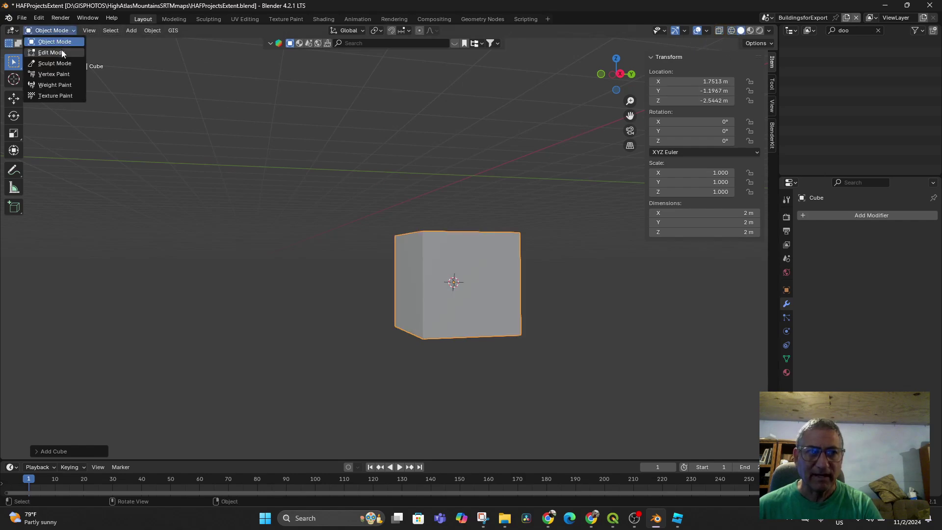
click(63, 50)
key(e)
key(s)
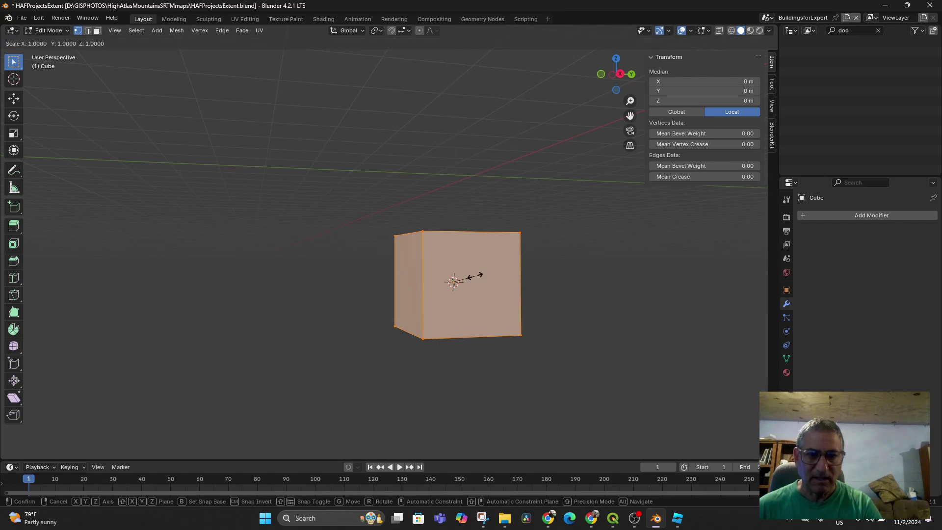
key(Escape)
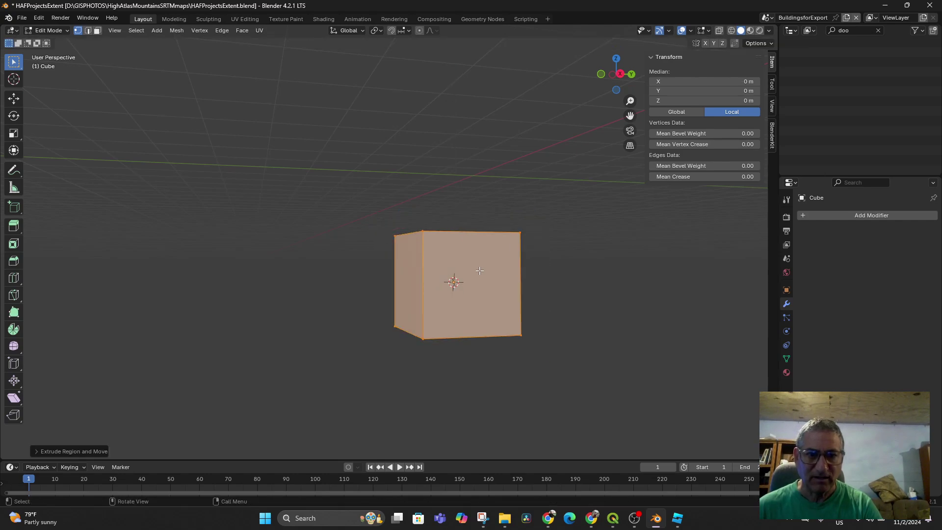
click(731, 32)
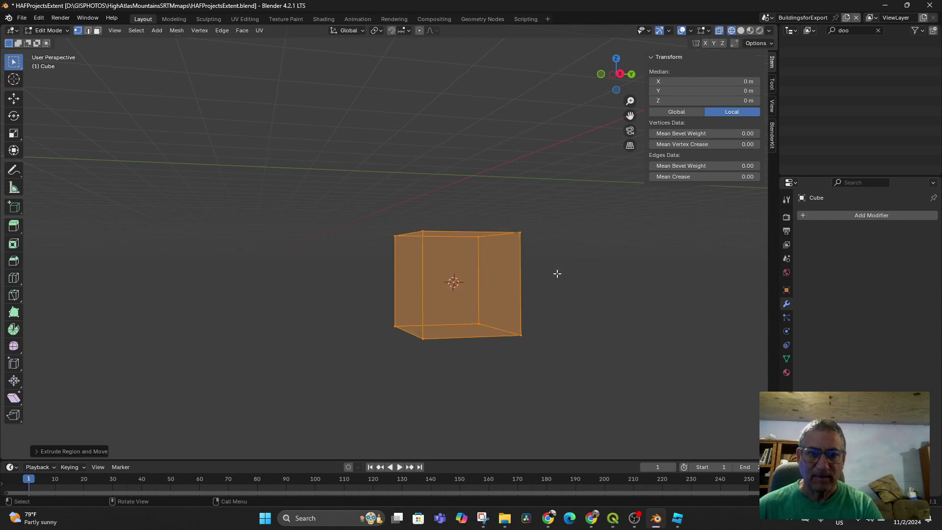
key(s)
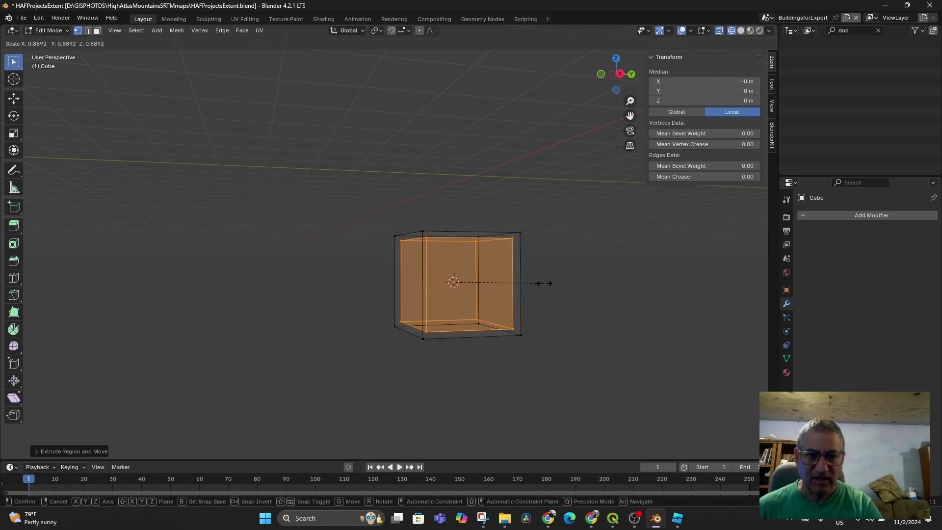
click(544, 283)
middle_drag(414, 309, 397, 310)
middle_drag(334, 299, 415, 334)
click(434, 238)
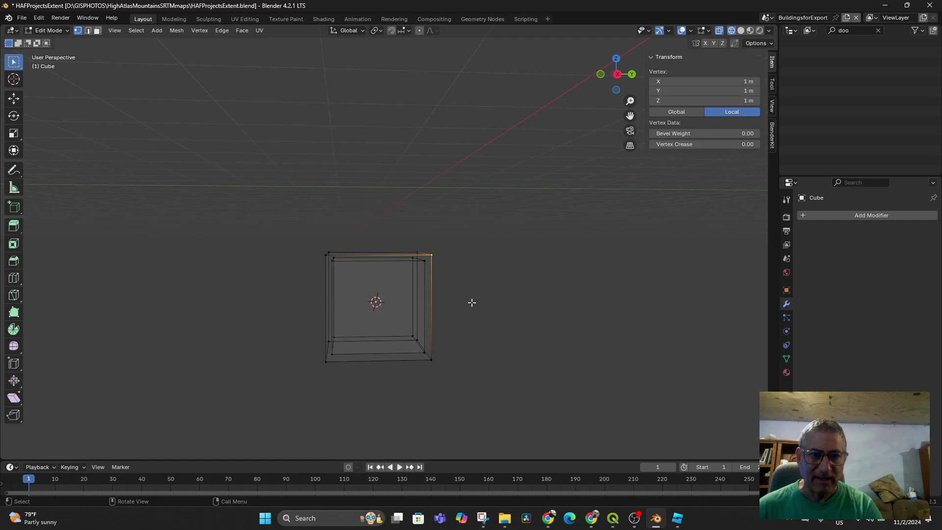
scroll(472, 304, down, 2)
Return to Object Mode and add a second mesh cube at the 3D cursor
click(45, 31)
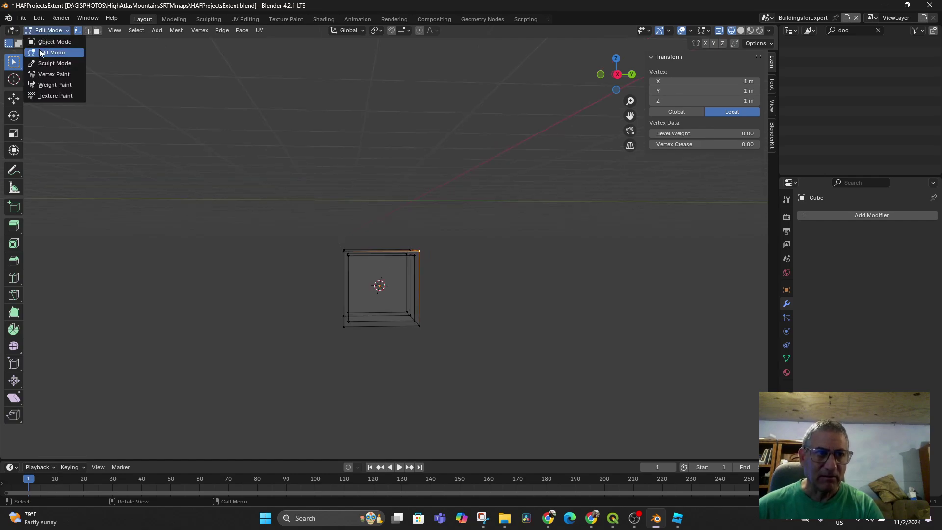
click(41, 41)
scroll(414, 344, up, 2)
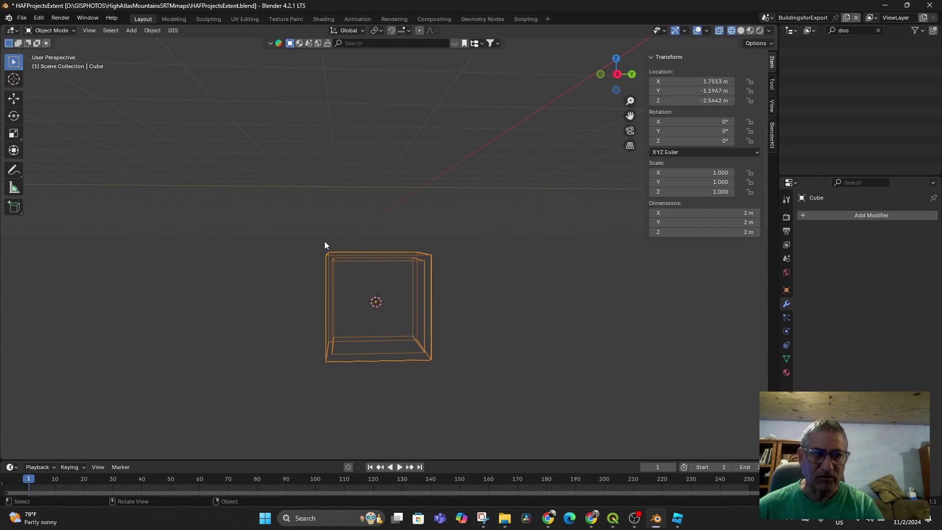
click(130, 31)
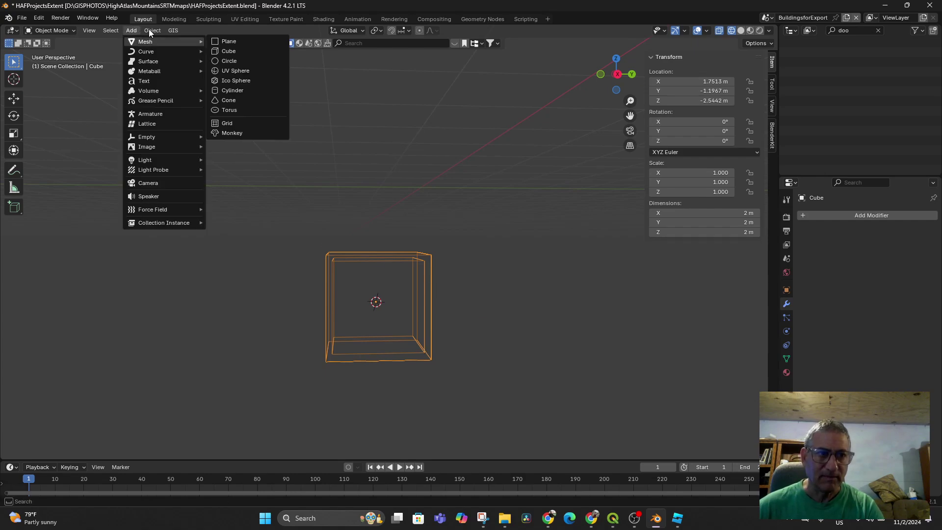
mouse_move(149, 30)
mouse_move(147, 42)
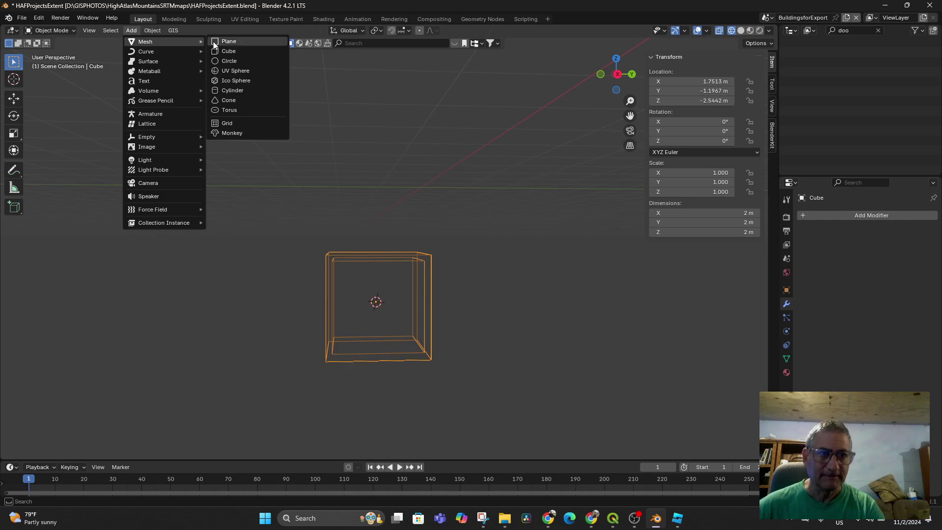
click(231, 52)
scroll(486, 361, down, 3)
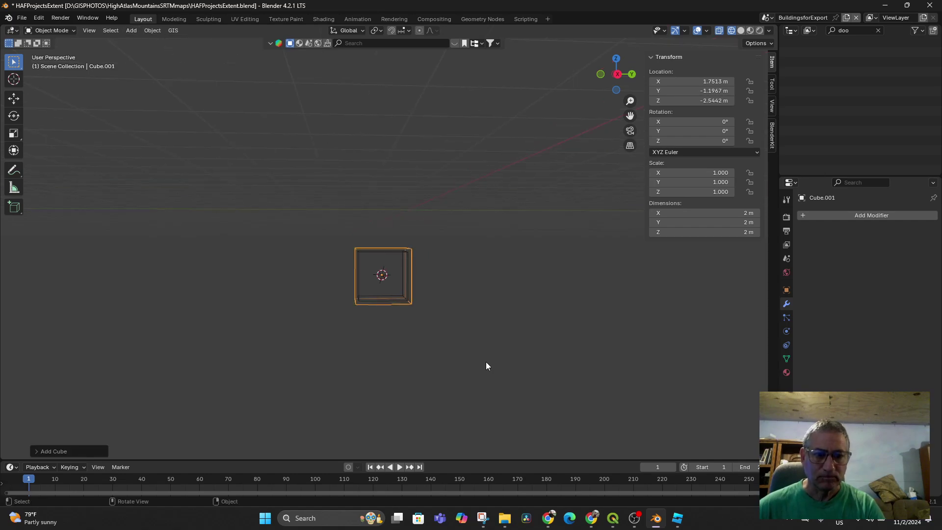
Scale the second cube down to about 0.48 m wide and stretch it along Z to about 0.91 m
key(s)
click(395, 309)
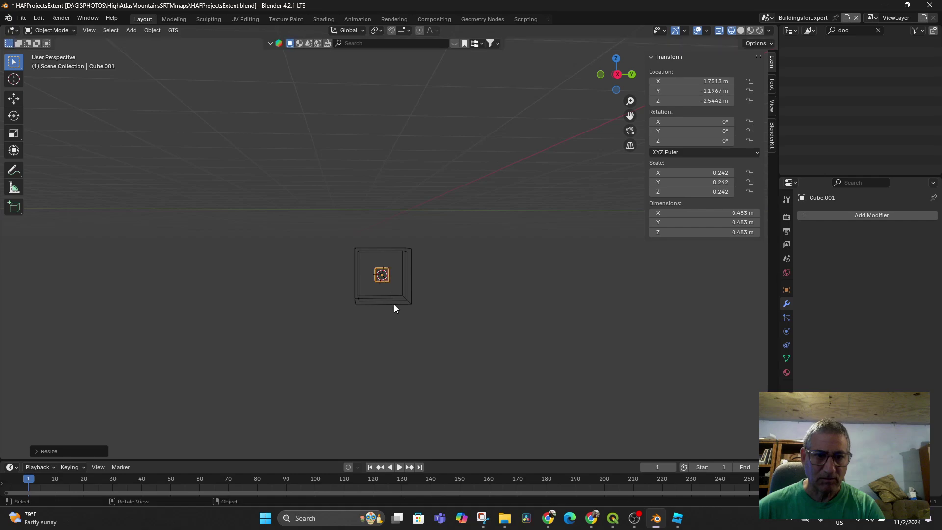
key(s)
key(z)
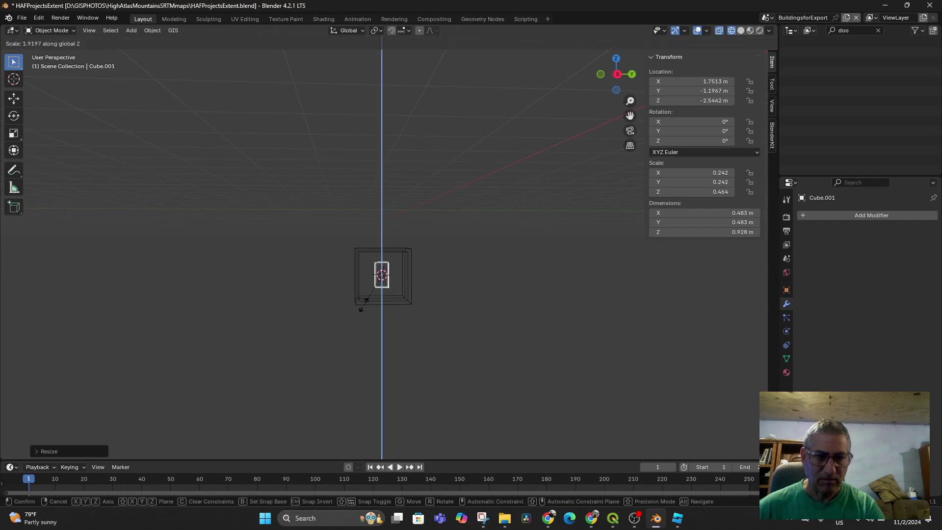
click(364, 309)
scroll(461, 319, down, 1)
Move the small block to the base of the hollow cube, to about Z -3.12 m
middle_drag(466, 320, 510, 335)
key(g)
click(478, 351)
scroll(509, 336, up, 5)
key(g)
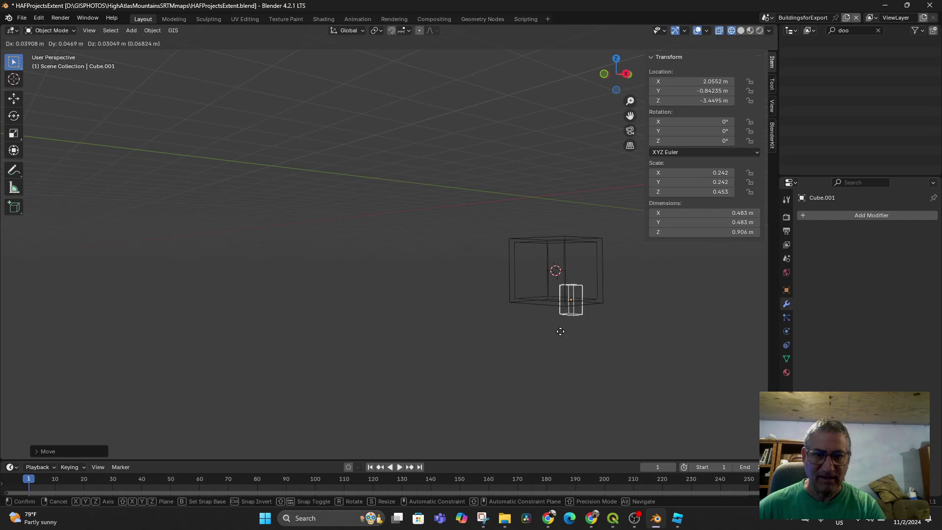
click(571, 326)
middle_drag(569, 330, 485, 396)
scroll(527, 344, down, 2)
key(g)
click(471, 355)
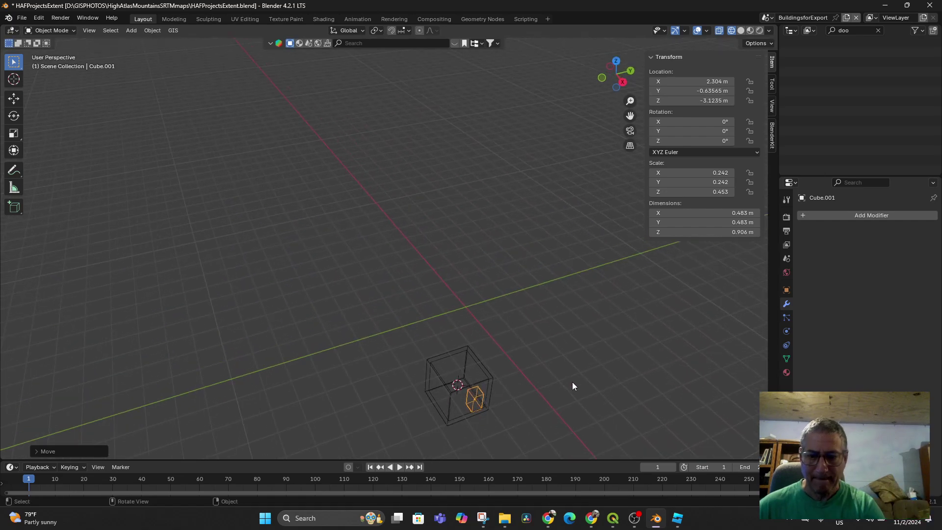
In top view, shift the small block across the hollow cube's wall to about X 2.74 m, Y -0.72 m
key(KP_7)
key(g)
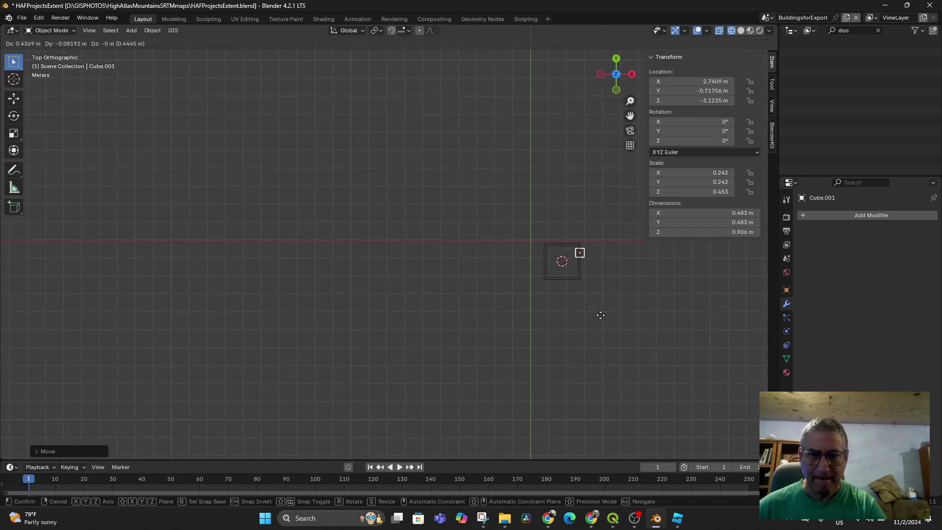
click(601, 315)
middle_drag(624, 349, 528, 247)
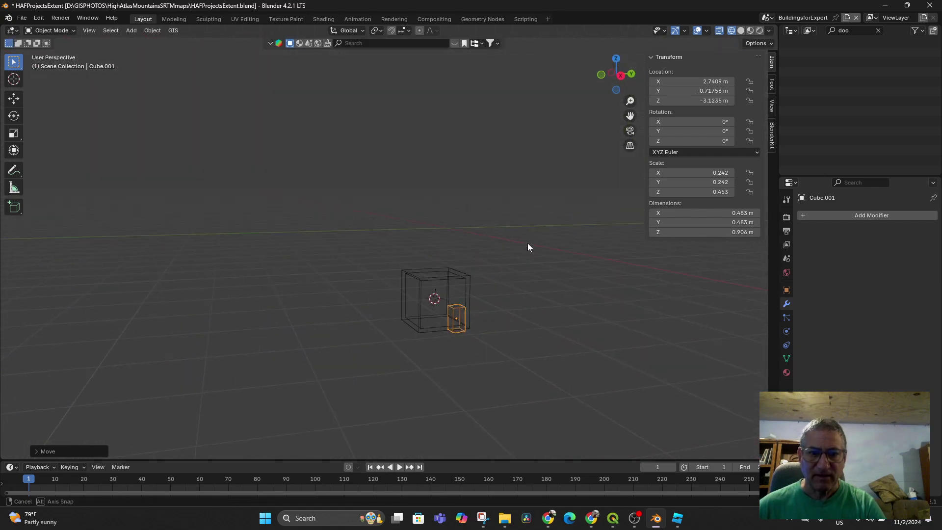
Add a Boolean Difference modifier to the hollow cube with the small block as its object, and apply it
click(442, 283)
click(822, 220)
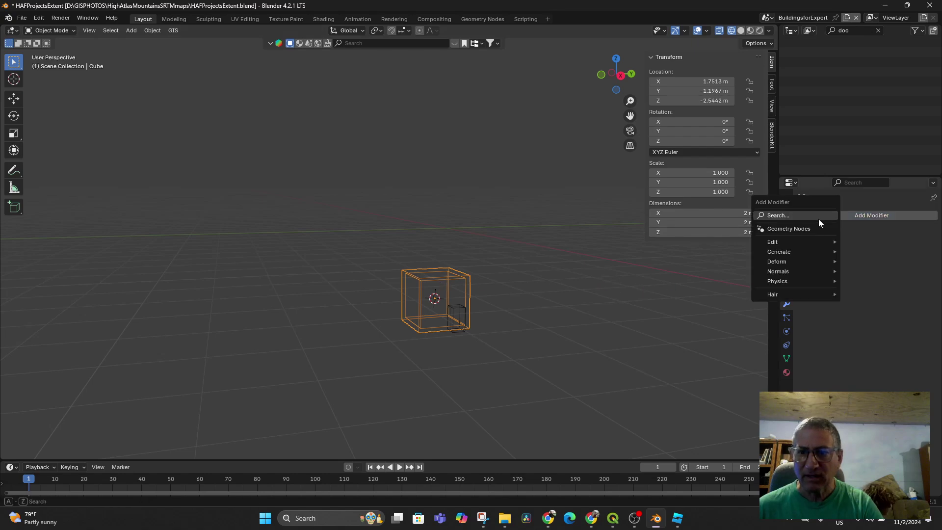
click(793, 216)
text(bo)
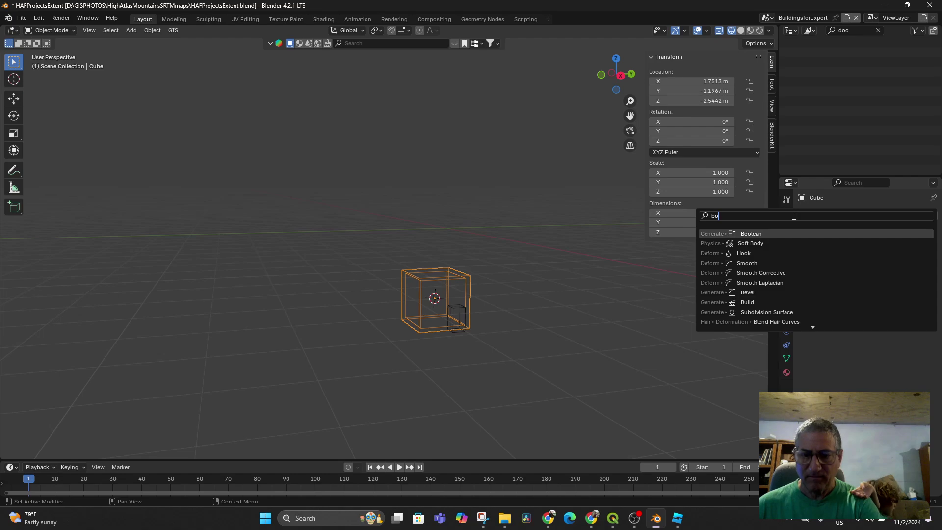
key(Return)
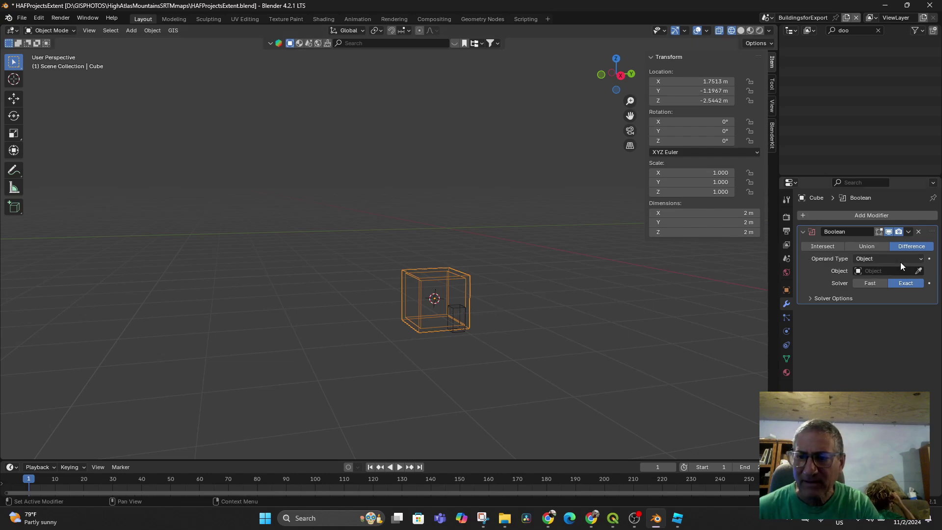
click(918, 271)
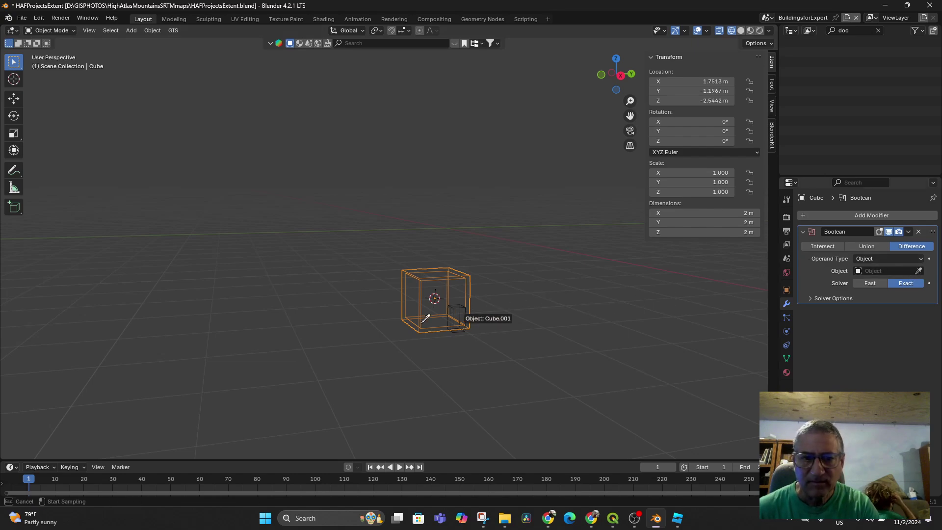
click(457, 316)
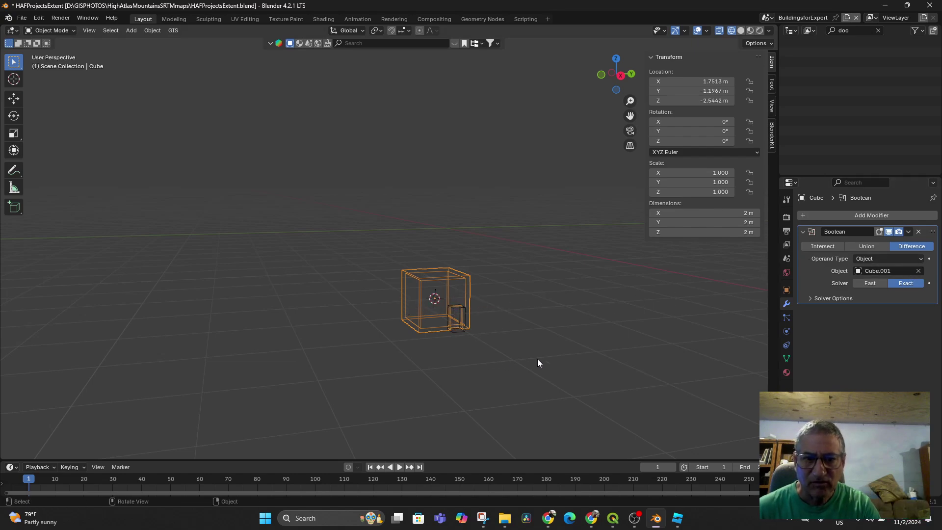
click(910, 232)
click(864, 244)
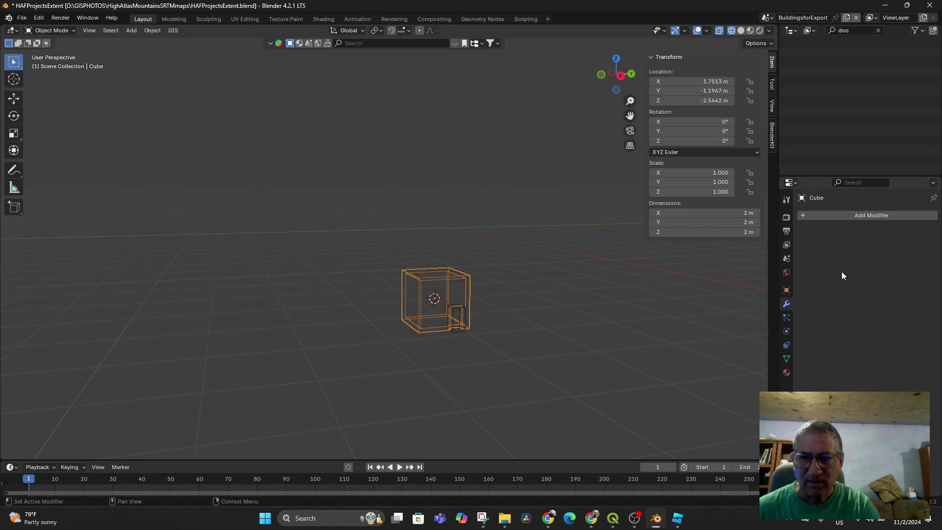
Move the hollow cube away from the cutter block to about X 1.03 m, Y -3.59 m, Z -2.53 m
click(474, 326)
key(g)
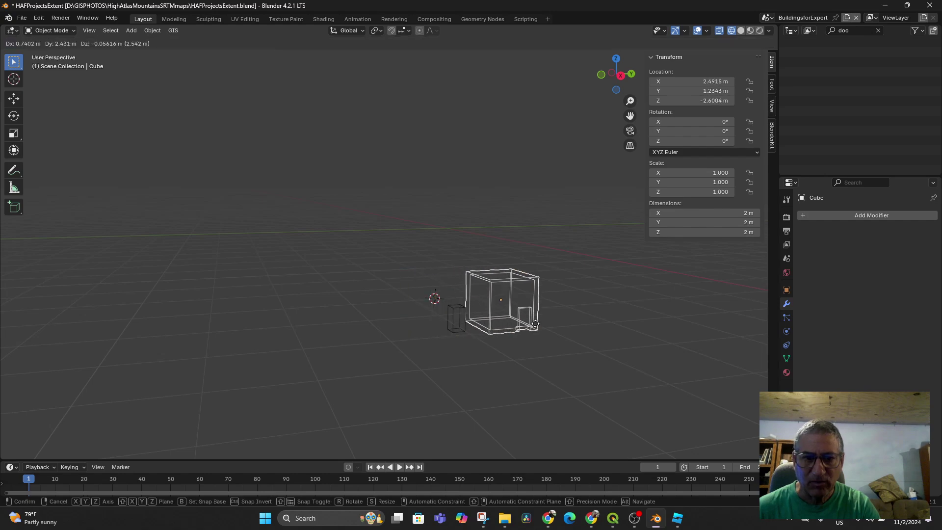
click(404, 321)
scroll(441, 346, up, 3)
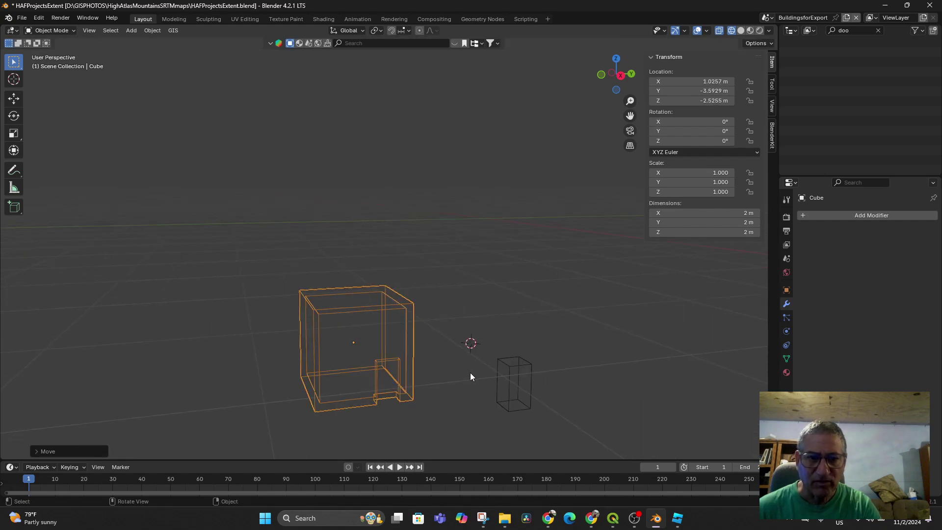
middle_drag(470, 372, 478, 362)
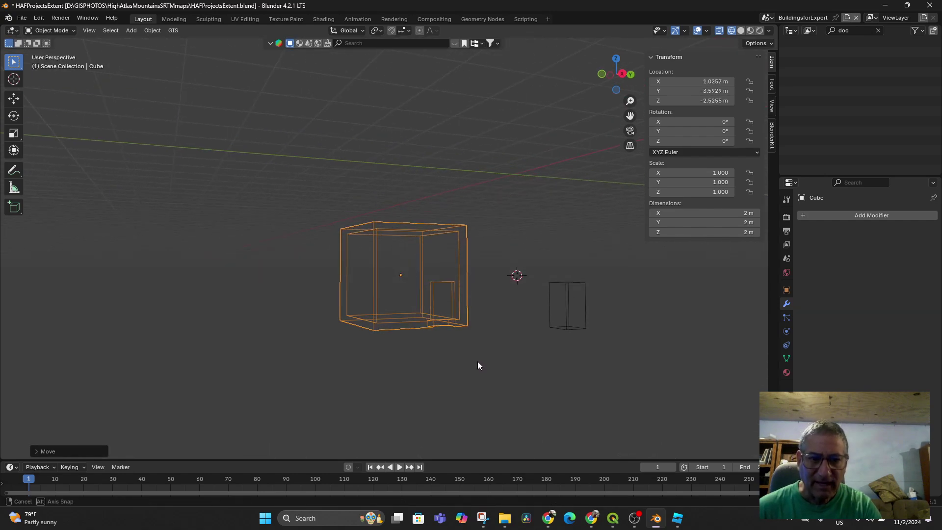
Switch the viewport to solid shading and examine the doorway cut into the hollow cube
click(740, 31)
mouse_move(530, 281)
middle_down()
mouse_move(534, 248)
mouse_move(523, 282)
middle_up()
scroll(439, 300, up, 4)
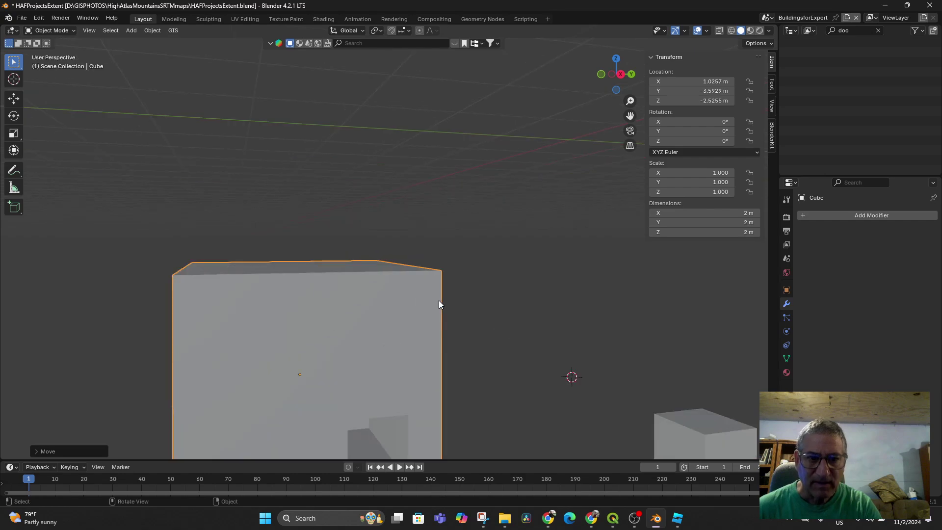
scroll(439, 303, down, 4)
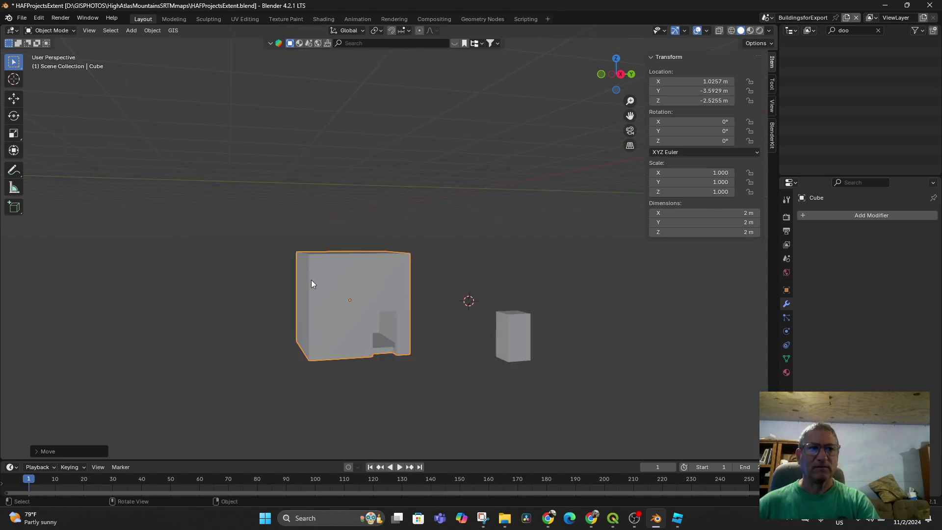
scroll(324, 273, up, 2)
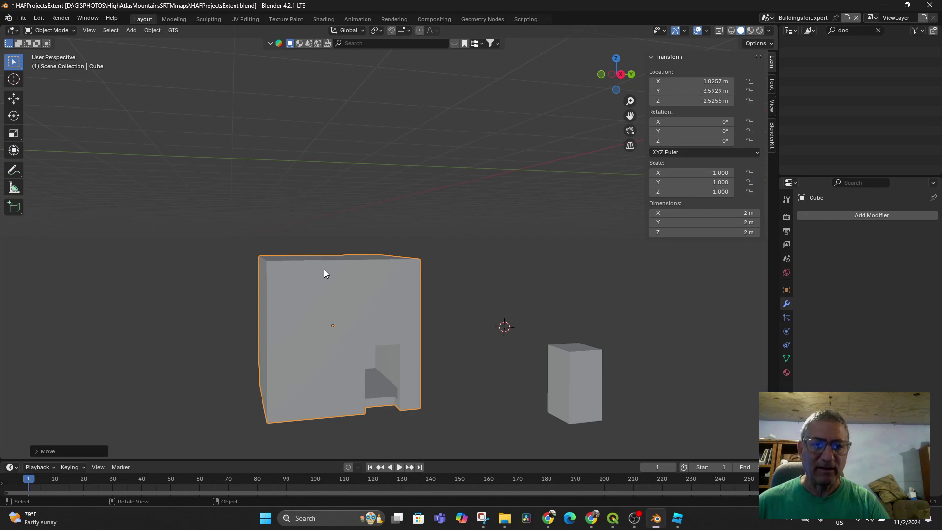
scroll(323, 271, down, 2)
Export the selected hollow cube as FBX over MainbuildingsfromOSM.fbx in the ShapeFile Exports folder, and switch to Roblox Studio
click(21, 18)
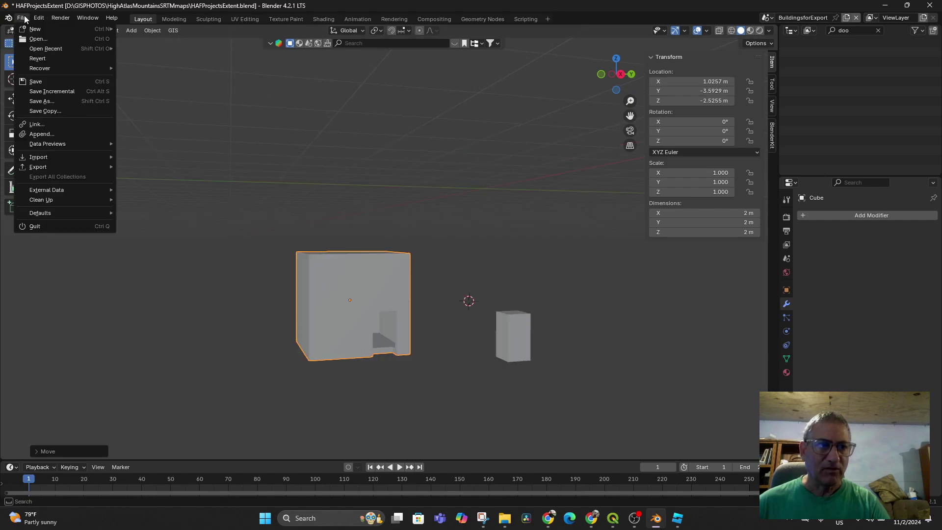
mouse_move(48, 169)
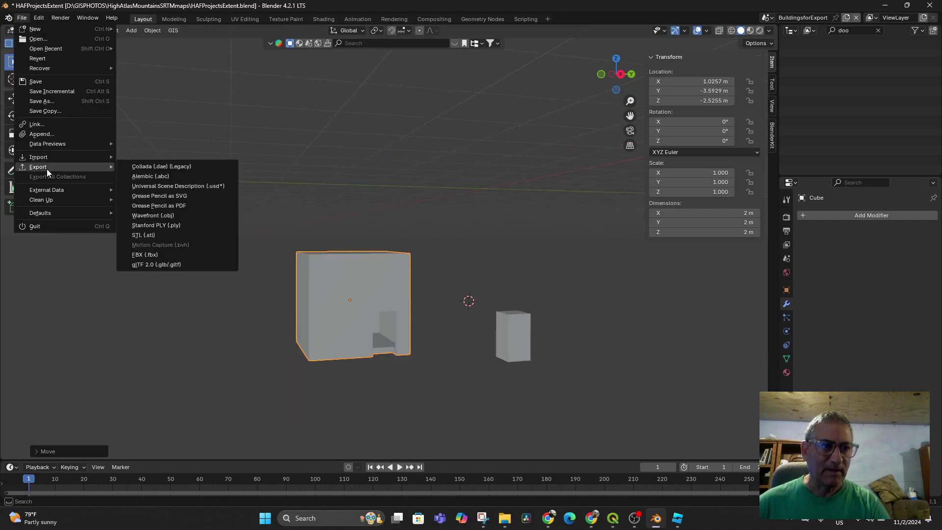
click(156, 255)
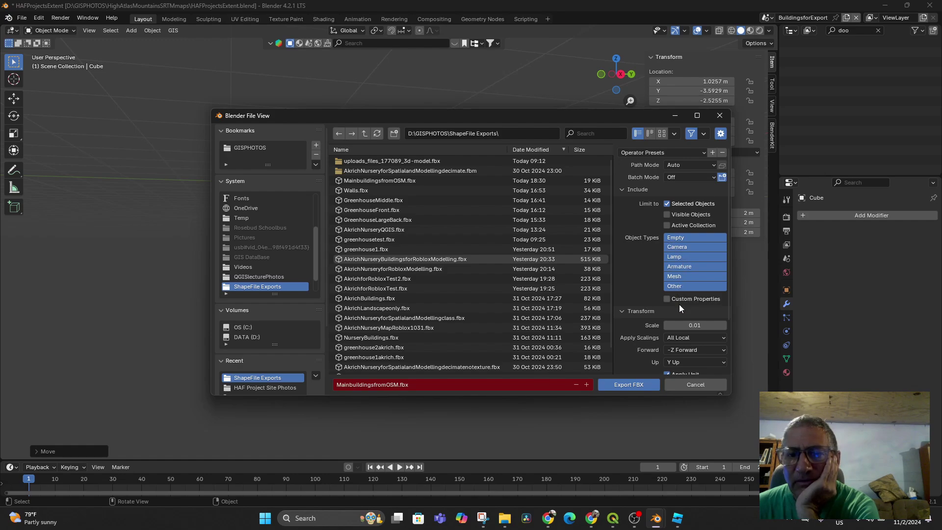
scroll(680, 308, down, 4)
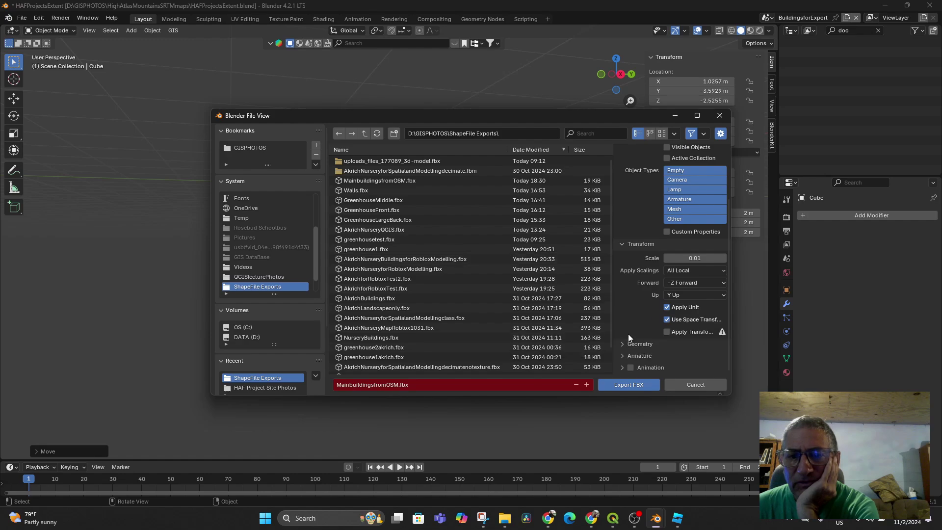
click(622, 343)
scroll(637, 320, down, 6)
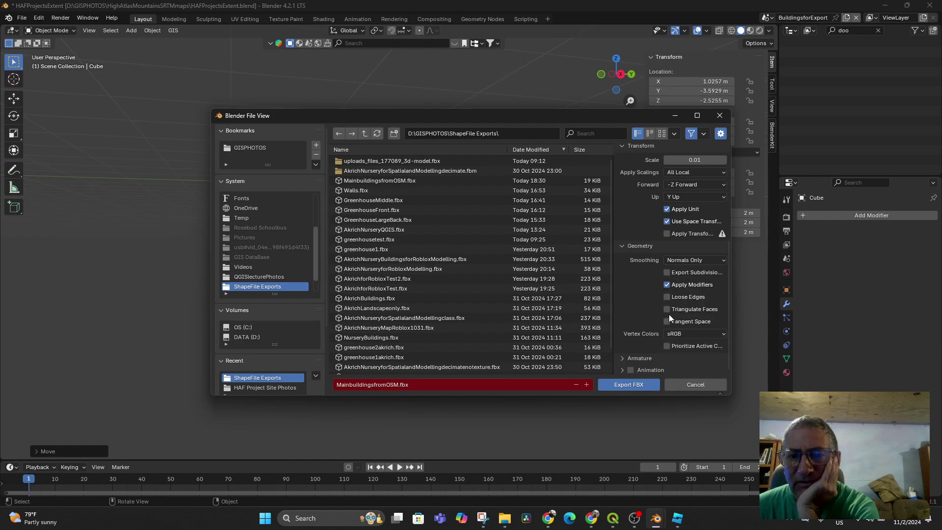
click(630, 385)
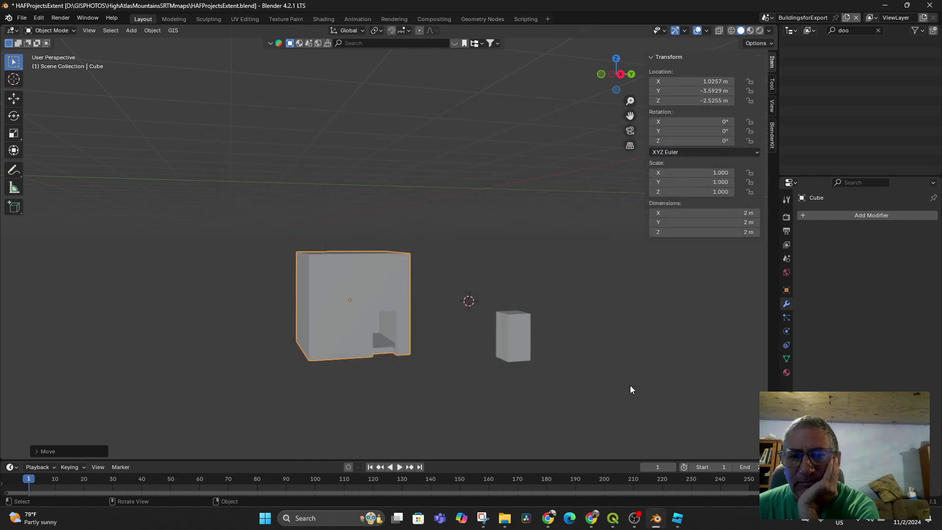
click(677, 518)
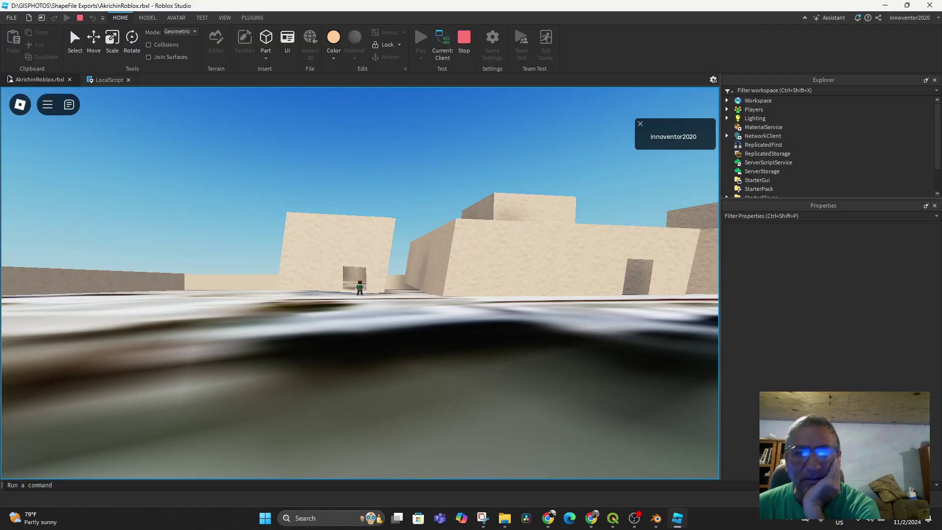
scroll(510, 245, down, 2)
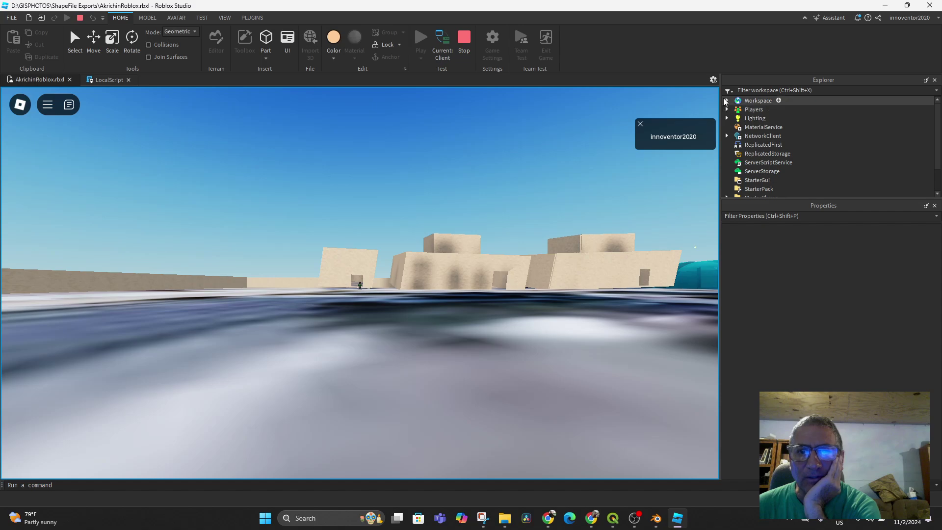
Delete the MainbuildingsfromOSM model from the workspace of the running play test
click(726, 101)
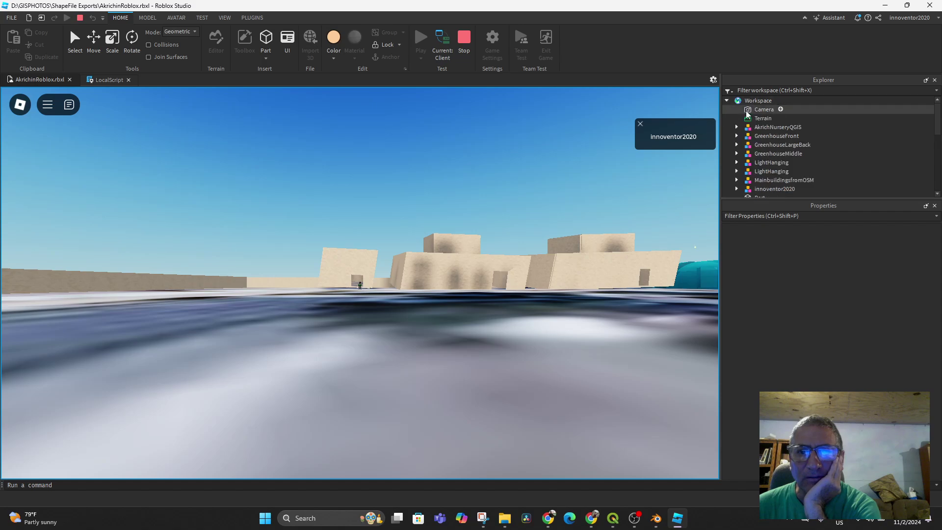
scroll(780, 175, down, 2)
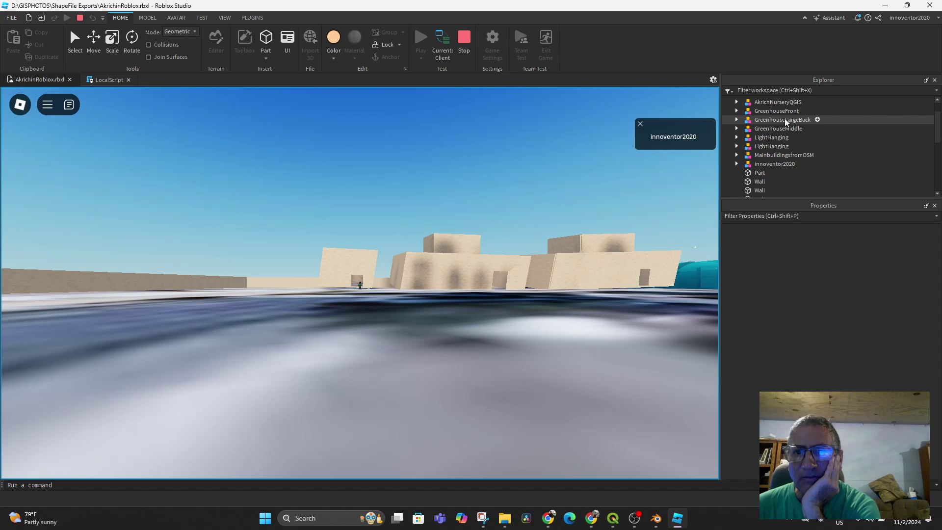
click(784, 155)
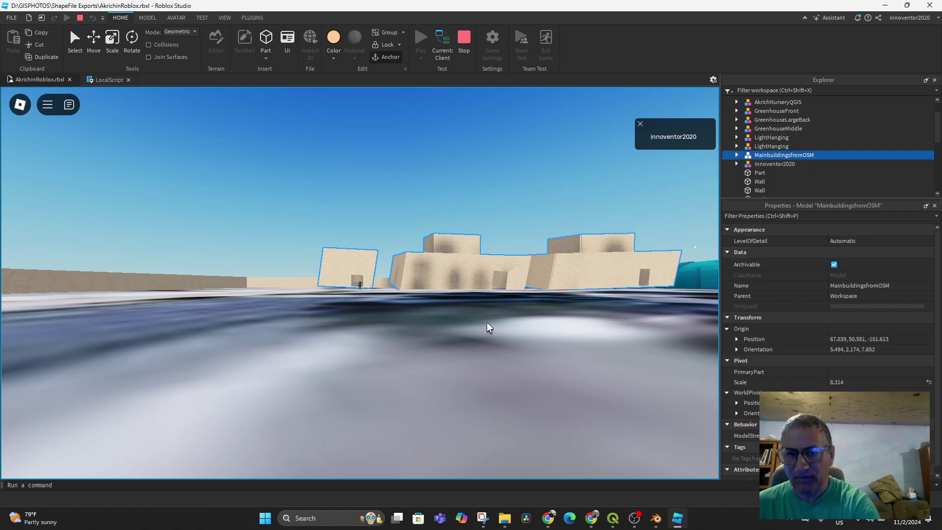
key(Delete)
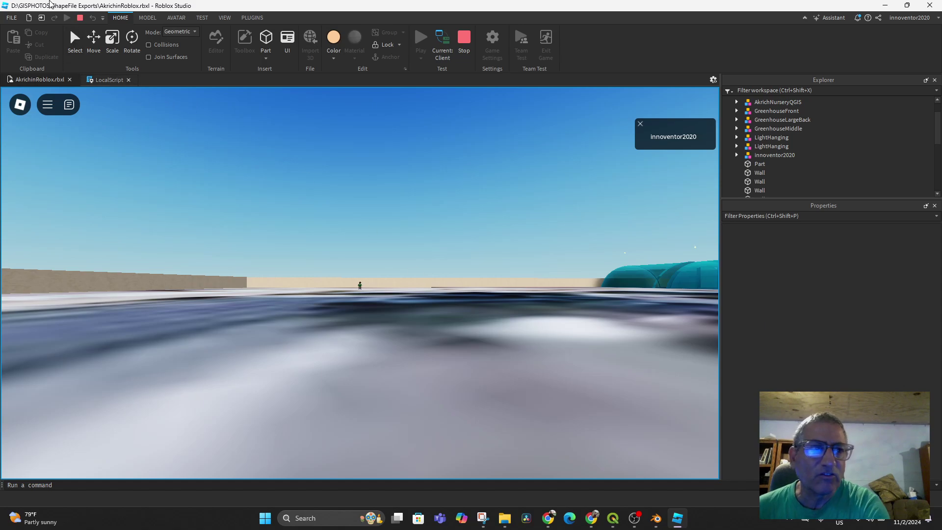
click(12, 18)
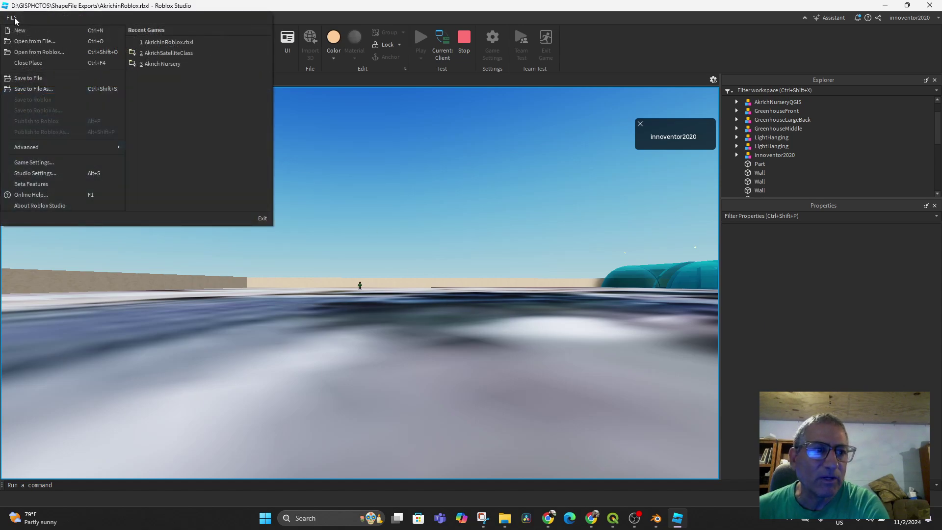
click(270, 10)
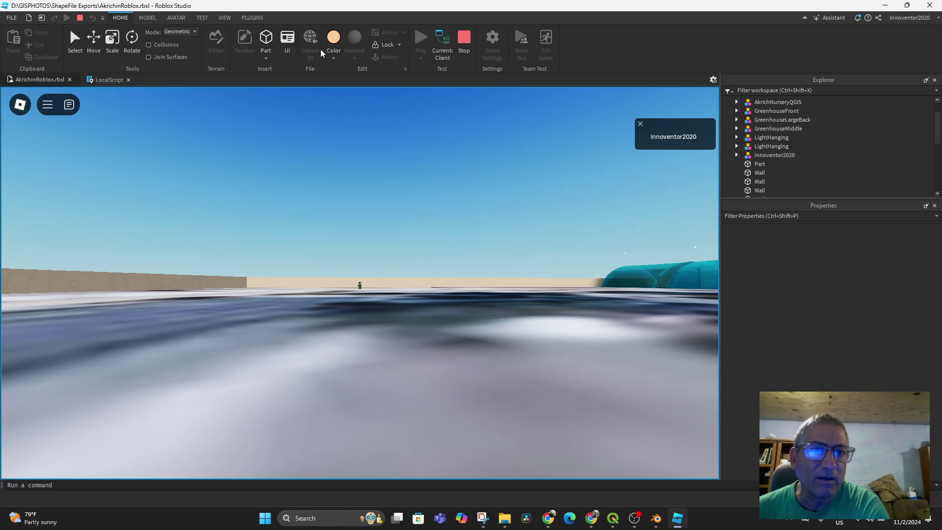
scroll(264, 61, down, 2)
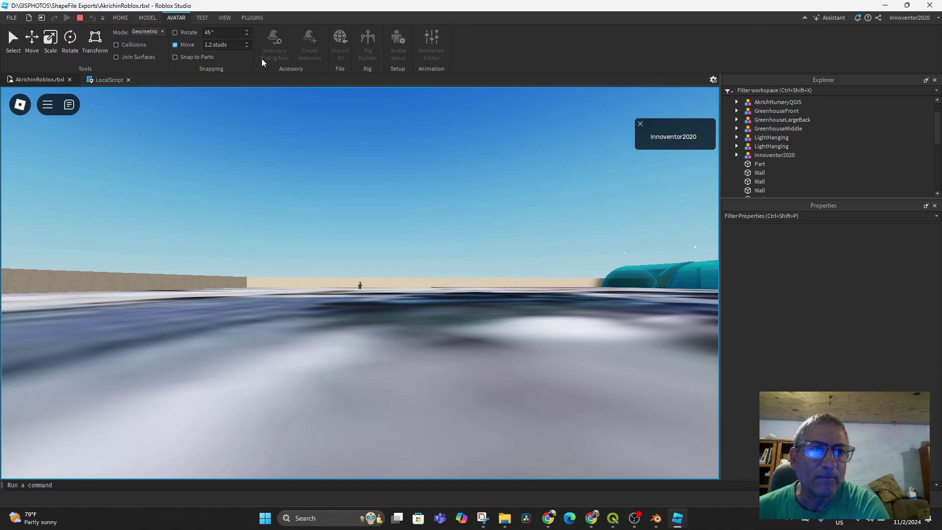
scroll(260, 60, up, 2)
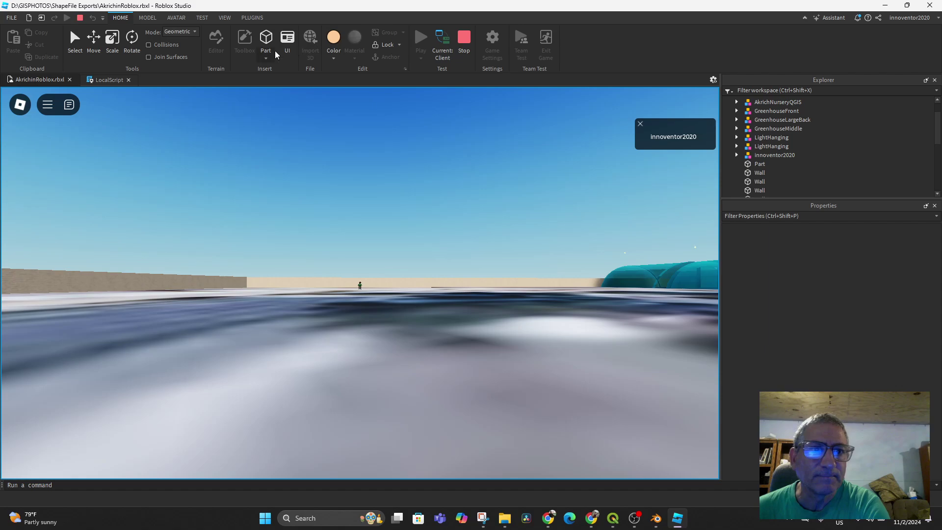
Stop the play test and delete the old MainbuildingsfromOSM model from the edited place
click(147, 18)
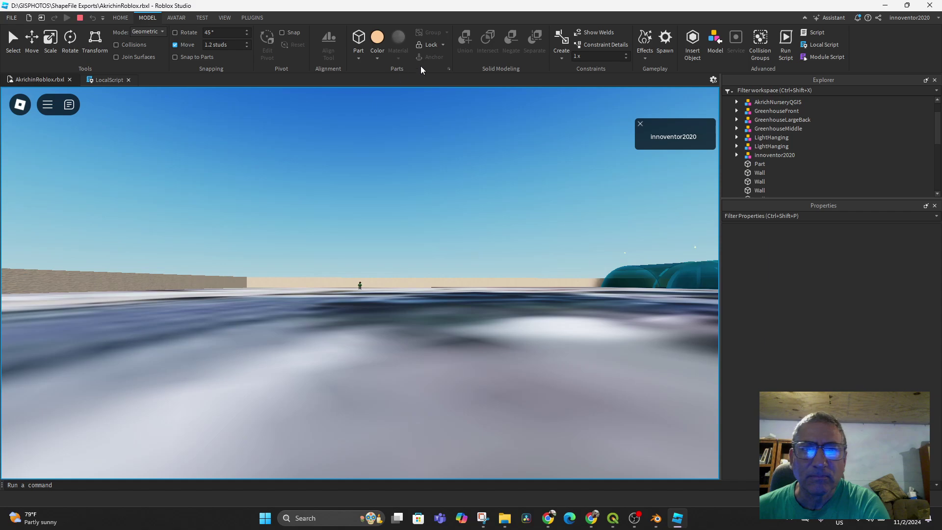
scroll(320, 55, down, 2)
click(165, 42)
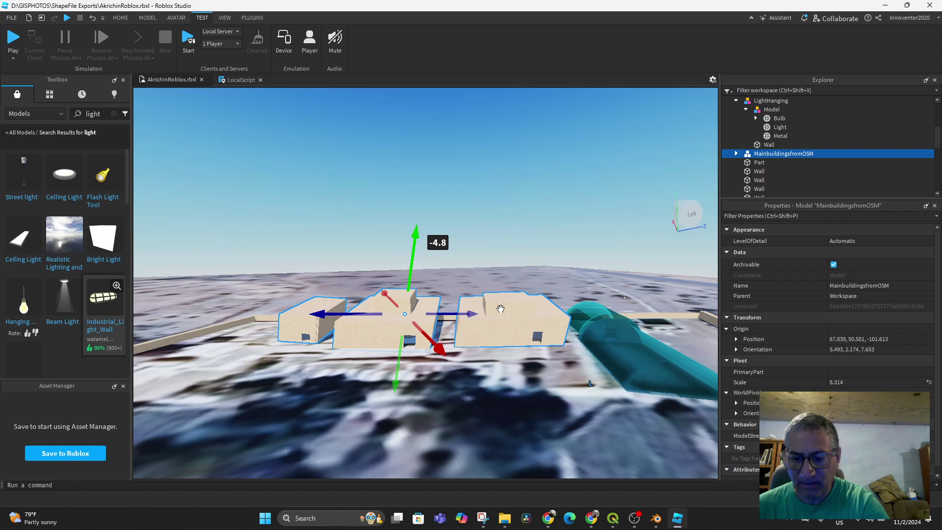
key(Delete)
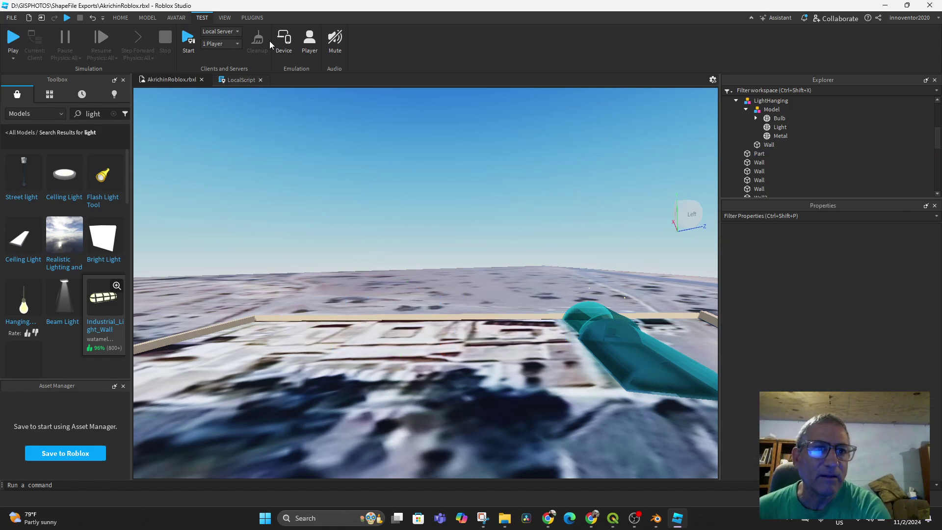
Start a 3D import and load the newly exported MainbuildingsfromOSM.fbx into the import preview
scroll(275, 41, up, 2)
scroll(275, 42, up, 1)
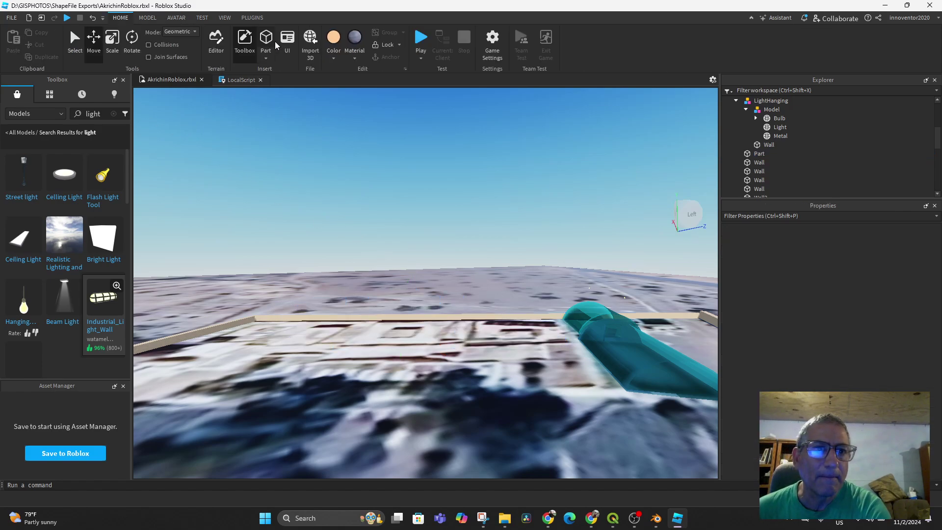
click(311, 41)
click(146, 119)
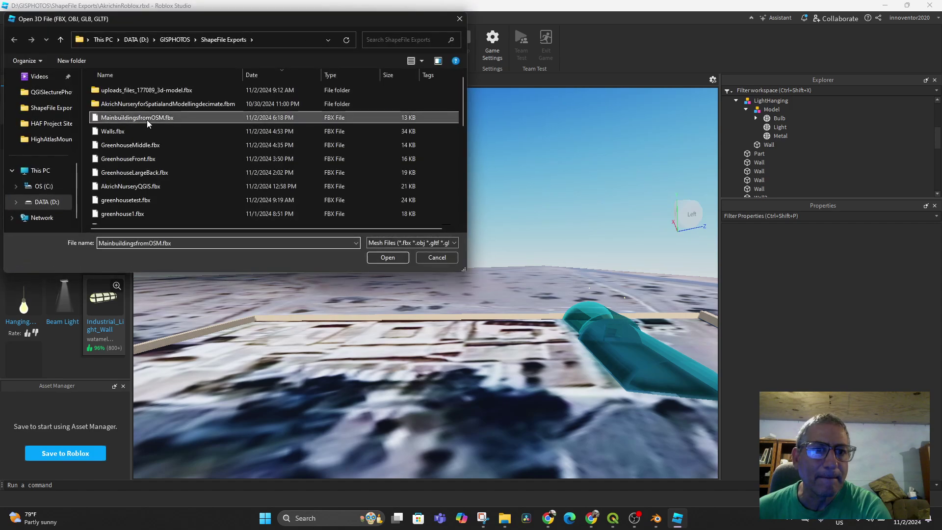
double_click(146, 120)
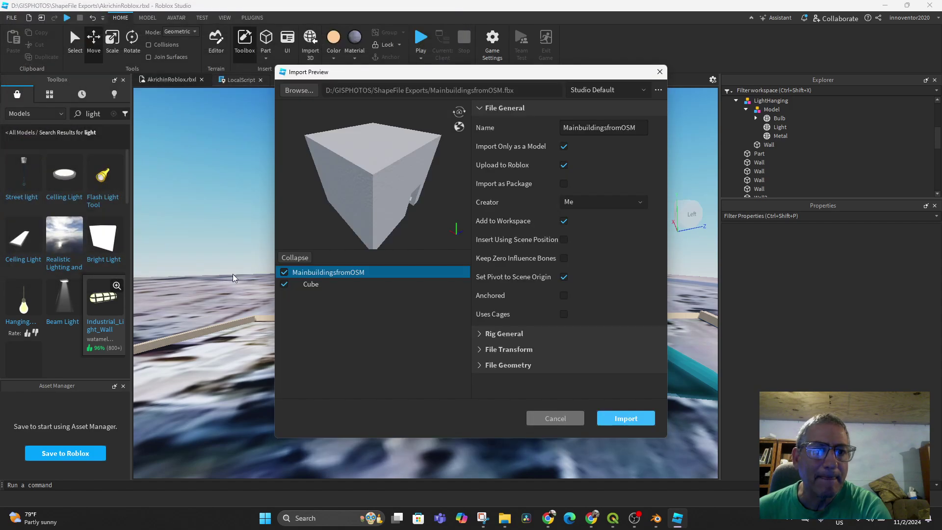
Make the Cube object double-sided in its geometry settings, import the model, and dismiss the import report
click(311, 286)
click(478, 186)
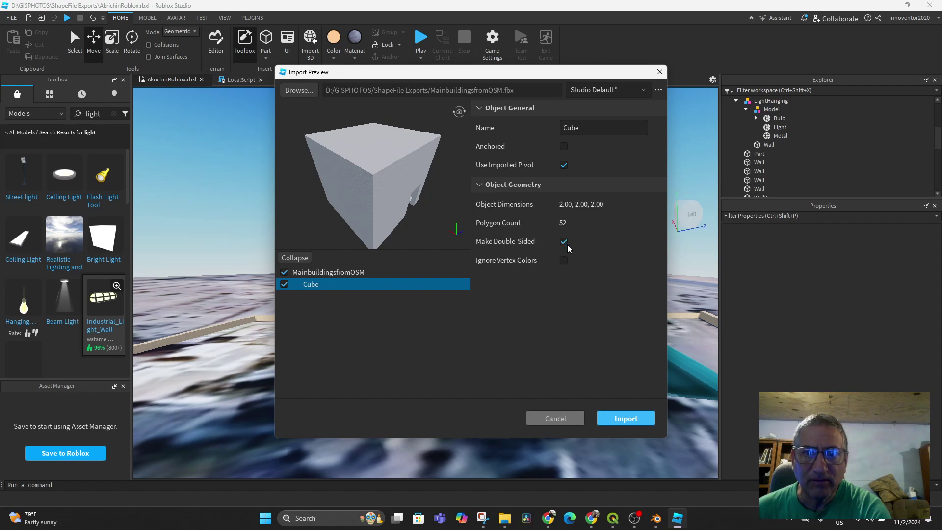
click(627, 418)
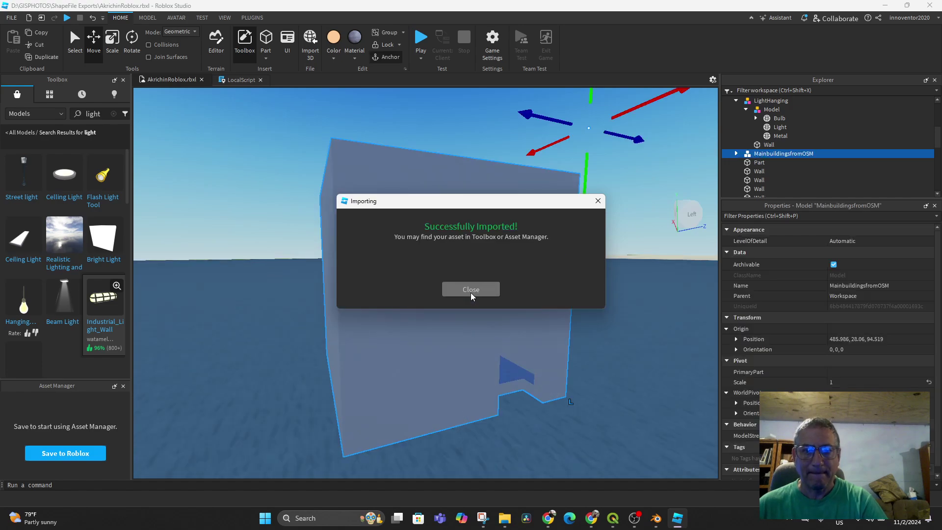
click(471, 292)
Scale the imported cube model to about 8.05 and raise it above the terrain to a height of about 55.66
scroll(557, 362, down, 5)
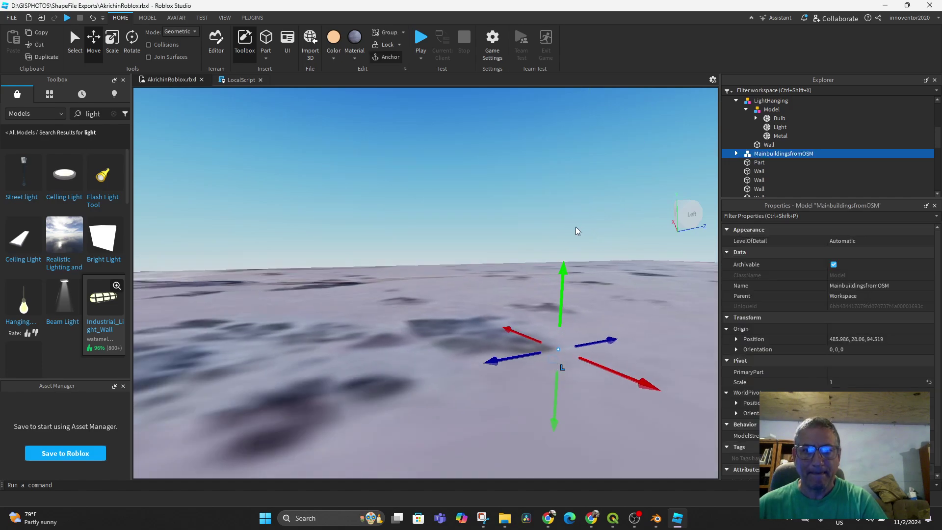
drag(564, 277, 565, 229)
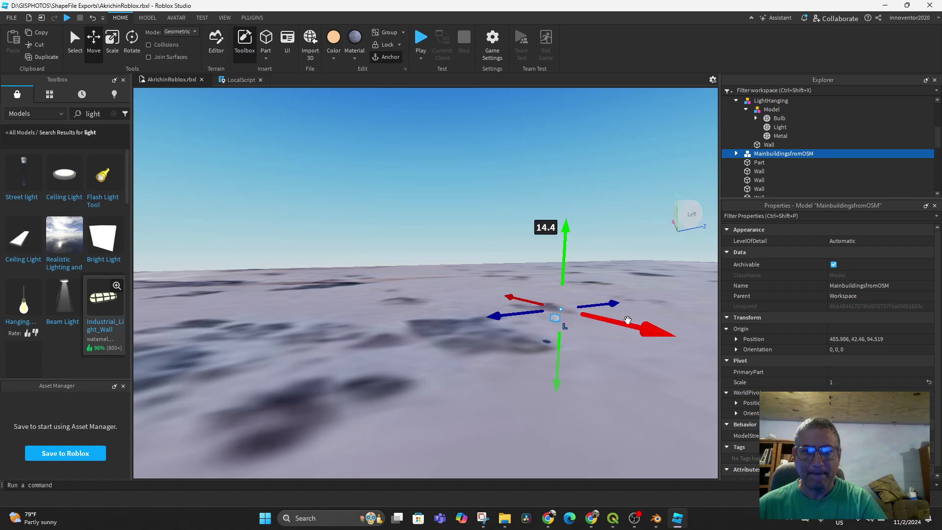
click(112, 41)
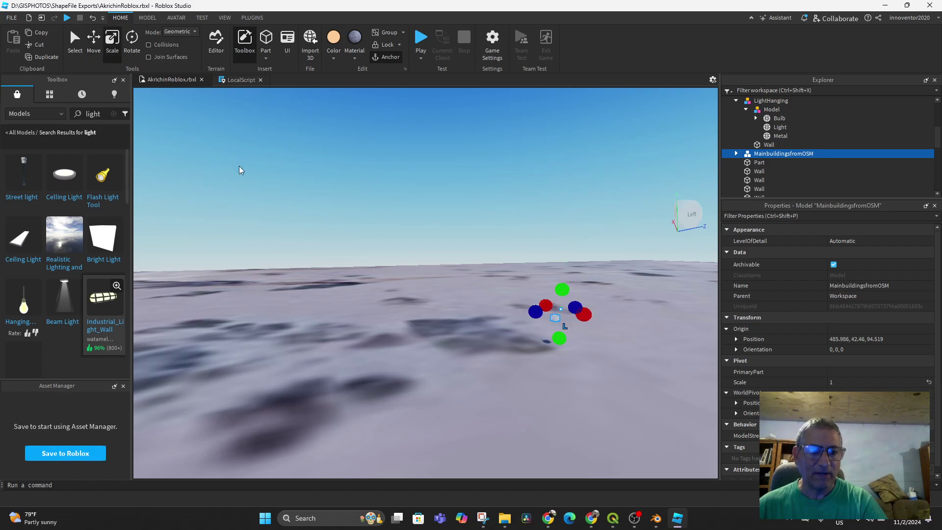
drag(575, 307, 694, 274)
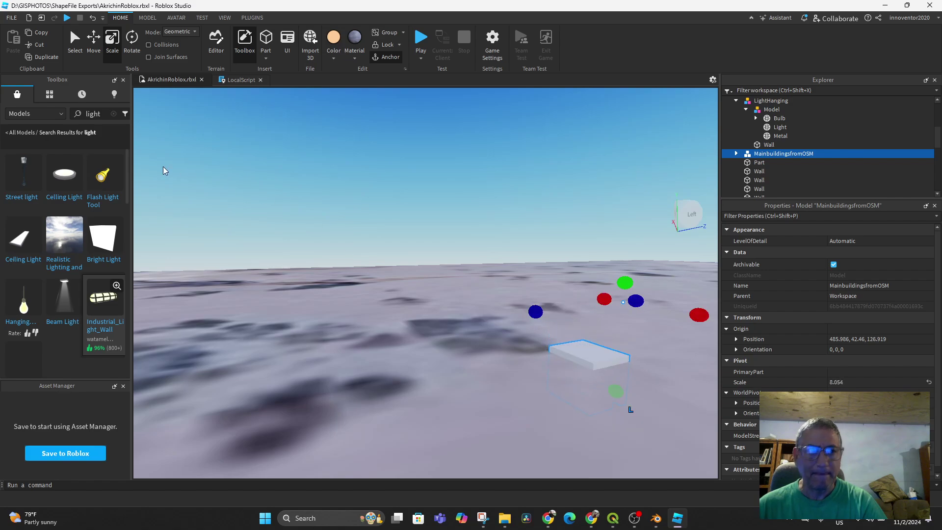
click(93, 39)
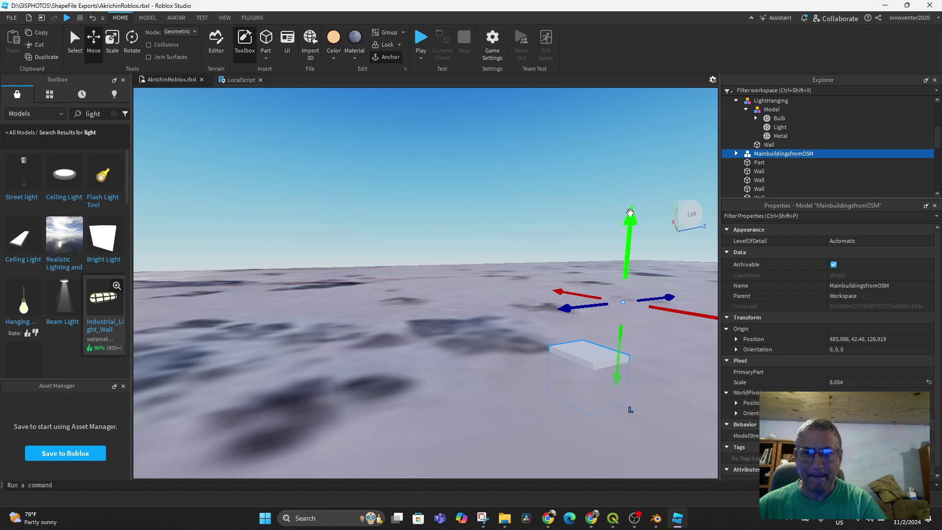
drag(632, 212, 623, 182)
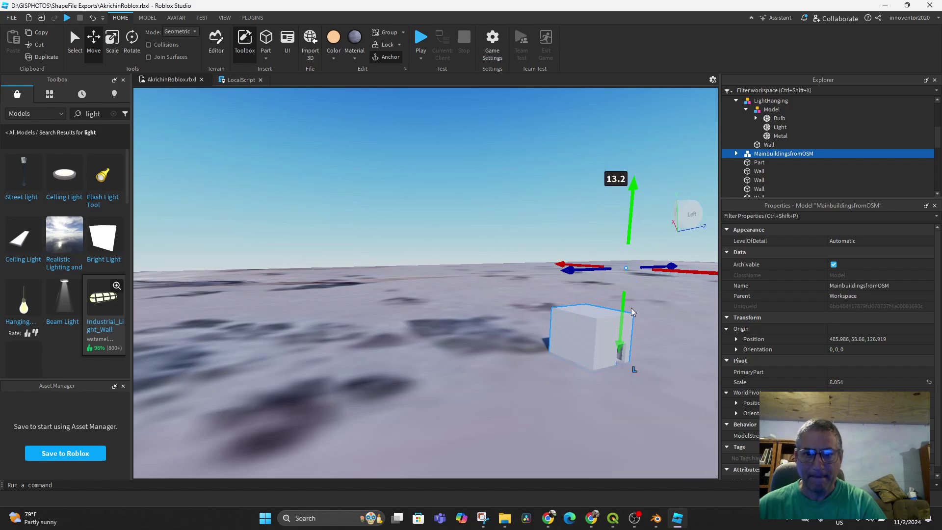
In top view, move the cube model into the walled compound near the greenhouses, to about 0.522, 28.06, 20.723
middle_drag(623, 183, 614, 311)
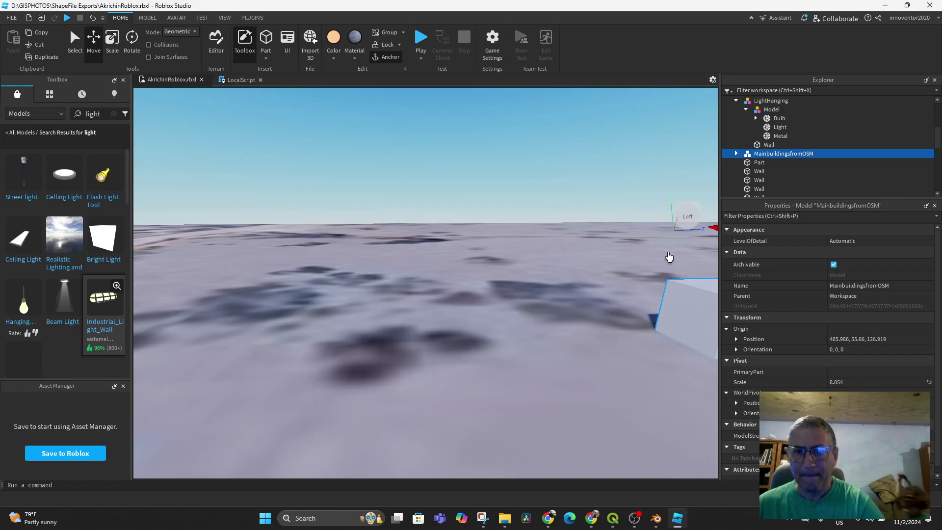
click(692, 206)
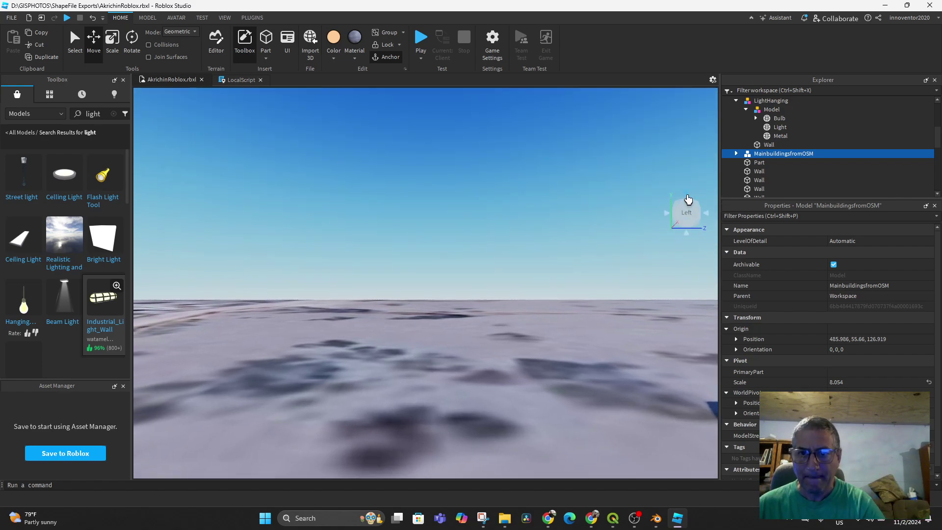
click(686, 205)
scroll(471, 397, down, 5)
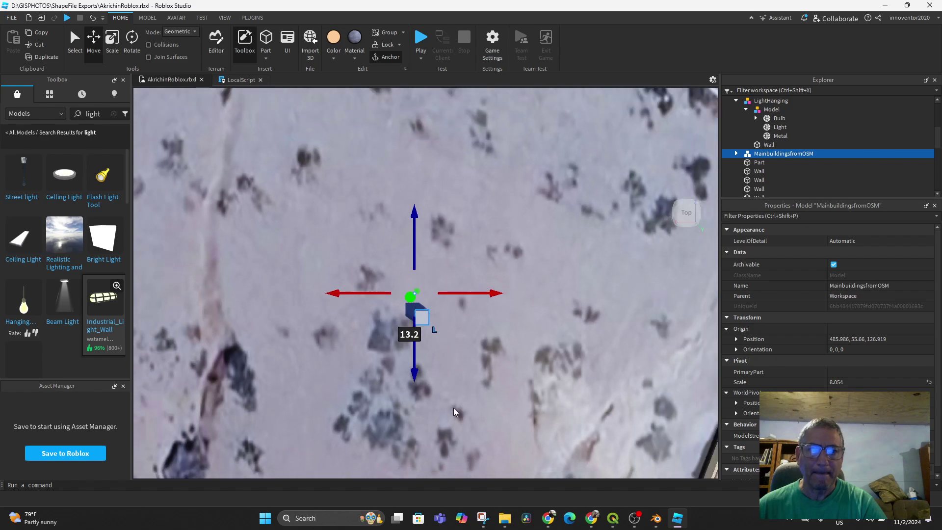
scroll(453, 411, down, 2)
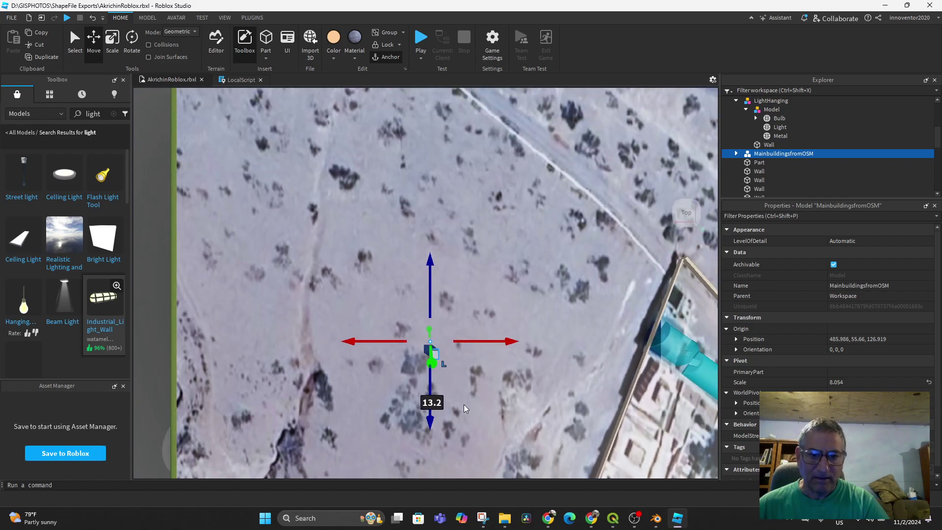
drag(431, 342, 674, 393)
scroll(623, 415, down, 2)
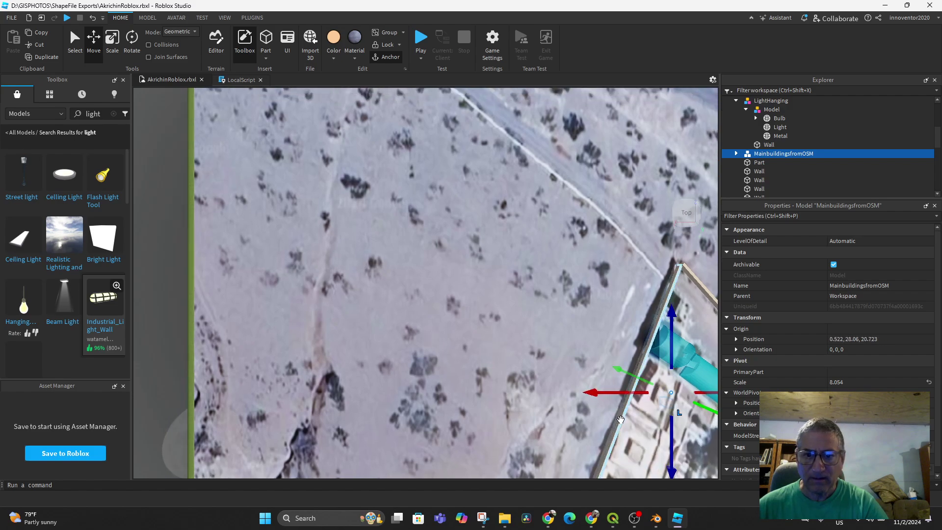
Raise the cube model above the terrain in the walled compound to a height of about 64.06
scroll(623, 415, up, 1)
middle_drag(622, 414, 355, 215)
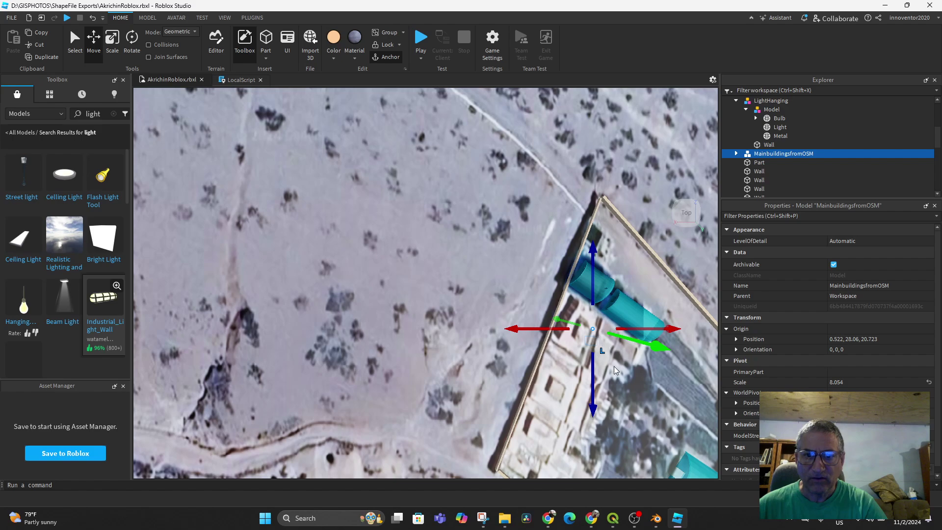
right_drag(534, 265, 525, 305)
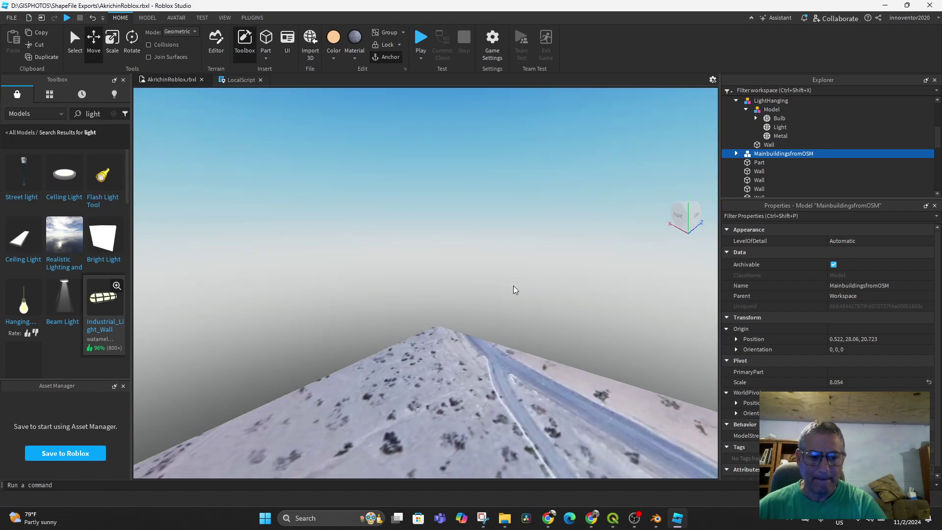
key(f)
drag(501, 210, 526, 143)
right_drag(525, 142, 585, 219)
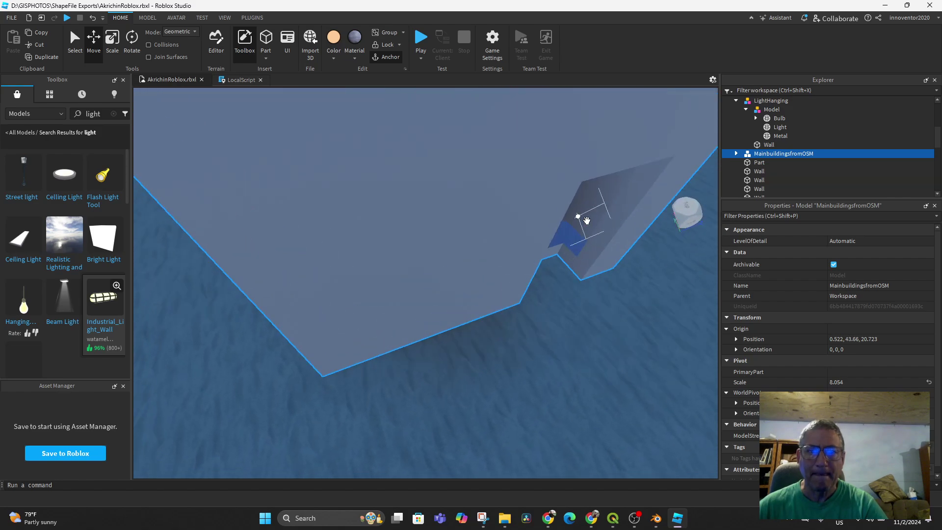
scroll(545, 255, down, 6)
drag(474, 158, 496, 107)
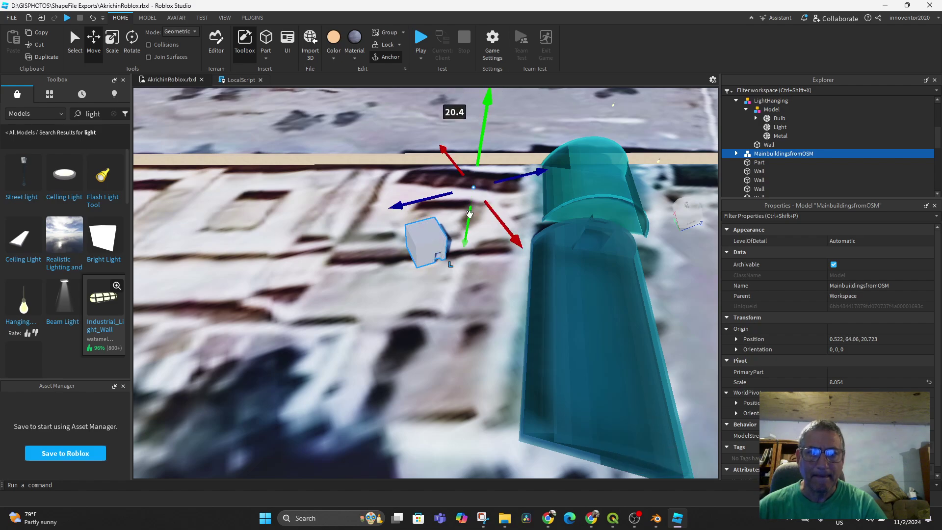
Scale the cube model to about 17.983 and move it to about 61.722, 89.26, 20.723
key(ctrl+3)
drag(385, 209, 283, 234)
click(110, 40)
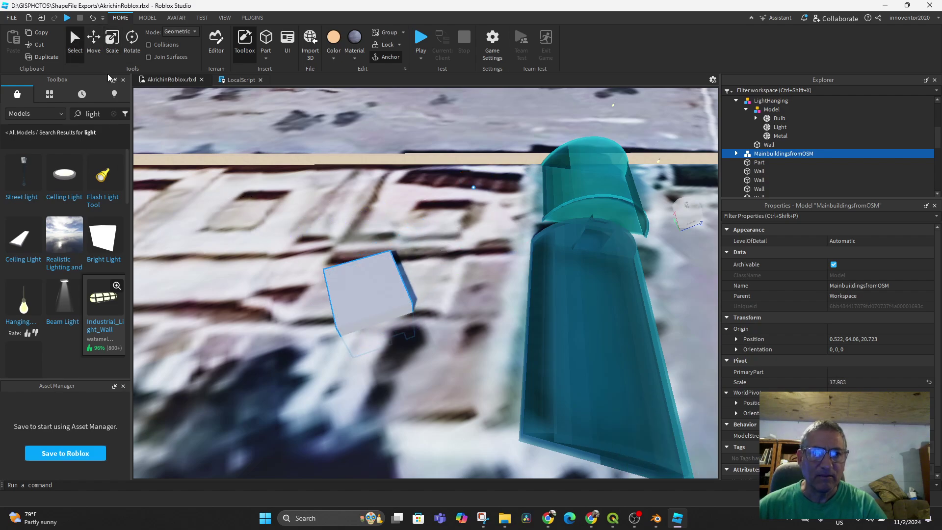
click(97, 44)
drag(478, 118, 484, 92)
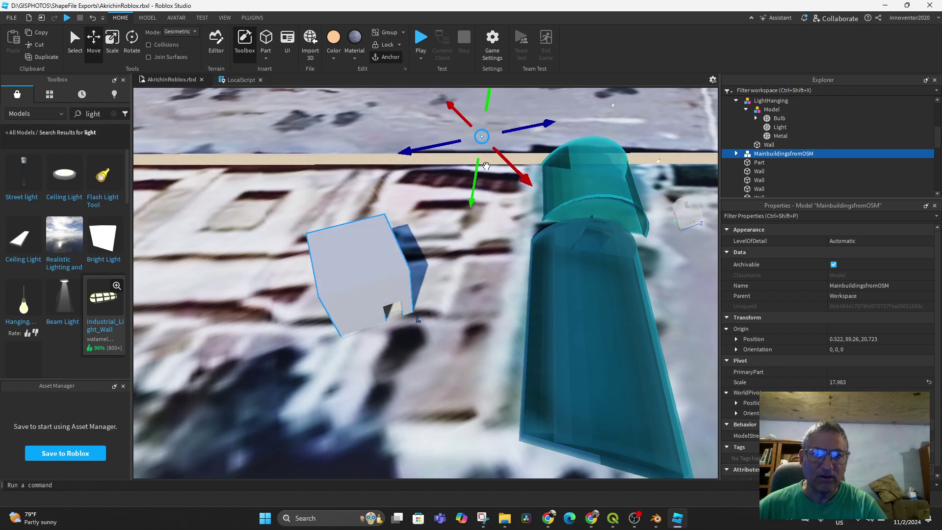
drag(534, 198, 438, 292)
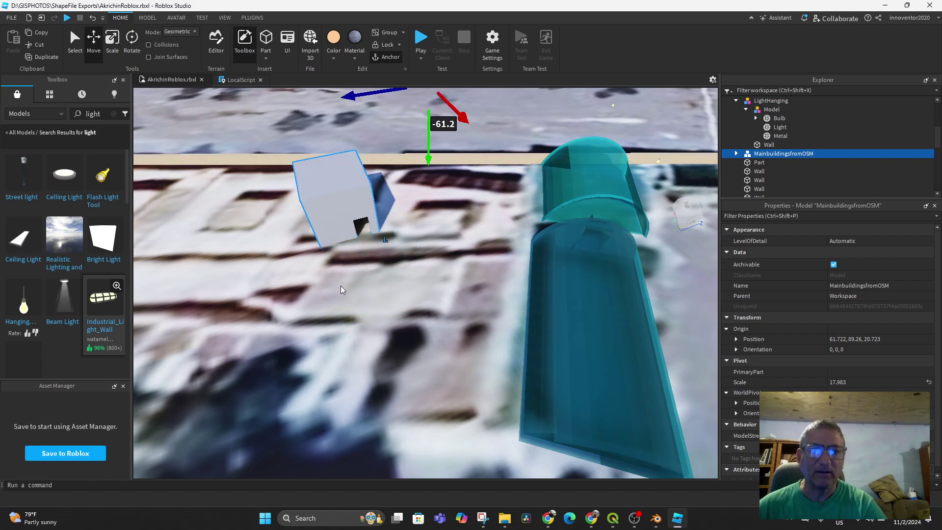
right_drag(304, 196, 426, 350)
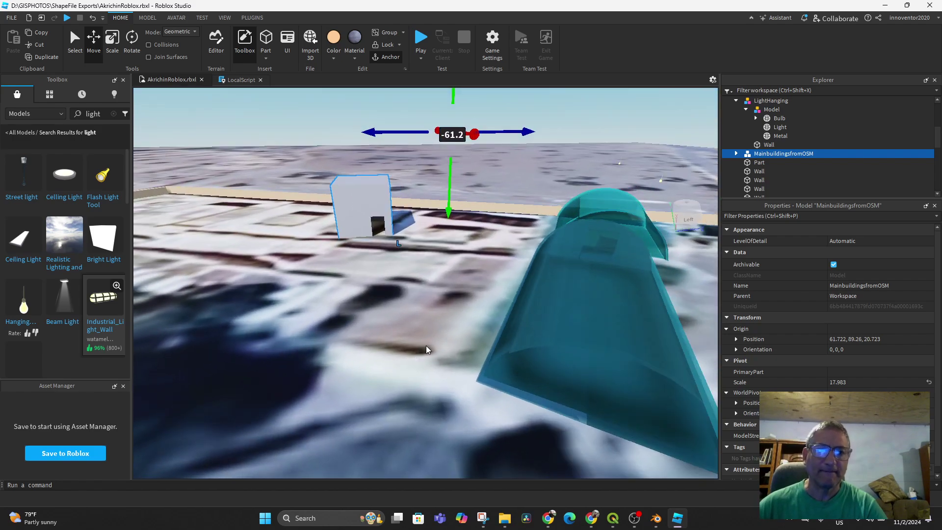
Start a playtest and walk the avatar in and out of the cube through its doorway
click(420, 41)
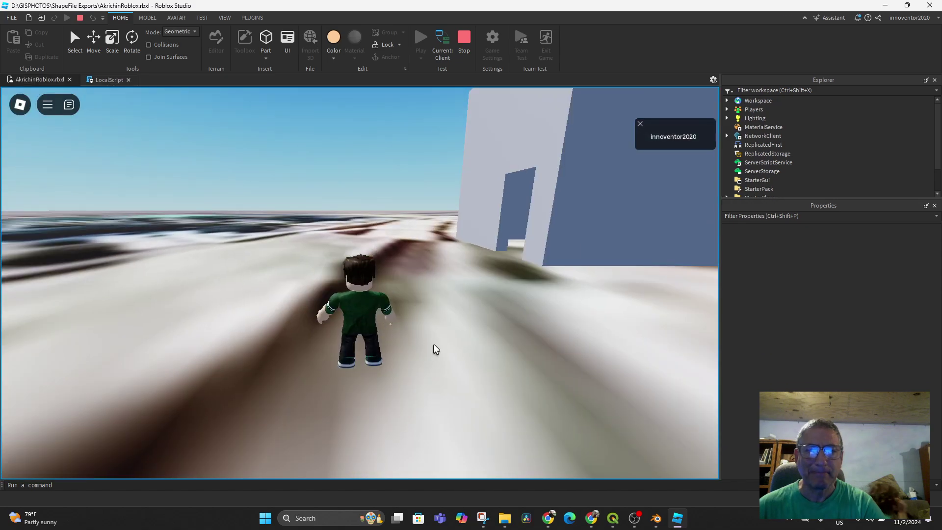
key(w)
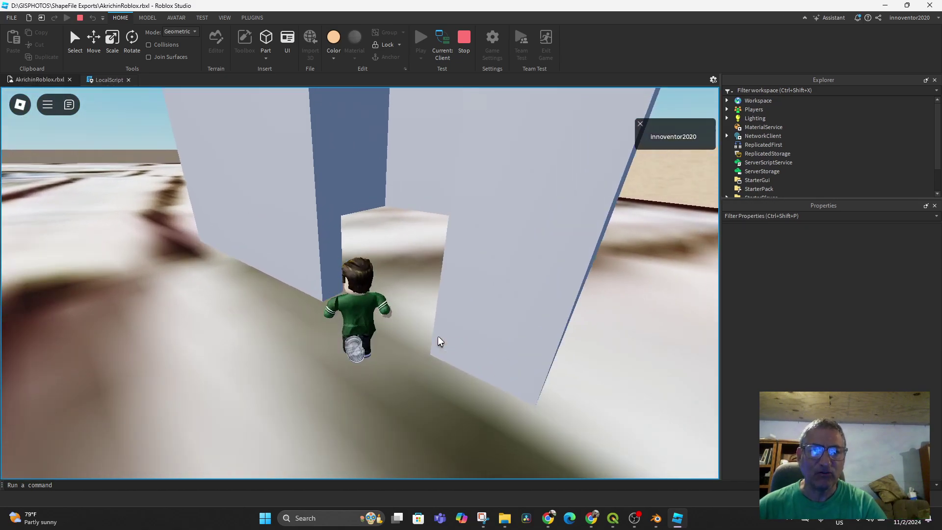
key(w)
key(s)
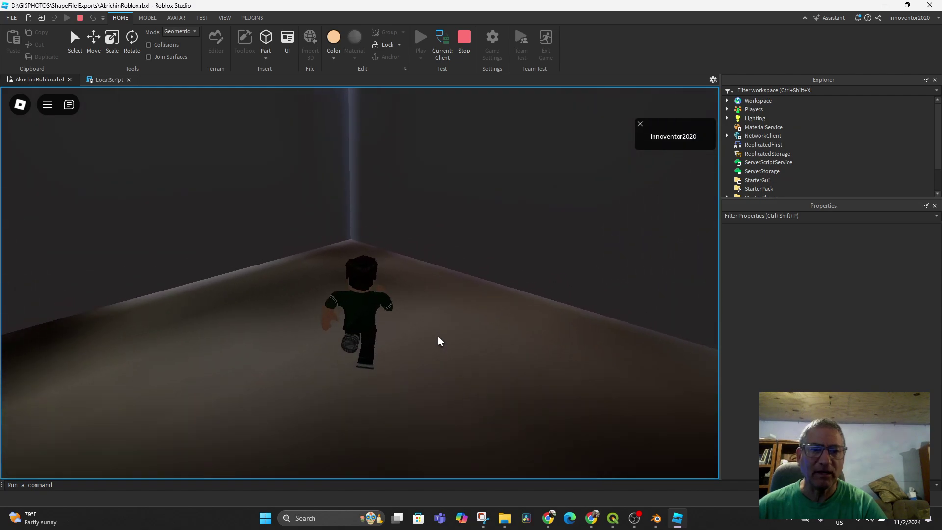
key(w)
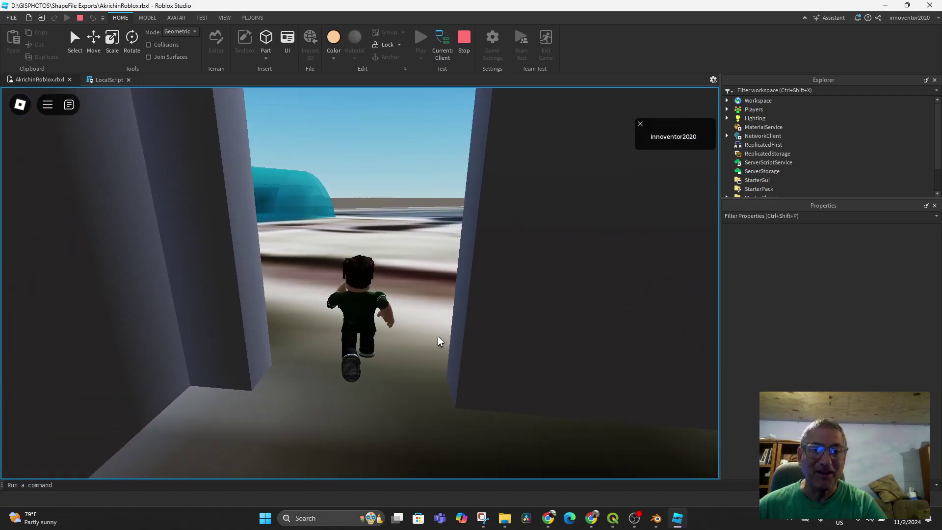
key(s)
key(w)
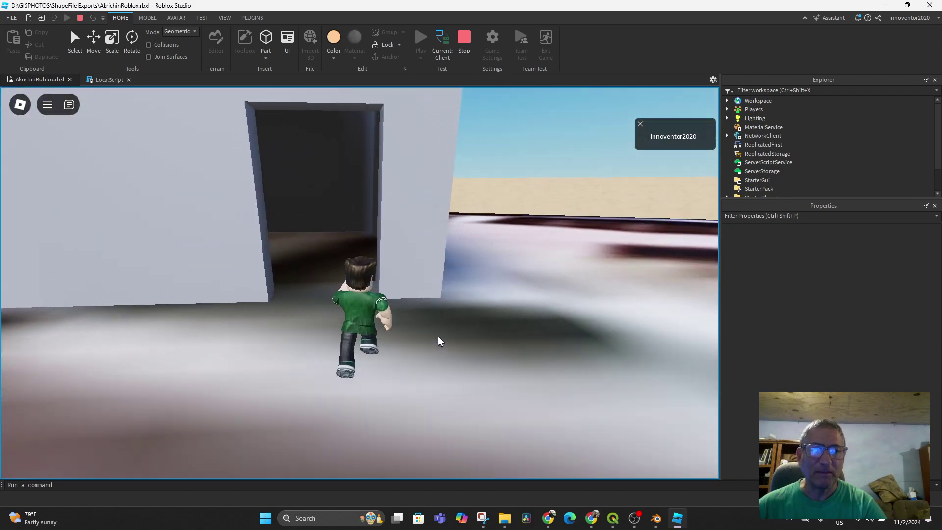
key(s)
key(w)
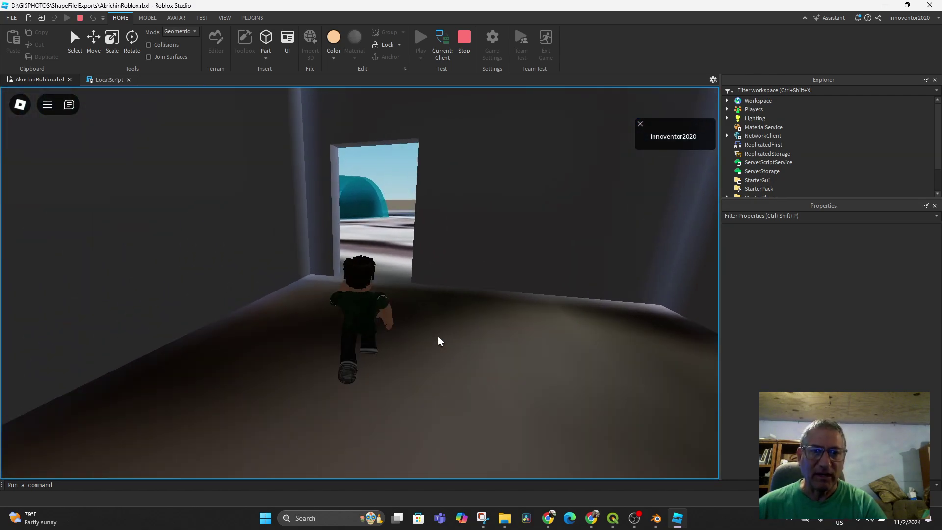
key(w)
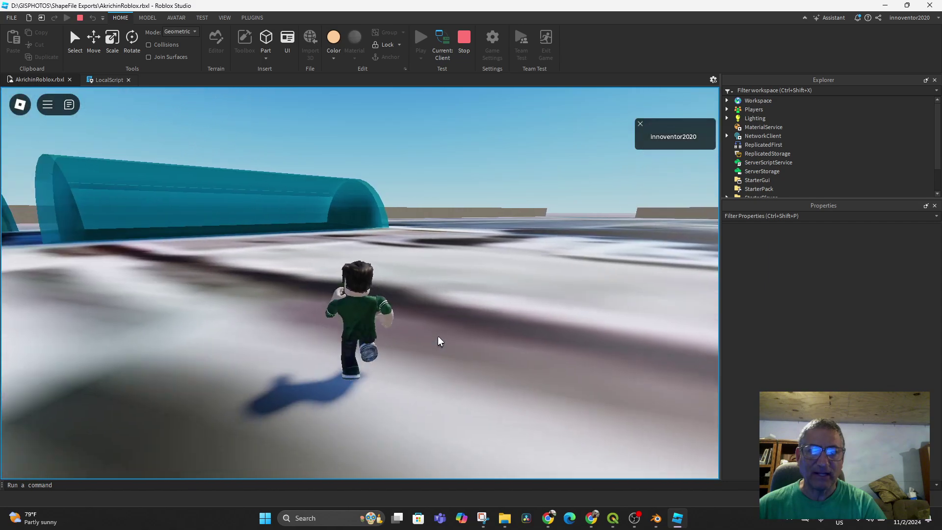
Walk the avatar away from the cube, turn to view its doorway from outside, and stop the playtest
right_drag(438, 336, 437, 338)
key(w)
key(w)
key(w)
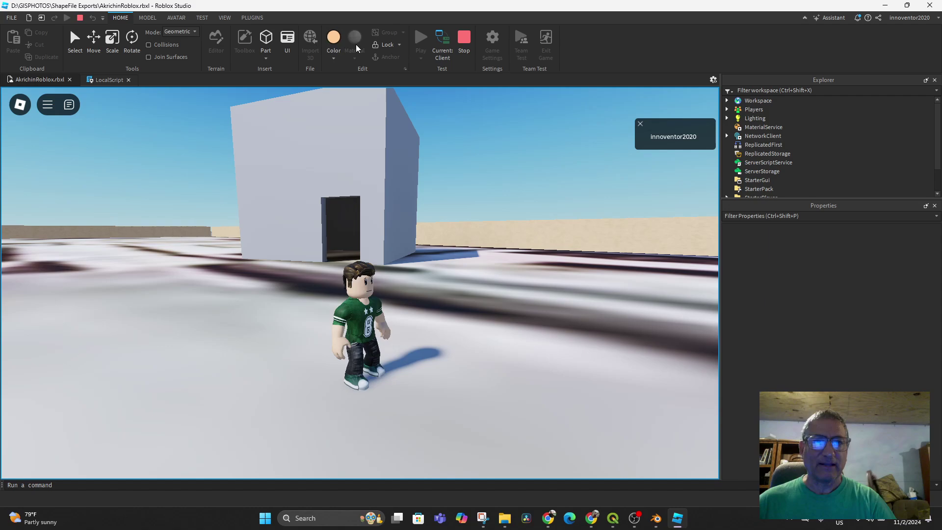
click(463, 38)
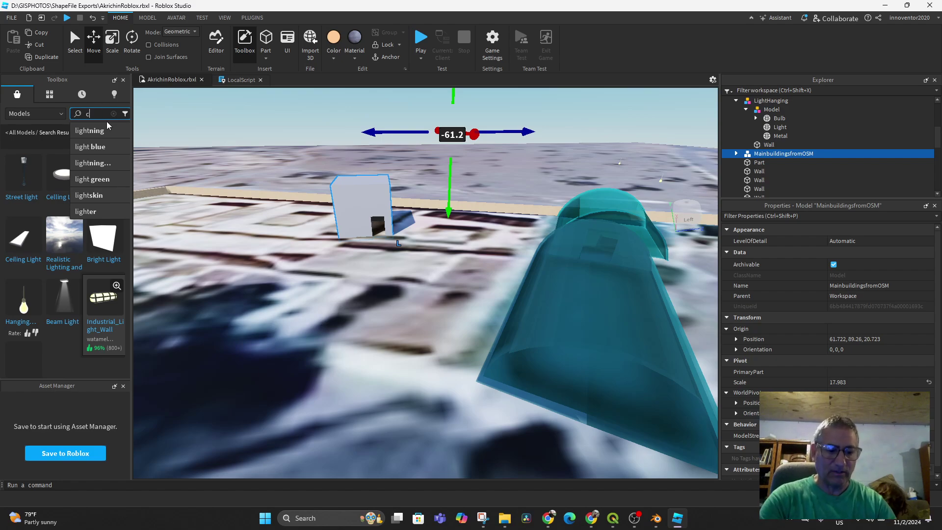
Search the model library for car and place the Car model outside the compound wall at about 134.922, 29.673, 57.923, accepting the script notice
key(Return)
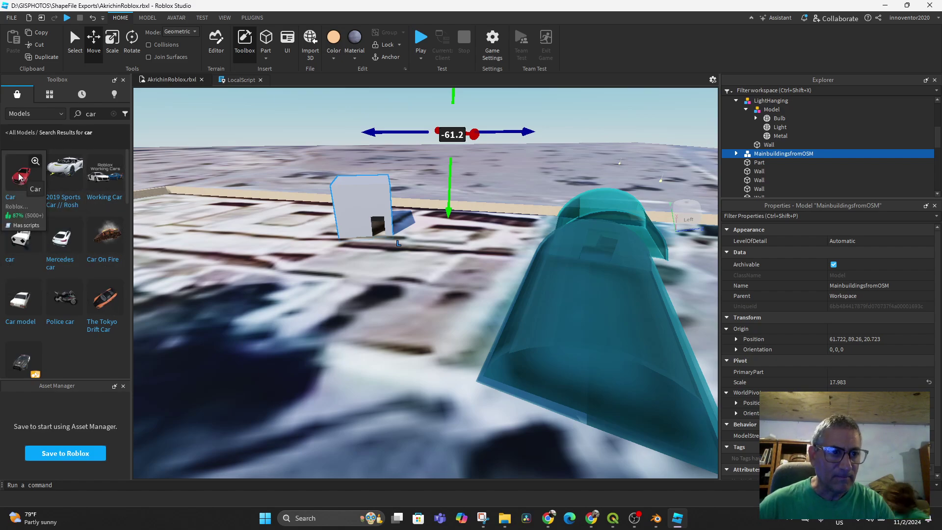
drag(20, 176, 406, 276)
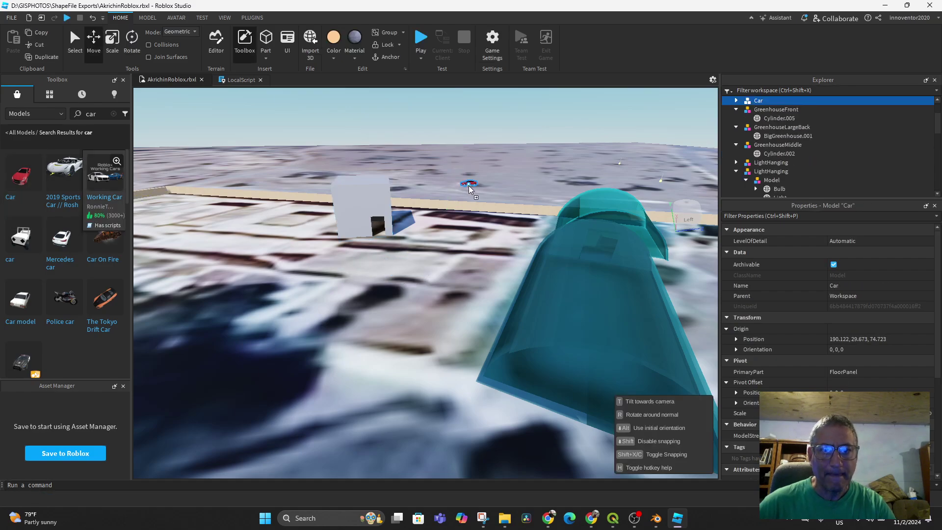
drag(469, 198, 469, 197)
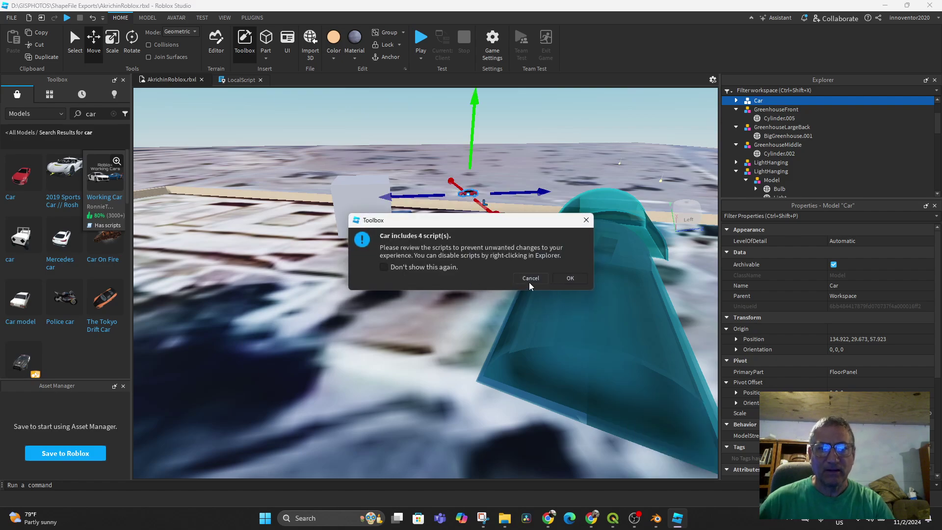
click(570, 279)
click(496, 270)
middle_drag(497, 270, 435, 375)
right_drag(436, 332, 436, 332)
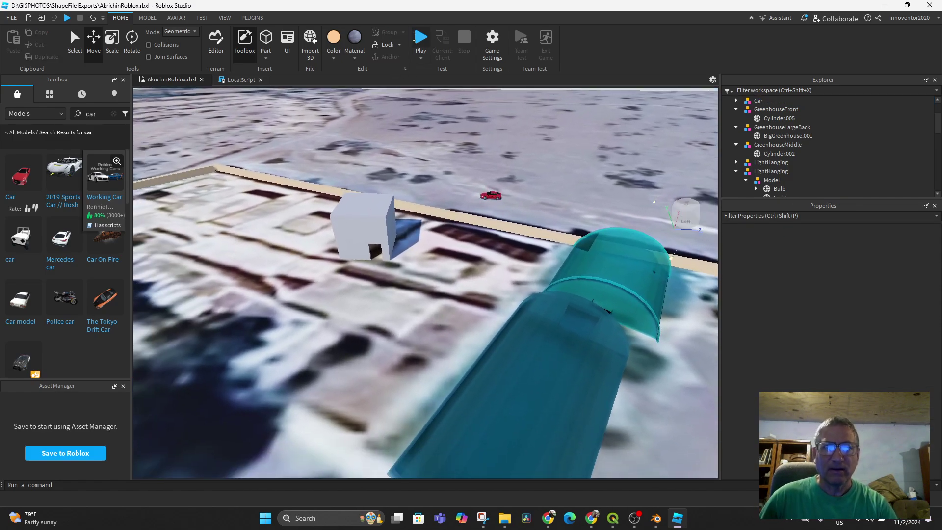
Save the place to its existing file and start a new playtest
click(15, 19)
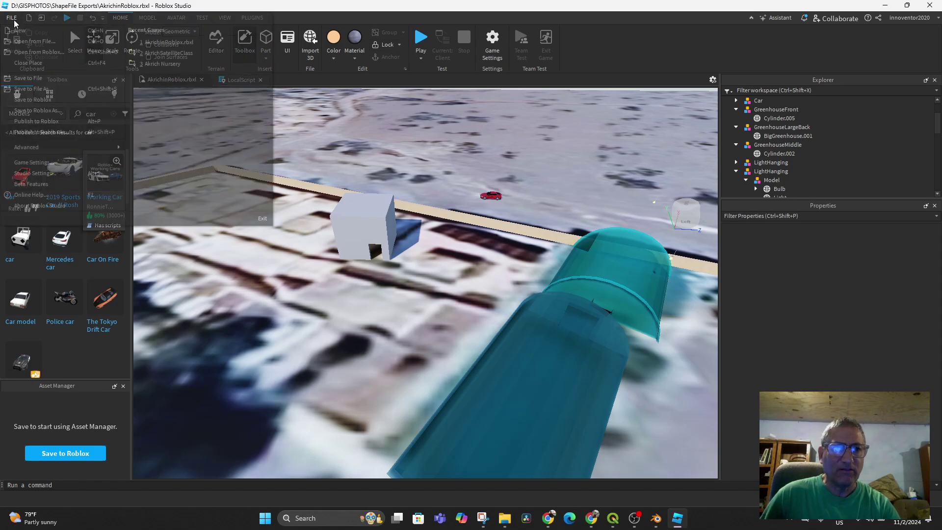
click(28, 80)
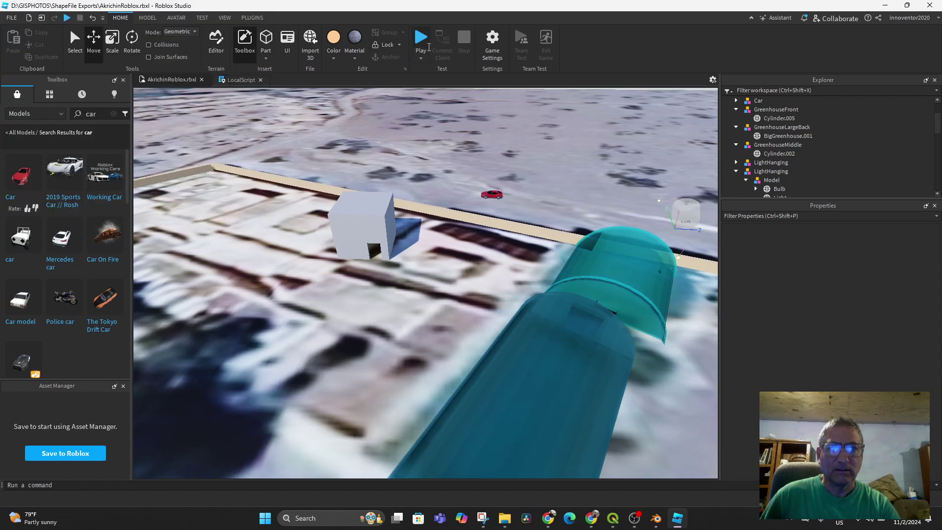
click(421, 44)
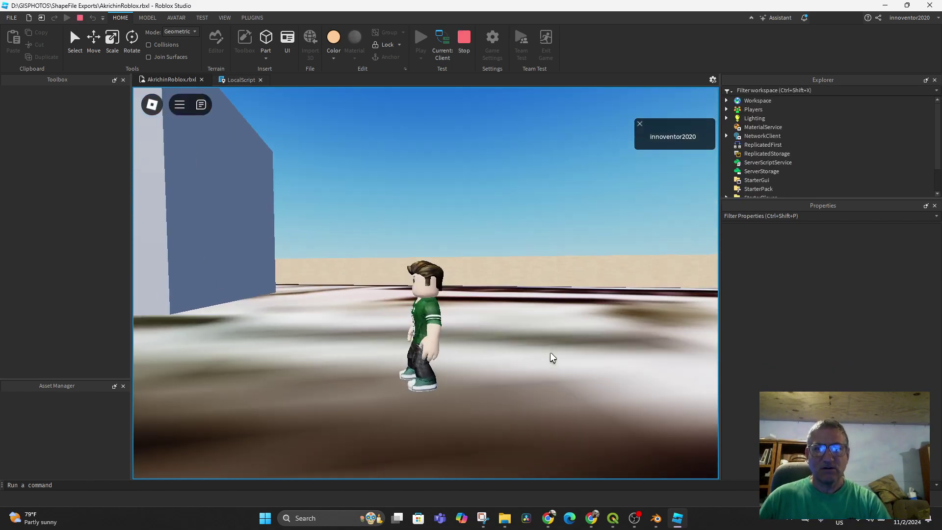
Run the avatar past the cube to the compound wall and jump over it towards the red car
right_drag(550, 352, 512, 333)
key(w)
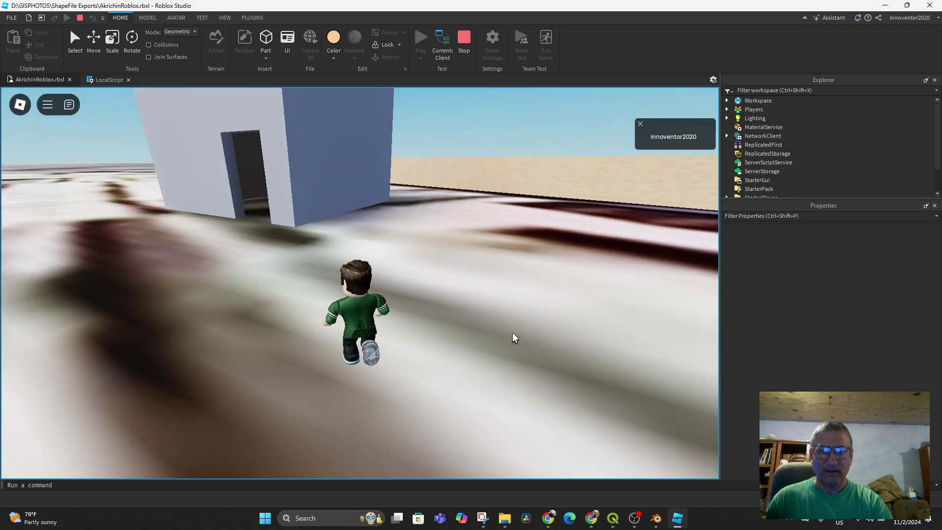
key(d)
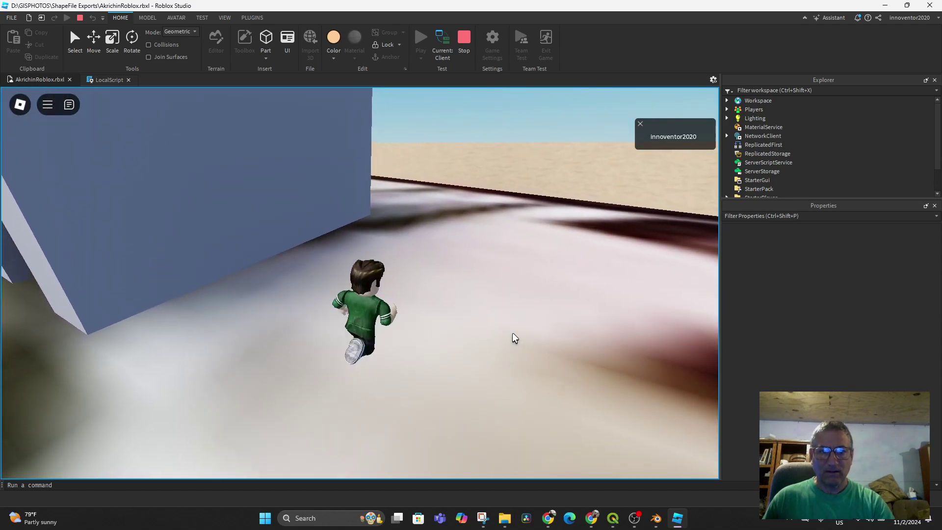
key(w)
key(w)
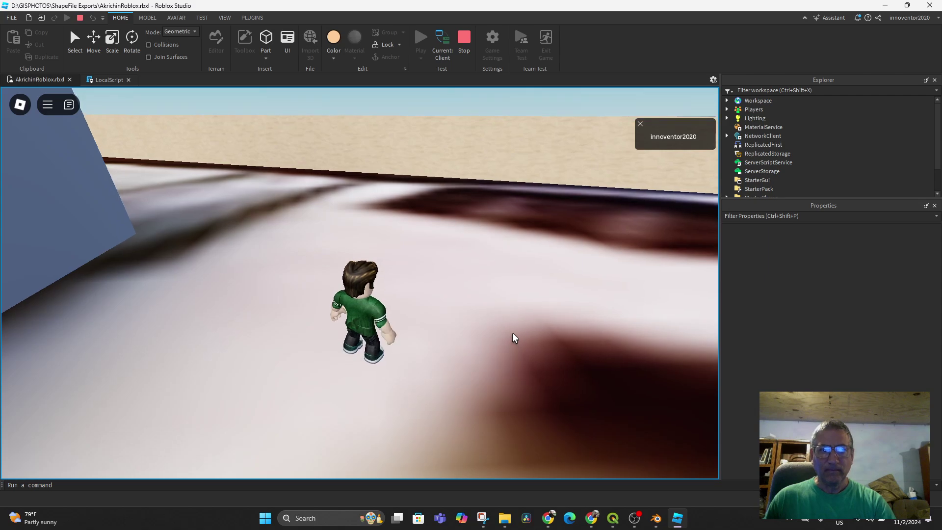
key(w)
key(space)
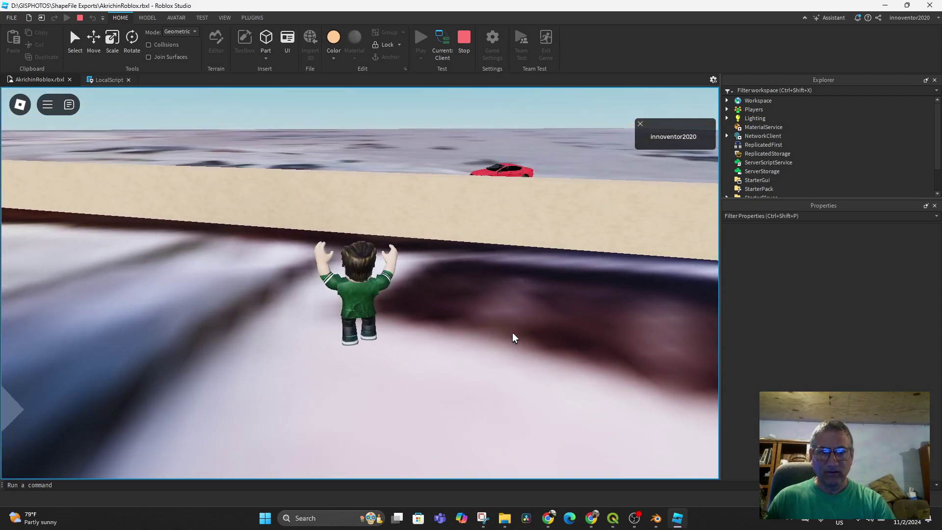
key(w)
key(space)
key(space)
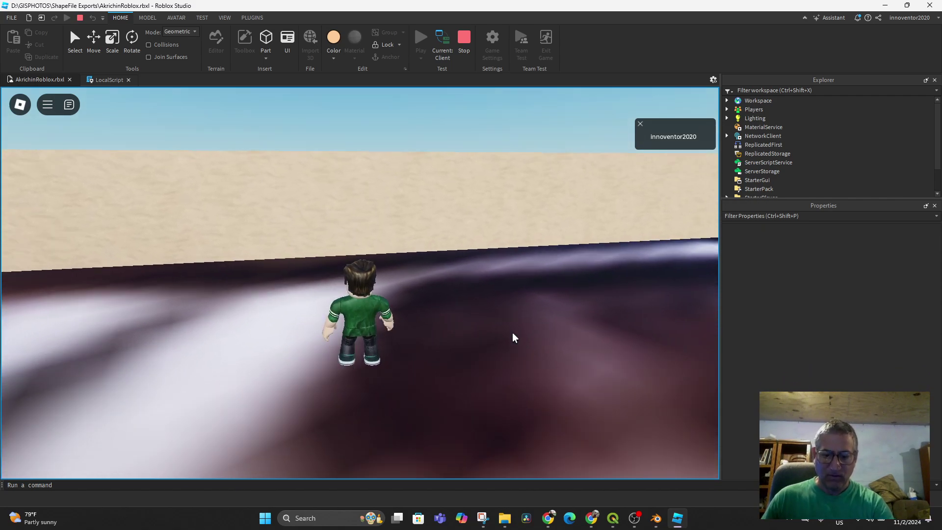
key(w)
key(w)
key(space)
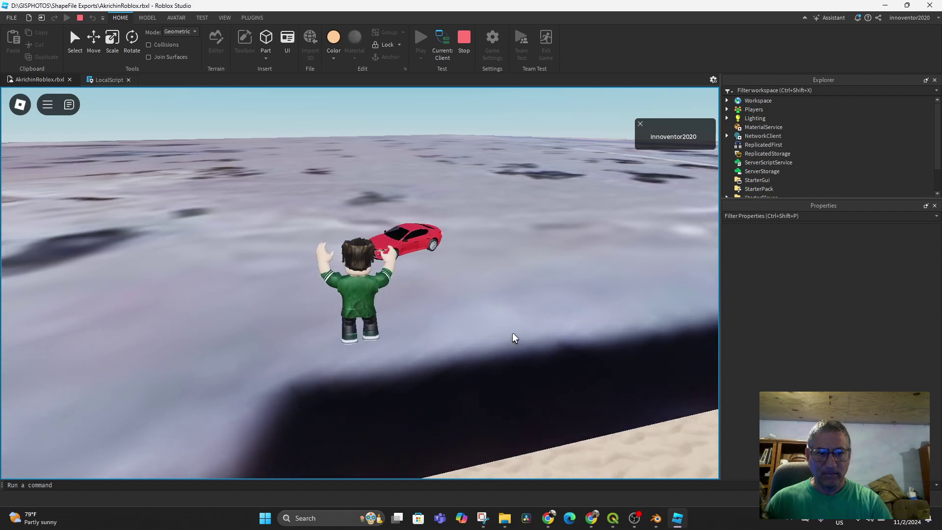
Walk the avatar across the terrain to the red car and get into the driver's seat
key(Right)
key(w)
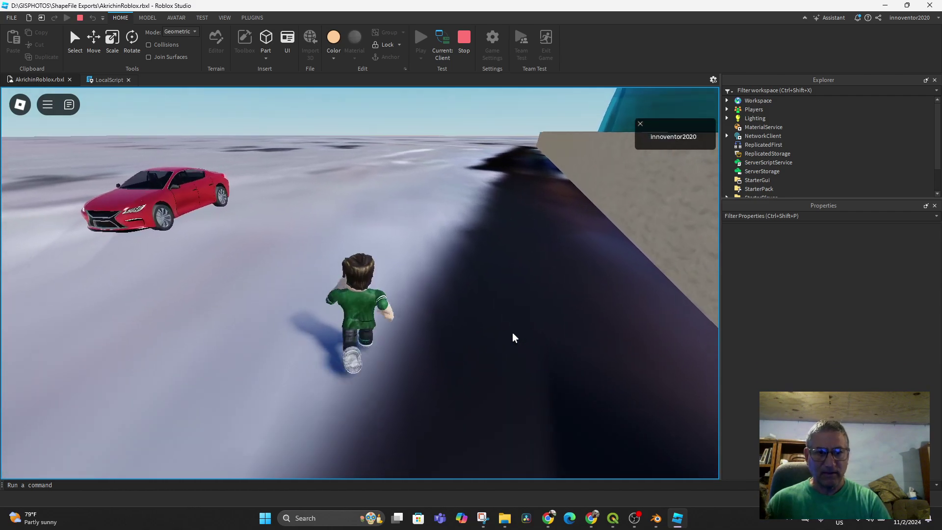
key(Left)
key(w)
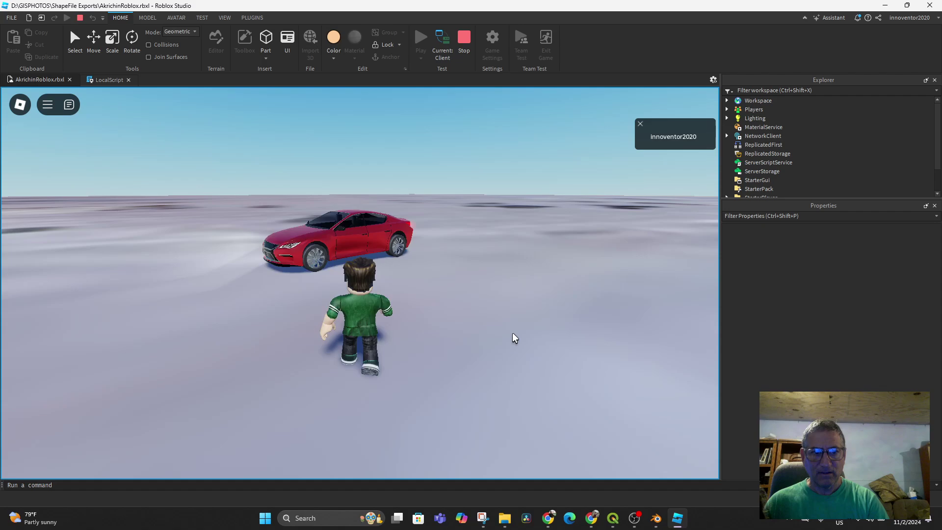
key(w)
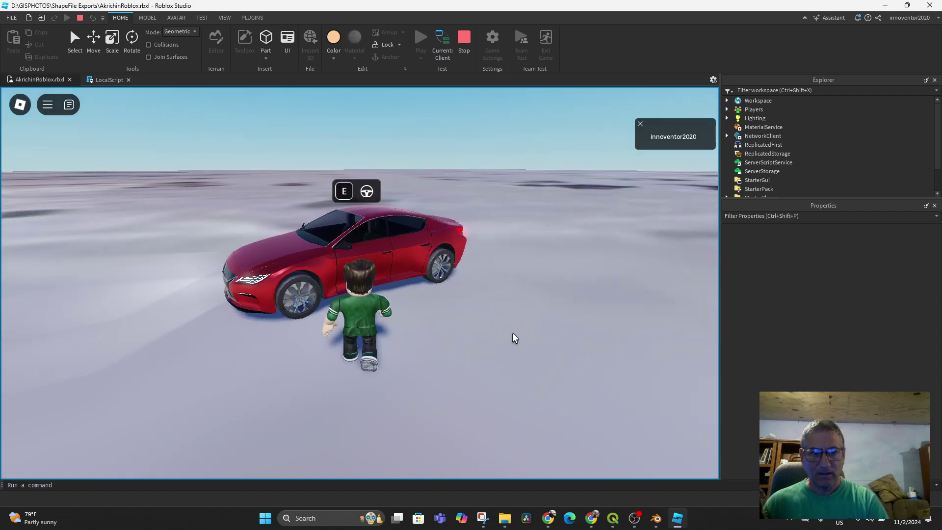
key(e)
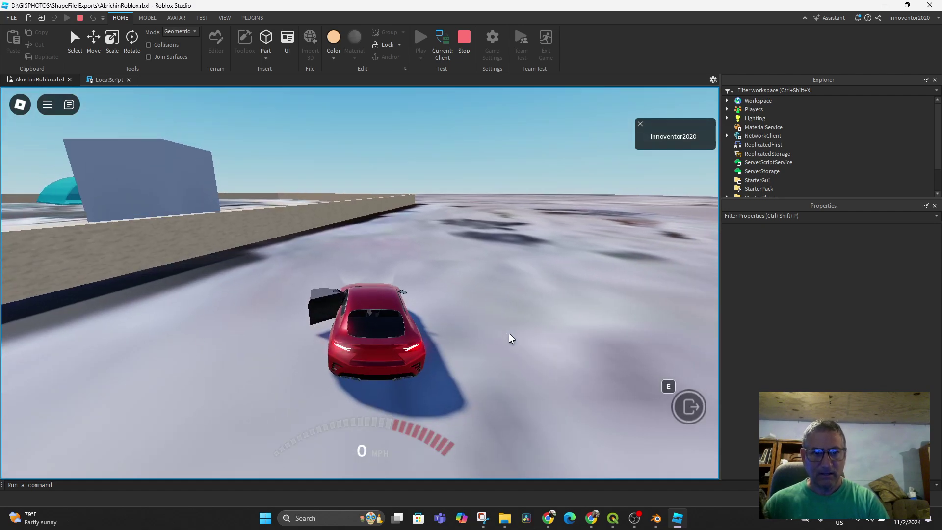
Drive the car away along the compound wall and view it from high above the terrain
key(w)
key(w)
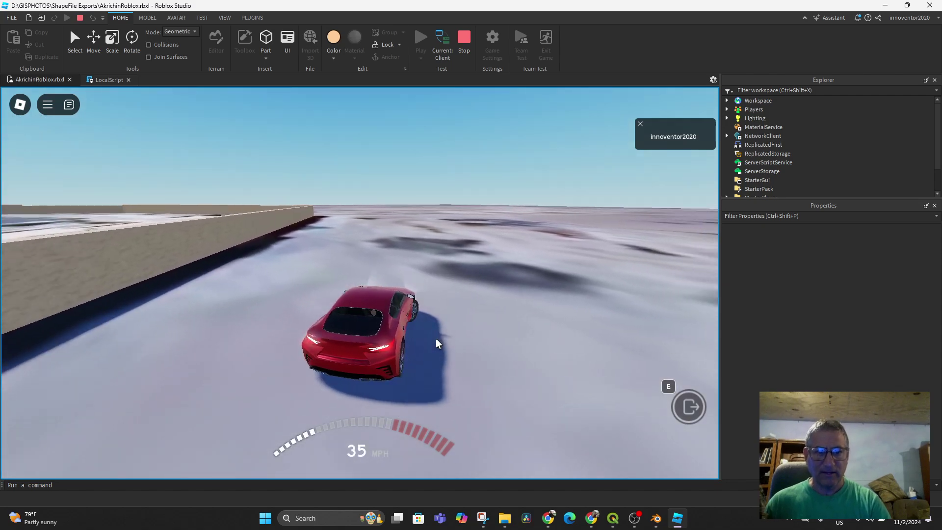
key(w)
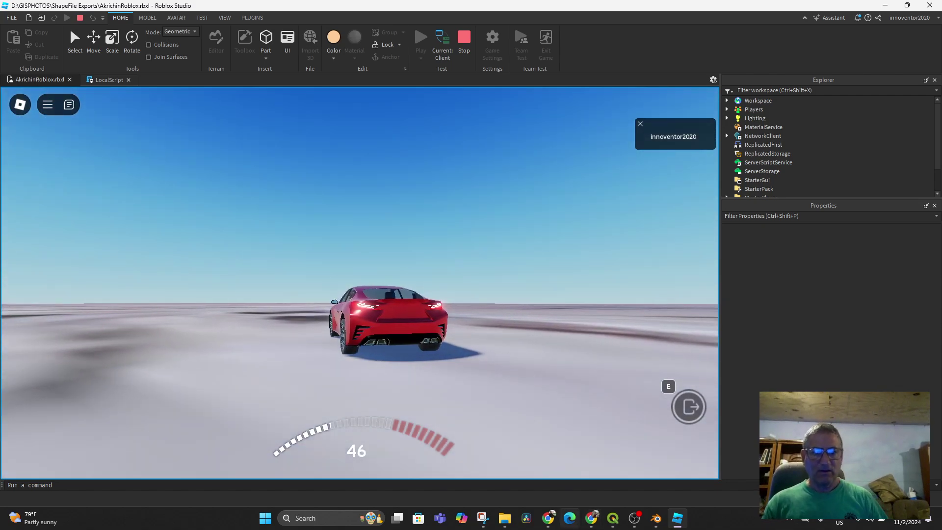
key(w)
scroll(519, 240, down, 8)
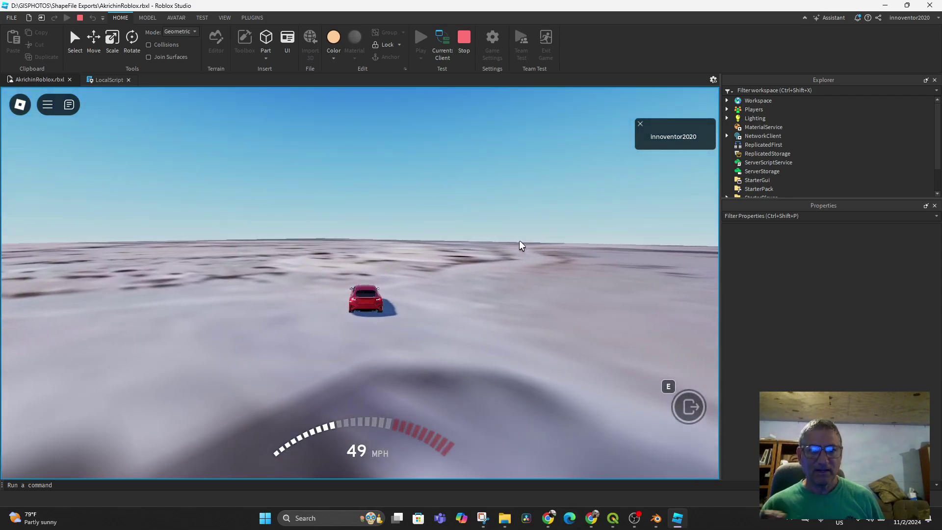
right_drag(487, 257, 487, 257)
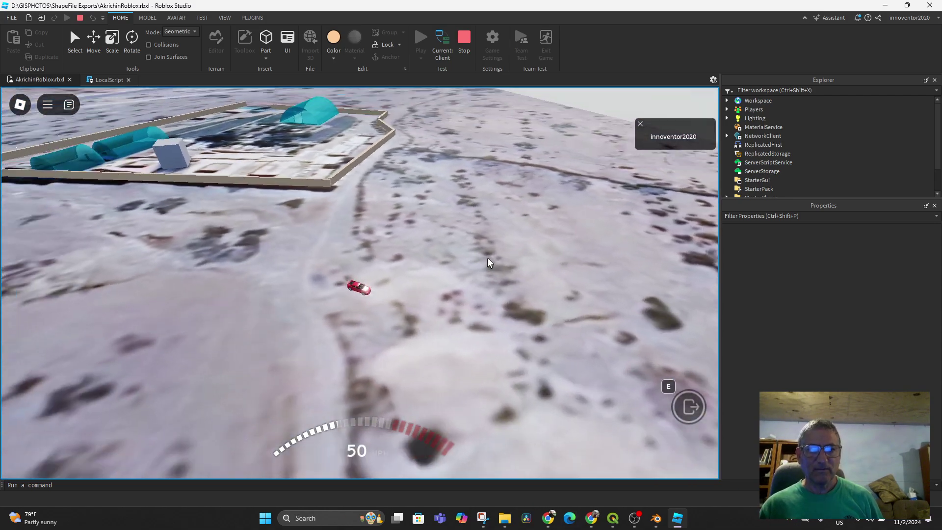
Keep driving the car across the open terrain outside the compound and over the edge of the map
key(w)
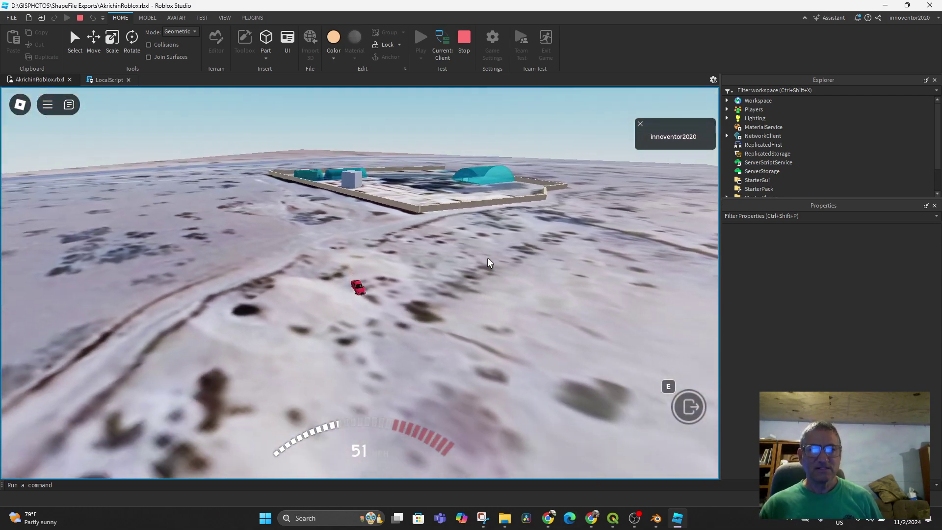
key(w)
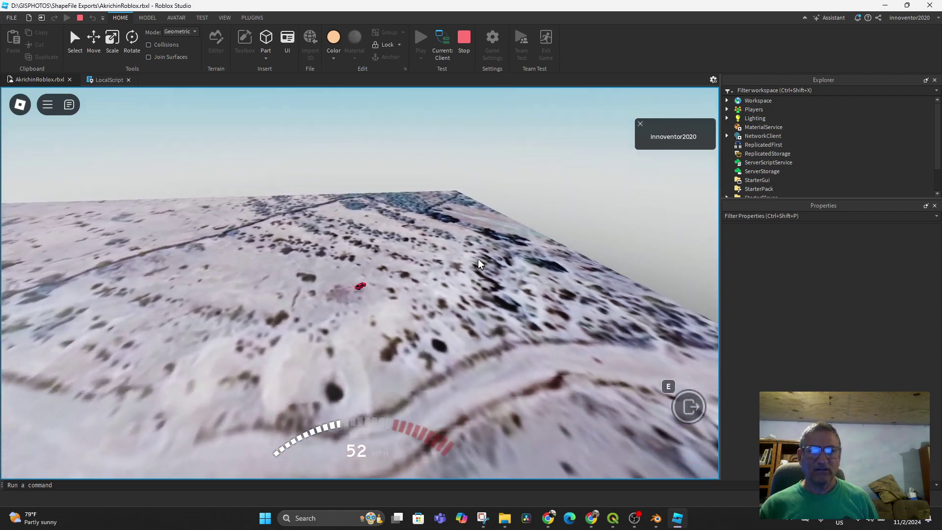
key(w)
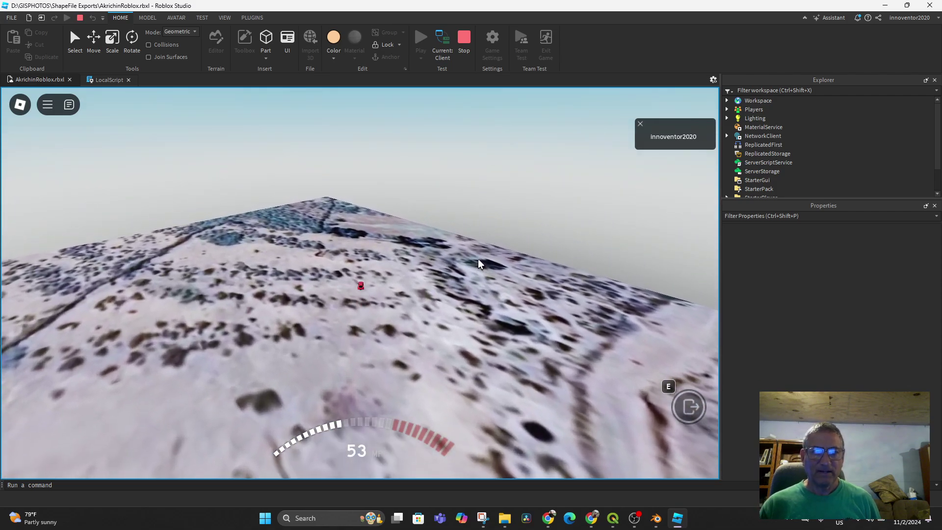
right_drag(478, 260, 475, 262)
key(w)
key(w)
key(w)
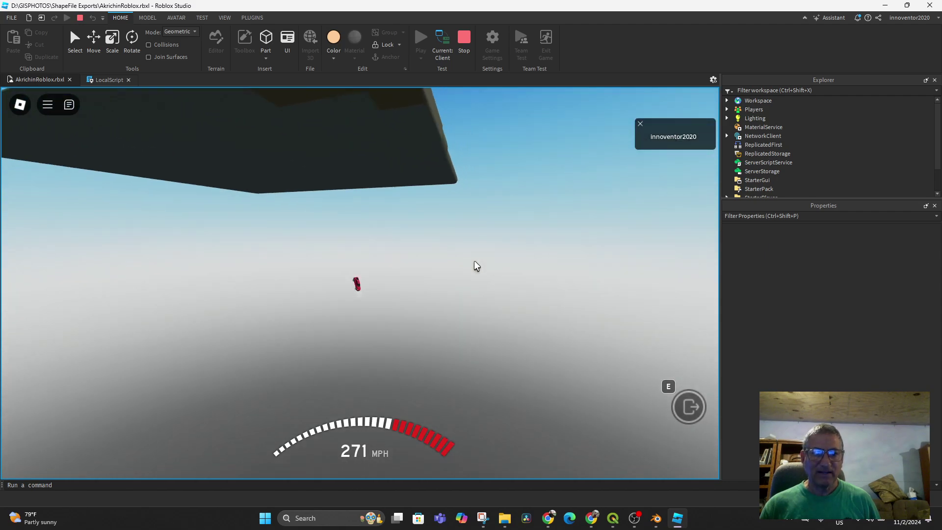
Run the respawned avatar through the cube's doorway, turn around inside and head back out
scroll(593, 273, up, 6)
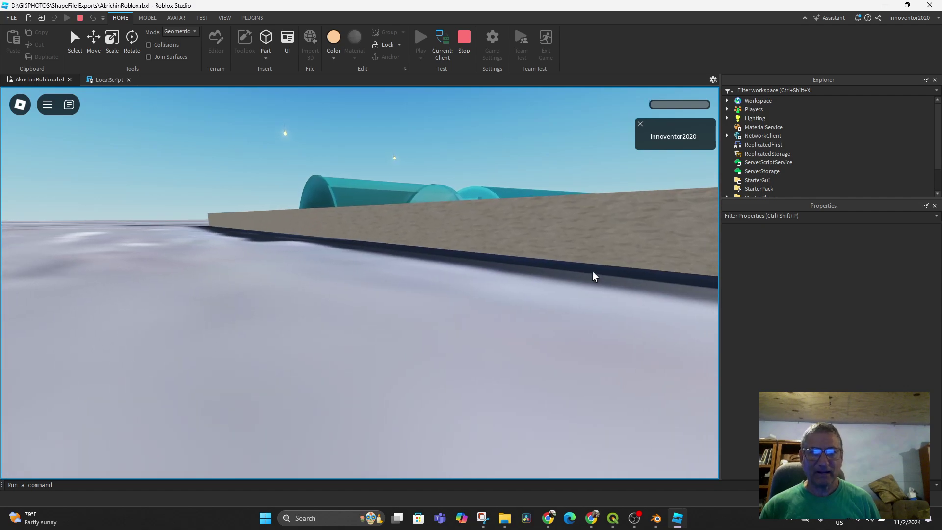
right_drag(625, 270, 625, 270)
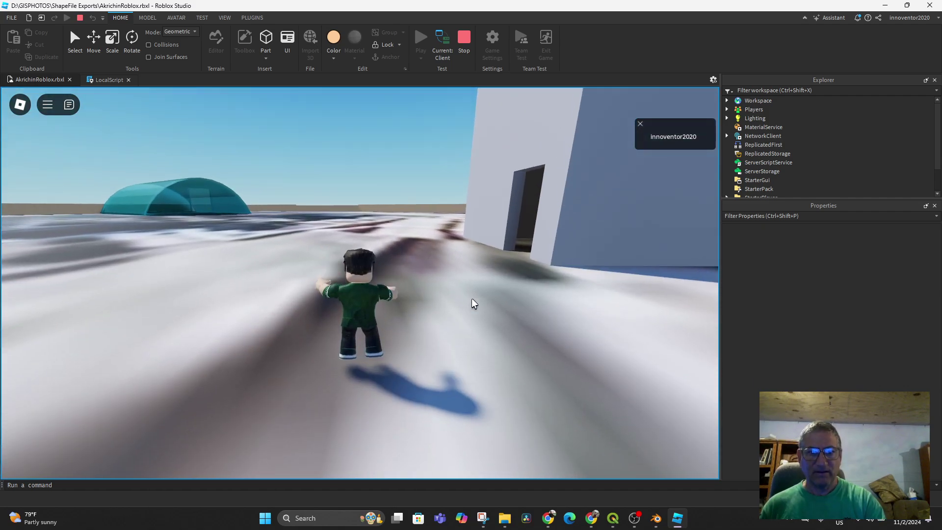
right_drag(472, 298, 472, 299)
key(w)
key(w)
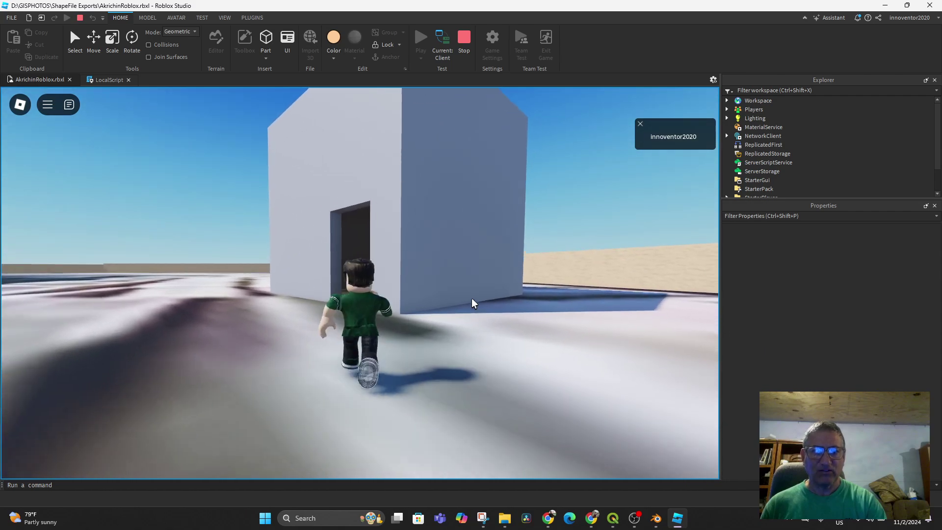
key(w)
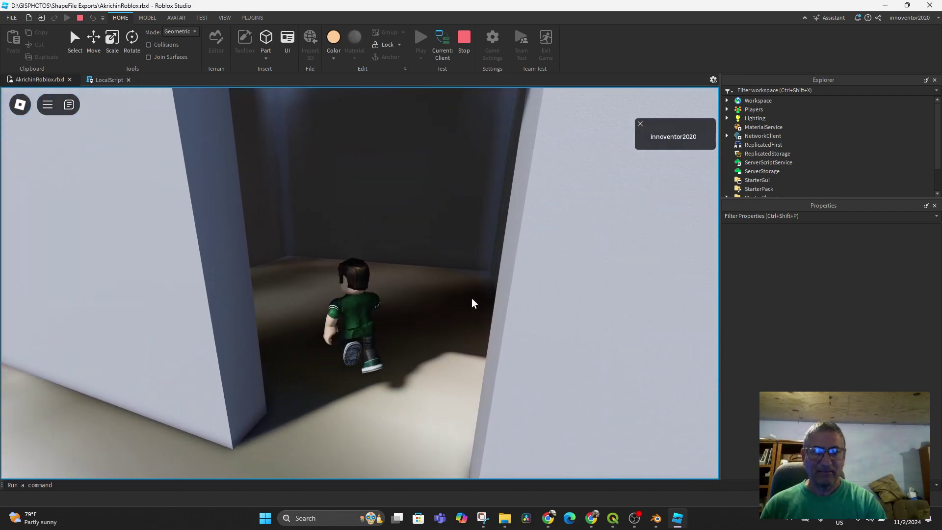
key(w)
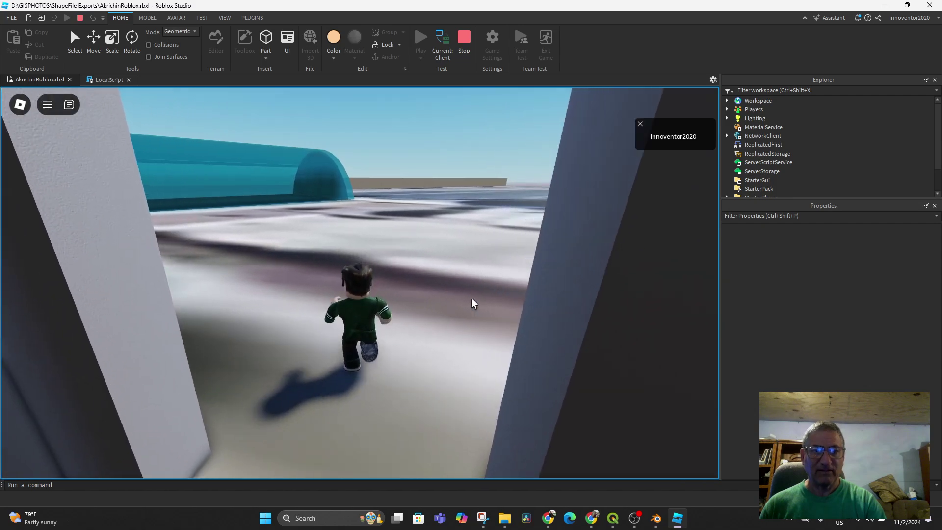
Run the avatar from the cube to the gap between the two teal greenhouses and into the longer one
right_drag(472, 298, 473, 299)
key(w)
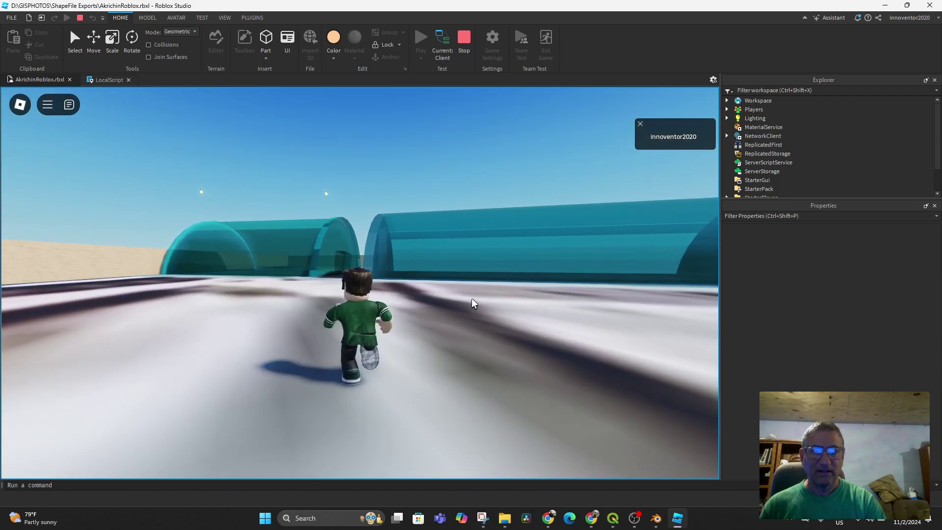
key(w)
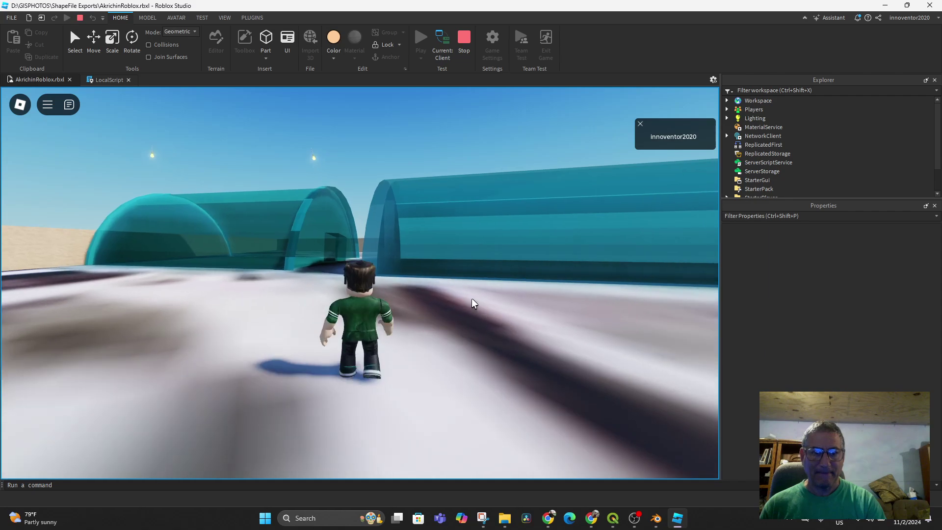
key(w)
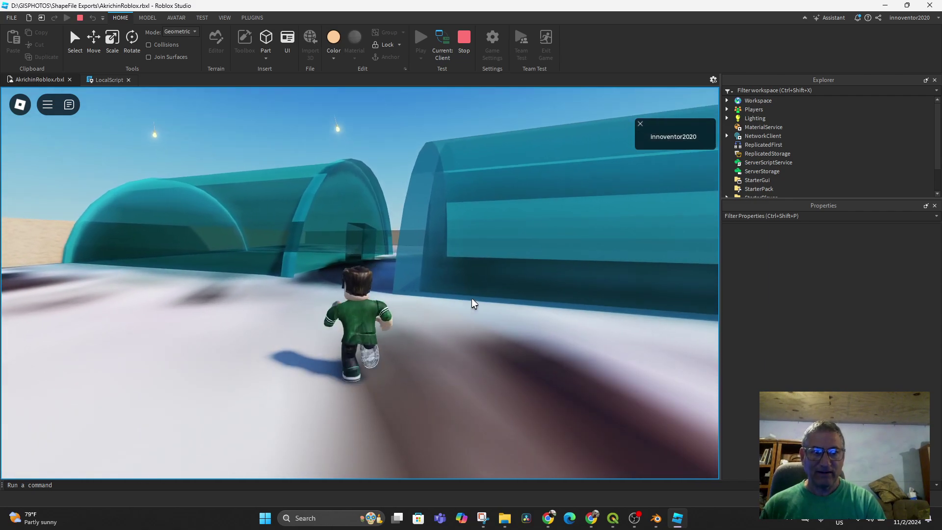
key(w)
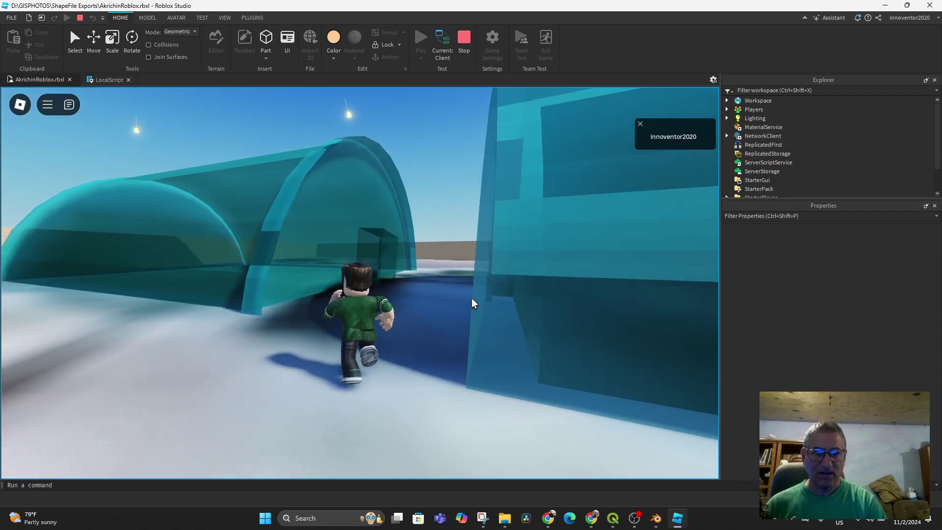
key(w)
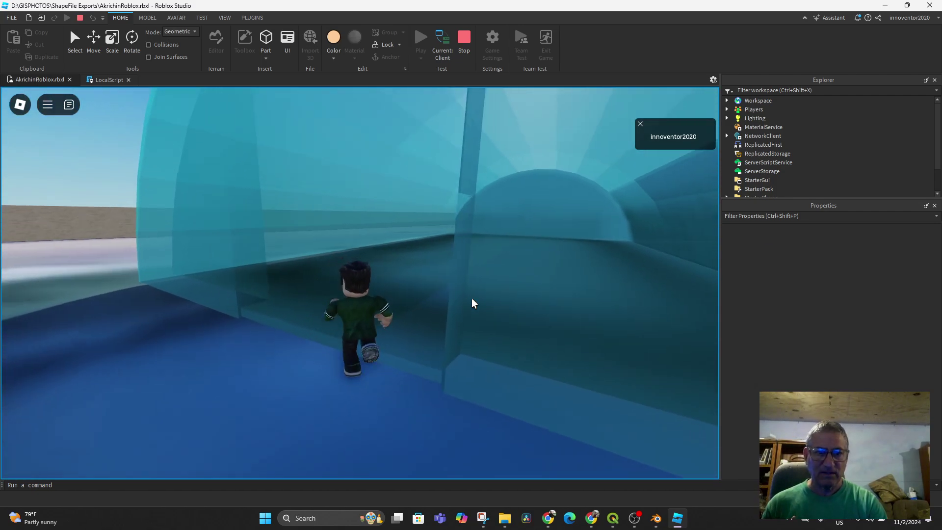
key(w)
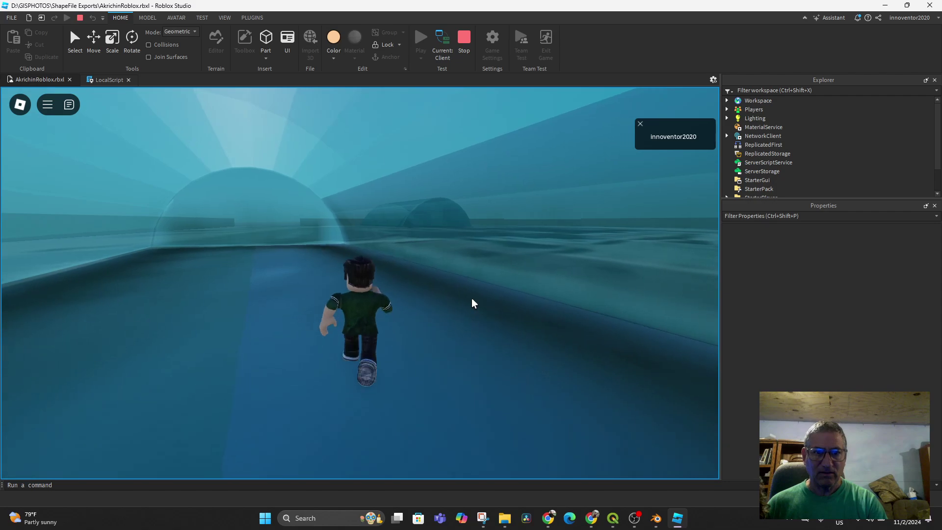
Run the avatar towards the far end of the long greenhouse and turn it back towards the doorway
key(w)
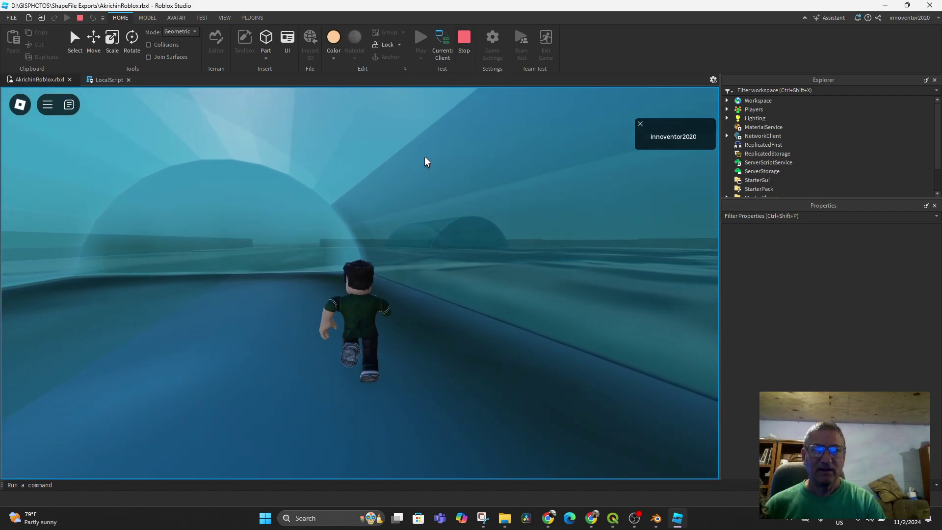
key(w)
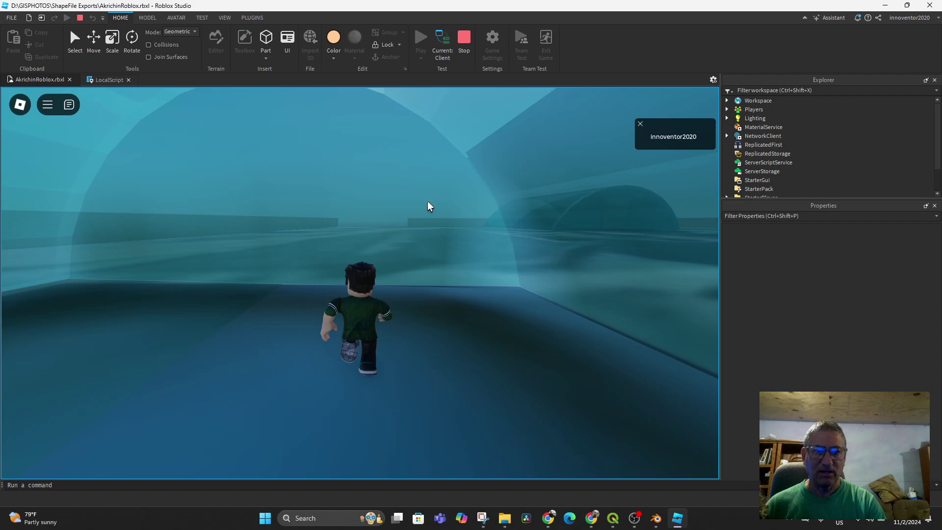
key(w)
right_drag(428, 201, 428, 201)
key(w)
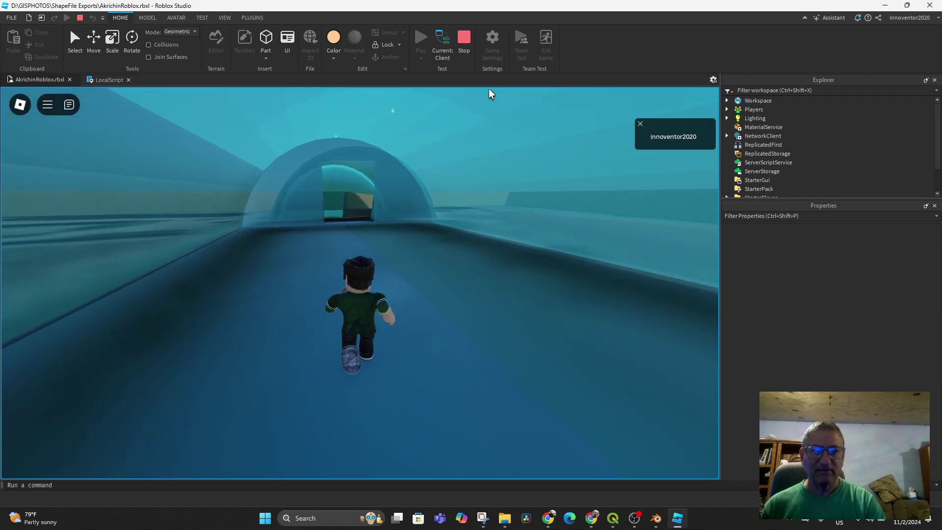
Run the avatar out of the long greenhouse, into the smaller one opposite, and back out through its doorway
key(w)
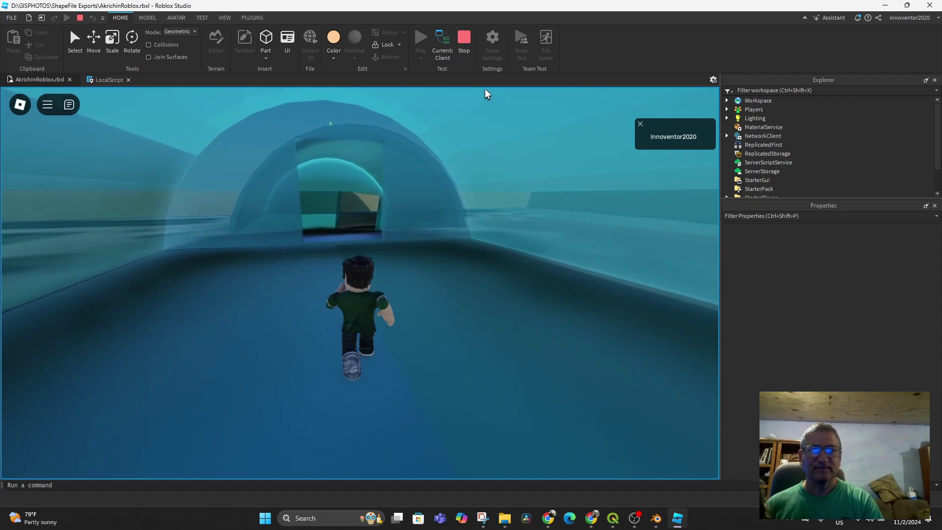
key(w)
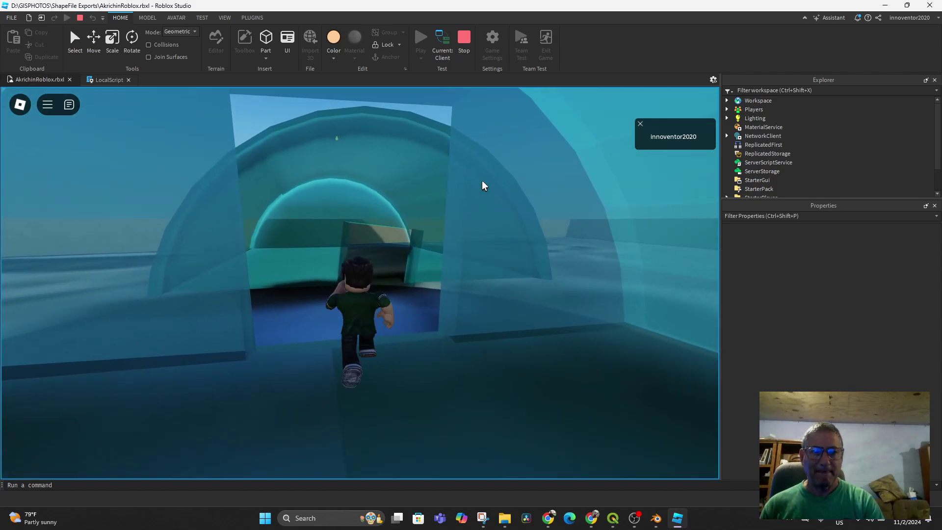
key(w)
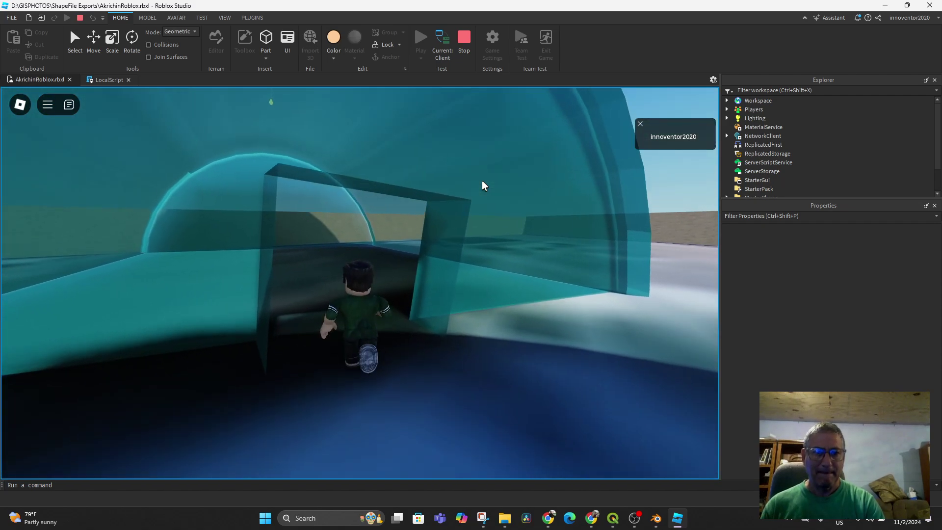
key(w)
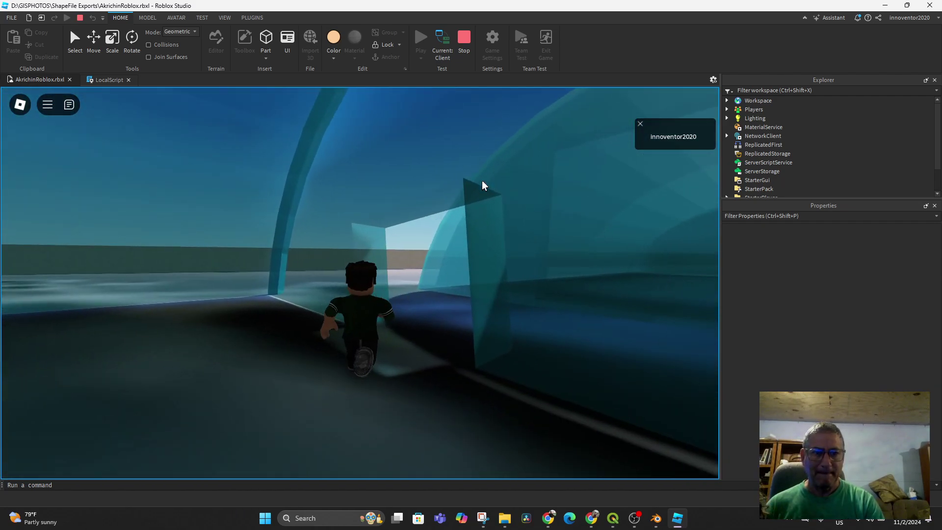
key(w)
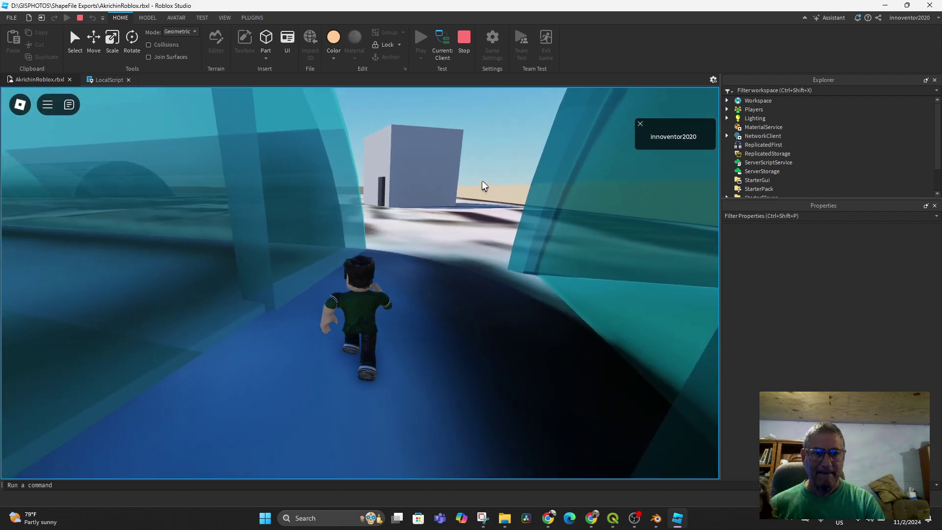
View the avatar at the long greenhouse from farther away, stop the playtest, and show the whole compound in the editor
key(a)
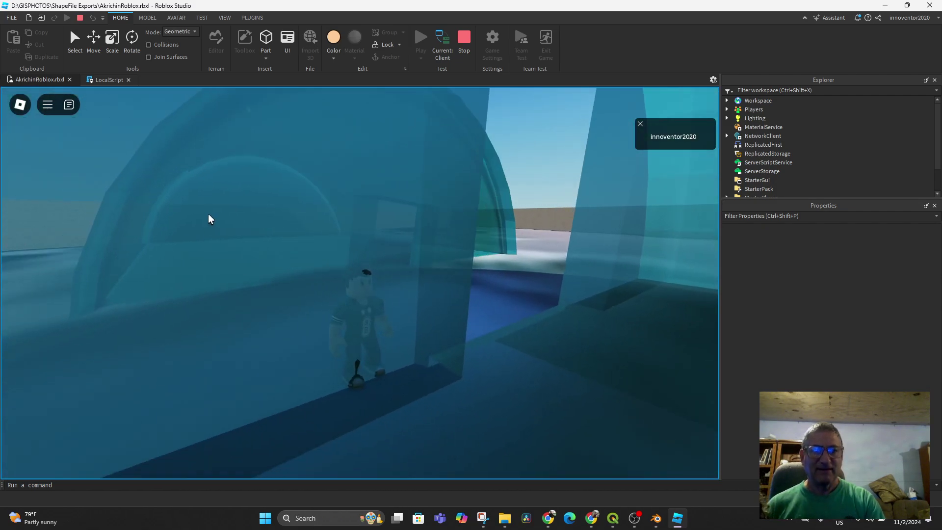
scroll(337, 248, down, 5)
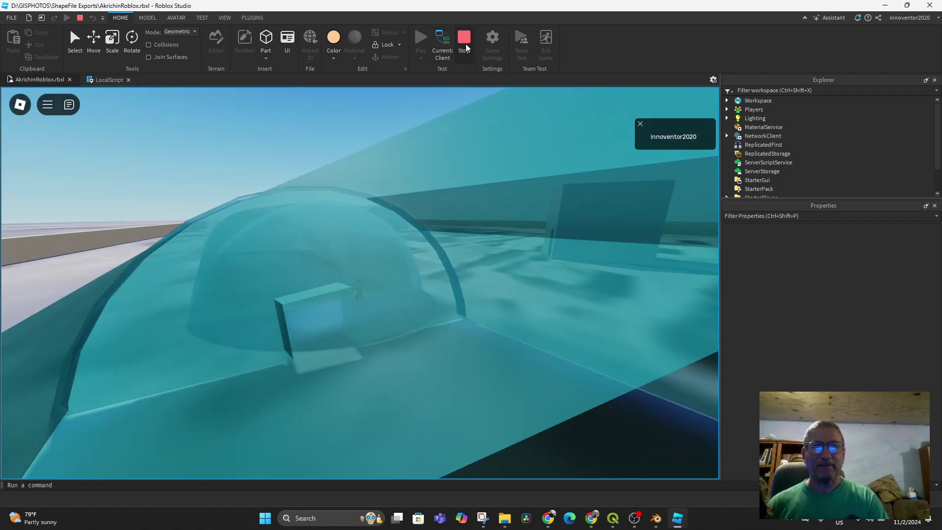
click(465, 41)
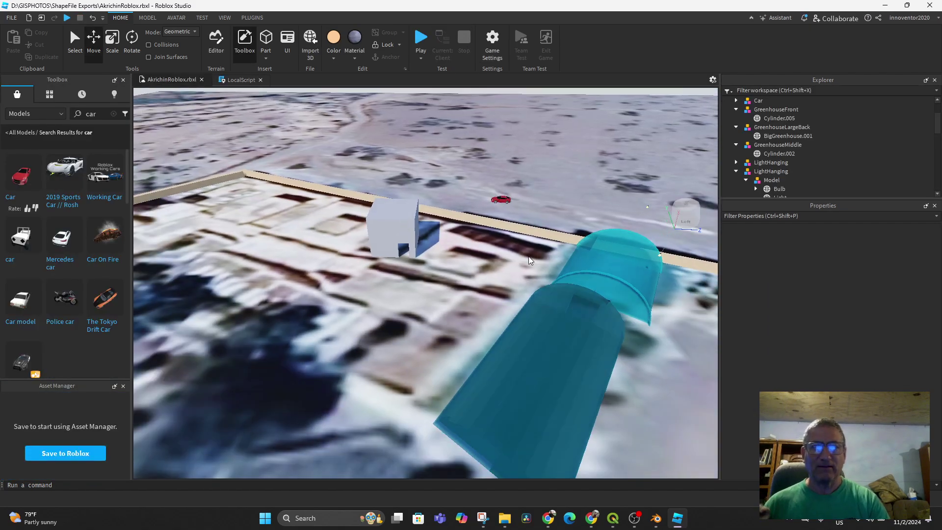
scroll(529, 260, down, 3)
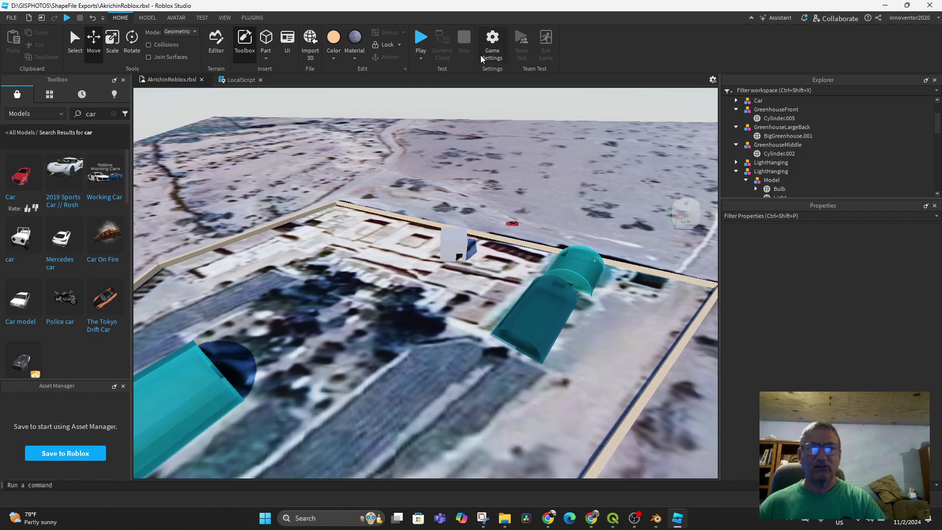